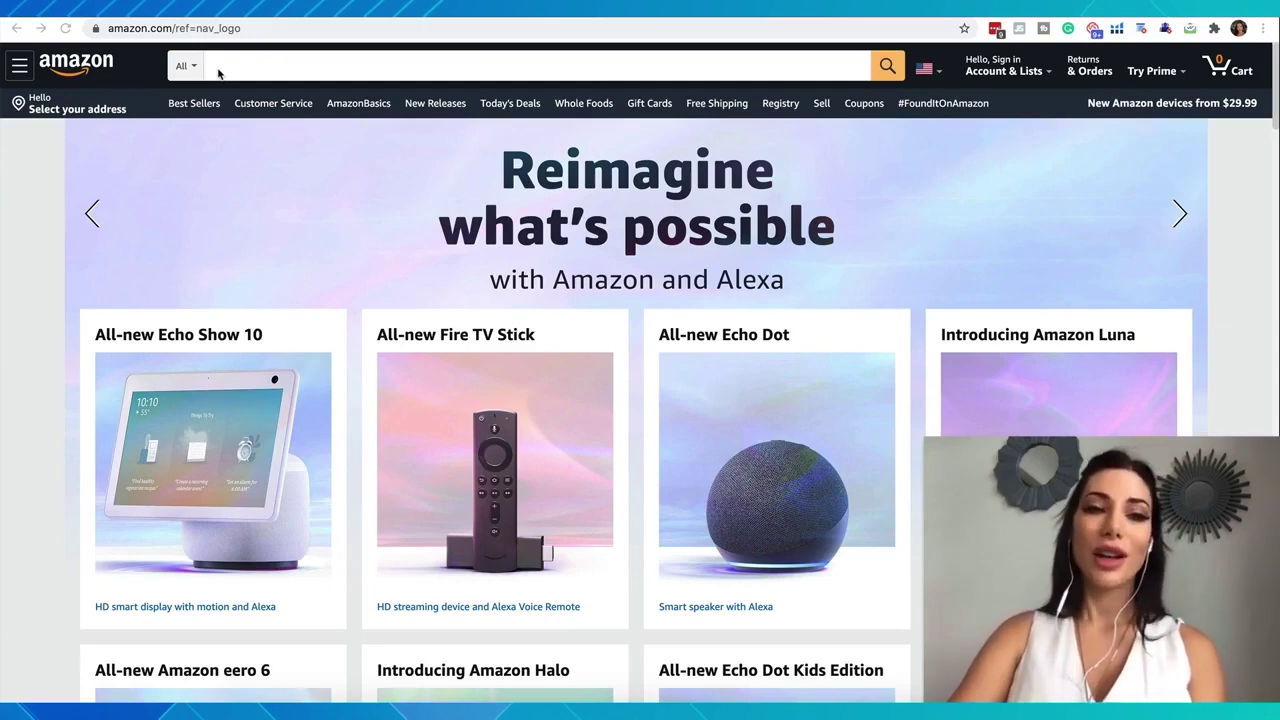
Search Amazon for "suitcase cover" across all departments
{"action": "left_click", "coordinate": [217, 67]}
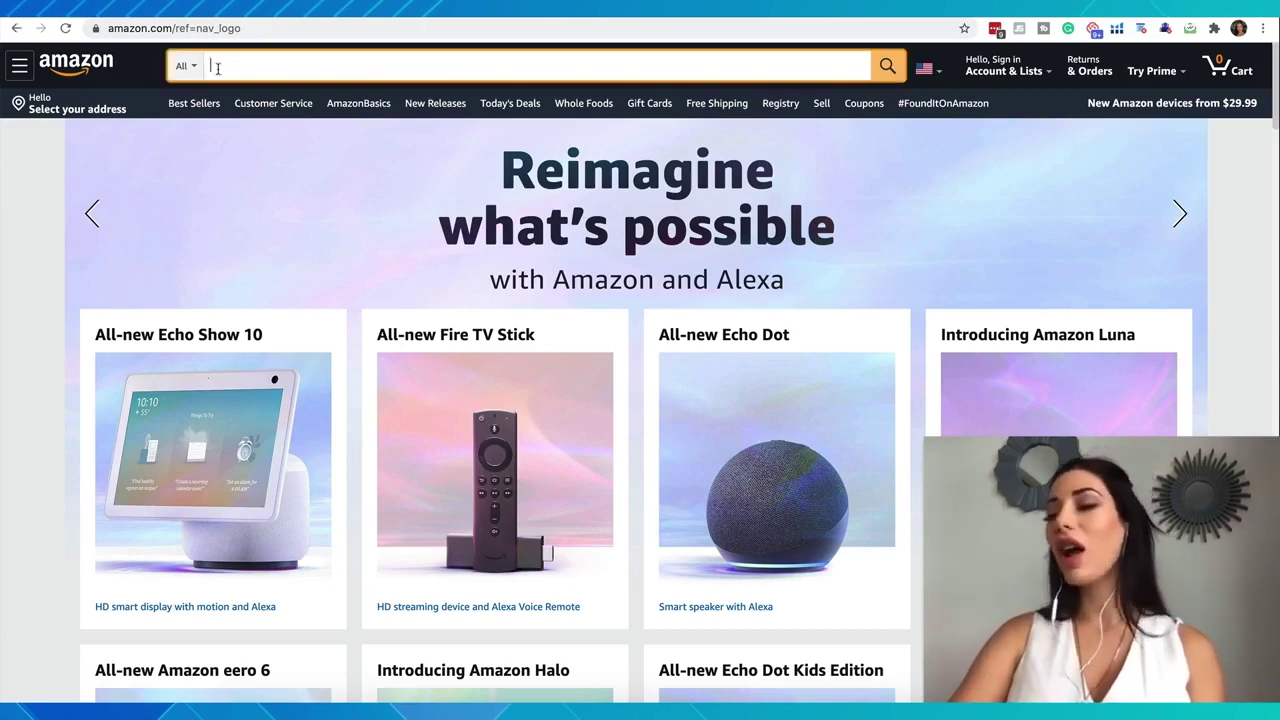
{"action": "type", "text": "su"}
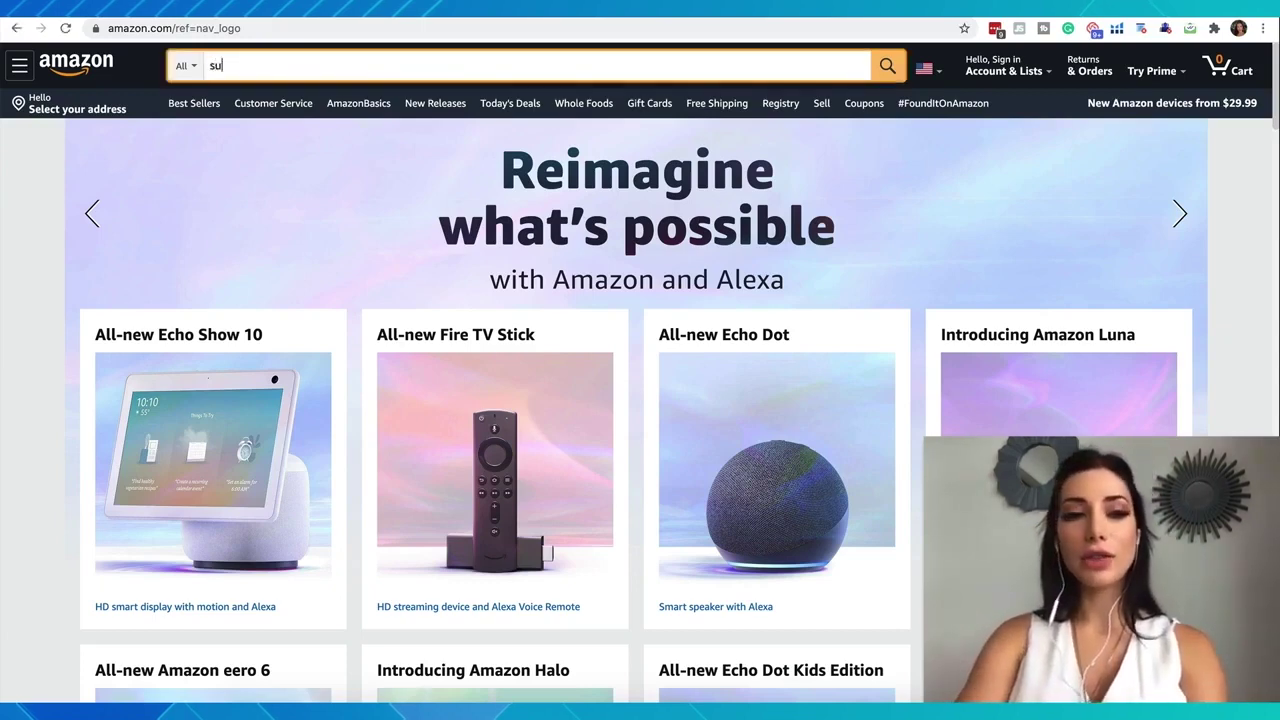
{"action": "type", "text": "itcase cover"}
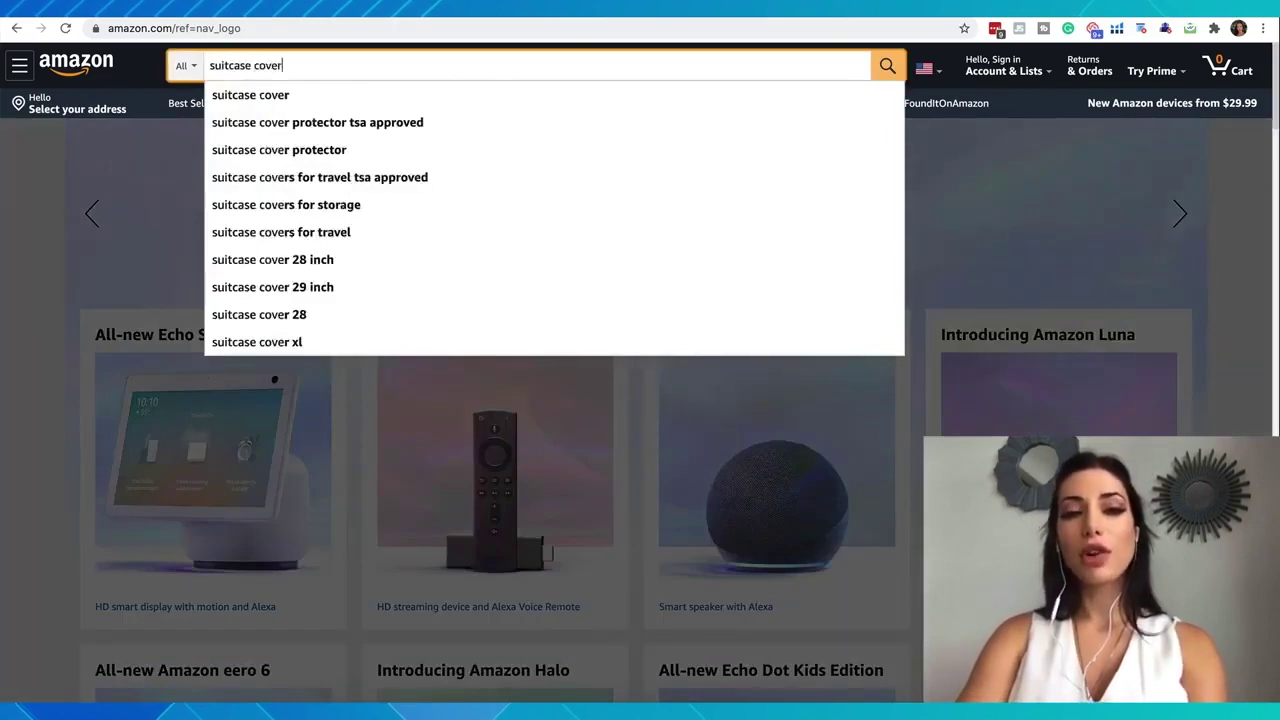
{"action": "key", "text": "Return"}
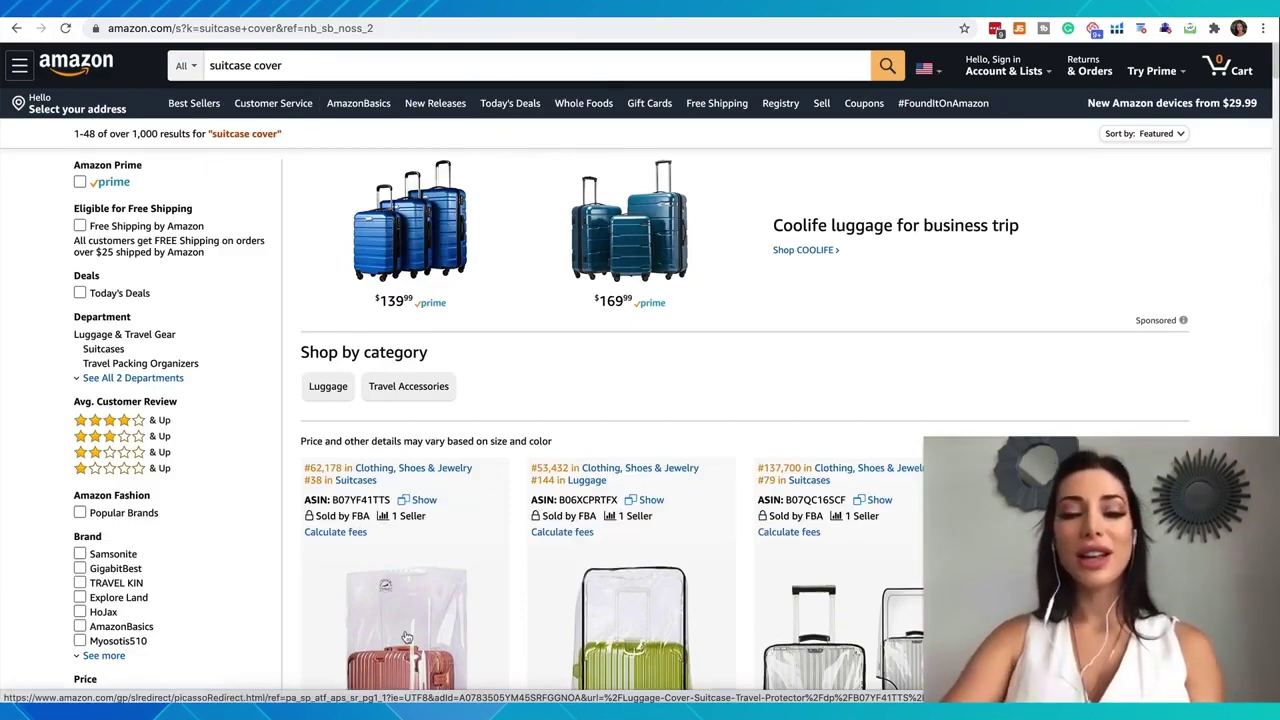
Open the TopZK Clear PVC Suitcase Cover Protectors listing from the search results
{"action": "scroll", "coordinate": [406, 637], "scroll_direction": "down", "scroll_amount": 4}
{"action": "scroll", "coordinate": [876, 412], "scroll_direction": "down", "scroll_amount": 1}
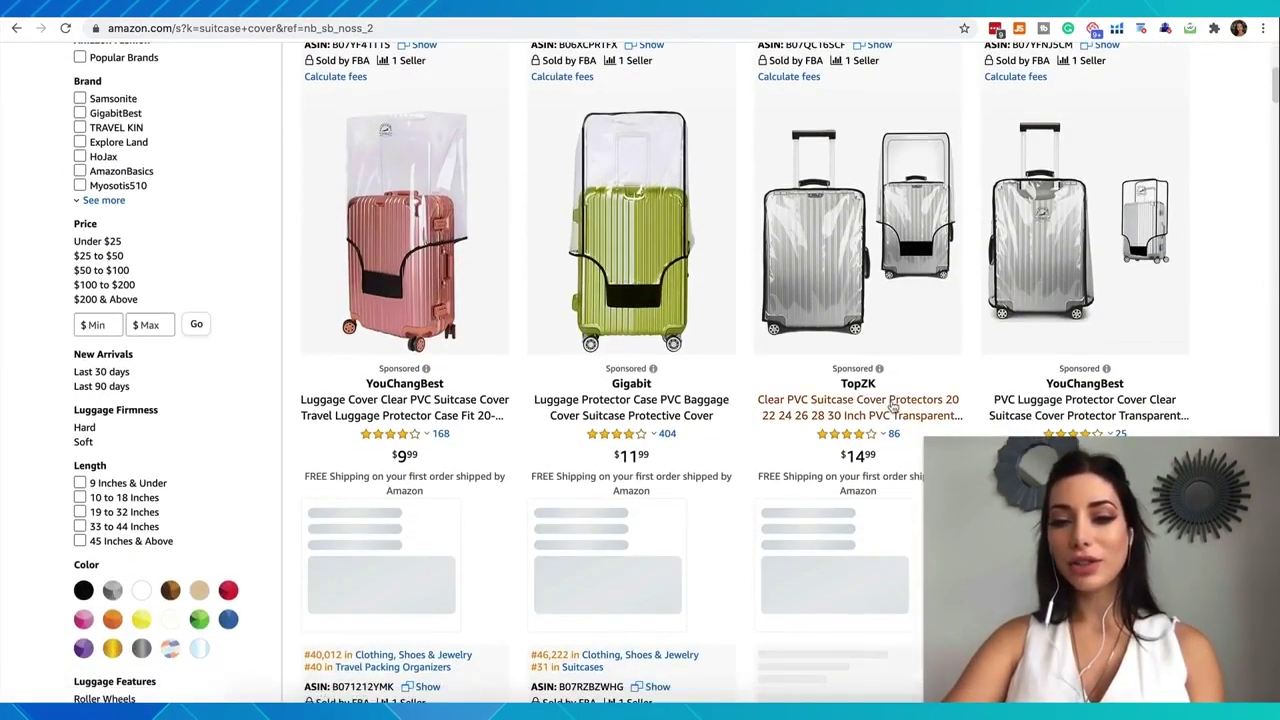
{"action": "left_click", "coordinate": [893, 405]}
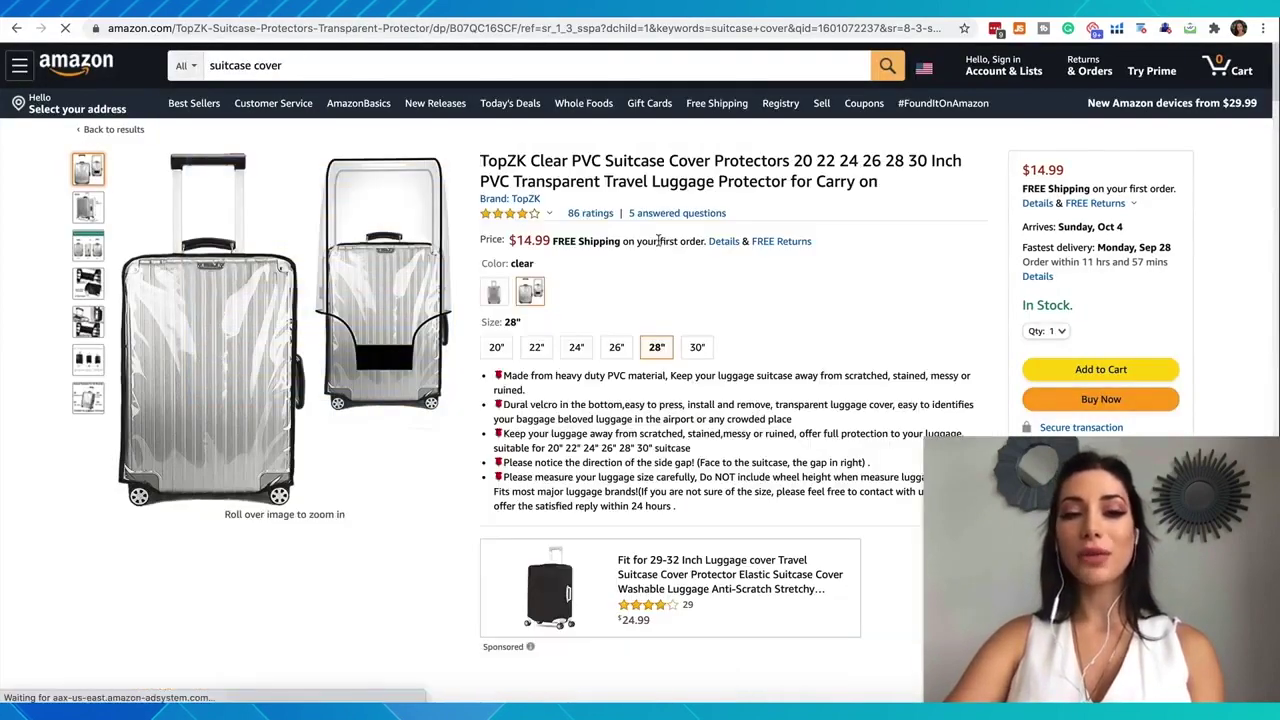
Examine the Best Sellers Rank and its main category in the listing's product information
{"action": "scroll", "coordinate": [658, 245], "scroll_direction": "down", "scroll_amount": 1}
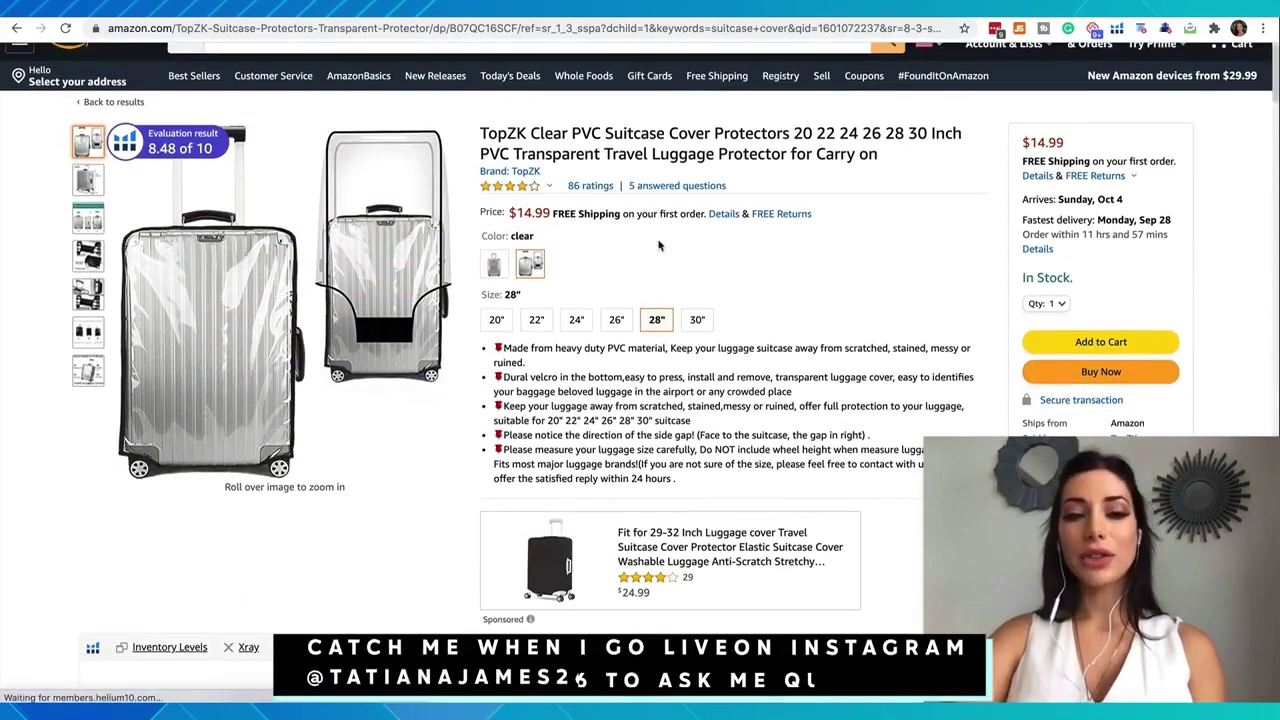
{"action": "scroll", "coordinate": [658, 245], "scroll_direction": "down", "scroll_amount": 3}
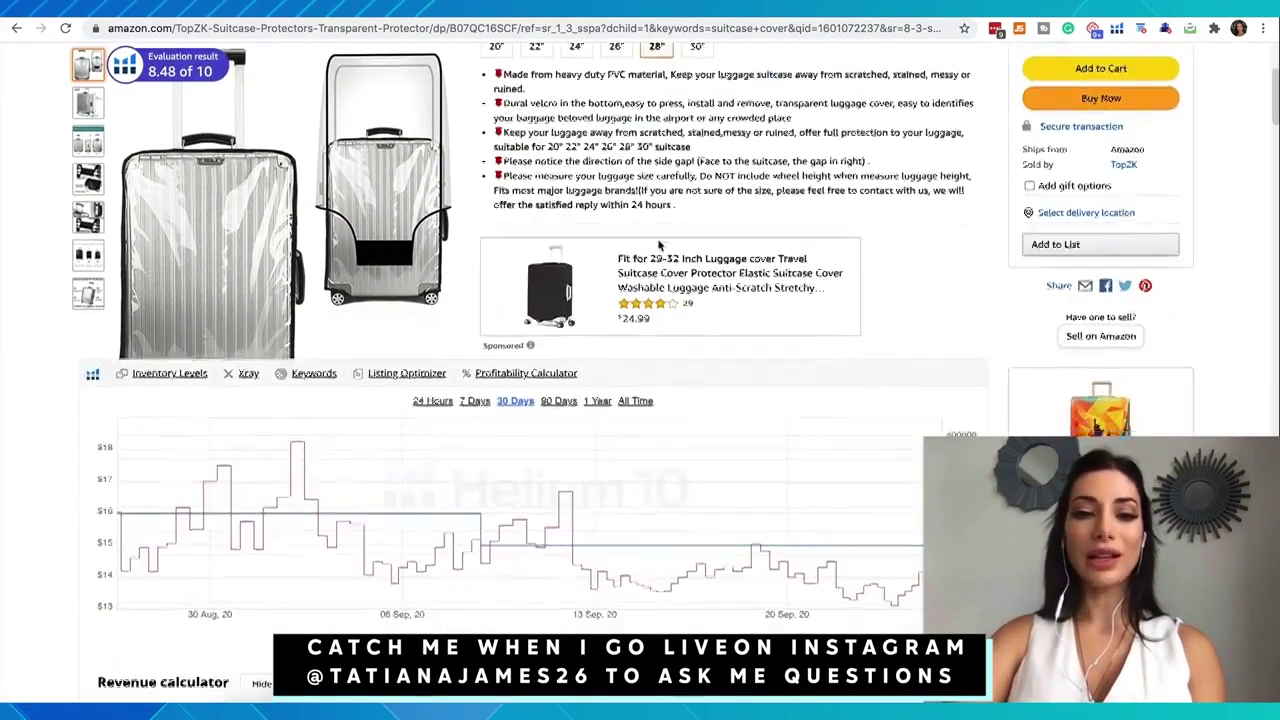
{"action": "scroll", "coordinate": [658, 245], "scroll_direction": "down", "scroll_amount": 20}
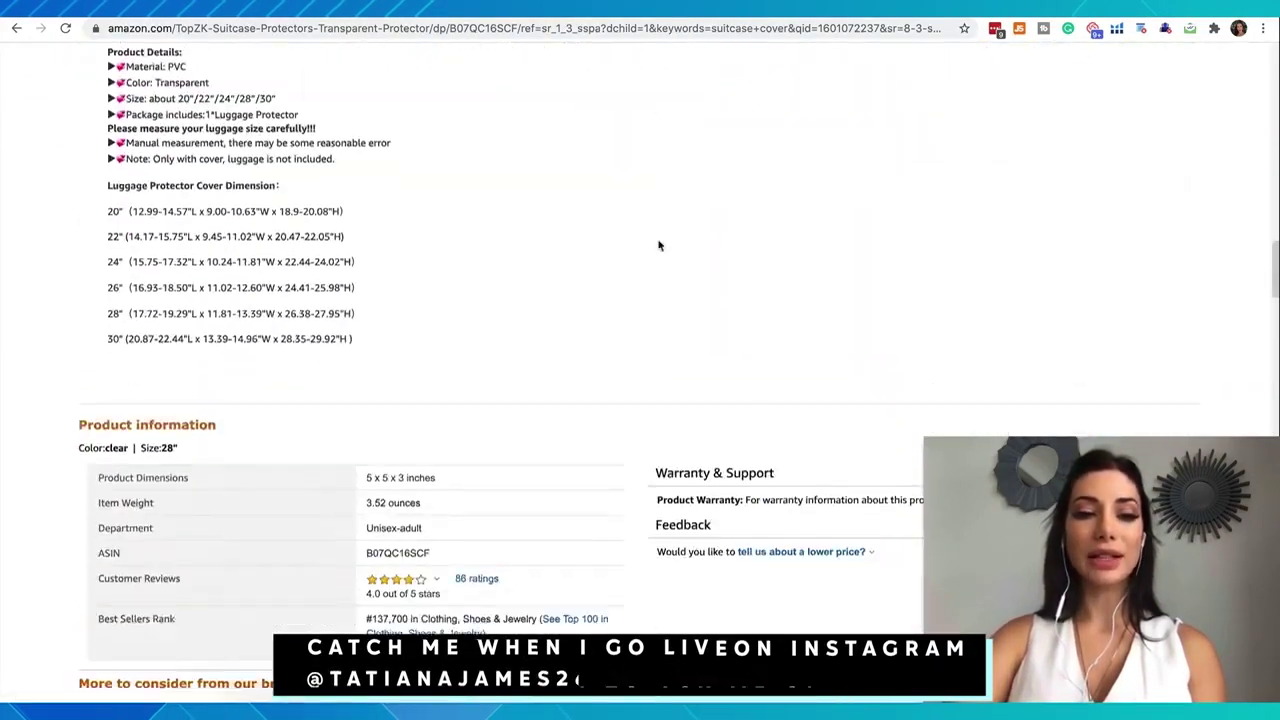
{"action": "scroll", "coordinate": [658, 245], "scroll_direction": "down", "scroll_amount": 4}
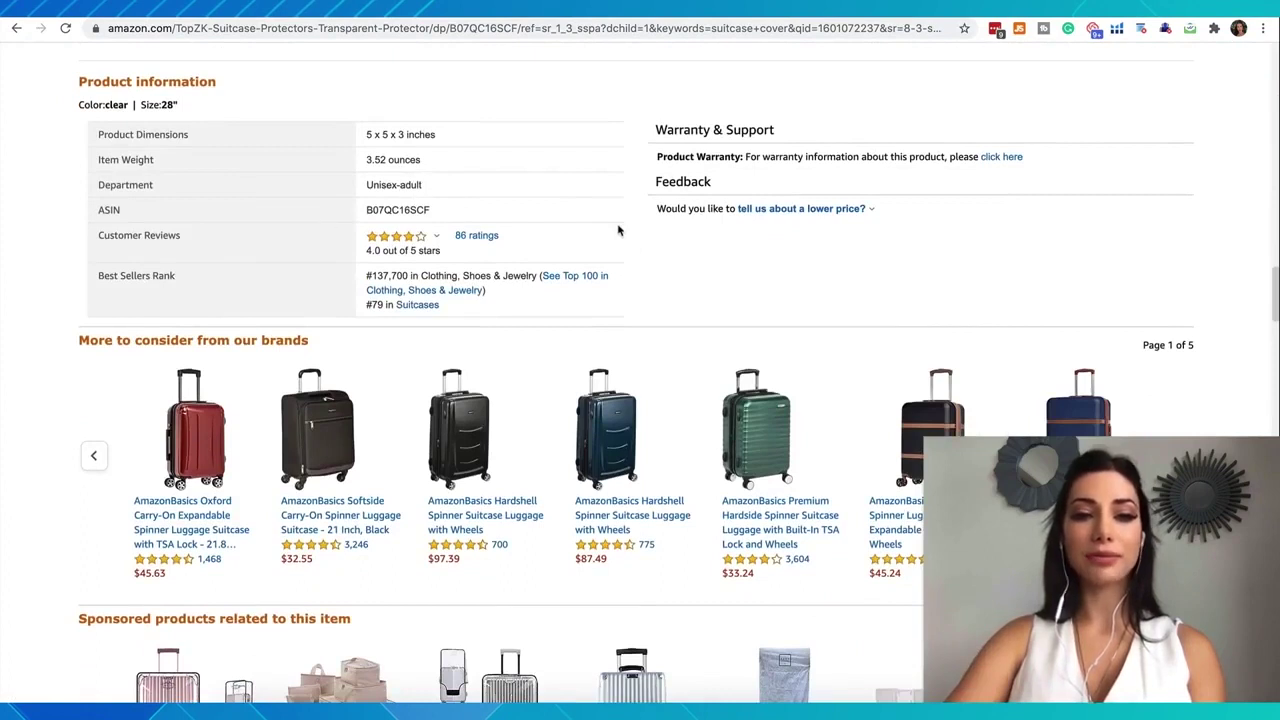
{"action": "left_click_drag", "start_coordinate": [108, 256], "coordinate": [148, 258]}
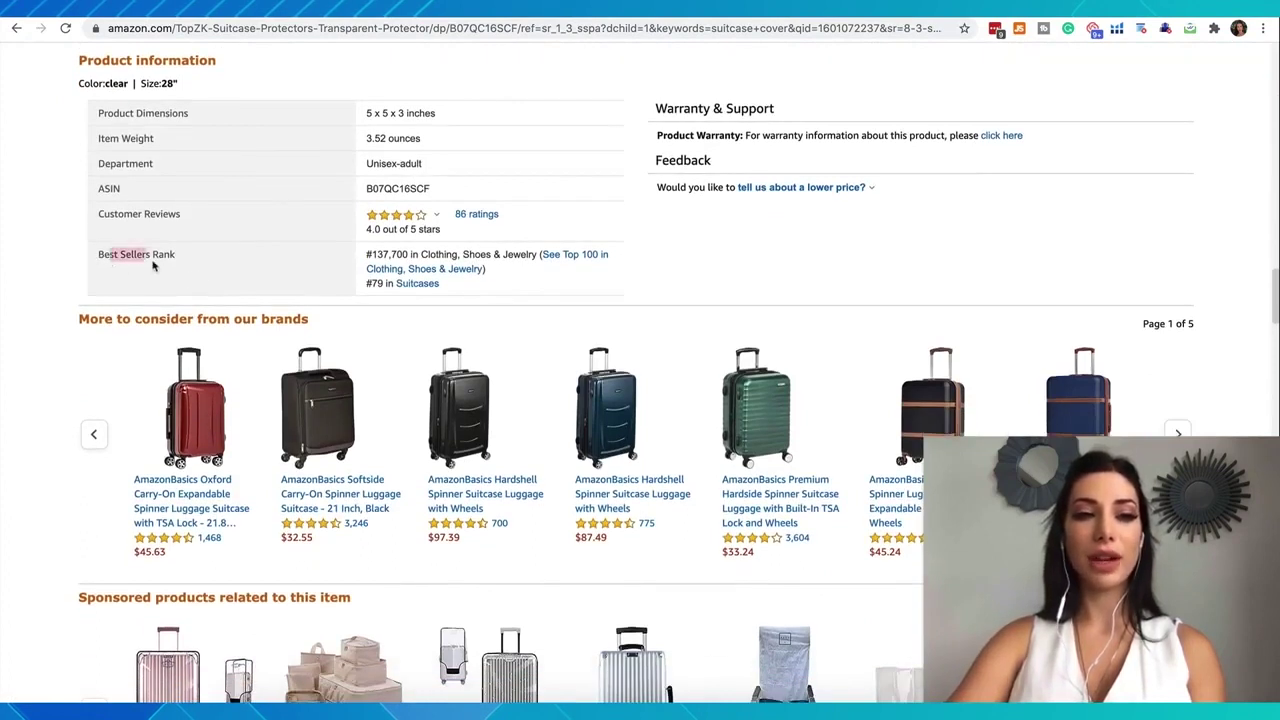
{"action": "left_click", "coordinate": [203, 80]}
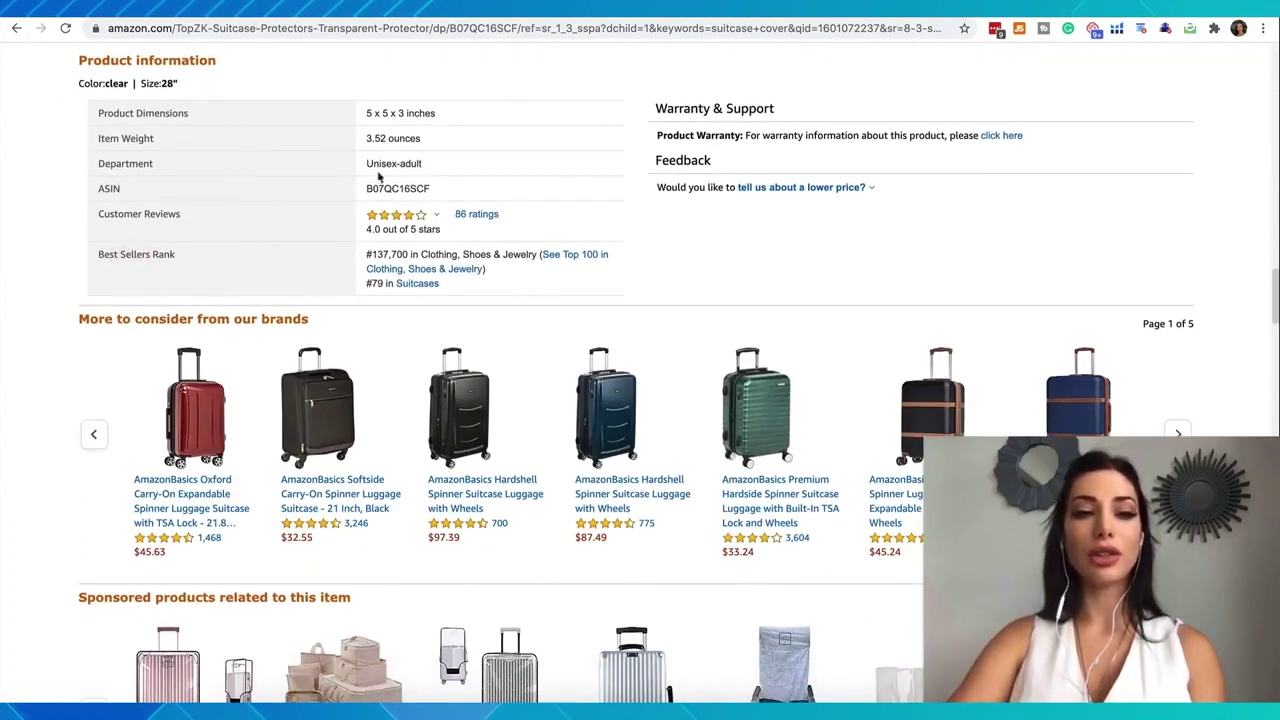
{"action": "left_click_drag", "start_coordinate": [419, 254], "coordinate": [536, 256]}
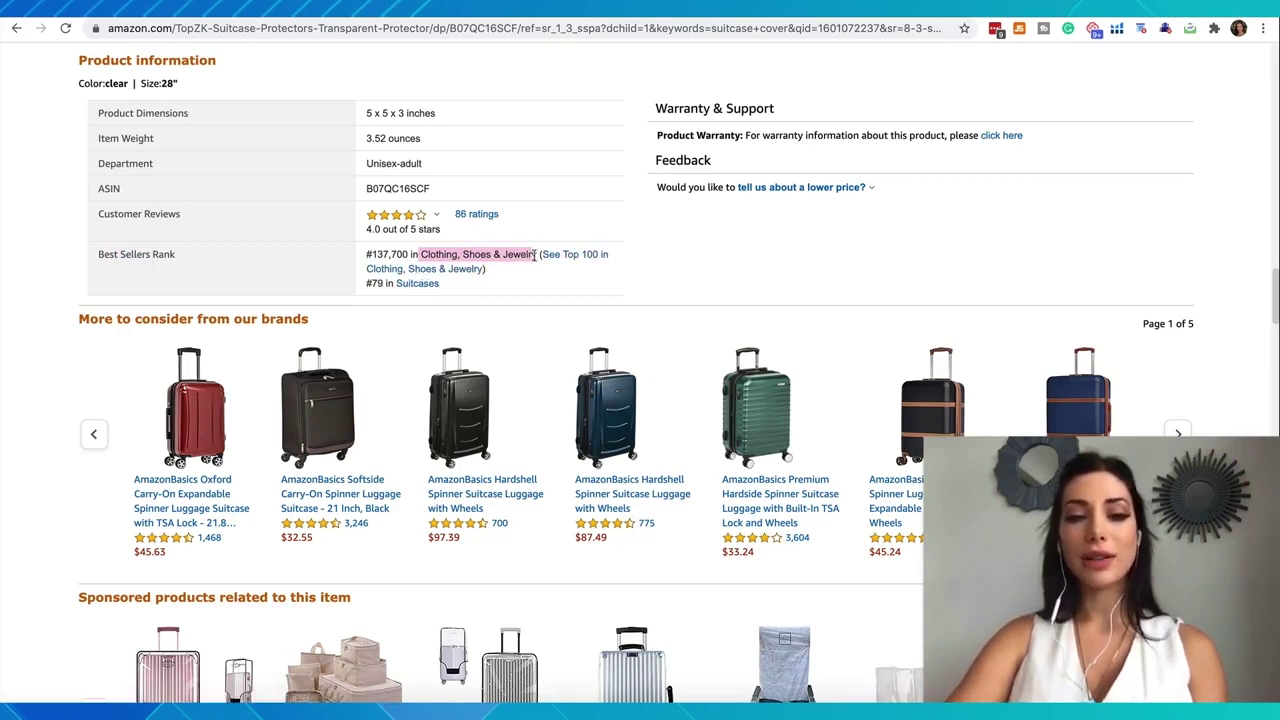
Copy the listing's main-category rank, 137,700, into the Best Seller's Rank Number of Jungle Scout's Amazon Sales Estimator
{"action": "left_click_drag", "start_coordinate": [409, 256], "coordinate": [368, 256]}
{"action": "key", "text": "ctrl+c"}
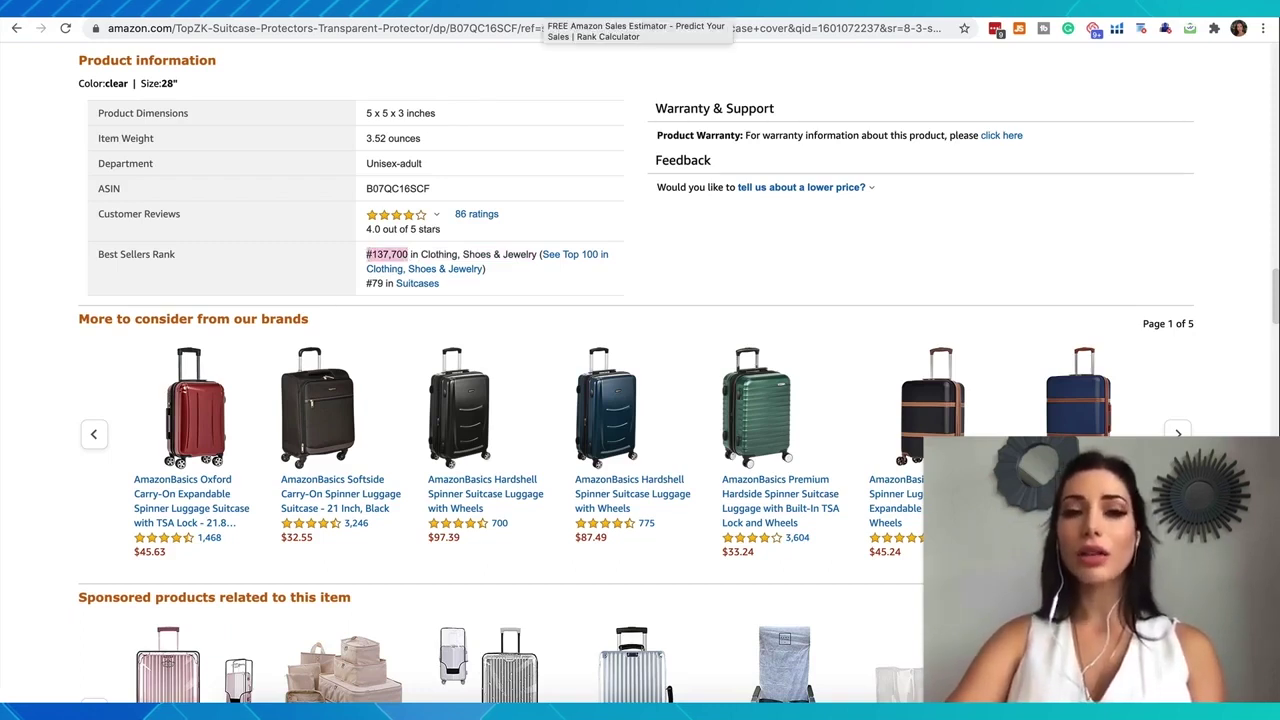
{"action": "left_click", "coordinate": [547, 9]}
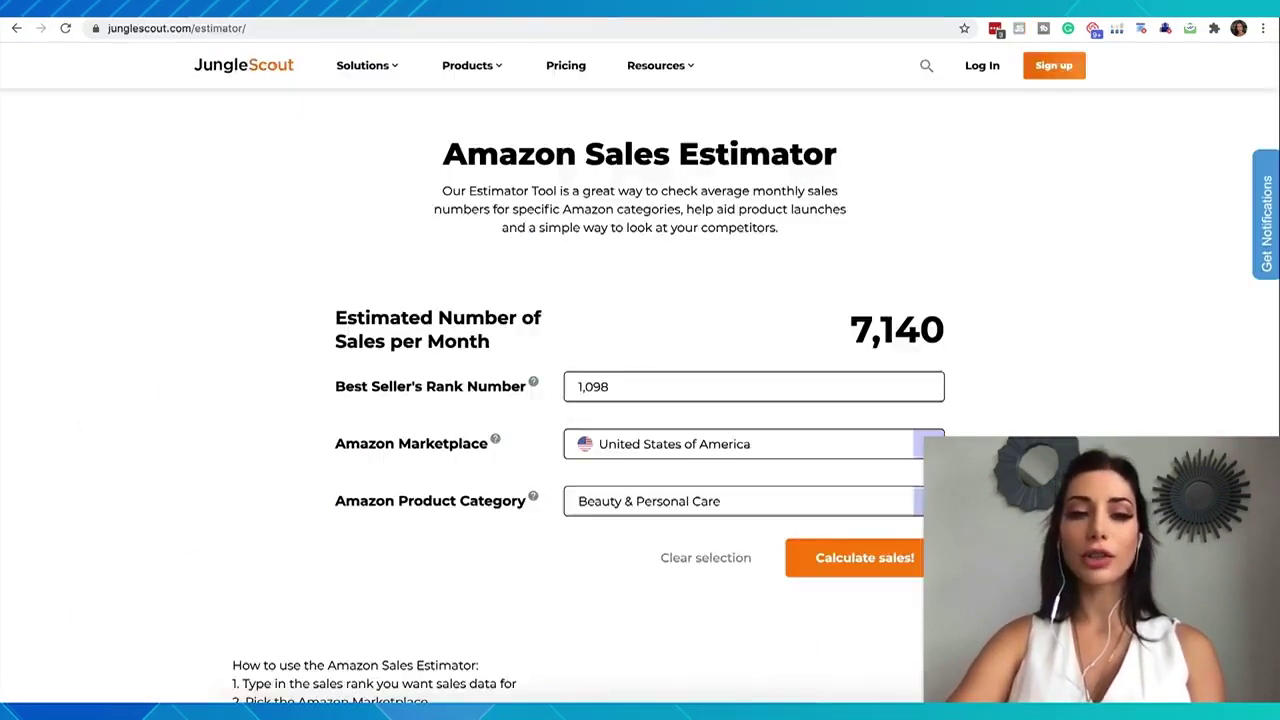
{"action": "left_click", "coordinate": [606, 396]}
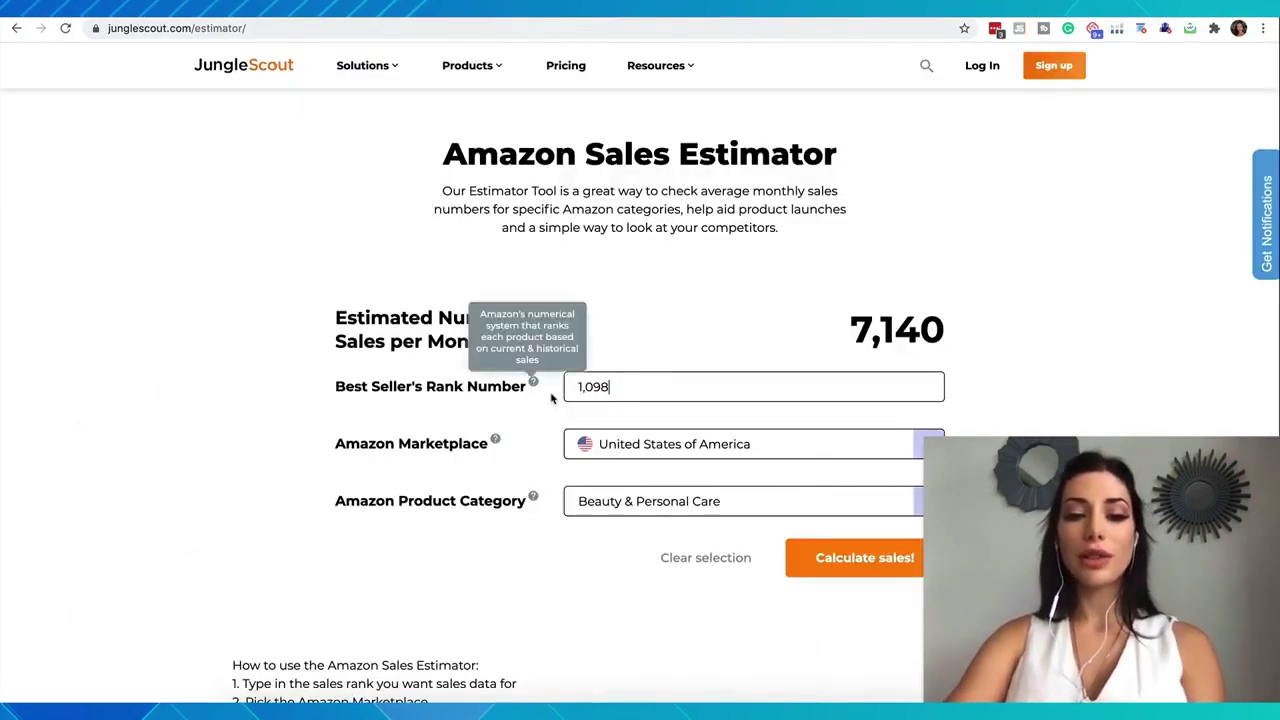
{"action": "double_click", "coordinate": [623, 391]}
{"action": "key", "text": "ctrl+v"}
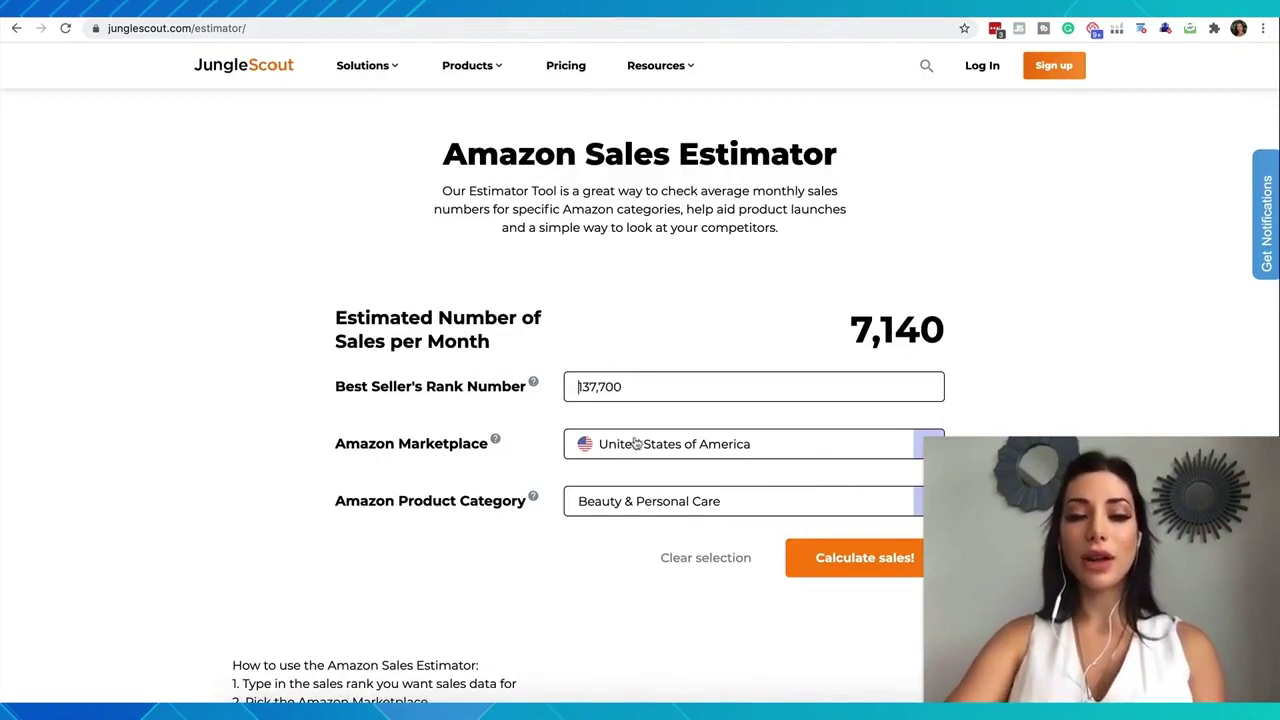
Check the listing's main category, set the estimator's product category to Clothing, Shoes & Jewelry and calculate the monthly sales
{"action": "left_click", "coordinate": [262, 9]}
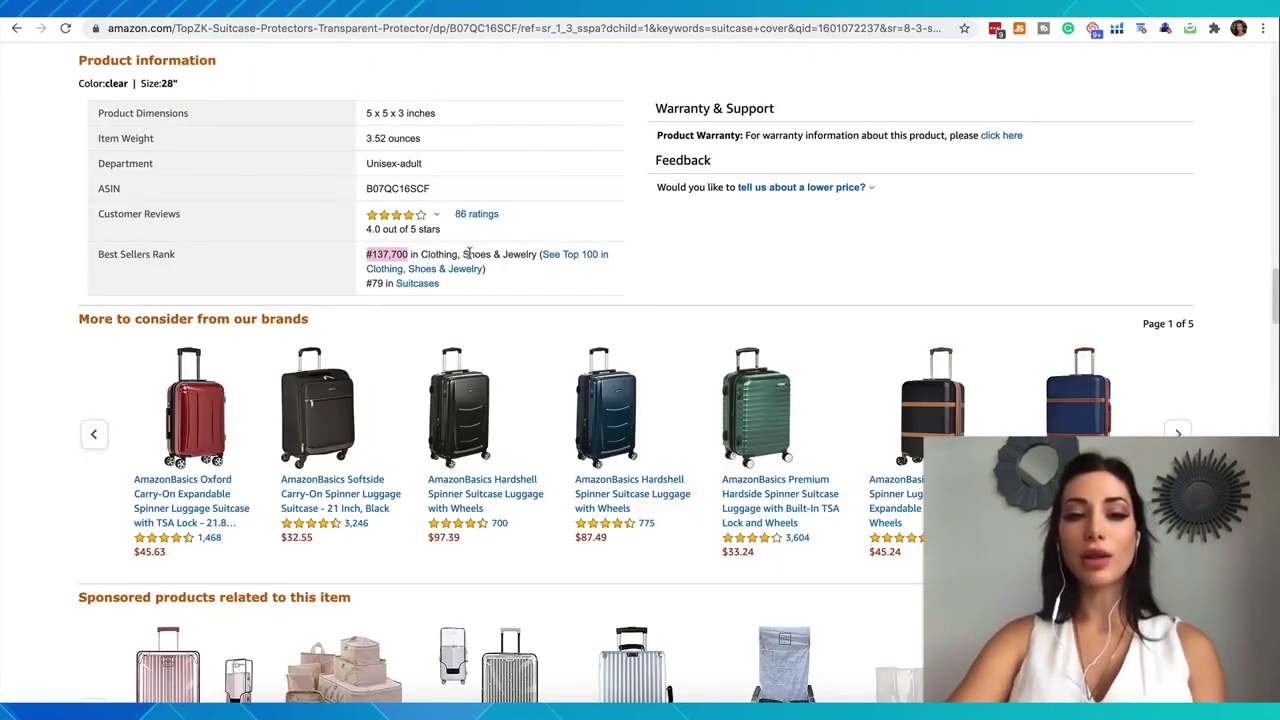
{"action": "left_click", "coordinate": [450, 9]}
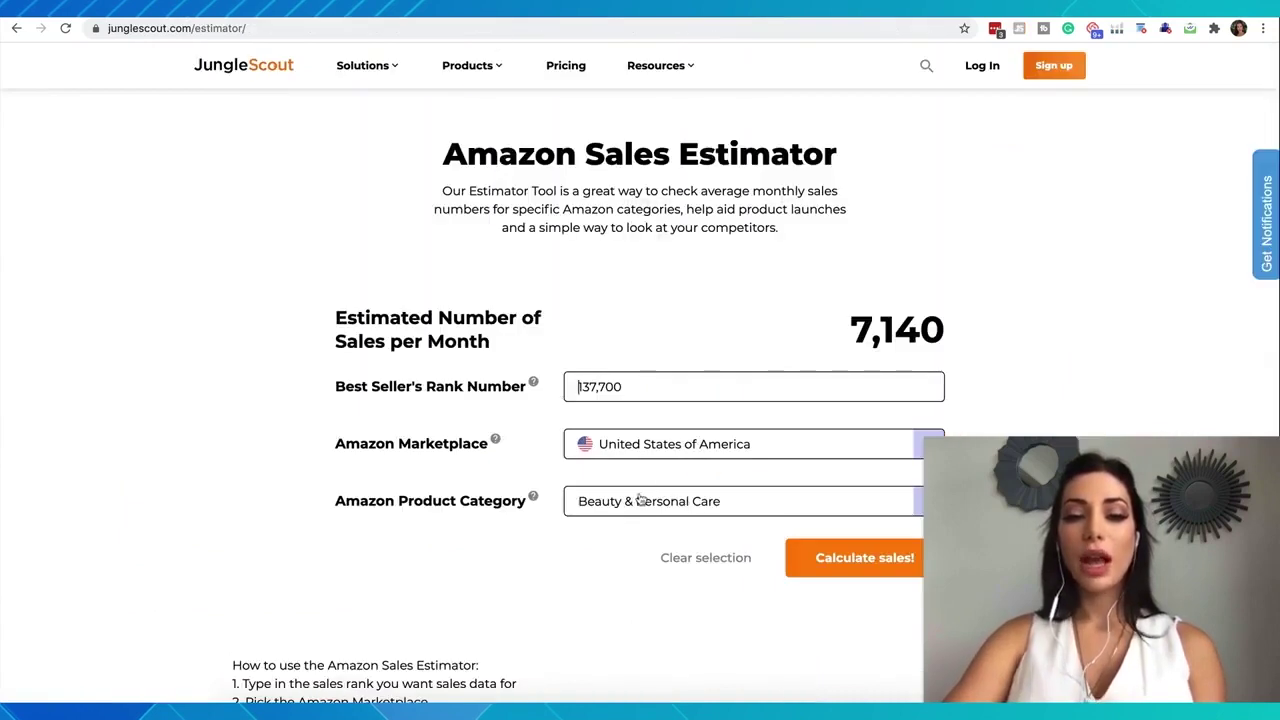
{"action": "left_click", "coordinate": [640, 501]}
{"action": "scroll", "coordinate": [628, 565], "scroll_direction": "down", "scroll_amount": 3}
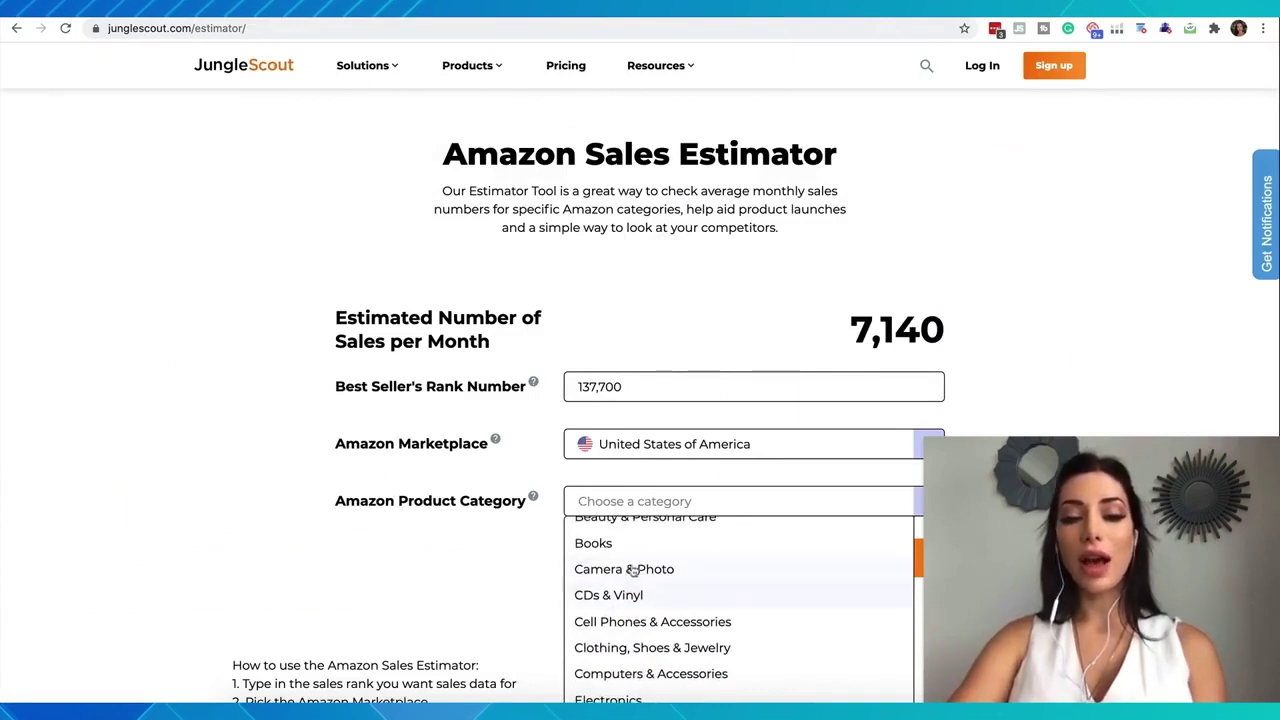
{"action": "scroll", "coordinate": [628, 560], "scroll_direction": "down", "scroll_amount": 1}
{"action": "left_click", "coordinate": [650, 614]}
{"action": "left_click", "coordinate": [851, 565]}
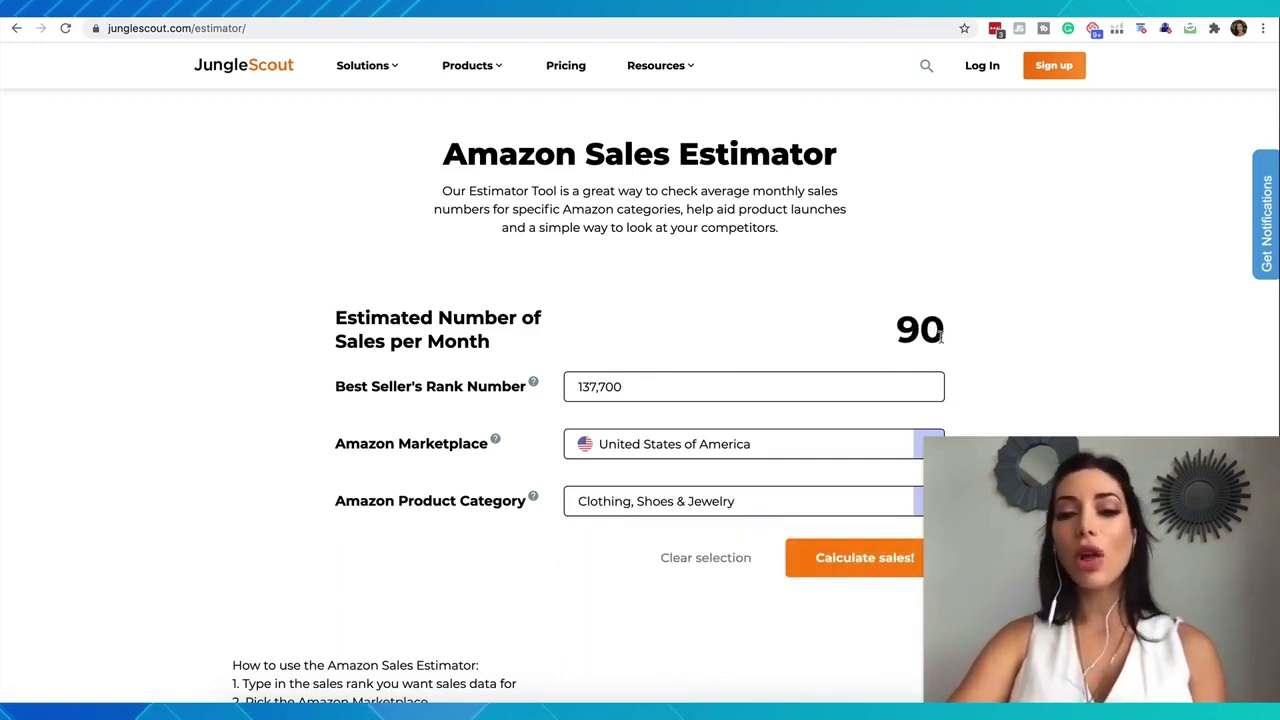
{"action": "left_click_drag", "start_coordinate": [941, 335], "coordinate": [866, 337]}
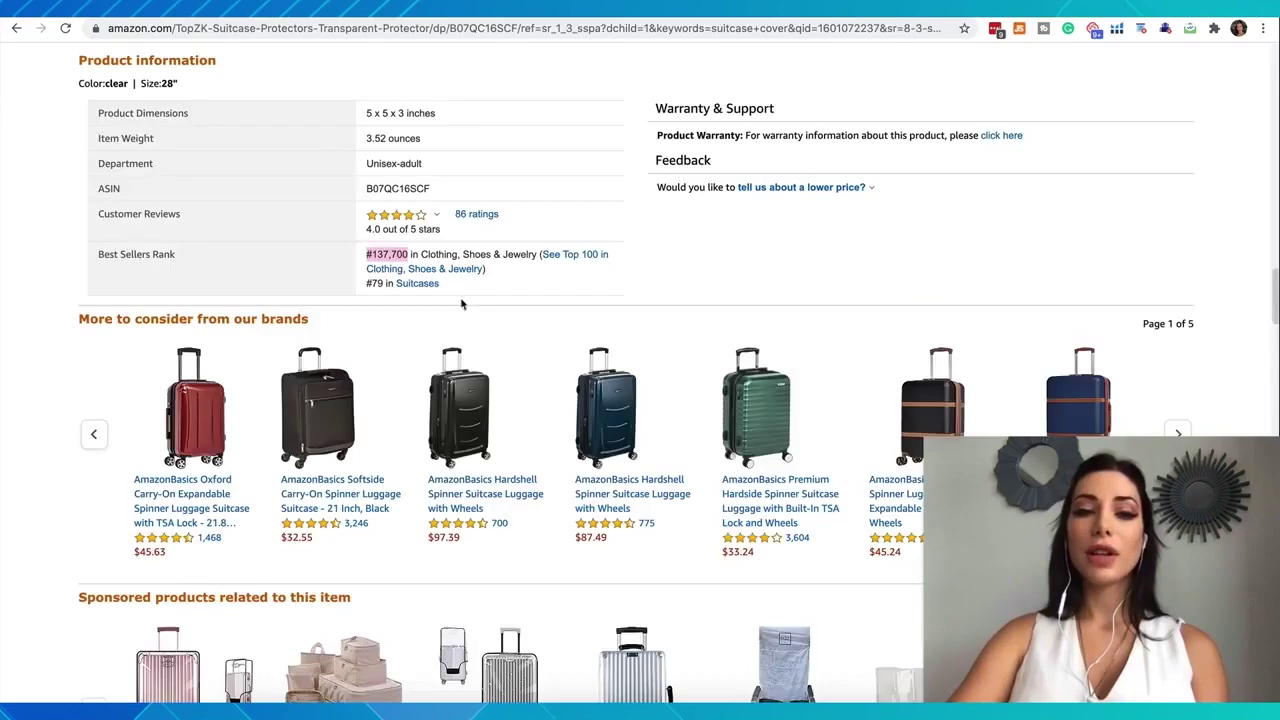
Review the Amazon listing's details, revenue calculator and the similar suitcase covers that customers bought or viewed
{"action": "scroll", "coordinate": [468, 312], "scroll_direction": "down", "scroll_amount": 1}
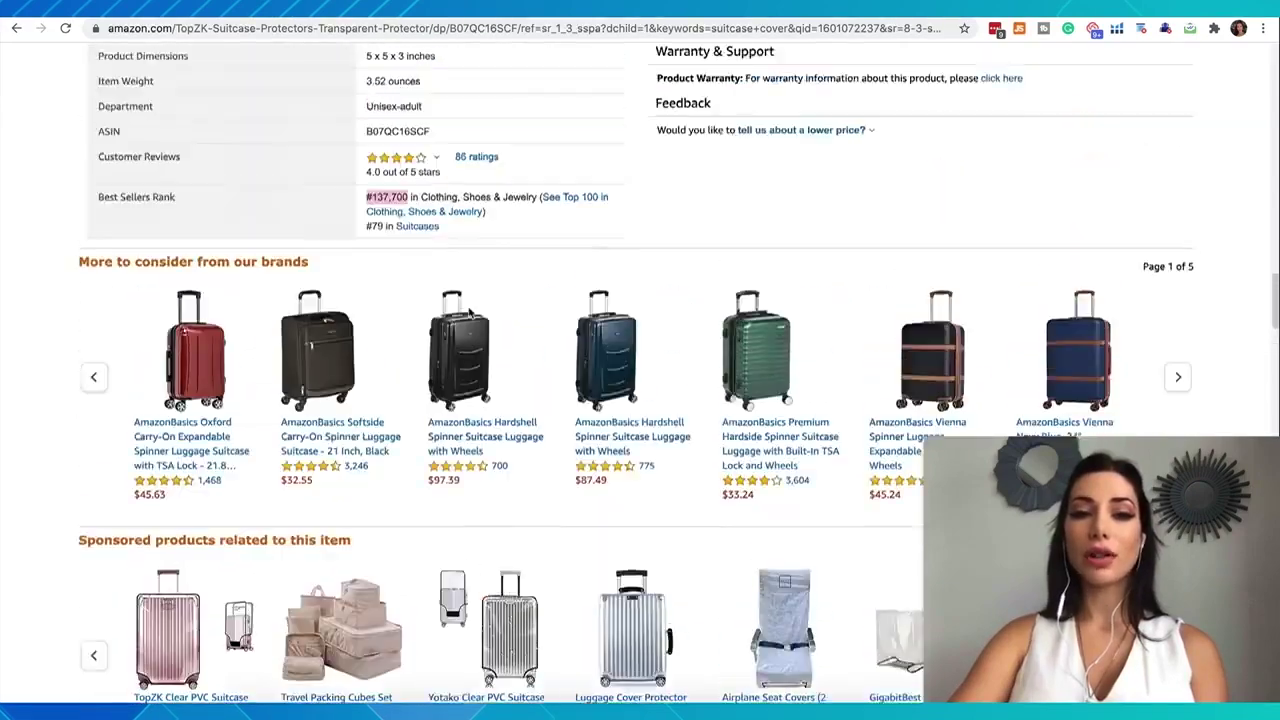
{"action": "scroll", "coordinate": [468, 312], "scroll_direction": "up", "scroll_amount": 1}
{"action": "scroll", "coordinate": [468, 312], "scroll_direction": "down", "scroll_amount": 8}
{"action": "scroll", "coordinate": [468, 312], "scroll_direction": "up", "scroll_amount": 15}
{"action": "scroll", "coordinate": [468, 312], "scroll_direction": "down", "scroll_amount": 1}
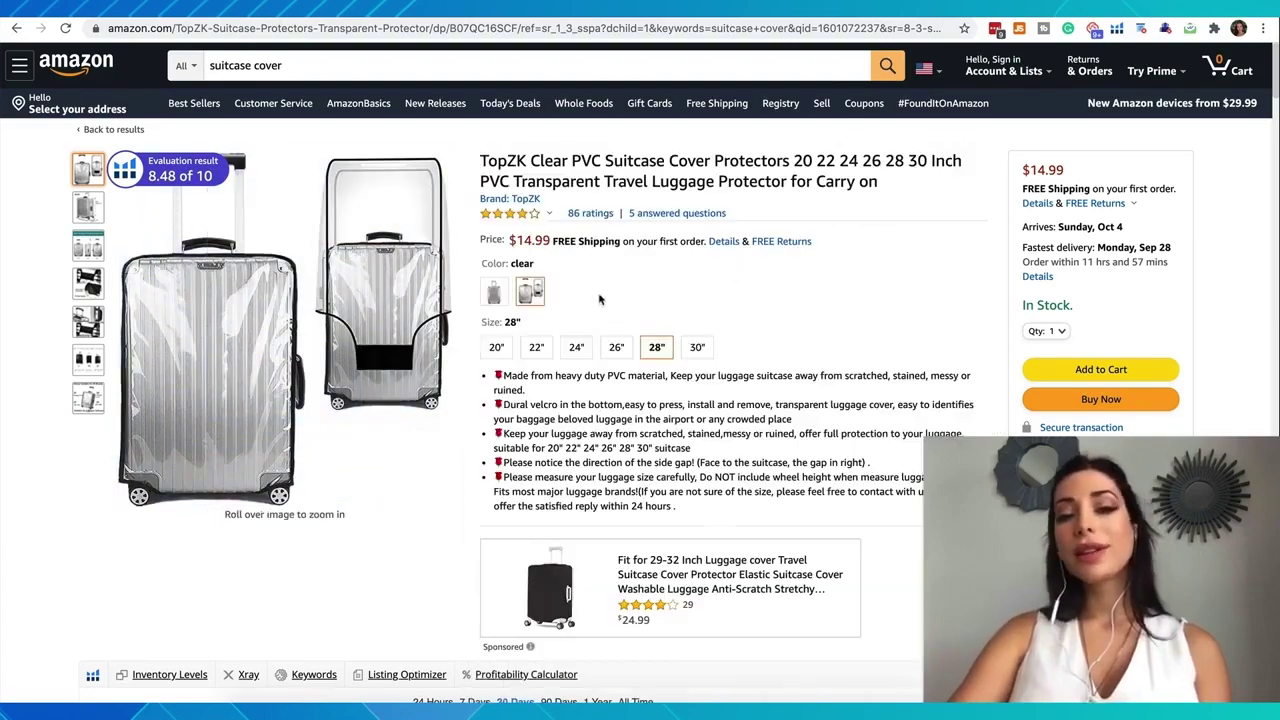
{"action": "scroll", "coordinate": [600, 298], "scroll_direction": "down", "scroll_amount": 10}
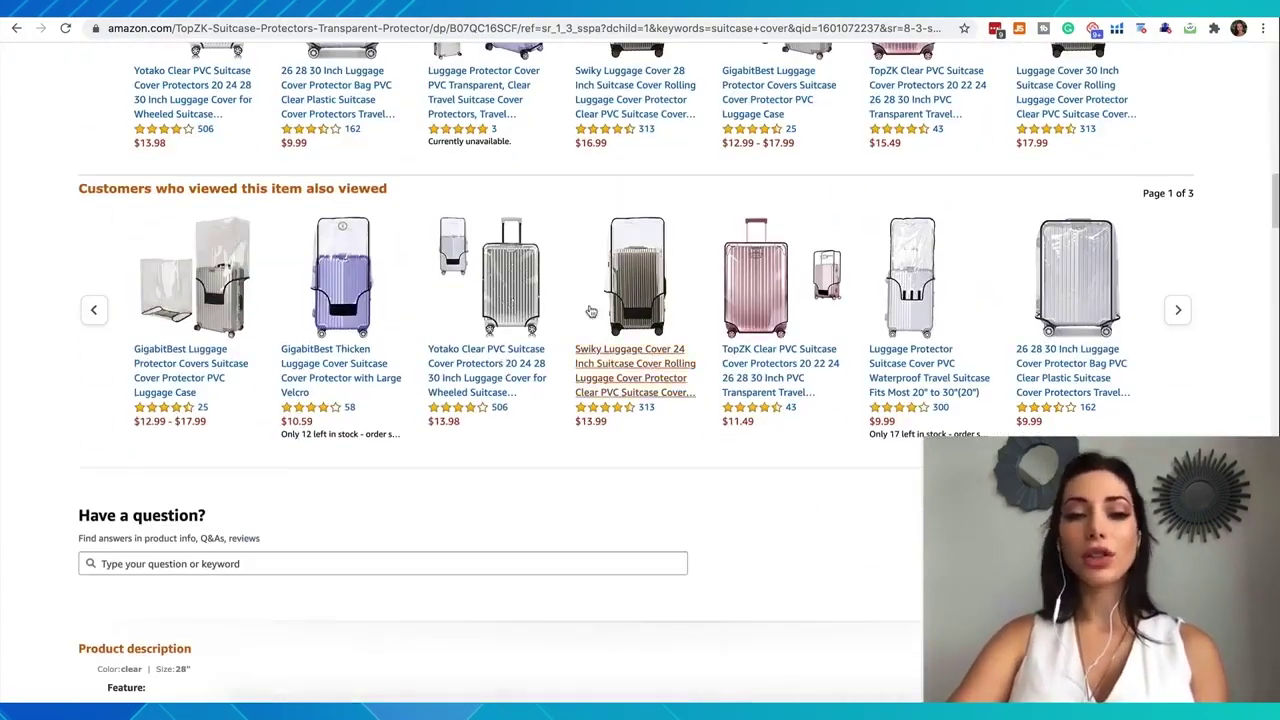
{"action": "scroll", "coordinate": [735, 365], "scroll_direction": "up", "scroll_amount": 6}
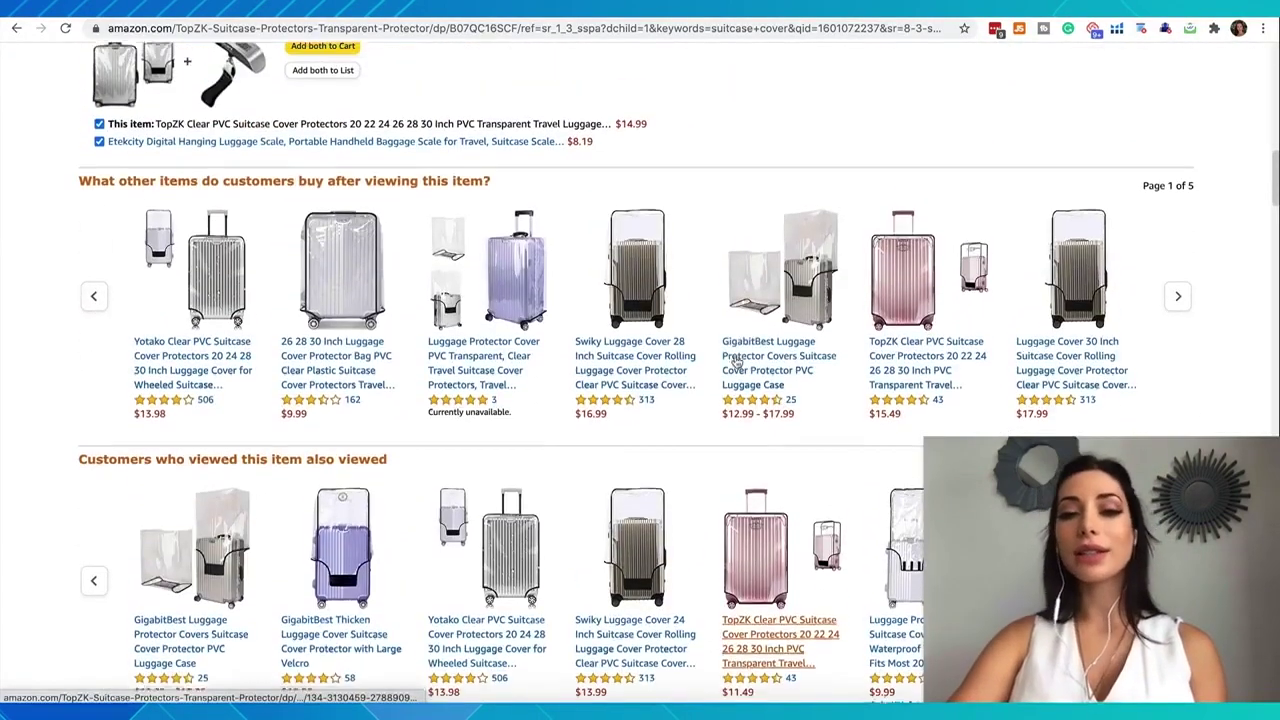
{"action": "scroll", "coordinate": [324, 190], "scroll_direction": "up", "scroll_amount": 2}
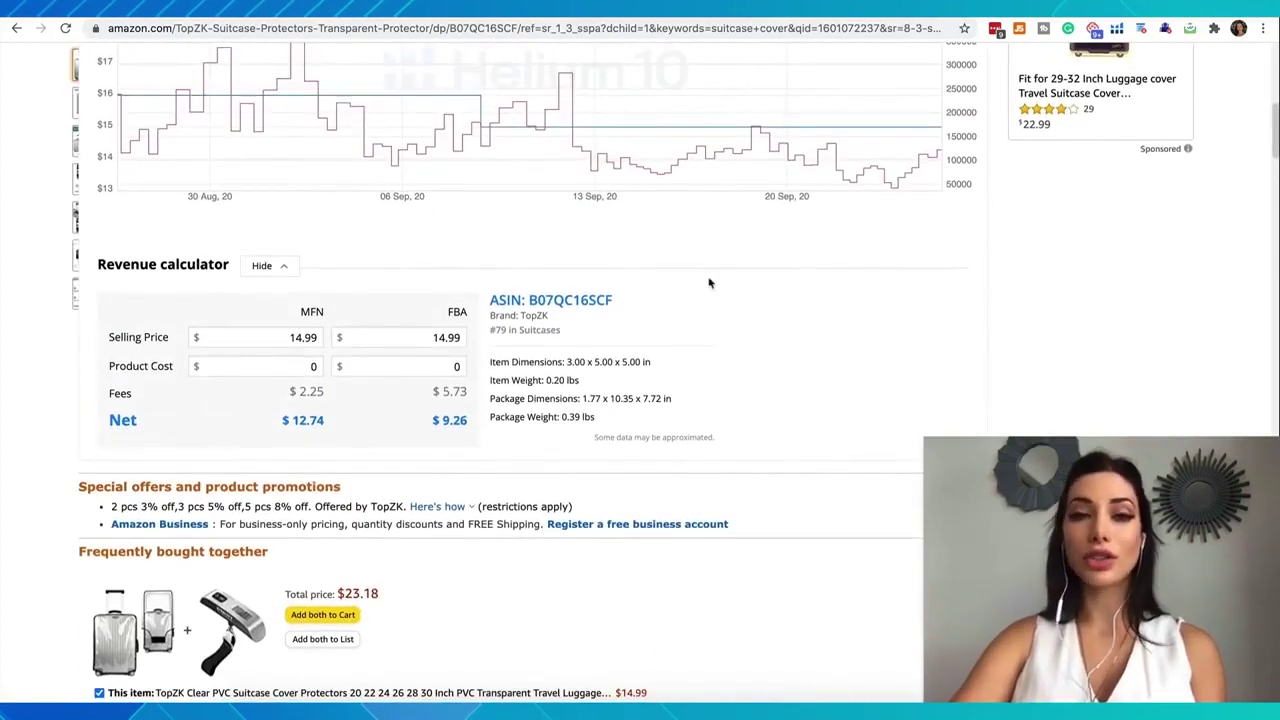
{"action": "scroll", "coordinate": [699, 345], "scroll_direction": "down", "scroll_amount": 2}
{"action": "scroll", "coordinate": [699, 345], "scroll_direction": "down", "scroll_amount": 4}
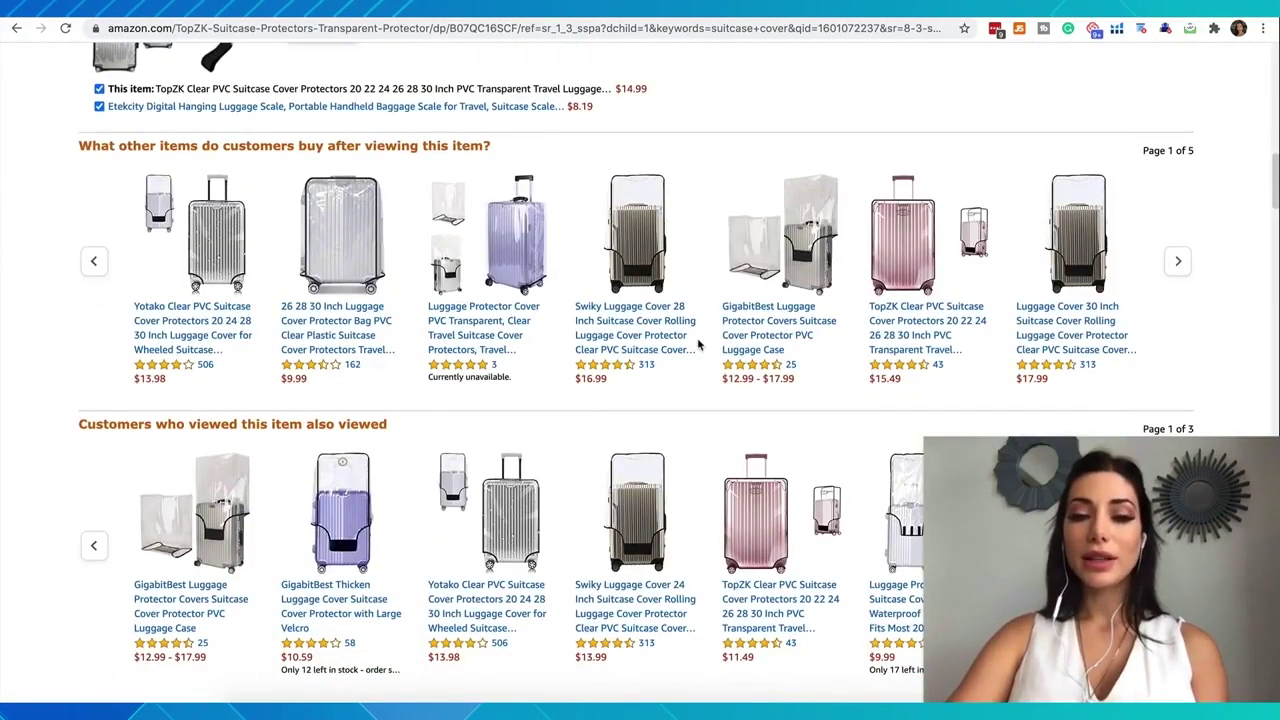
{"action": "scroll", "coordinate": [699, 345], "scroll_direction": "up", "scroll_amount": 14}
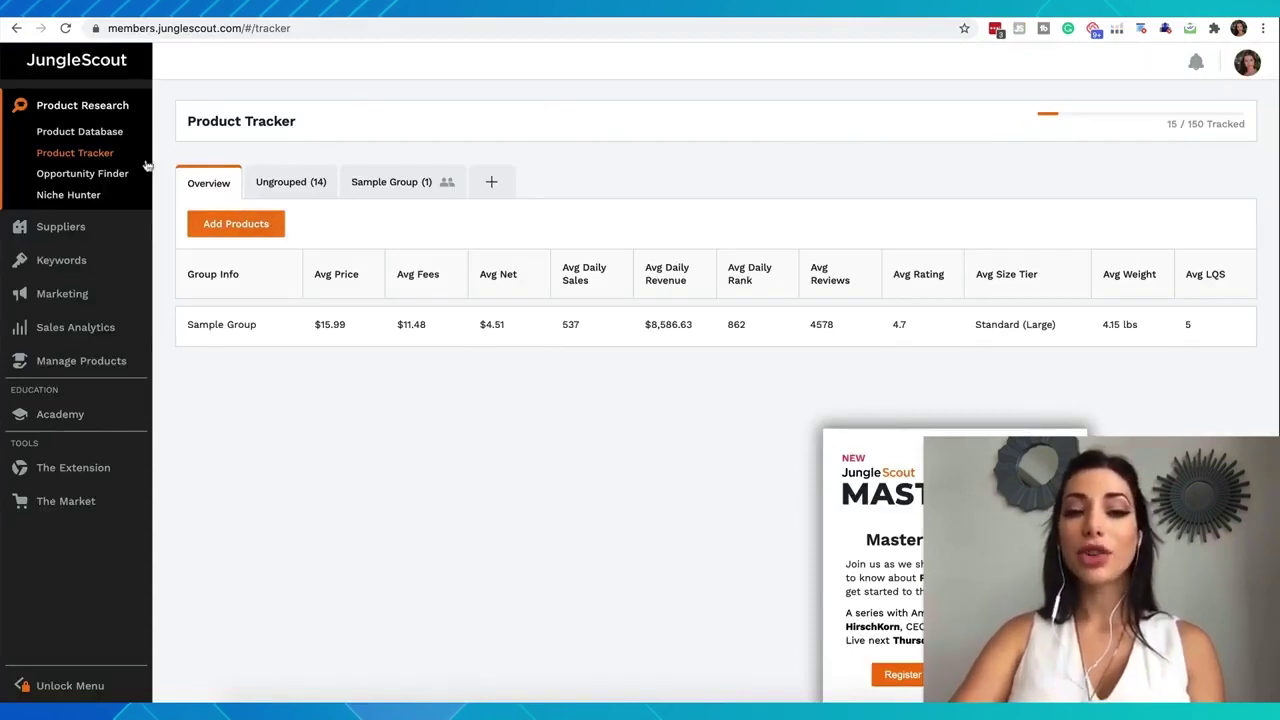
Open the Product Database, select all categories, and exclude Watches, Video Games, Software, Music, Movies & TV and Kindle Store
{"action": "left_click", "coordinate": [90, 138]}
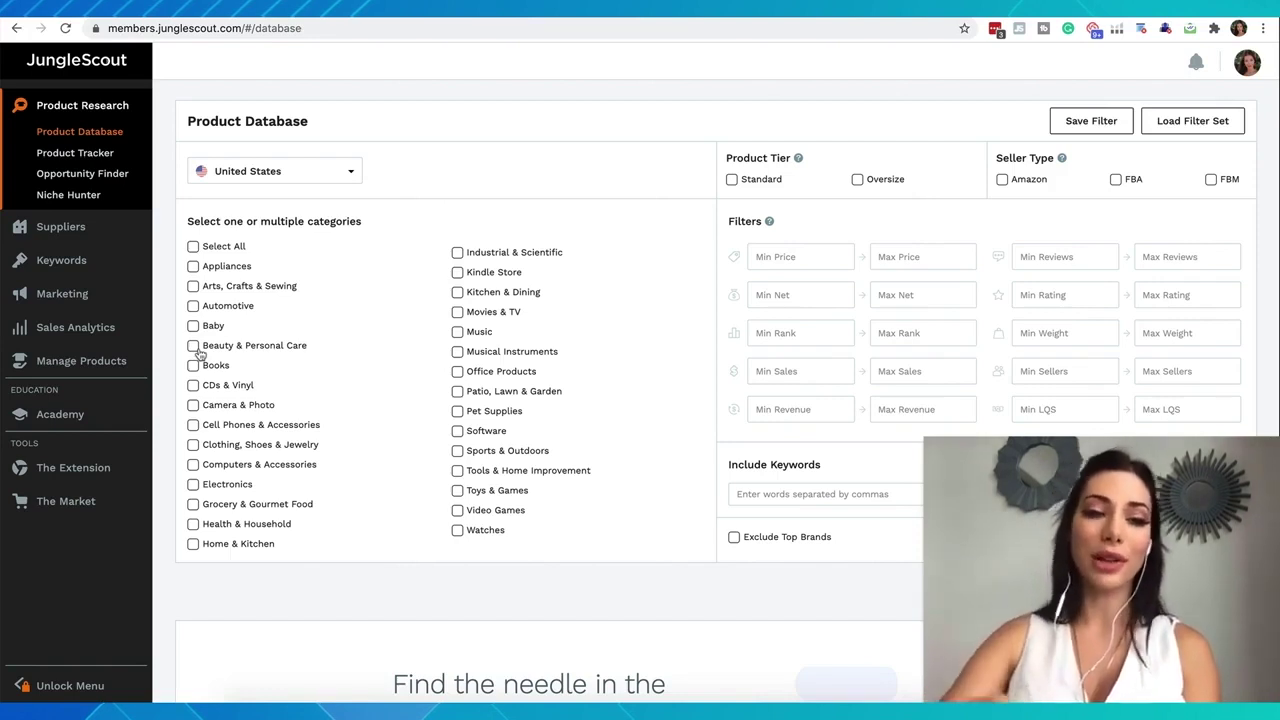
{"action": "left_click", "coordinate": [193, 248]}
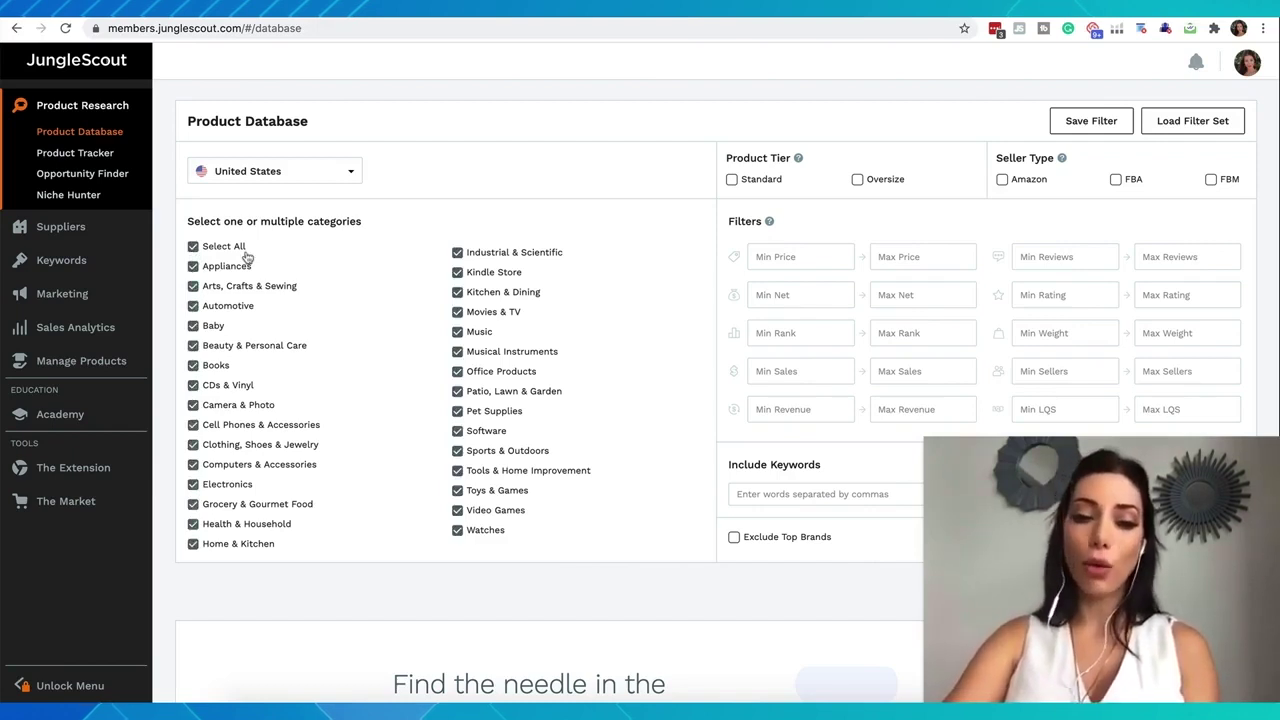
{"action": "left_click", "coordinate": [458, 532]}
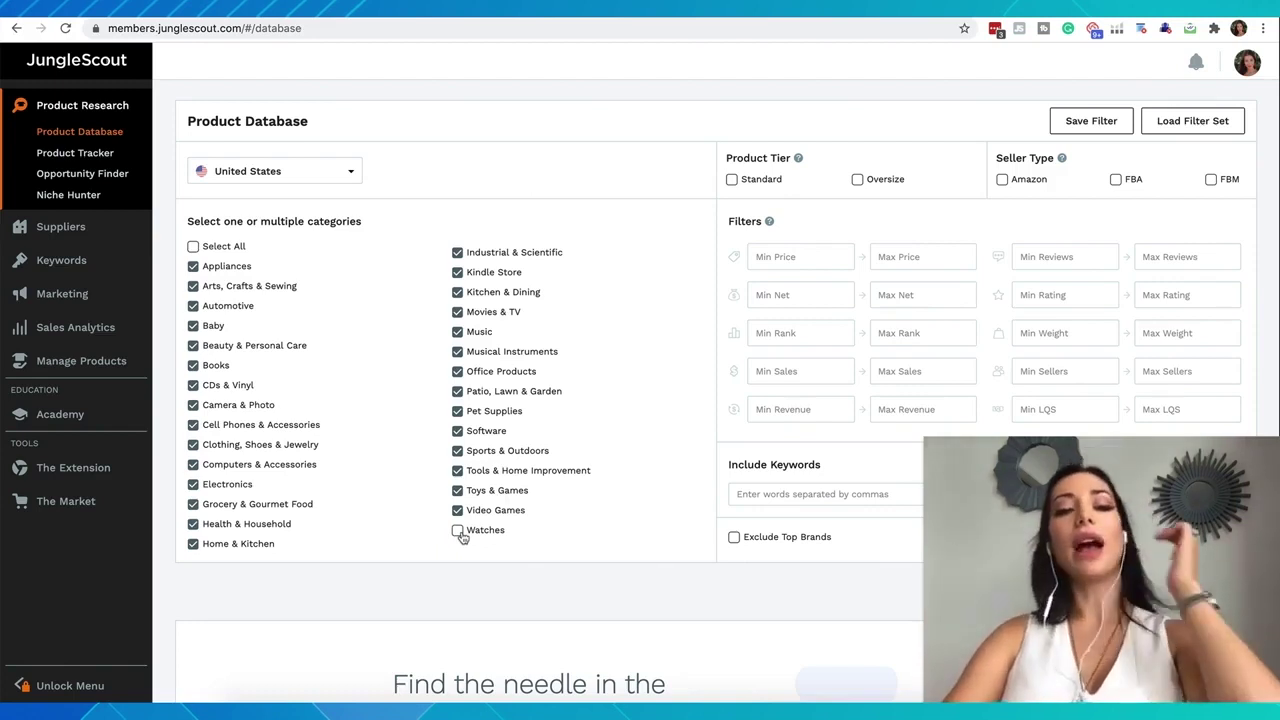
{"action": "left_click", "coordinate": [458, 511]}
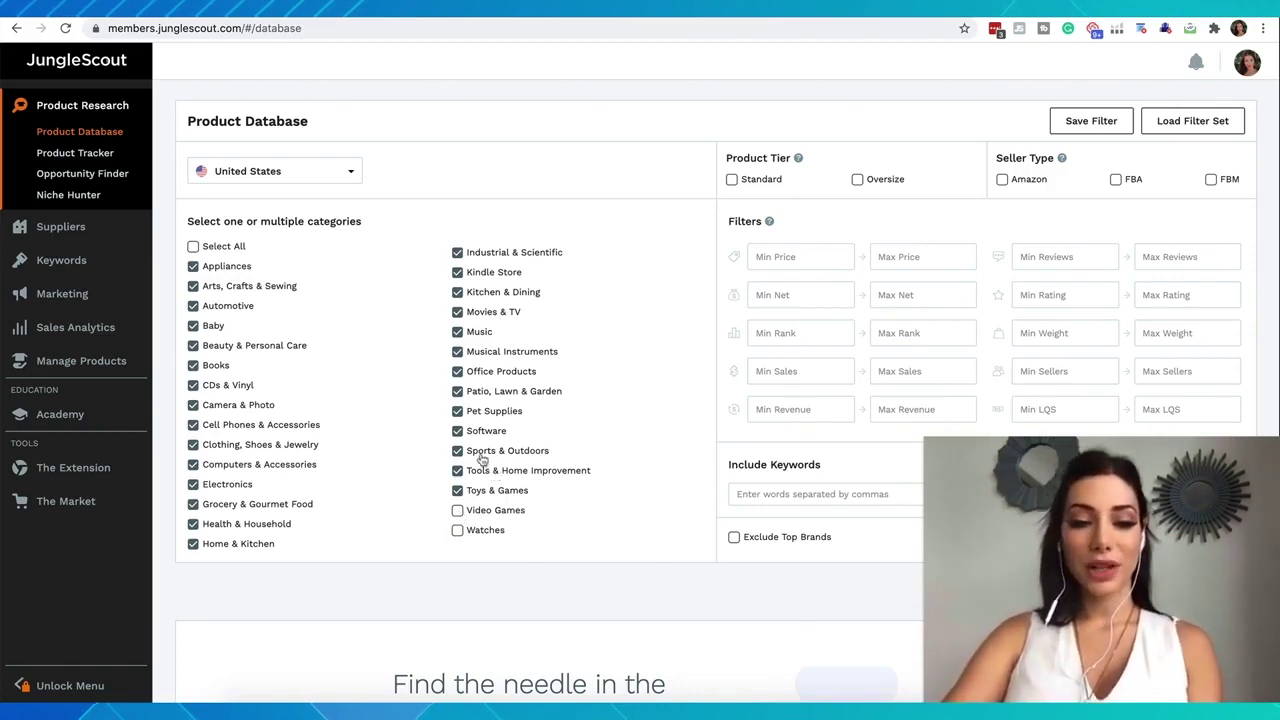
{"action": "left_click", "coordinate": [459, 431]}
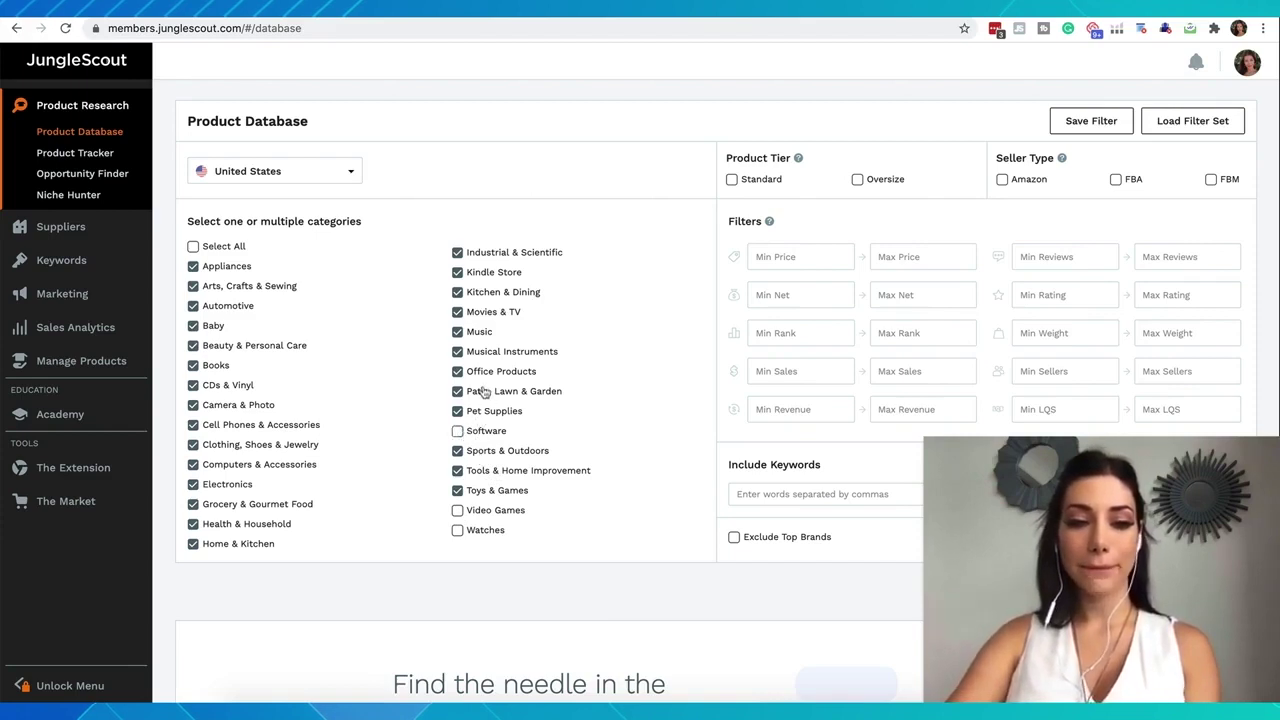
{"action": "left_click", "coordinate": [458, 333]}
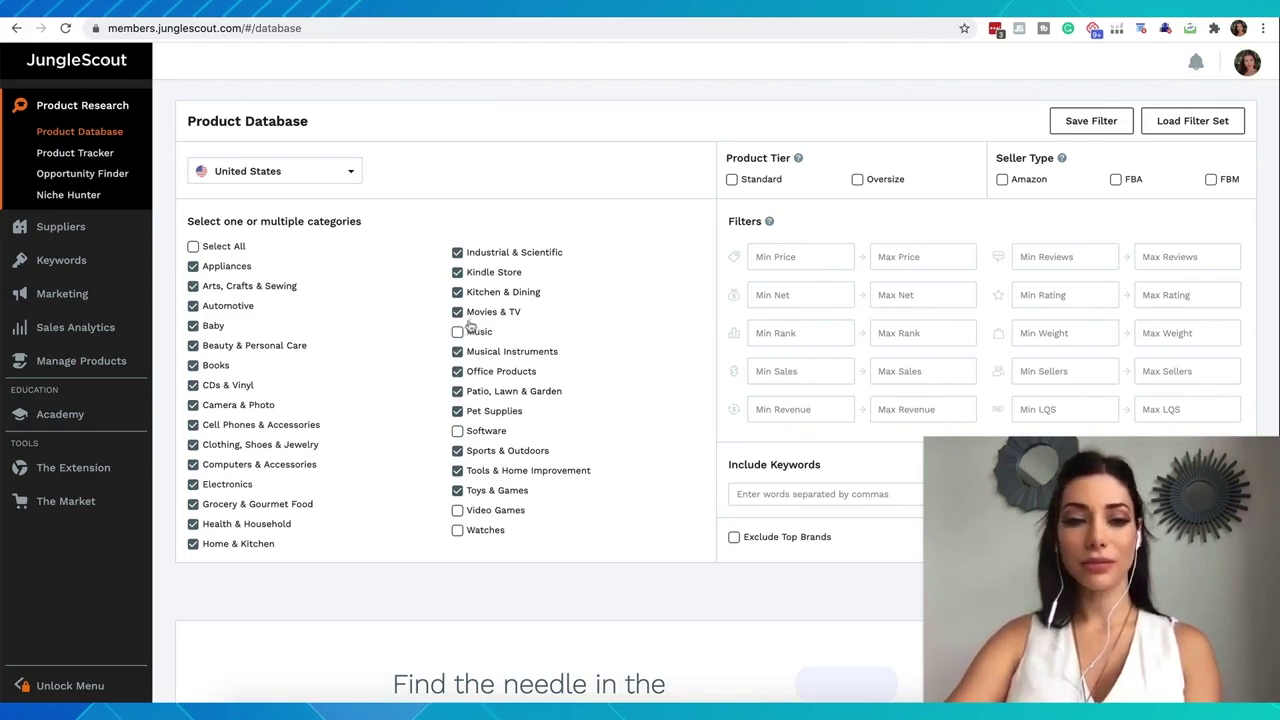
{"action": "left_click", "coordinate": [458, 313]}
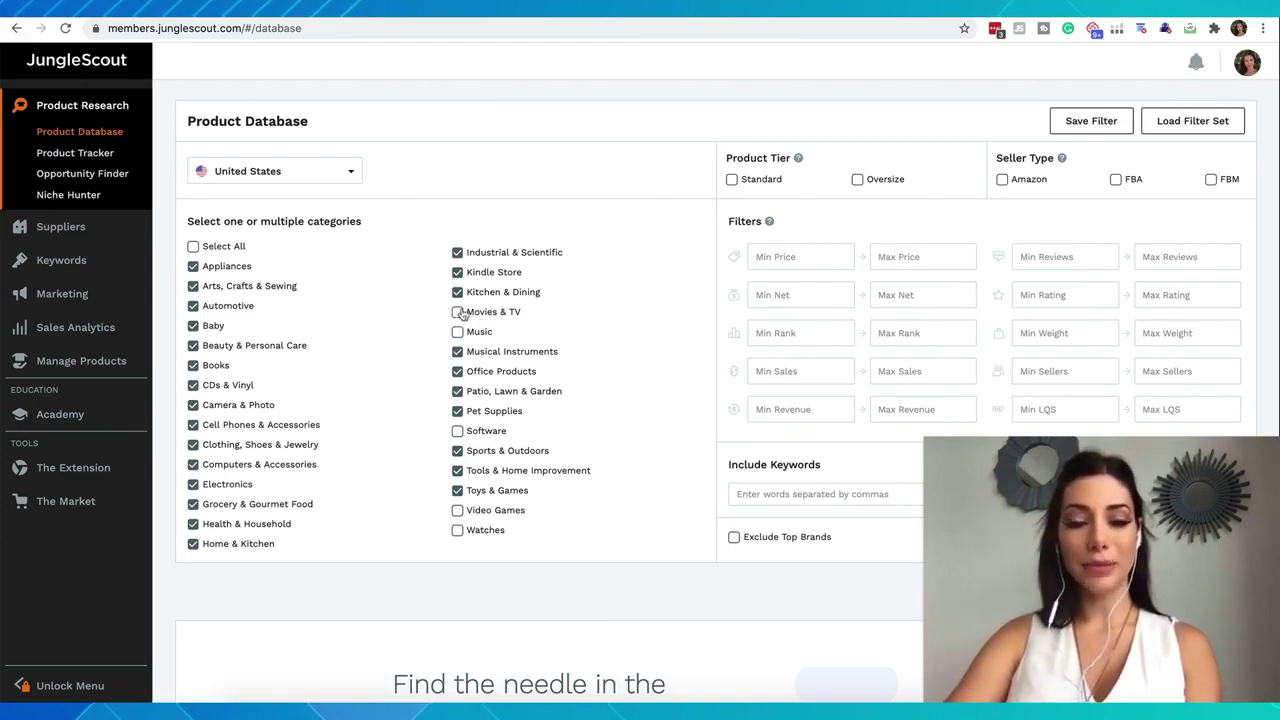
{"action": "left_click", "coordinate": [458, 275]}
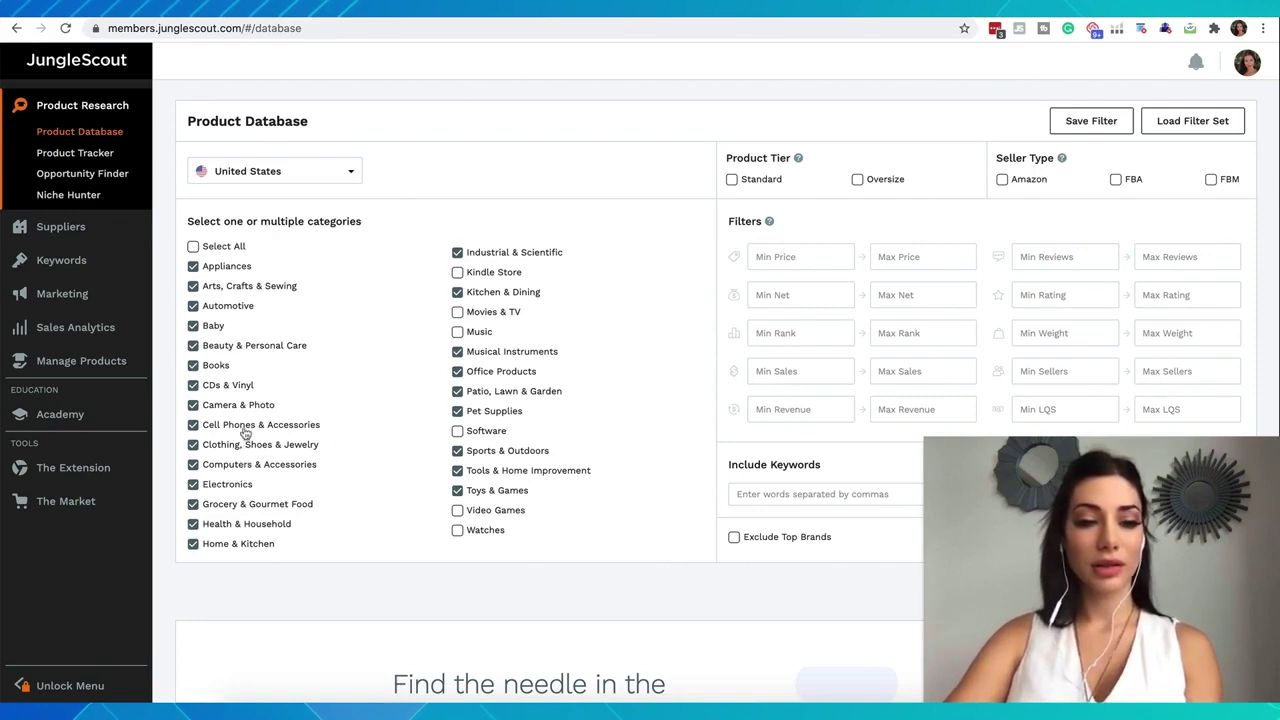
Deselect Camera & Photo, CDs & Vinyl, Books and all other remaining categories, keeping only Arts, Crafts & Sewing
{"action": "left_click", "coordinate": [194, 465]}
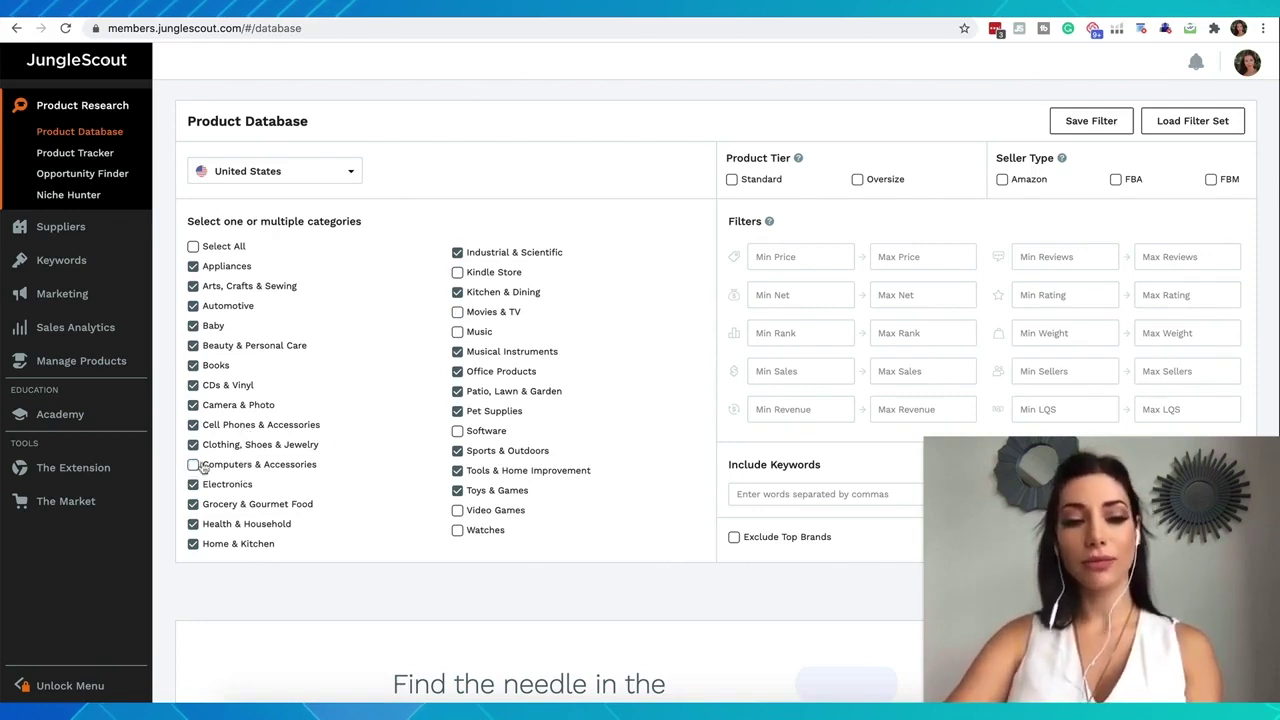
{"action": "left_click", "coordinate": [194, 466]}
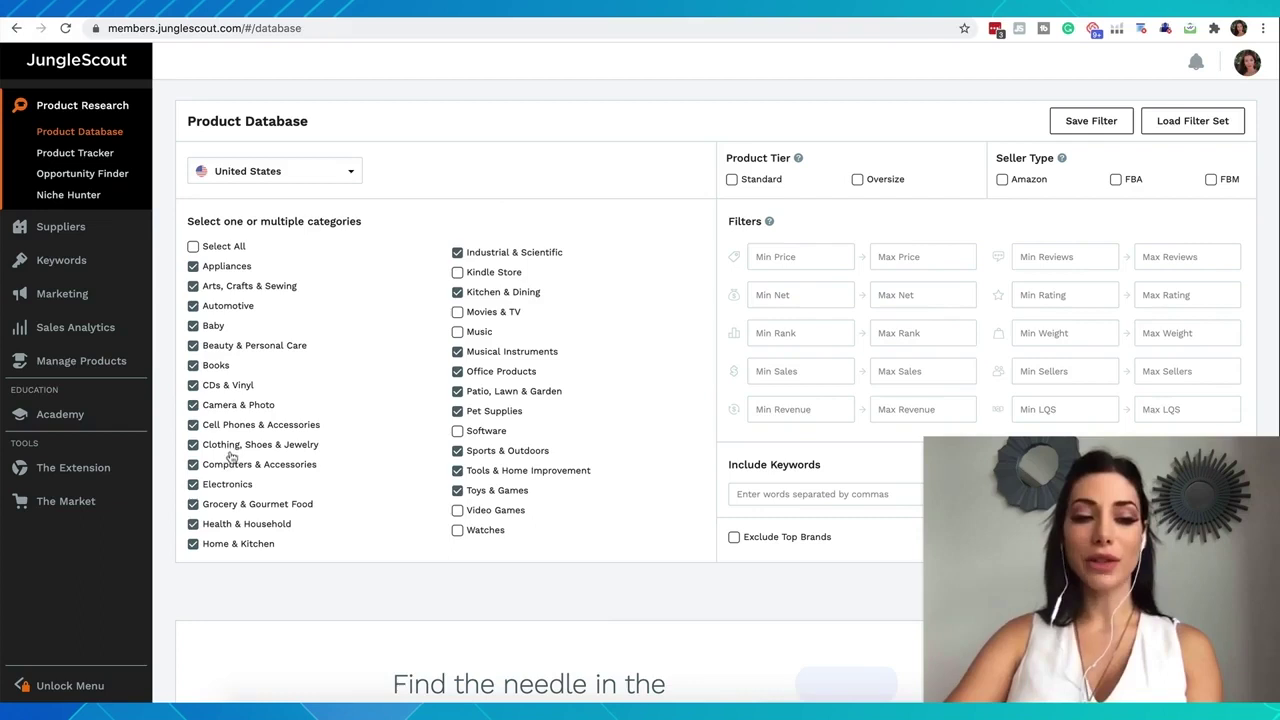
{"action": "left_click", "coordinate": [193, 405]}
{"action": "left_click", "coordinate": [193, 386]}
{"action": "left_click", "coordinate": [193, 366]}
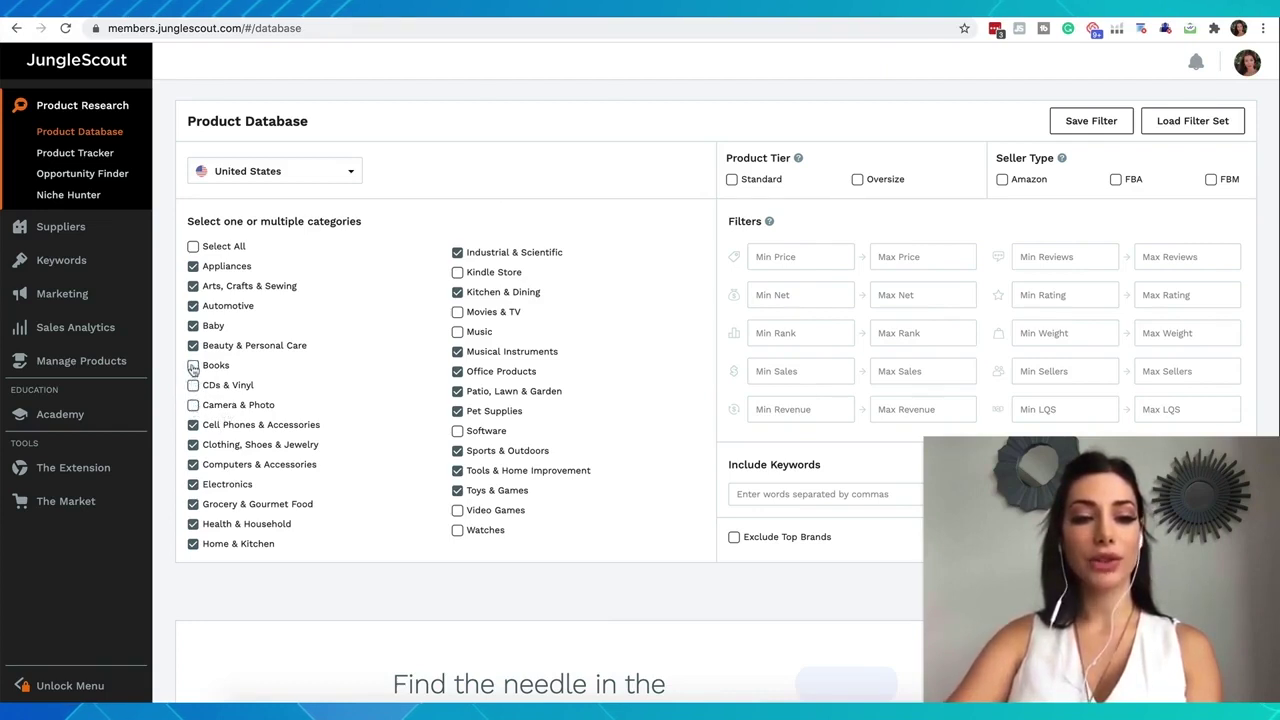
{"action": "left_click", "coordinate": [193, 267]}
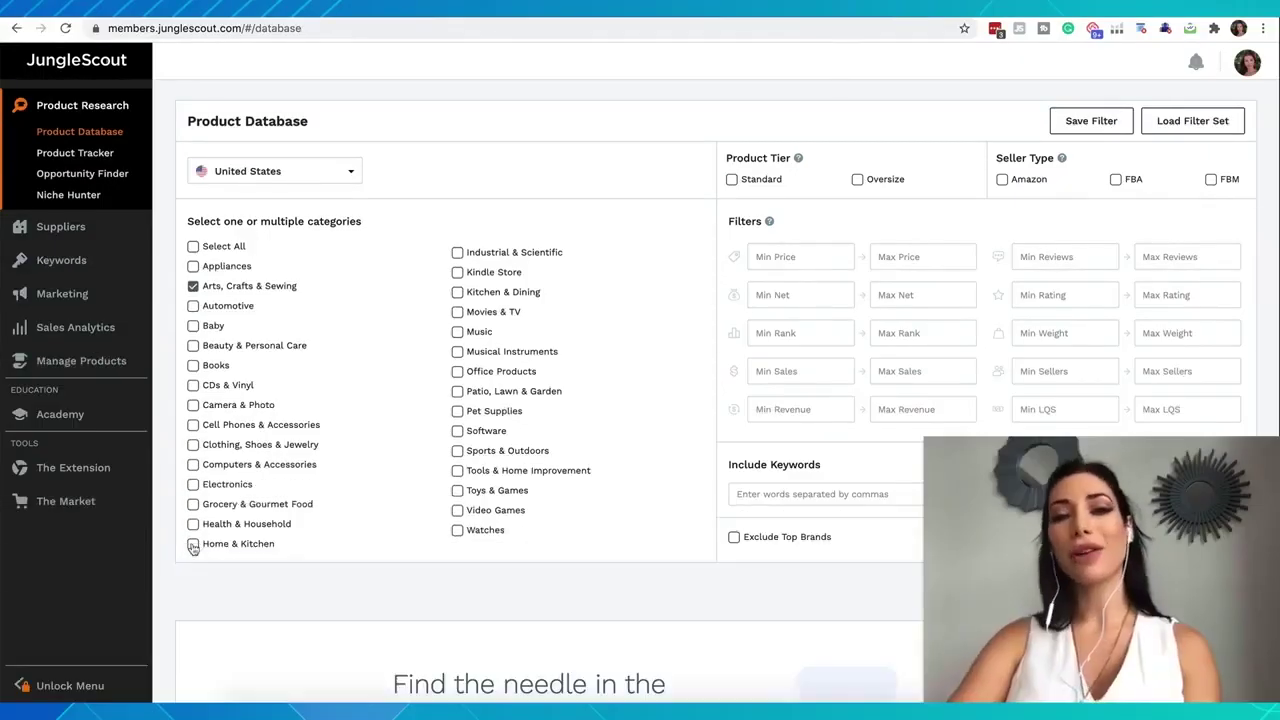
{"action": "left_click", "coordinate": [193, 544]}
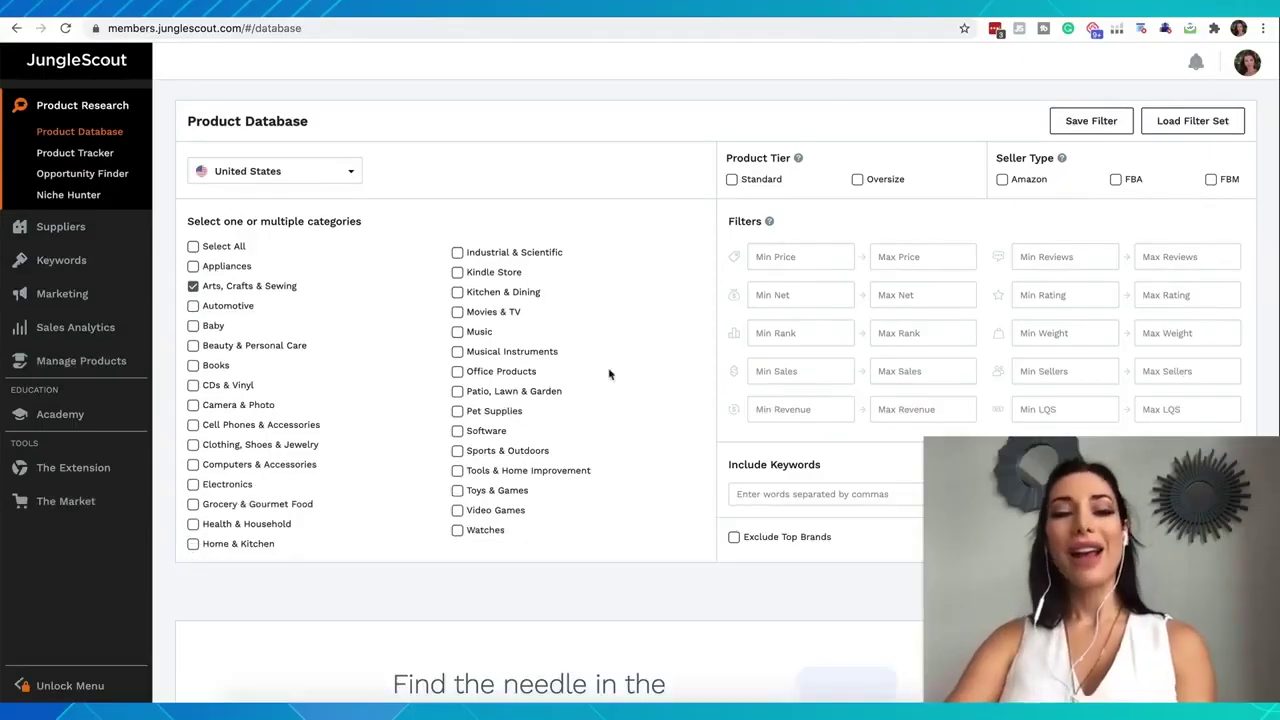
Keep the United States marketplace and restrict products to the Standard tier with Amazon and FBA seller types
{"action": "left_click", "coordinate": [343, 176]}
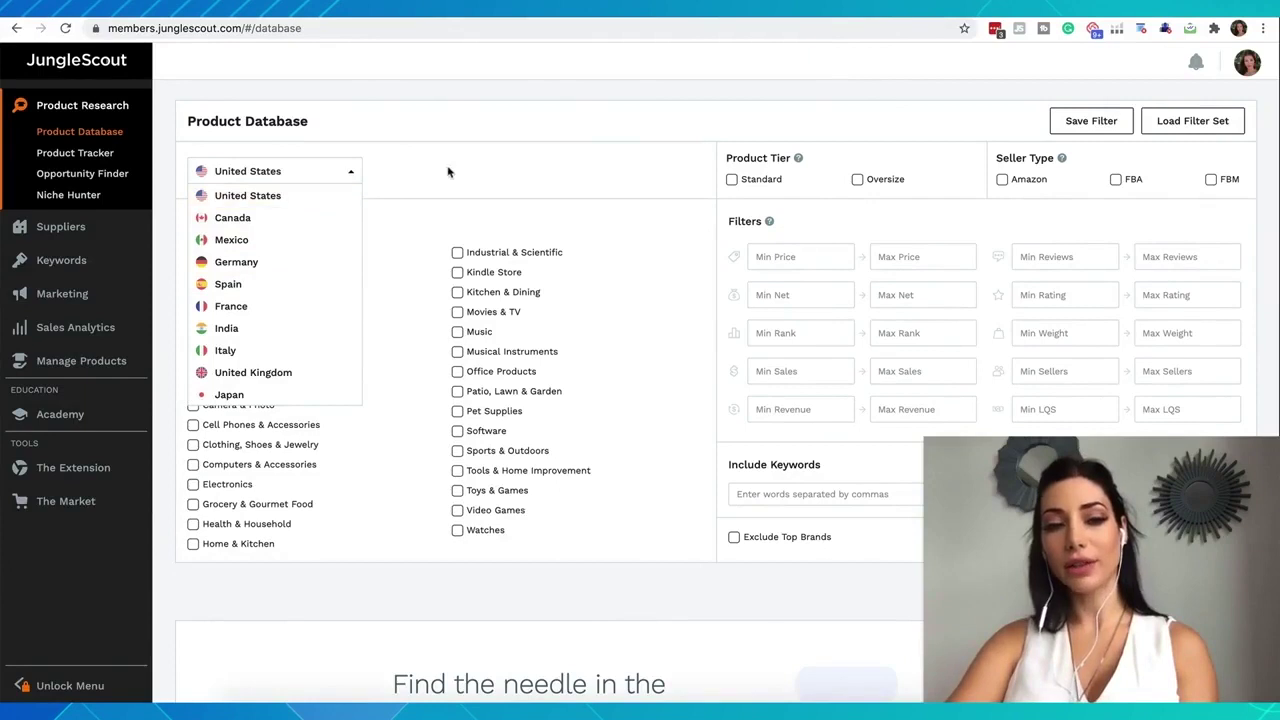
{"action": "left_click", "coordinate": [474, 178]}
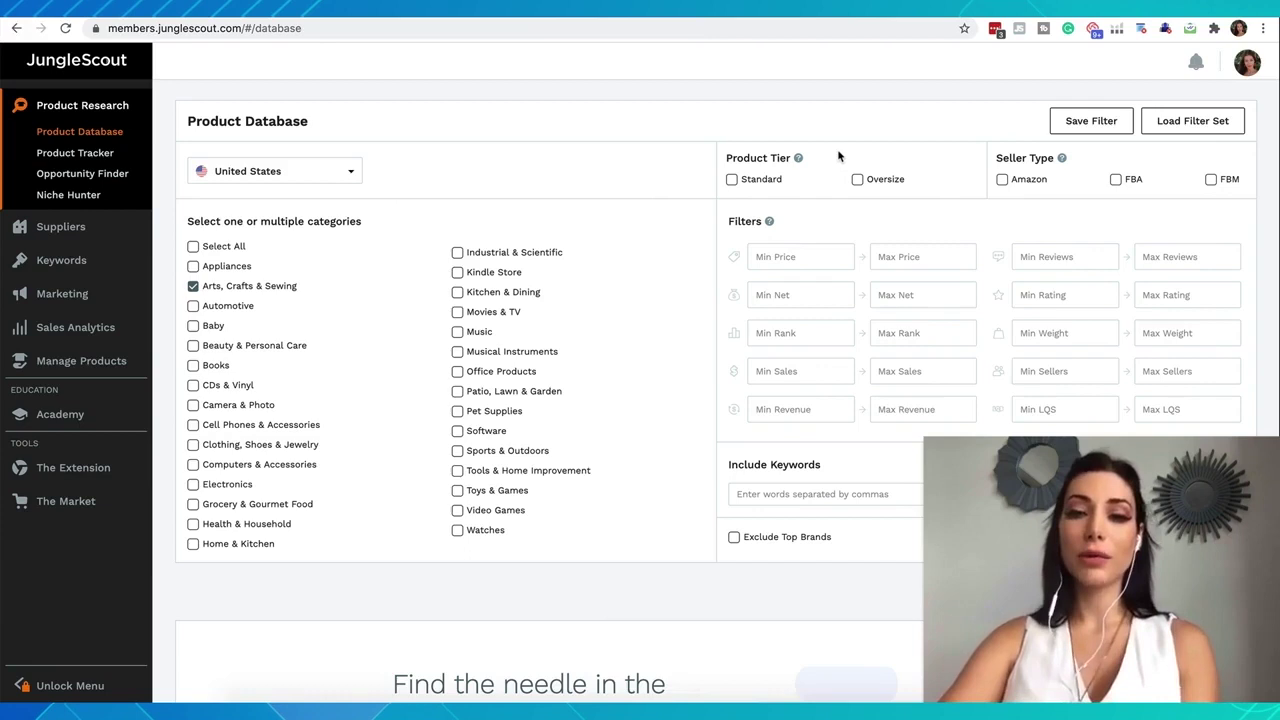
{"action": "left_click", "coordinate": [731, 180]}
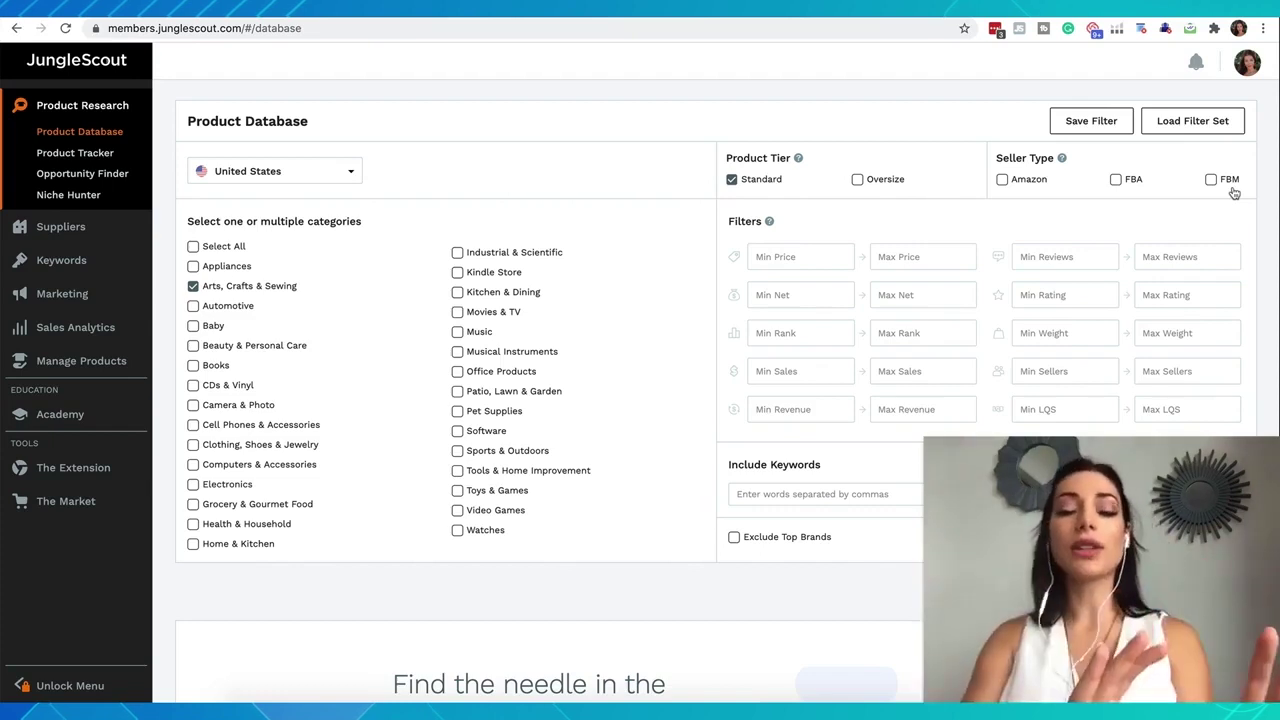
{"action": "left_click", "coordinate": [1002, 180]}
{"action": "left_click", "coordinate": [1116, 179]}
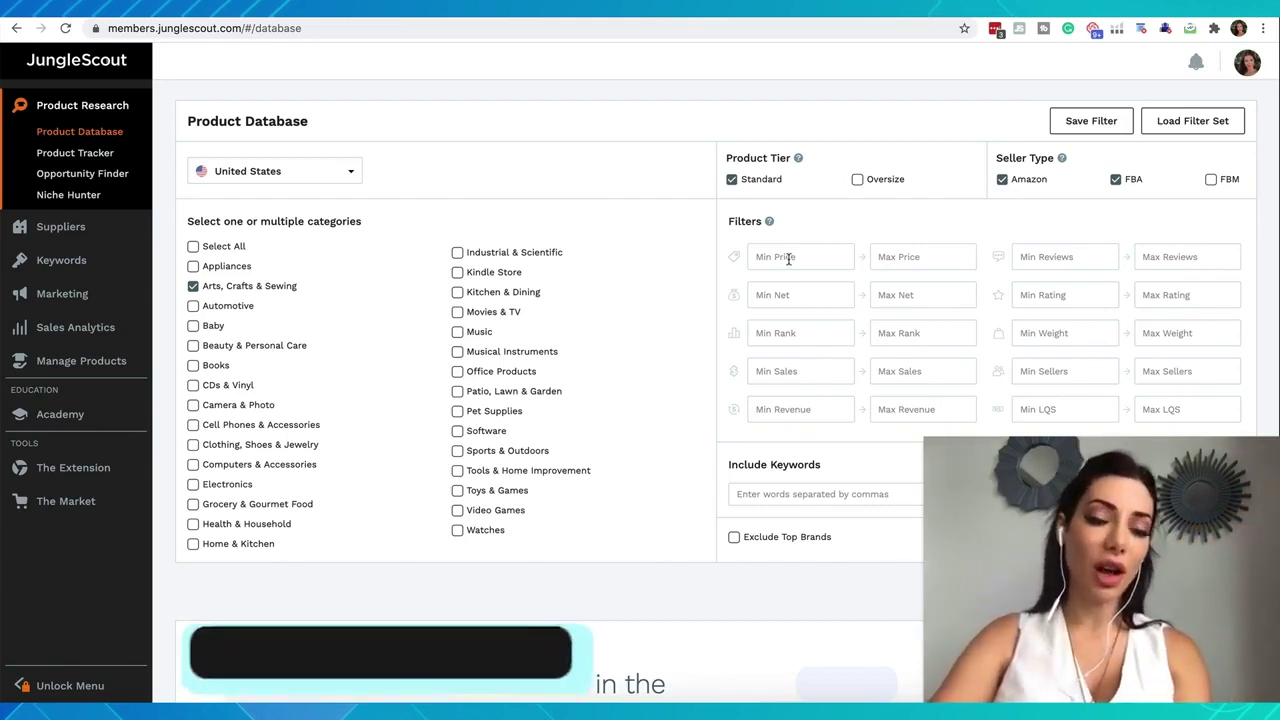
Set the price filter to a minimum of 15 and a maximum of 70
{"action": "left_click", "coordinate": [789, 258]}
{"action": "type", "text": "15"}
{"action": "left_click", "coordinate": [910, 262]}
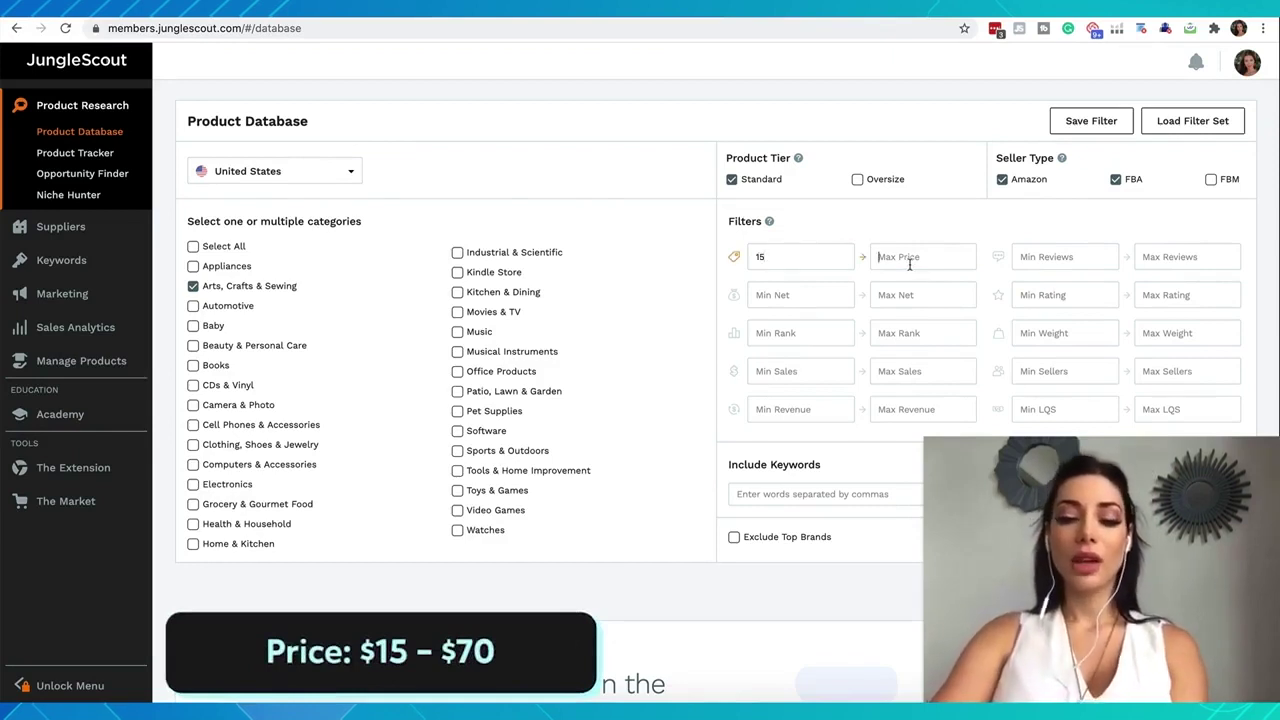
{"action": "type", "text": "70"}
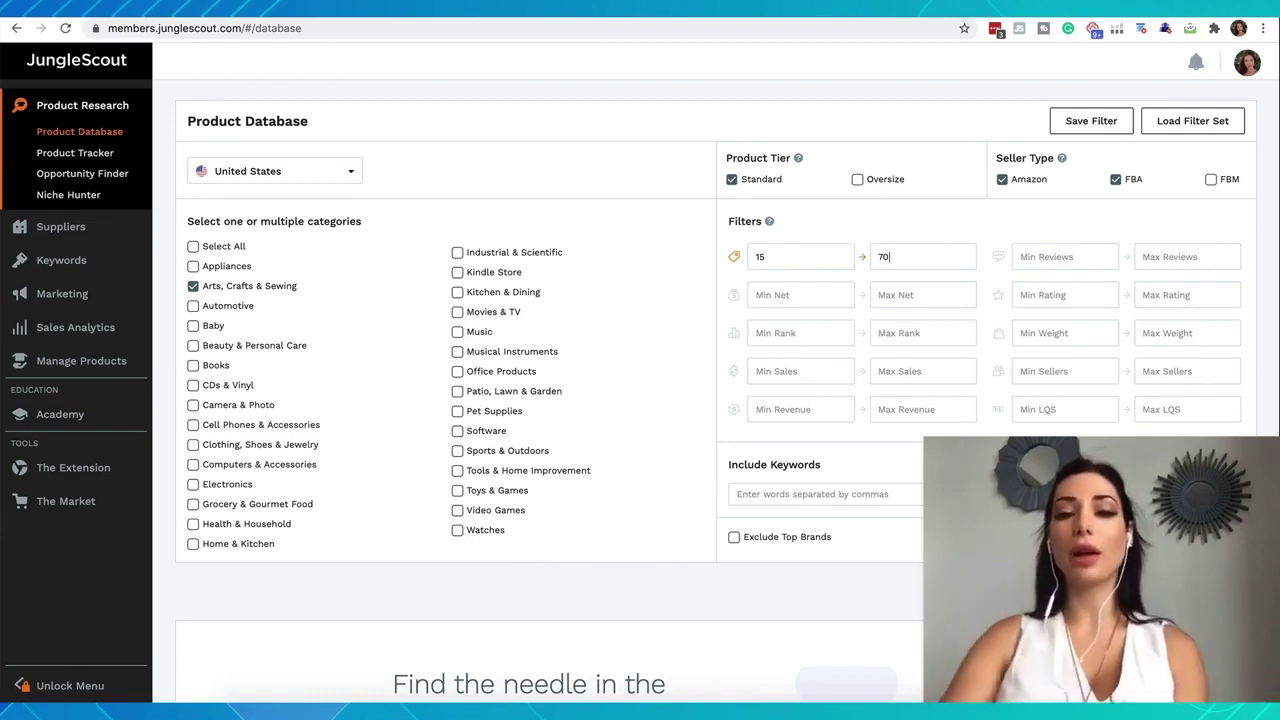
Limit the reviews filter to a maximum of 500 and set the minimum sales to 300
{"action": "key", "text": "Tab"}
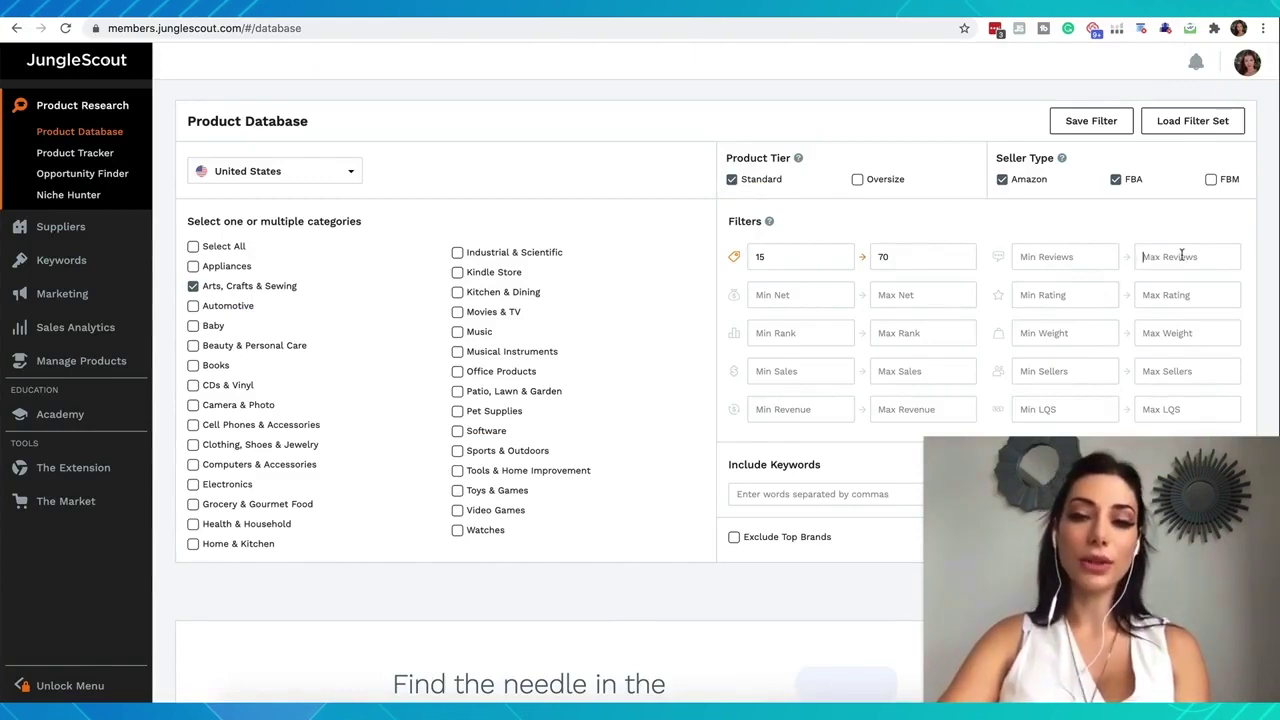
{"action": "type", "text": "50"}
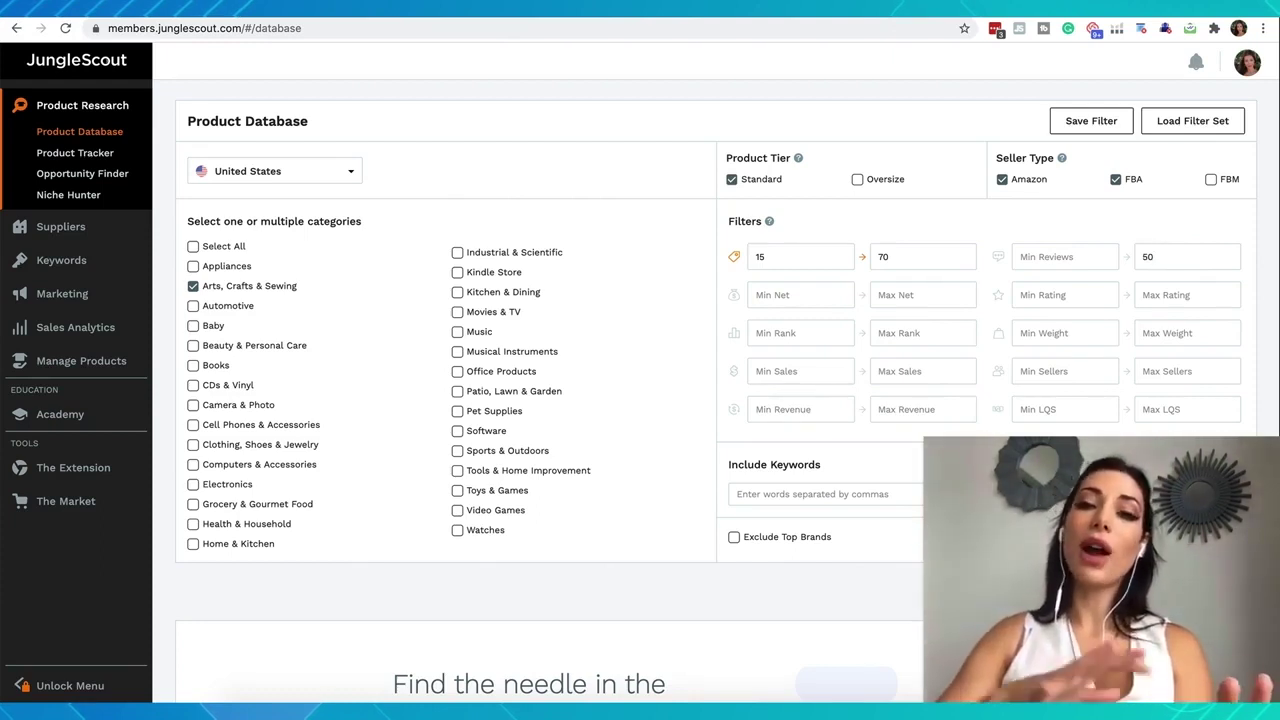
{"action": "type", "text": "0"}
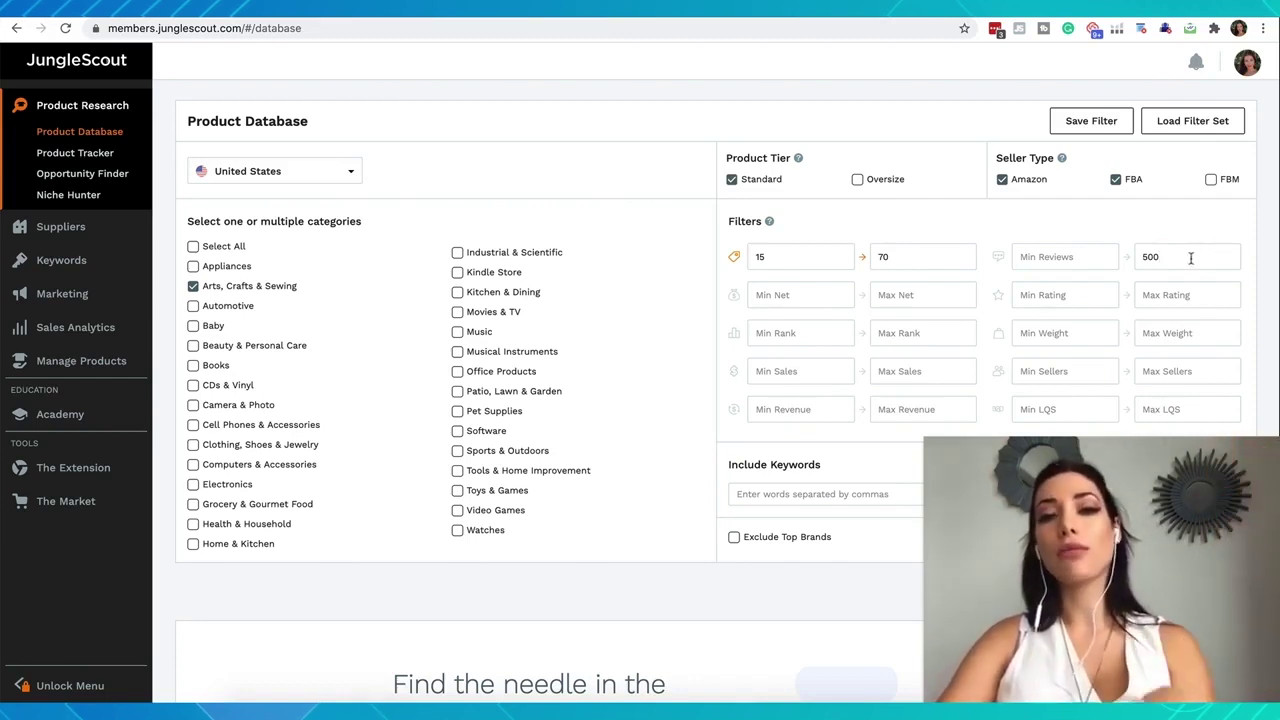
{"action": "left_click", "coordinate": [1122, 283]}
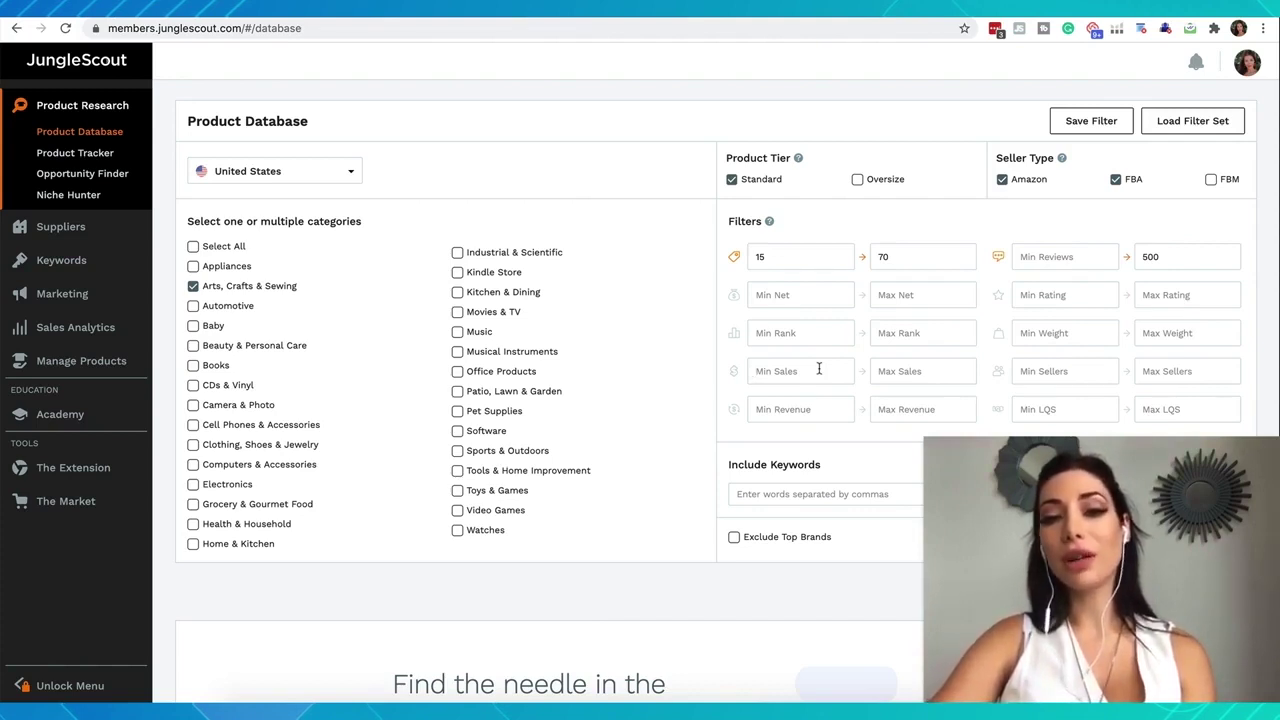
{"action": "type", "text": "300"}
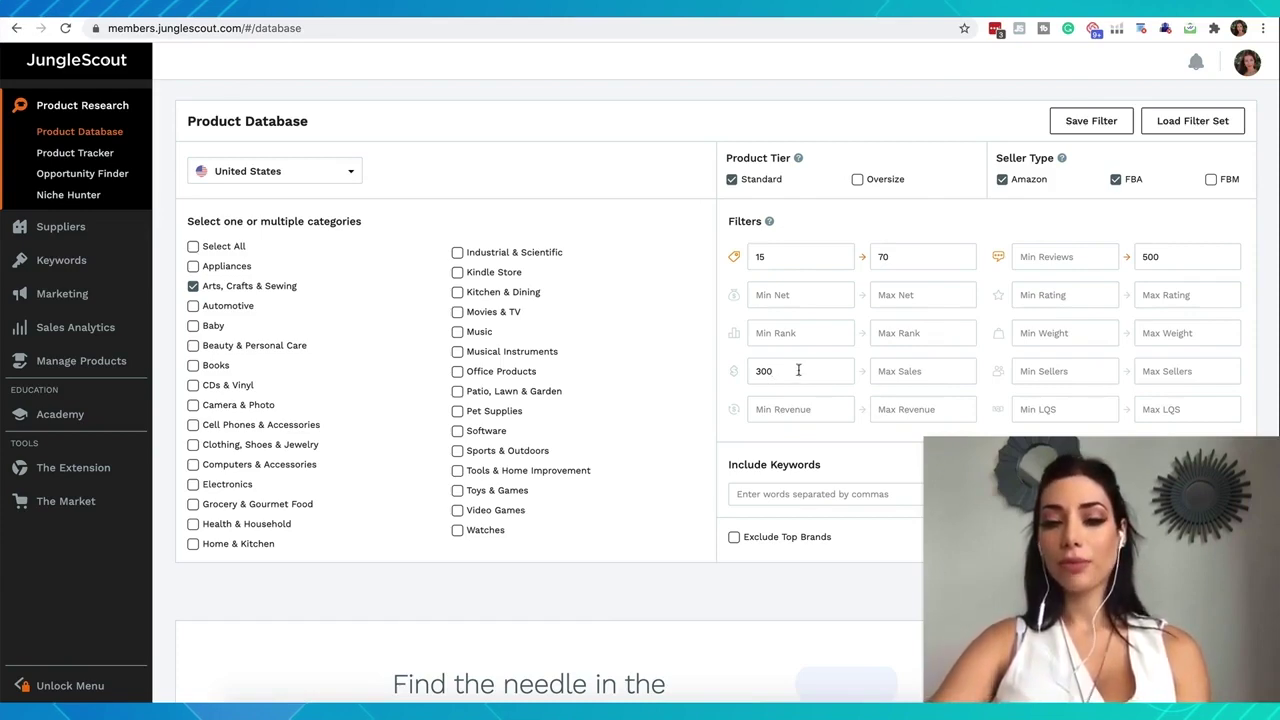
{"action": "scroll", "coordinate": [798, 370], "scroll_direction": "down", "scroll_amount": 1}
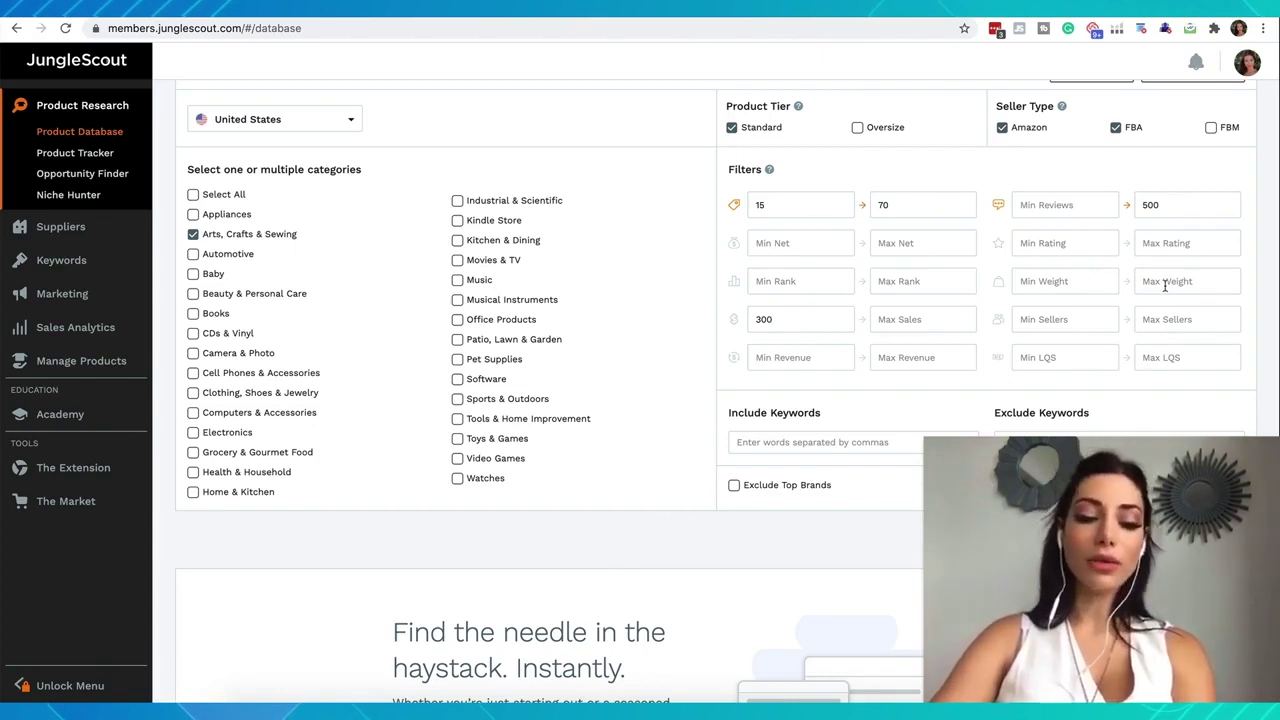
{"action": "type", "text": "2.5"}
{"action": "key", "text": "BackSpace"}
{"action": "key", "text": "BackSpace"}
{"action": "key", "text": "BackSpace"}
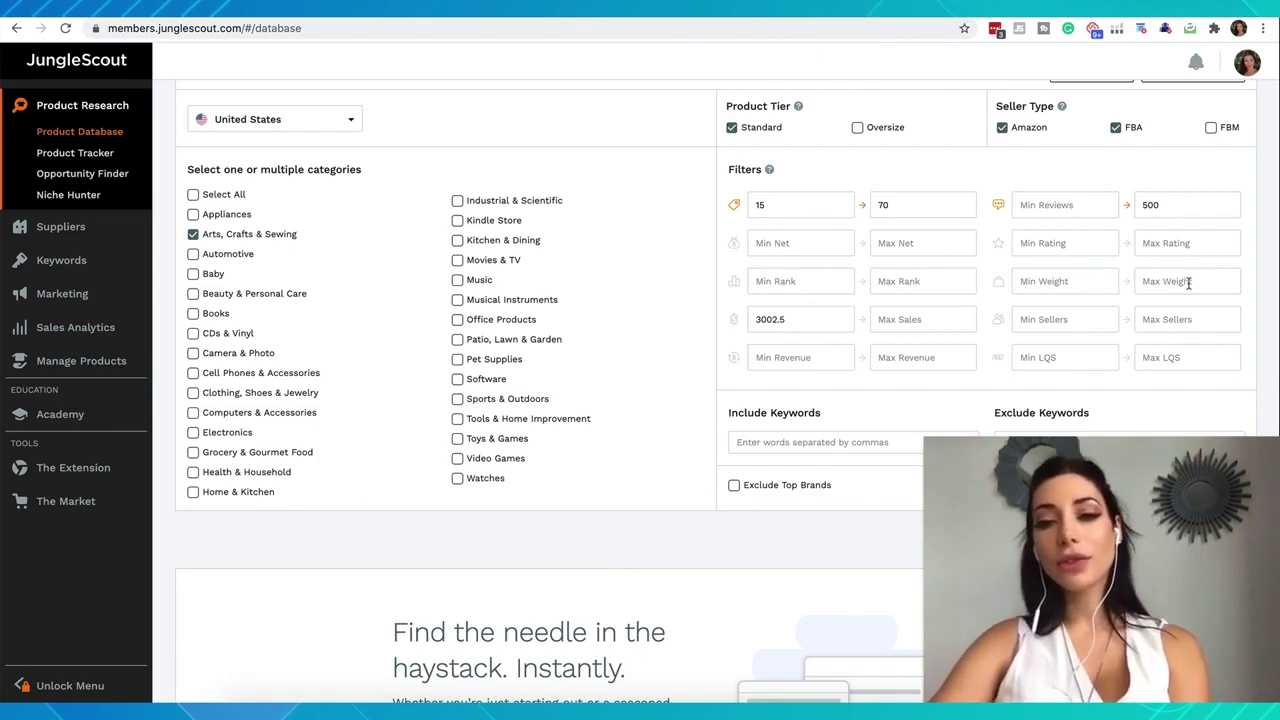
{"action": "left_click", "coordinate": [1184, 281]}
{"action": "type", "text": "2.5"}
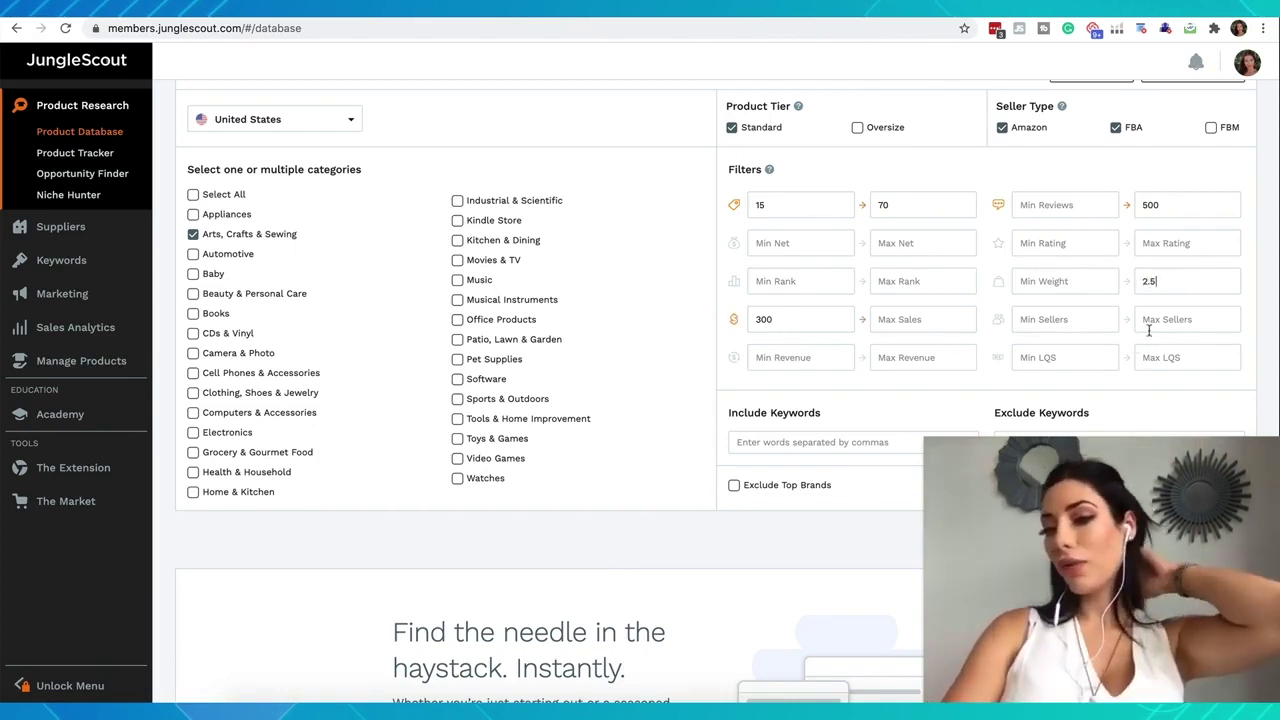
{"action": "key", "text": "BackSpace"}
{"action": "key", "text": "BackSpace"}
{"action": "key", "text": "BackSpace"}
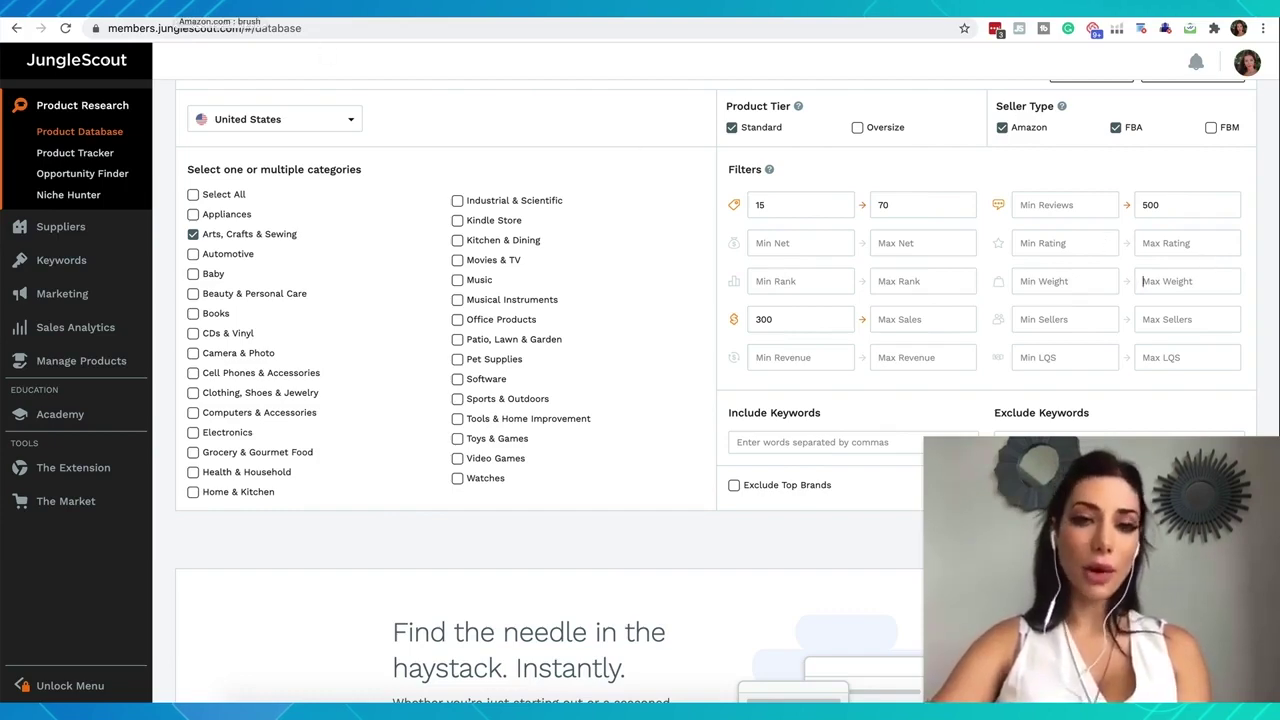
Switch to the Amazon search results for brush and examine the products' star ratings, review counts and sales data
{"action": "left_click", "coordinate": [176, 6]}
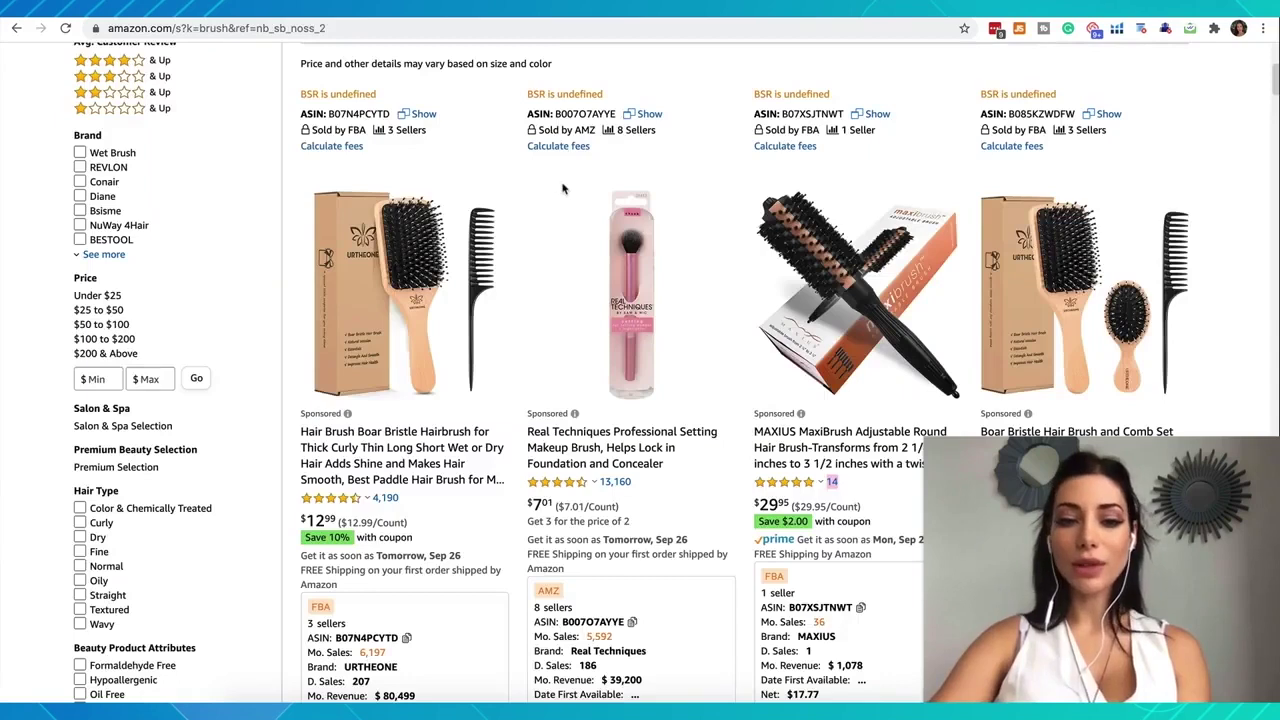
{"action": "mouse_move", "coordinate": [575, 488]}
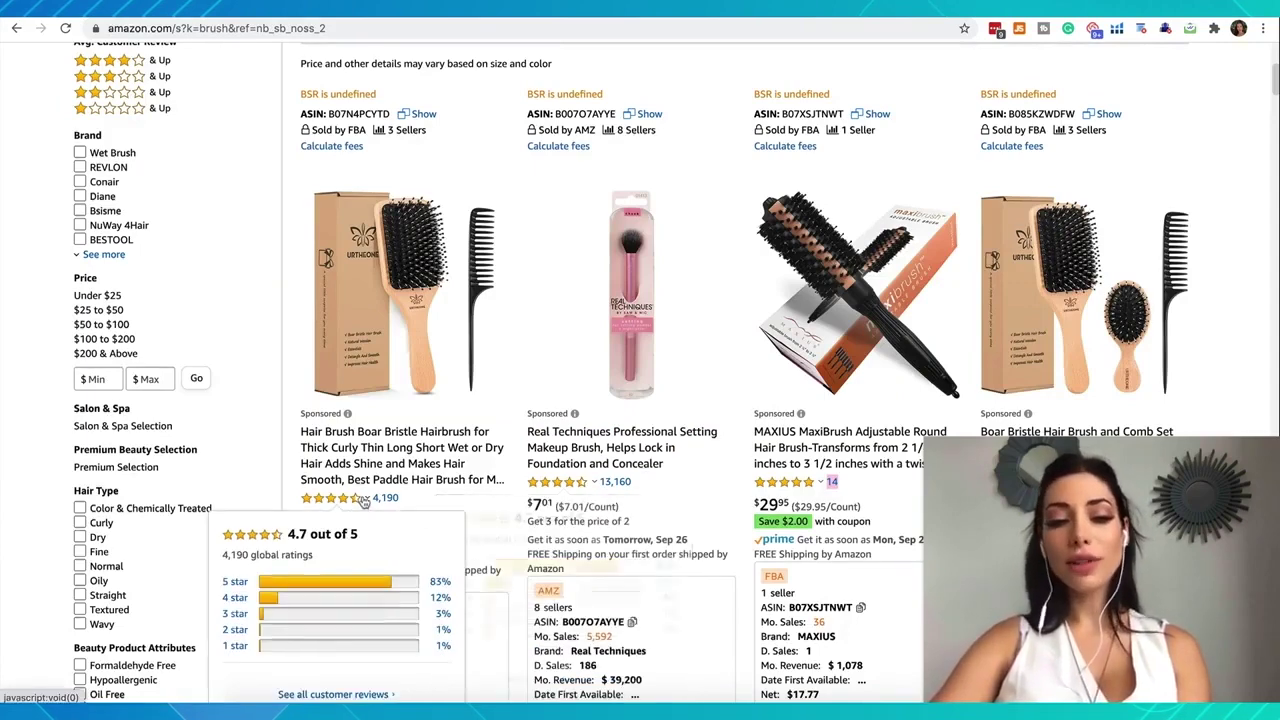
{"action": "scroll", "coordinate": [730, 451], "scroll_direction": "down", "scroll_amount": 2}
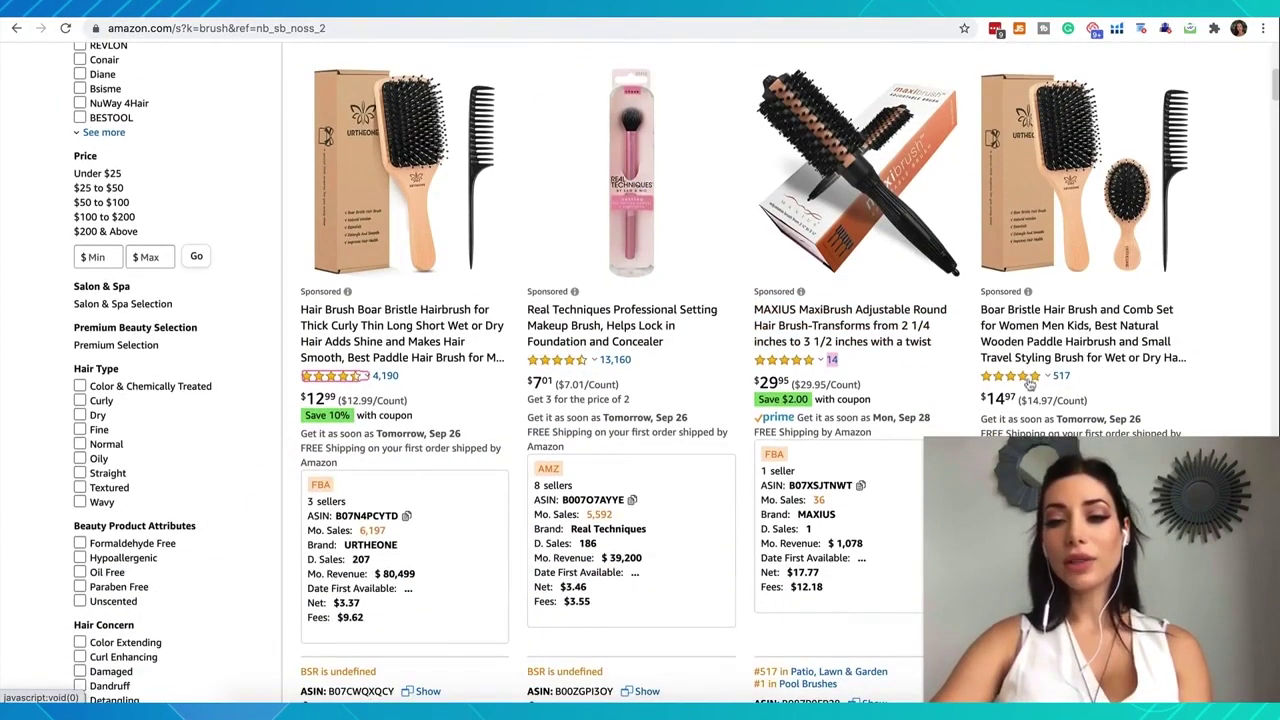
{"action": "mouse_move", "coordinate": [1028, 380]}
{"action": "scroll", "coordinate": [790, 372], "scroll_direction": "down", "scroll_amount": 6}
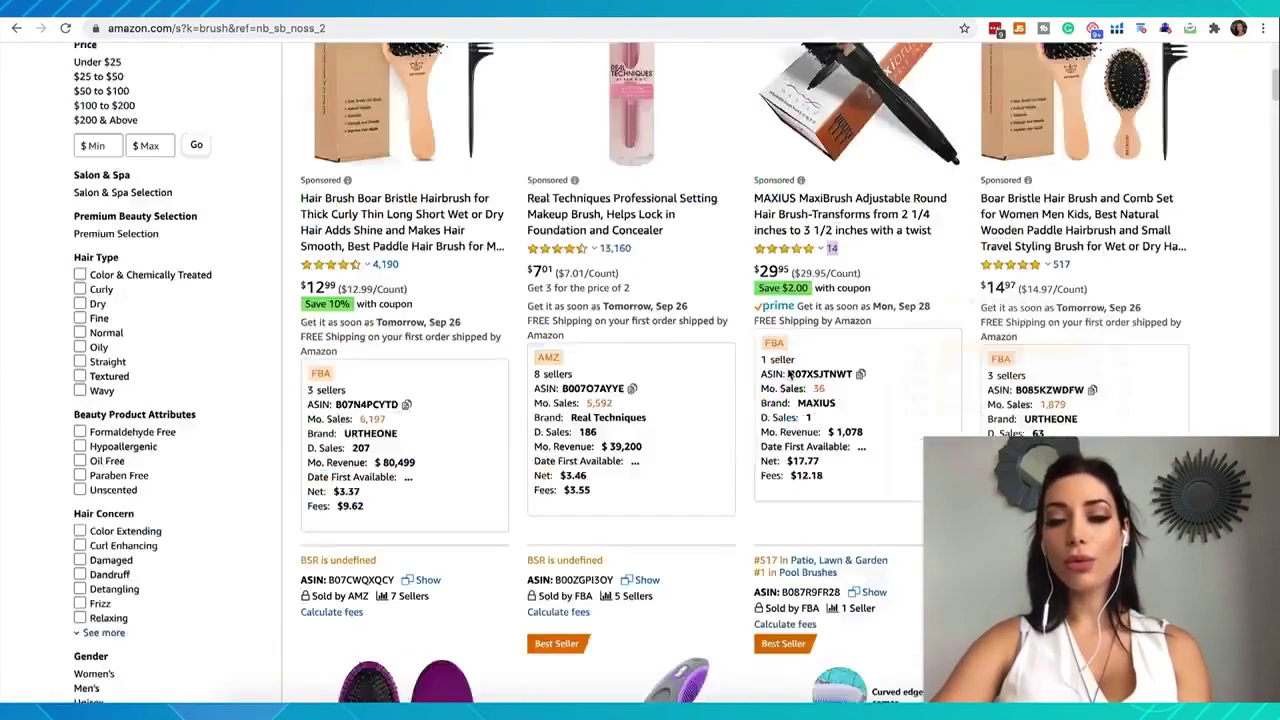
{"action": "scroll", "coordinate": [790, 372], "scroll_direction": "down", "scroll_amount": 1}
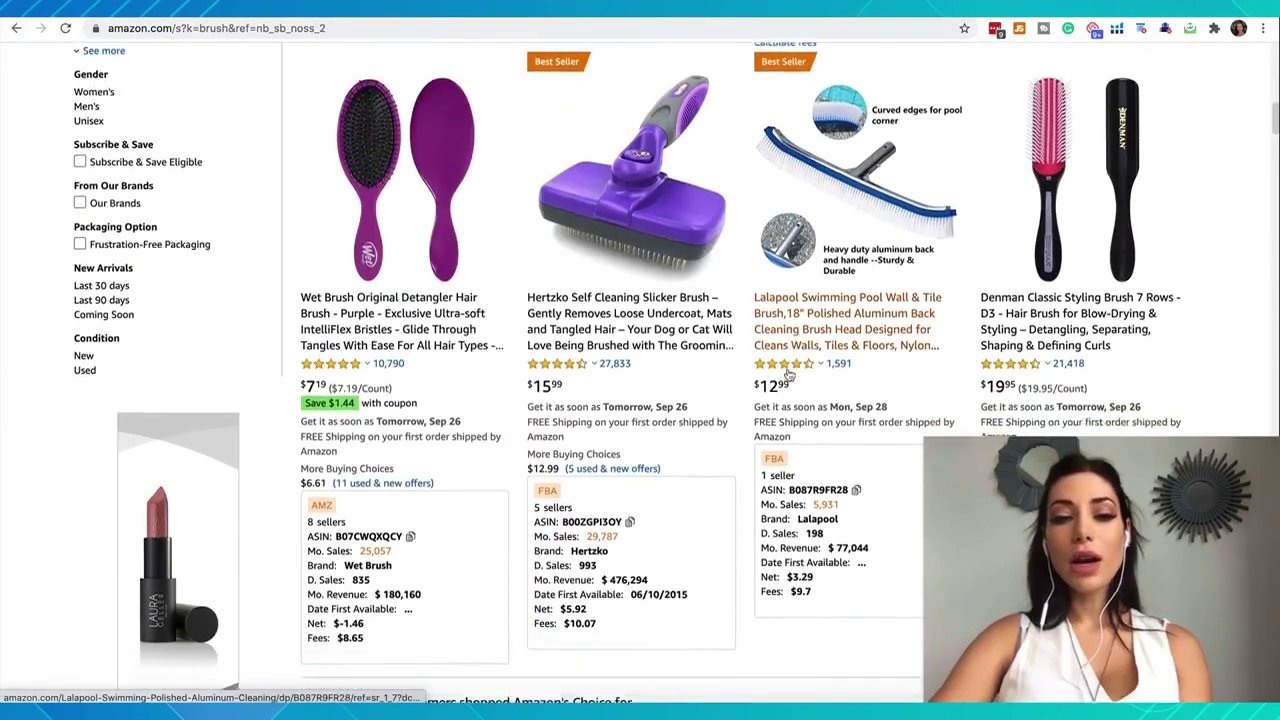
{"action": "scroll", "coordinate": [788, 370], "scroll_direction": "down", "scroll_amount": 3}
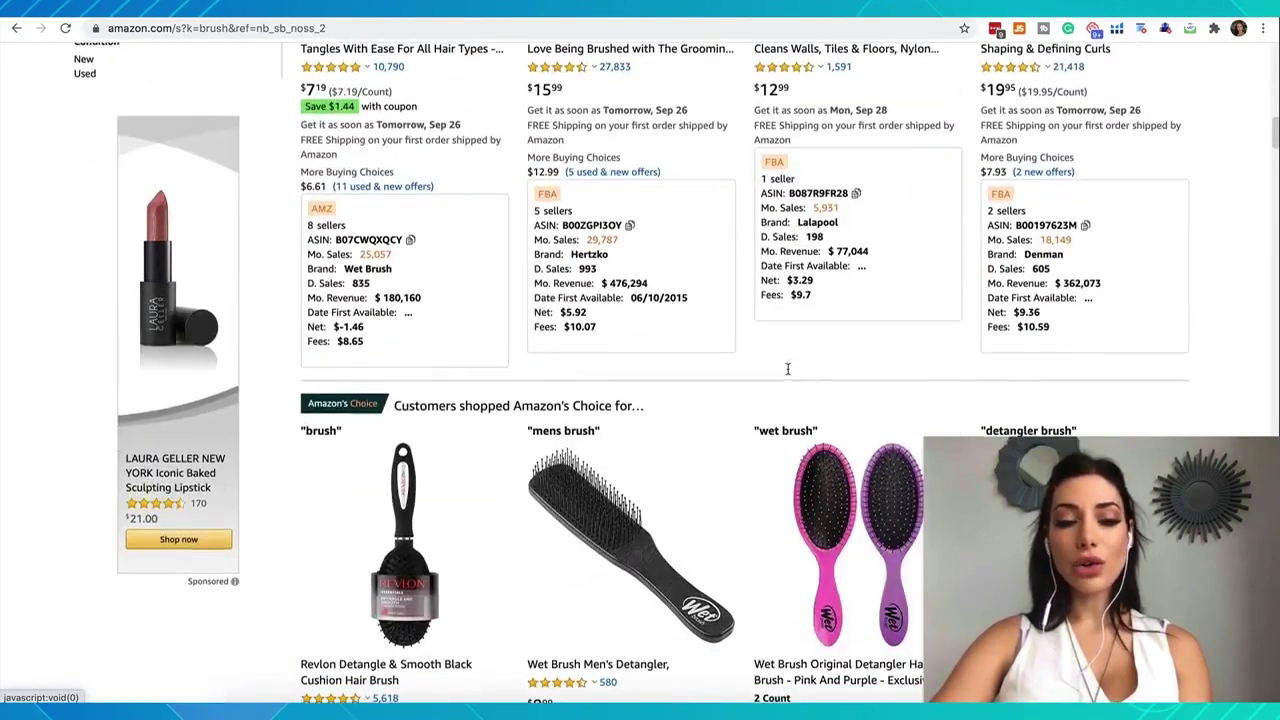
{"action": "scroll", "coordinate": [788, 370], "scroll_direction": "down", "scroll_amount": 3}
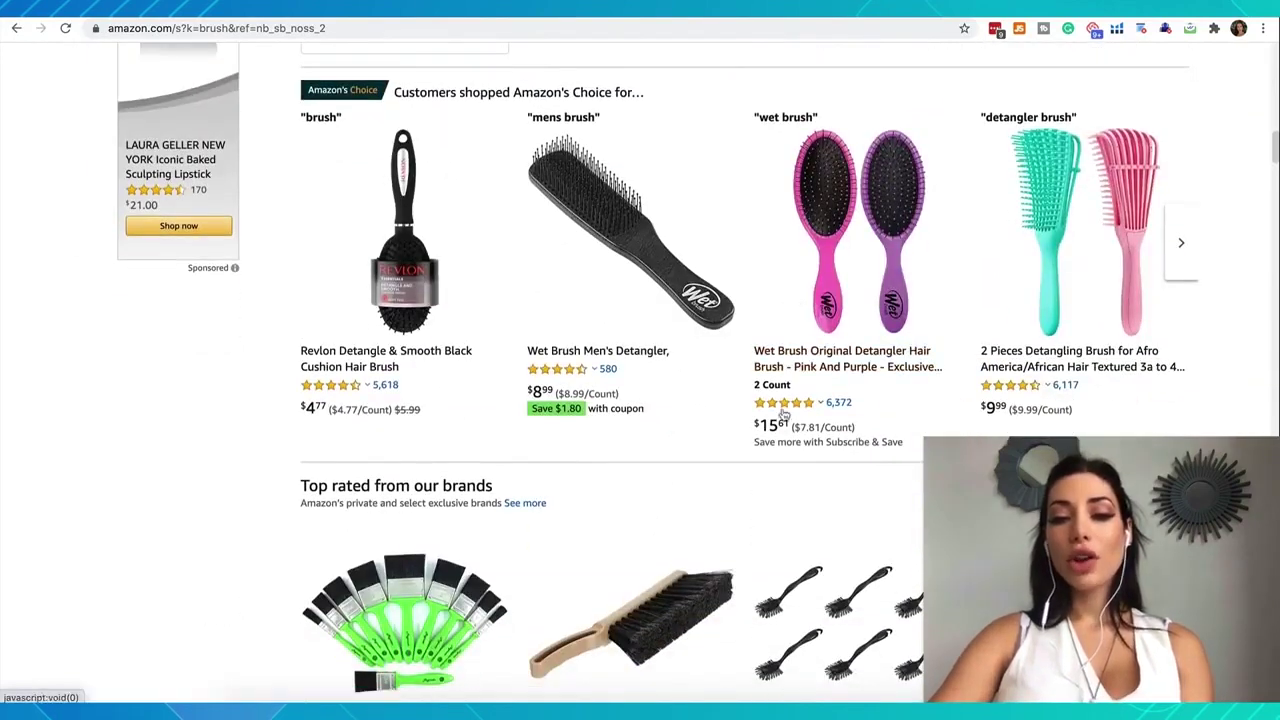
Examine the star-rating breakdowns of the Wet Brush and Revlon hair brushes and the Genround plastic bottle cutter listing on Amazon
{"action": "mouse_move", "coordinate": [785, 410]}
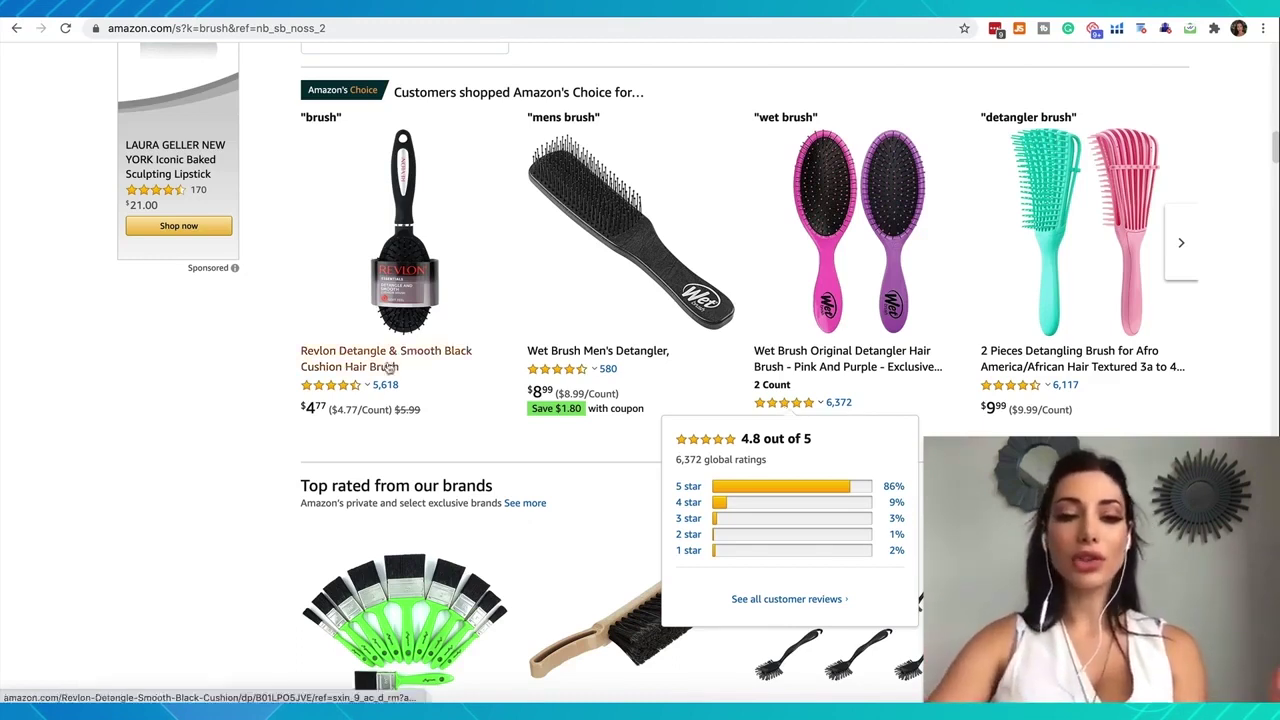
{"action": "mouse_move", "coordinate": [353, 390]}
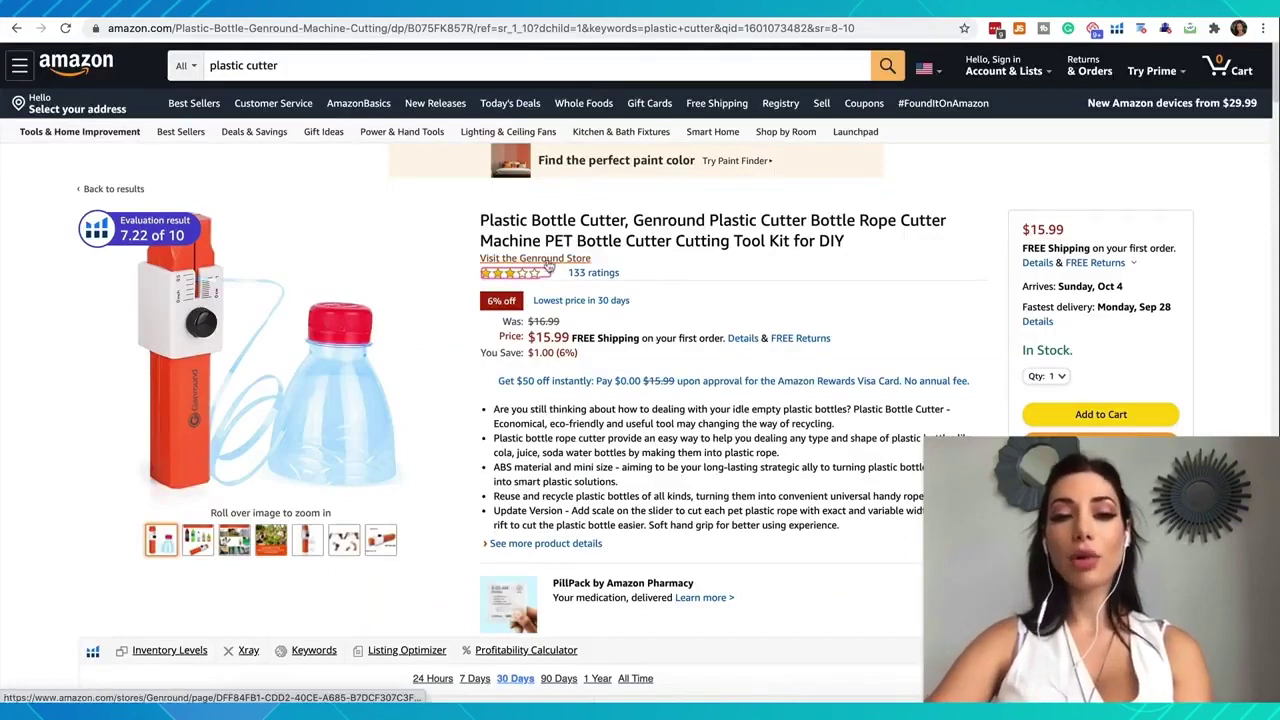
{"action": "mouse_move", "coordinate": [506, 283]}
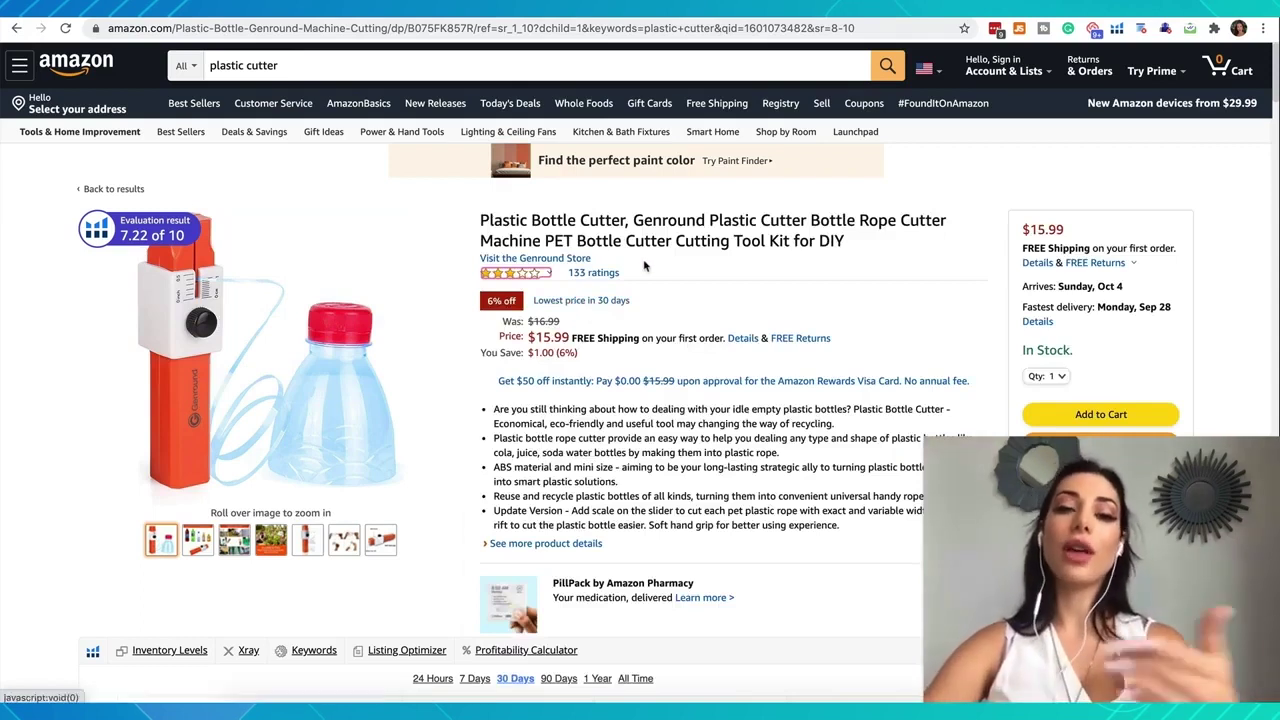
{"action": "mouse_move", "coordinate": [525, 273]}
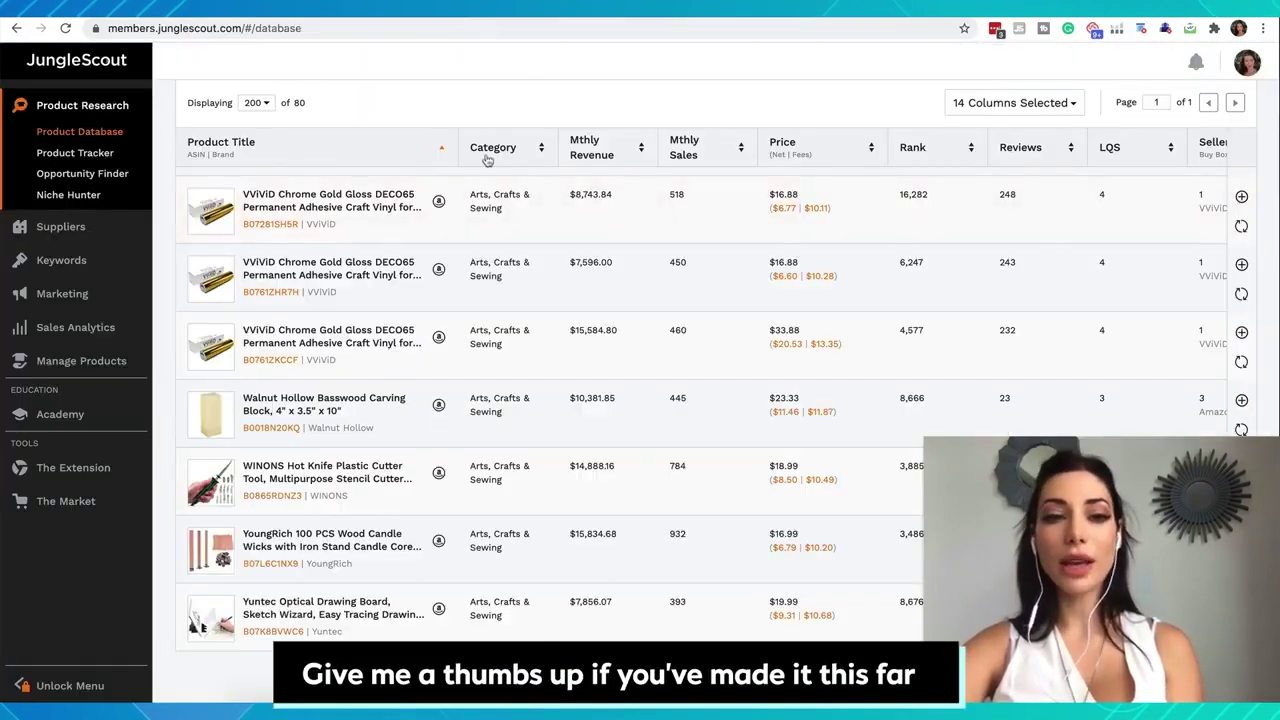
Switch back to the Jungle Scout Product Database and review the filter settings, including the maximum rating of 3.7
{"action": "scroll", "coordinate": [486, 143], "scroll_direction": "up", "scroll_amount": 20}
{"action": "scroll", "coordinate": [487, 161], "scroll_direction": "down", "scroll_amount": 1}
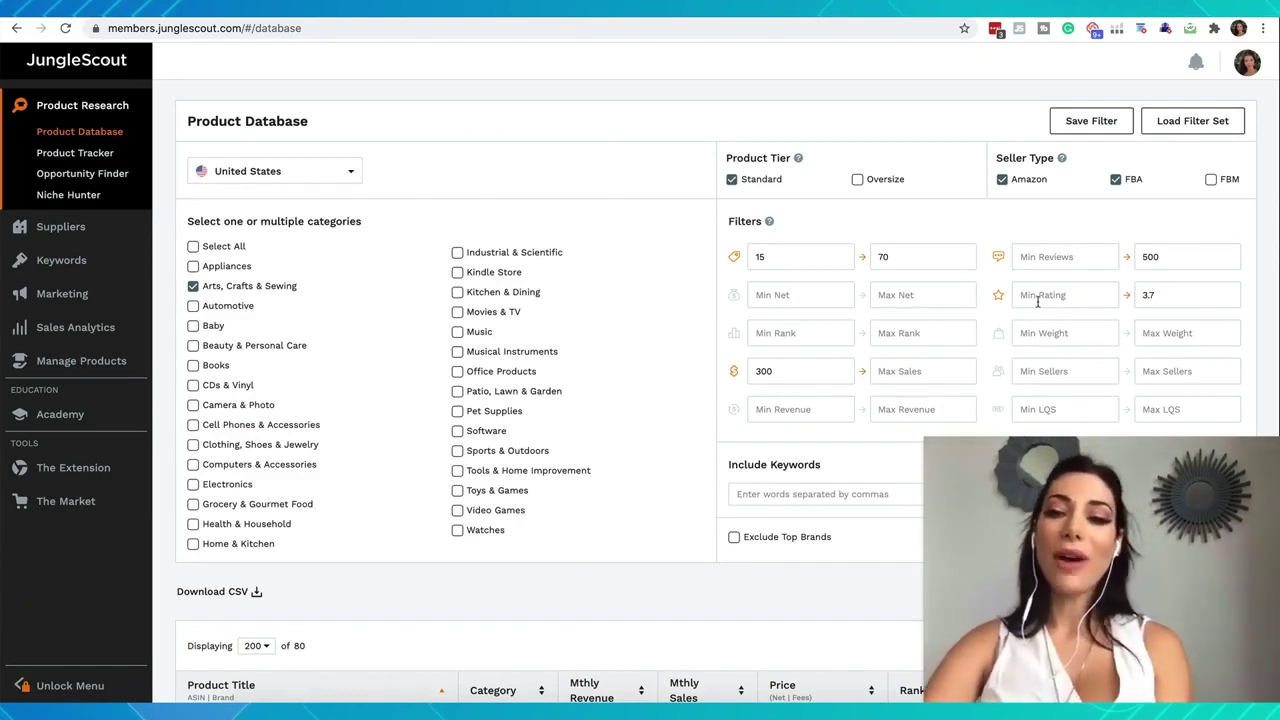
{"action": "left_click_drag", "start_coordinate": [1158, 294], "coordinate": [1110, 294]}
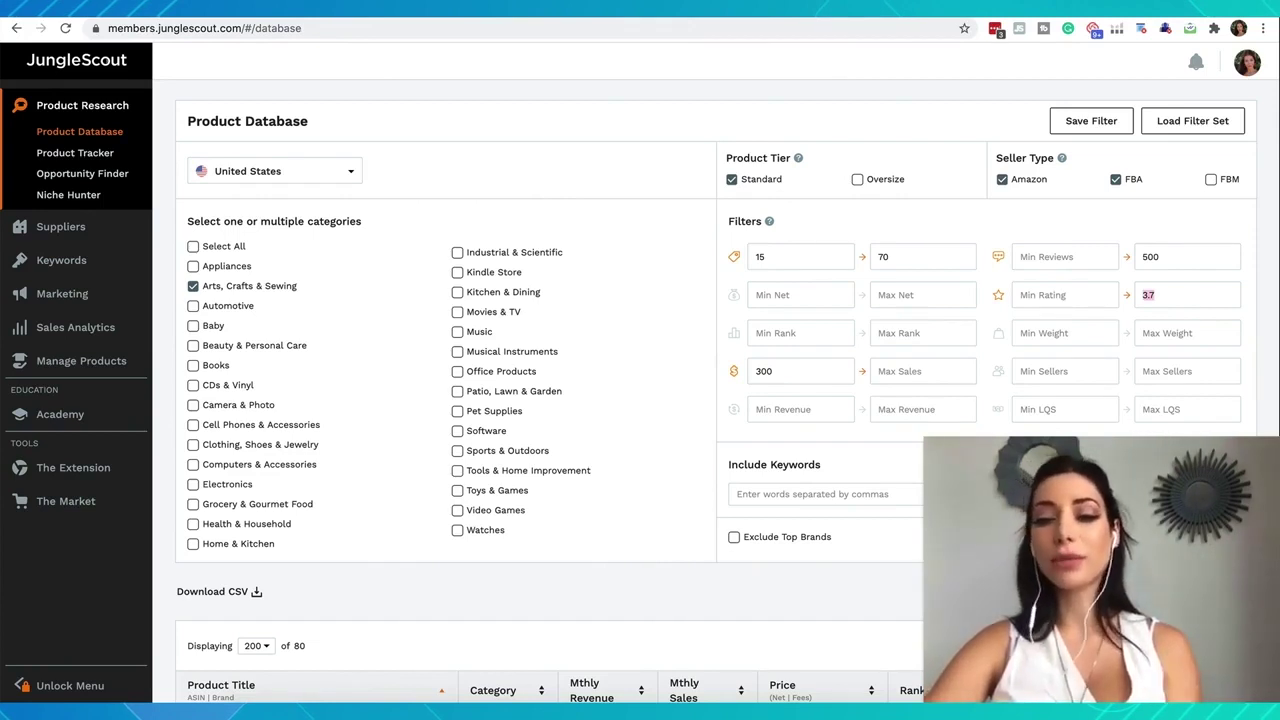
Toggle Exclude Top Brands on and back off, and run the product search with the current filters
{"action": "scroll", "coordinate": [957, 429], "scroll_direction": "down", "scroll_amount": 1}
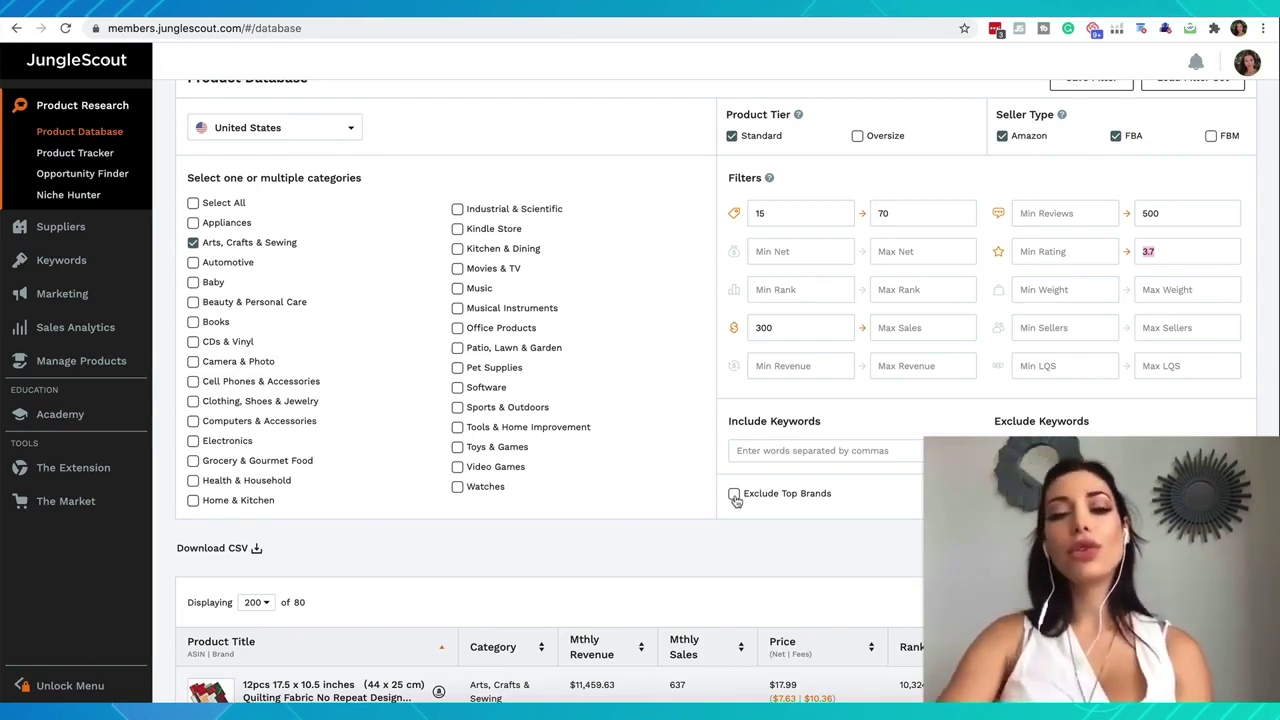
{"action": "left_click", "coordinate": [735, 496]}
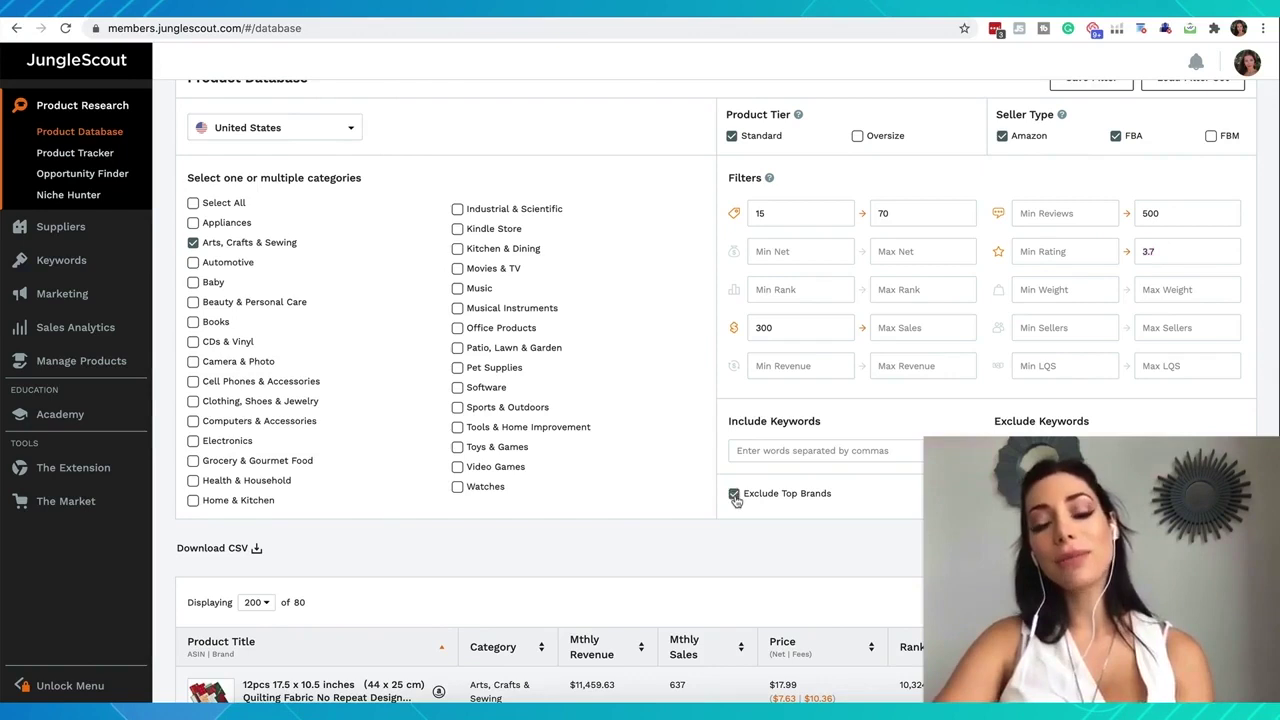
{"action": "left_click", "coordinate": [734, 496]}
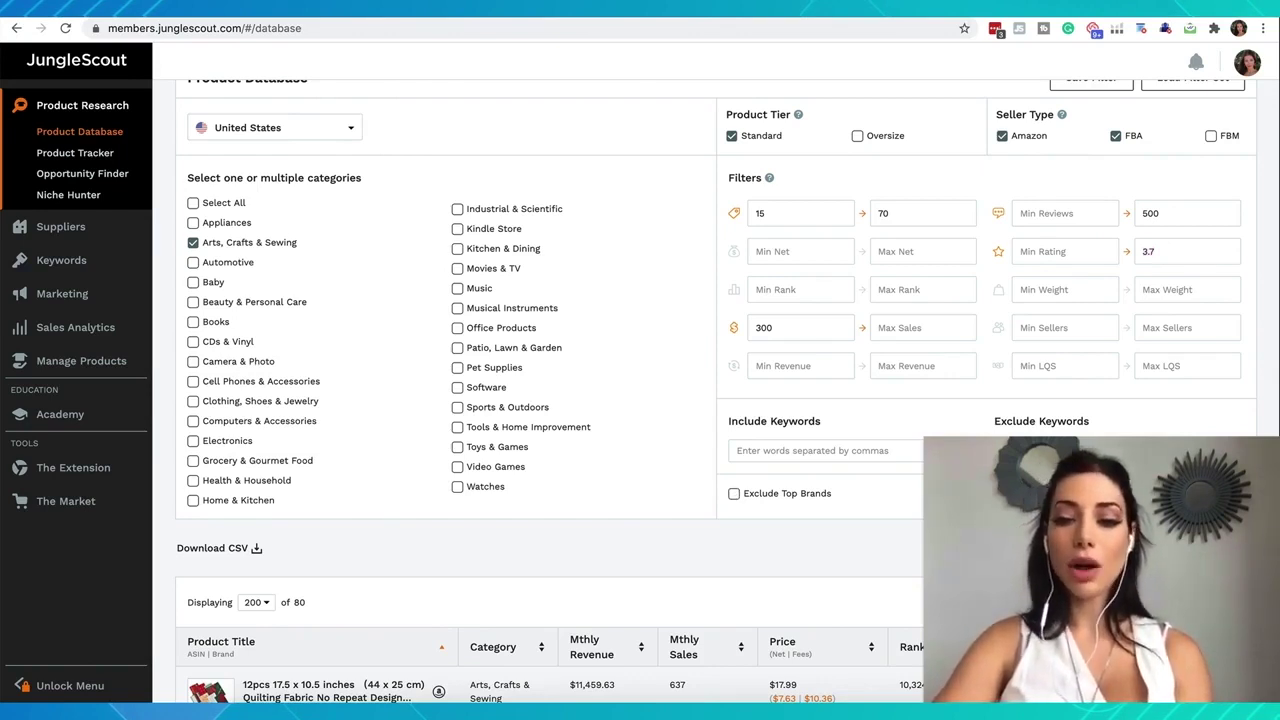
{"action": "left_click", "coordinate": [1196, 494]}
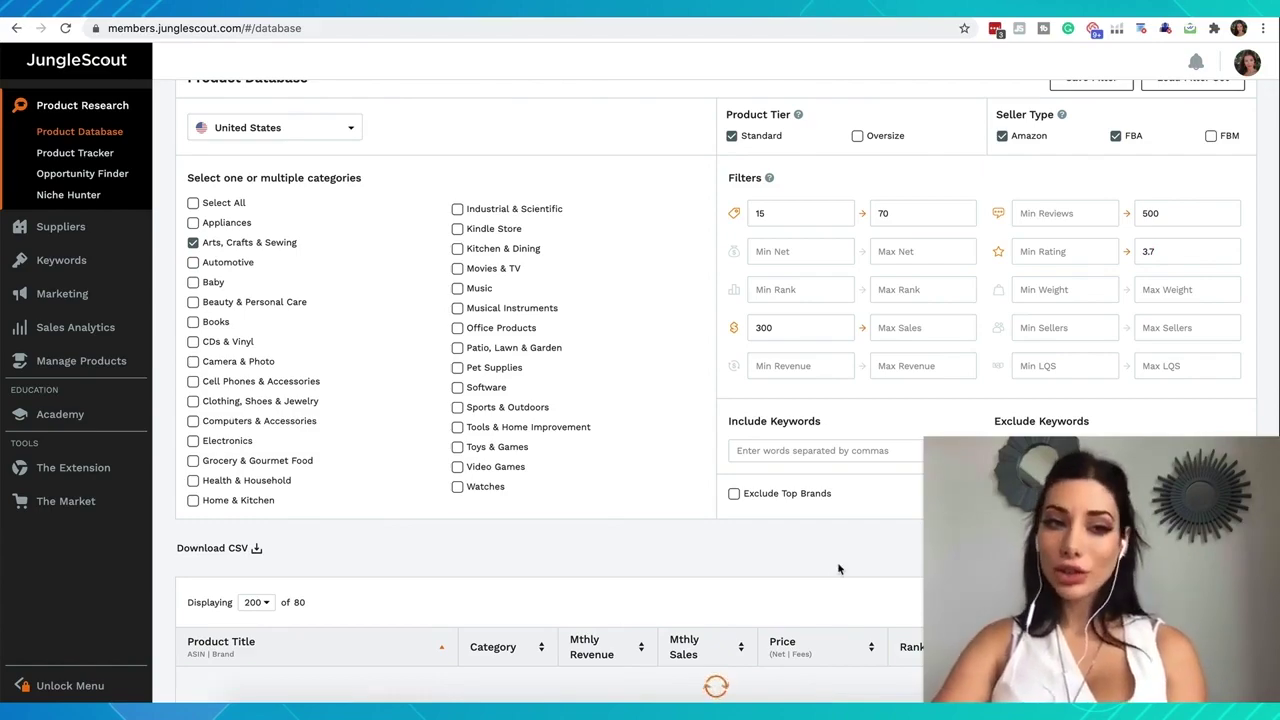
Examine the Arts, Crafts & Sewing results alongside the filters, including the enlarged image of the Golden acrylic paint
{"action": "scroll", "coordinate": [511, 379], "scroll_direction": "down", "scroll_amount": 5}
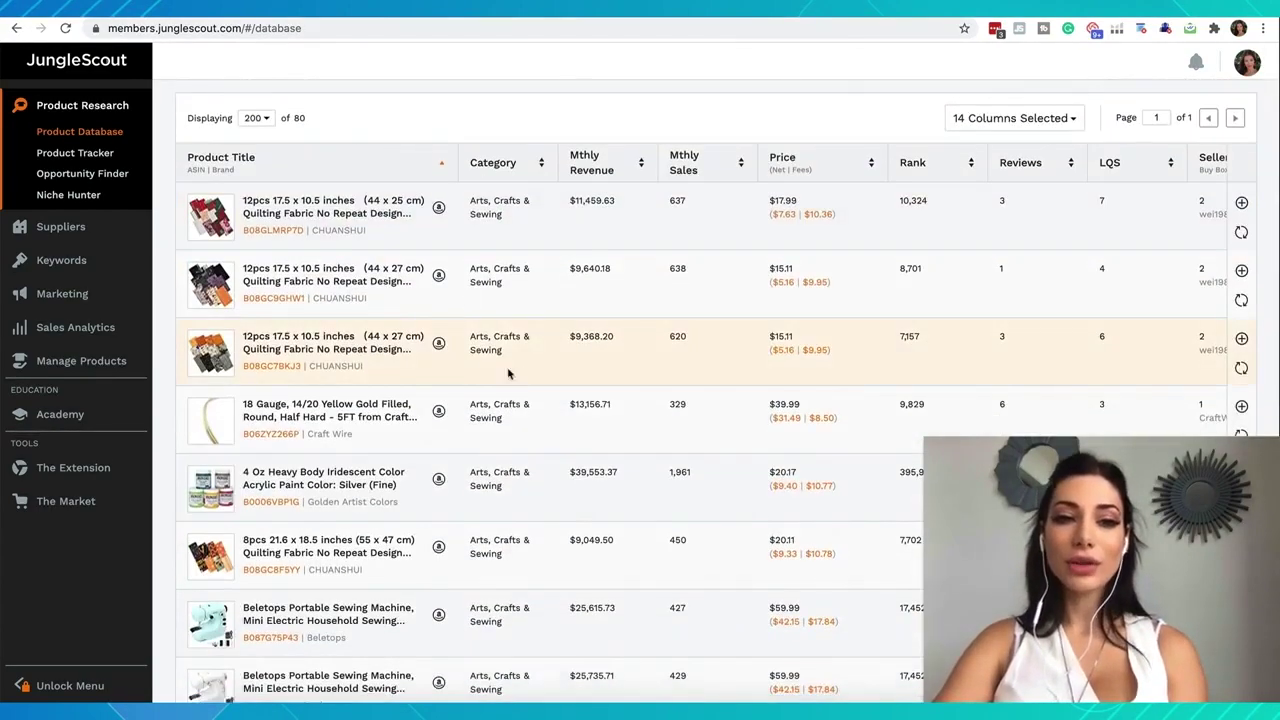
{"action": "scroll", "coordinate": [284, 121], "scroll_direction": "up", "scroll_amount": 1}
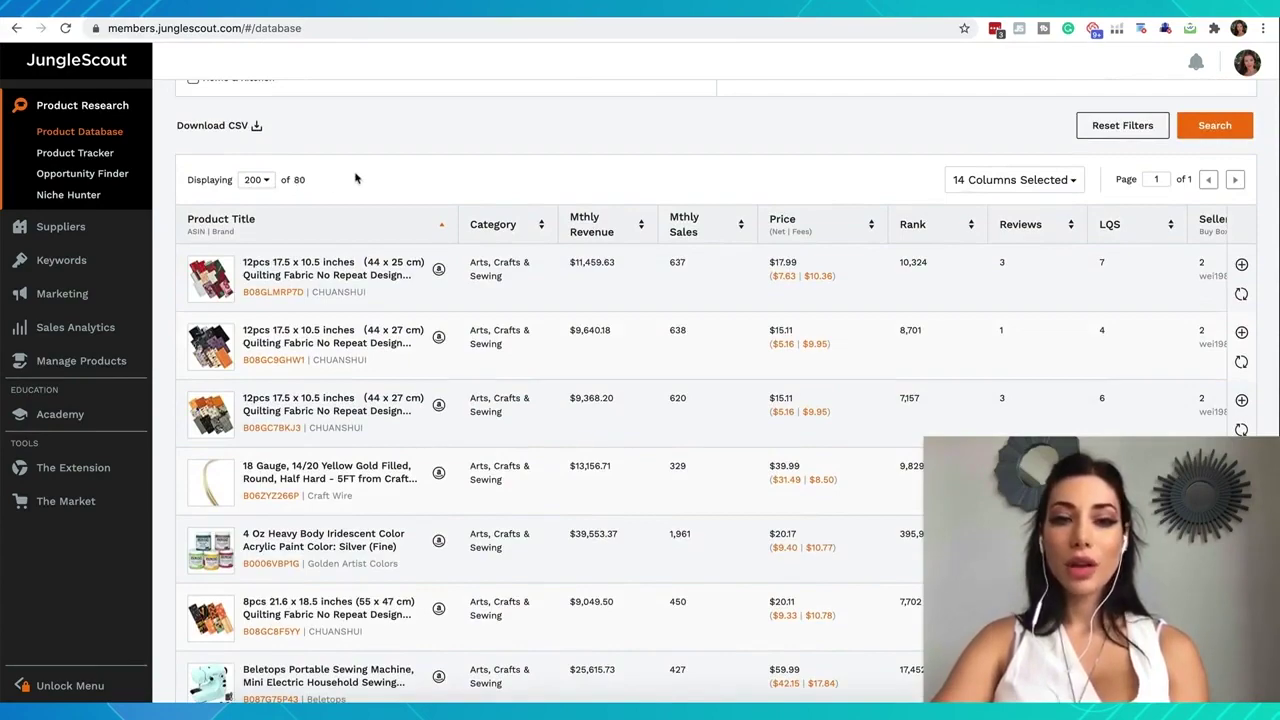
{"action": "scroll", "coordinate": [437, 191], "scroll_direction": "up", "scroll_amount": 5}
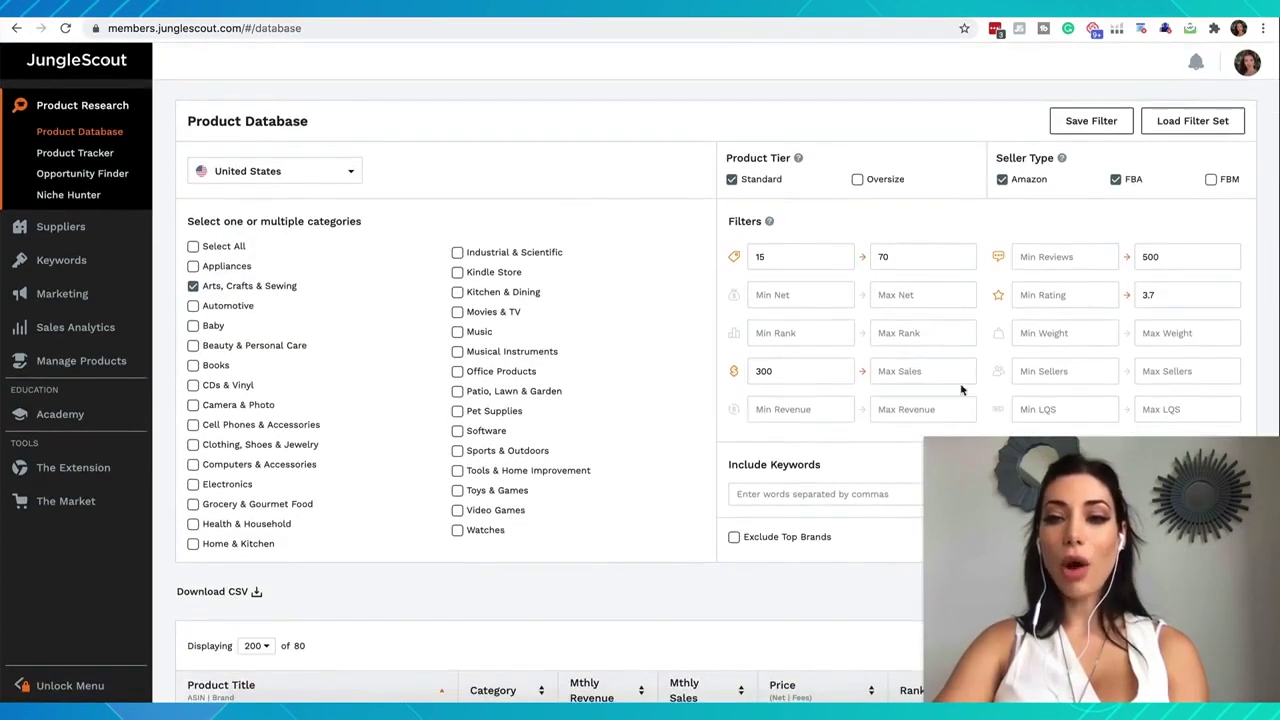
{"action": "scroll", "coordinate": [986, 343], "scroll_direction": "down", "scroll_amount": 1}
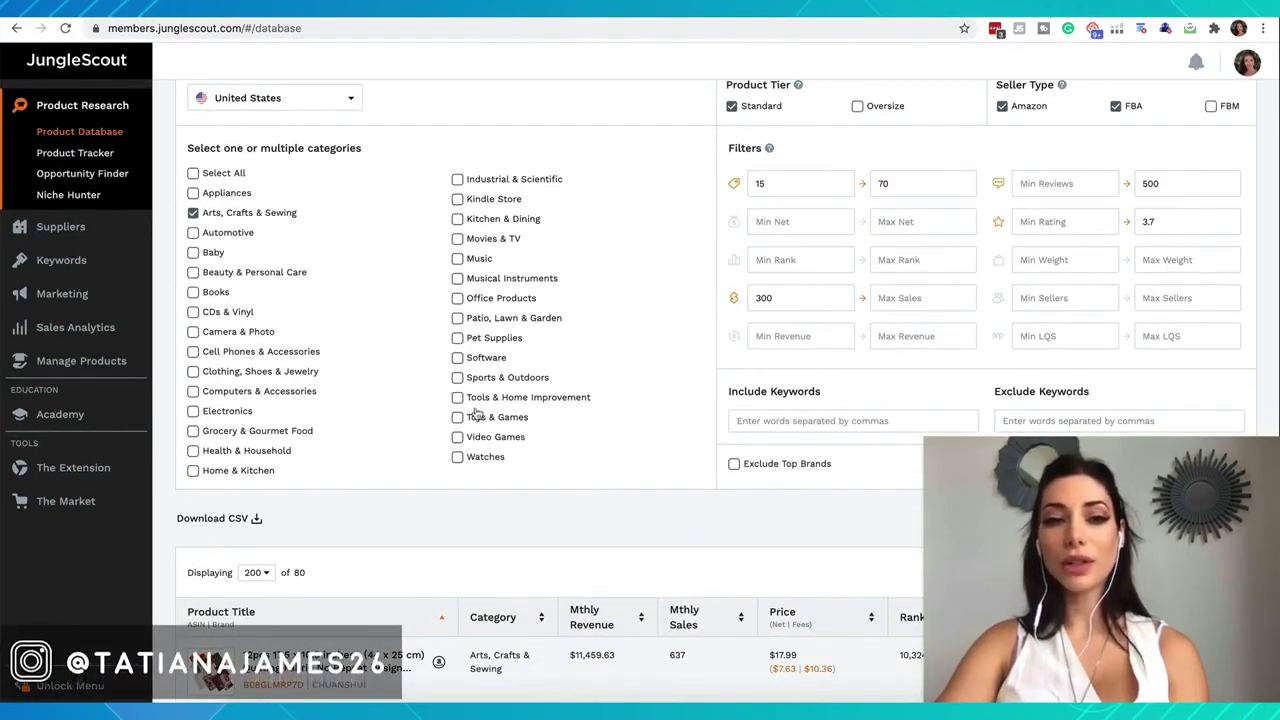
{"action": "scroll", "coordinate": [475, 410], "scroll_direction": "down", "scroll_amount": 4}
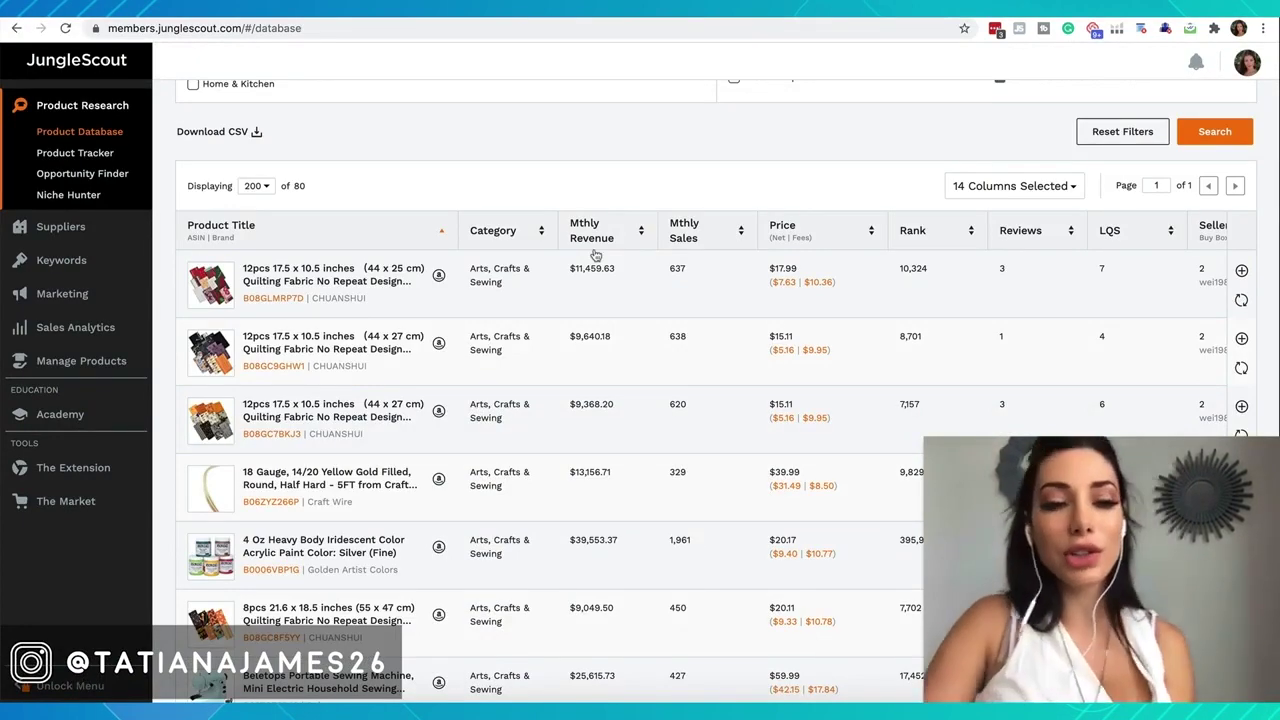
{"action": "scroll", "coordinate": [595, 256], "scroll_direction": "up", "scroll_amount": 5}
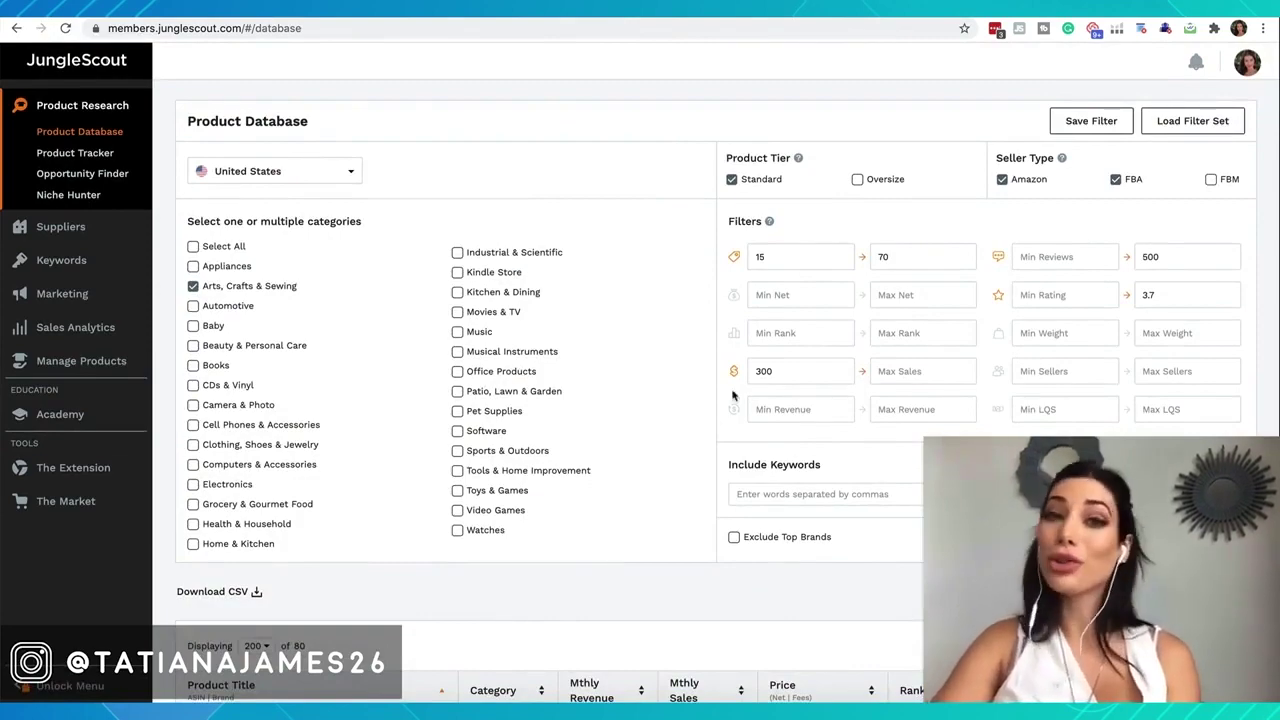
{"action": "scroll", "coordinate": [273, 314], "scroll_direction": "down", "scroll_amount": 5}
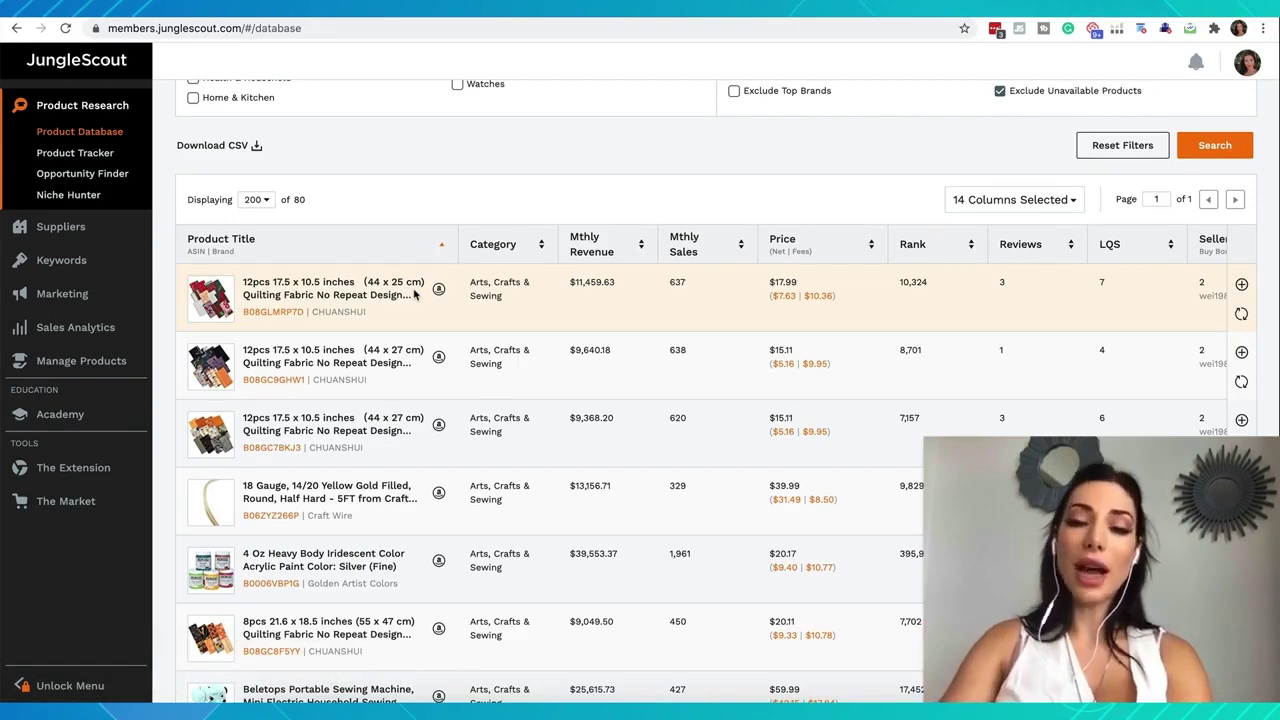
{"action": "scroll", "coordinate": [230, 335], "scroll_direction": "down", "scroll_amount": 3}
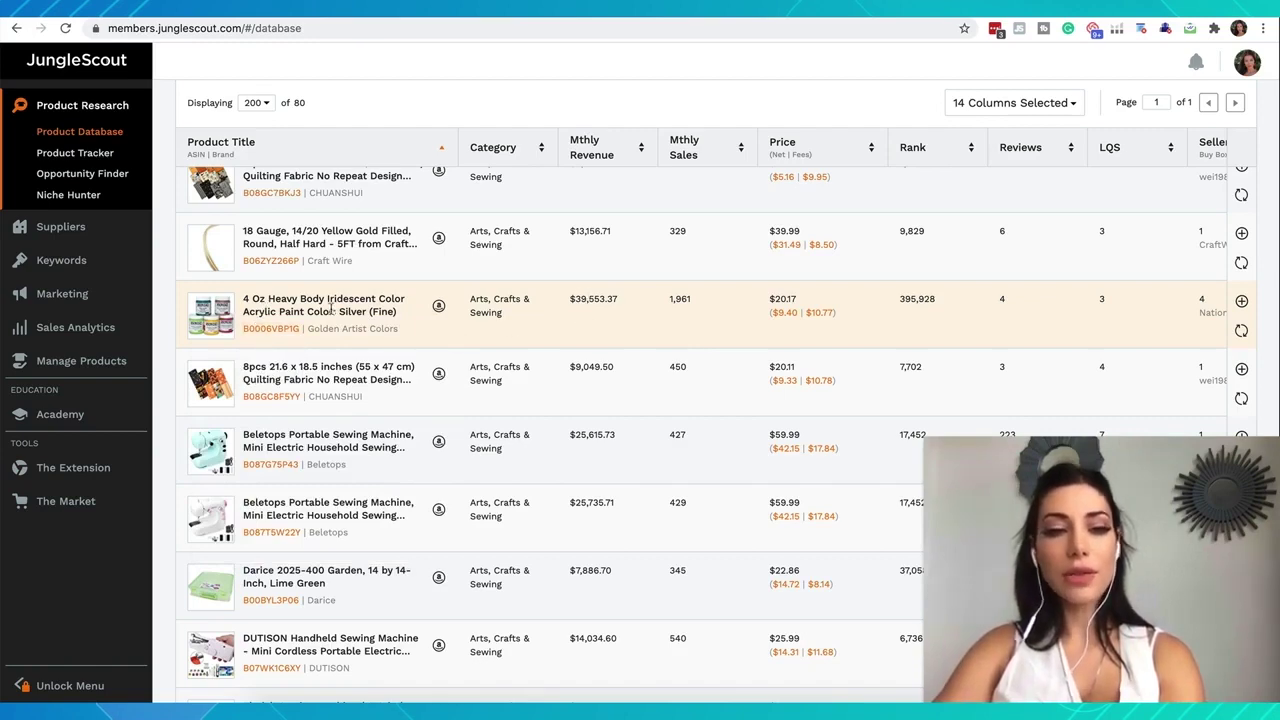
{"action": "mouse_move", "coordinate": [226, 328]}
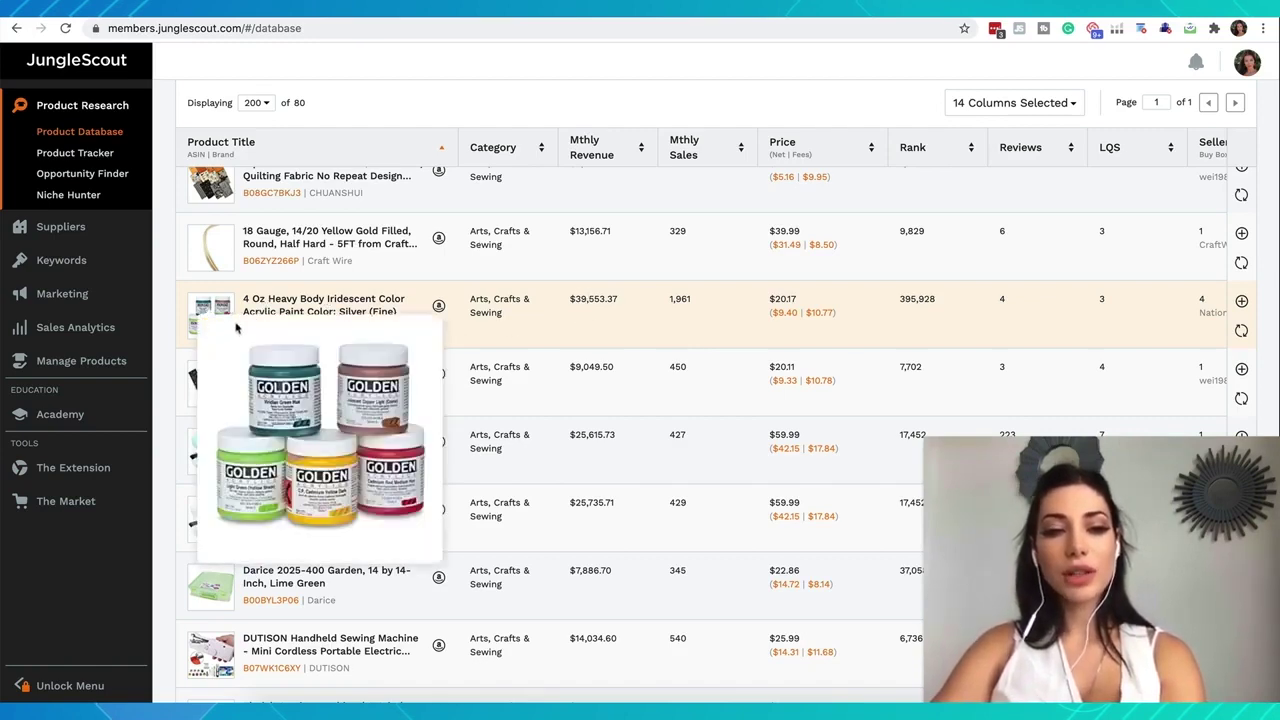
{"action": "scroll", "coordinate": [390, 268], "scroll_direction": "up", "scroll_amount": 1}
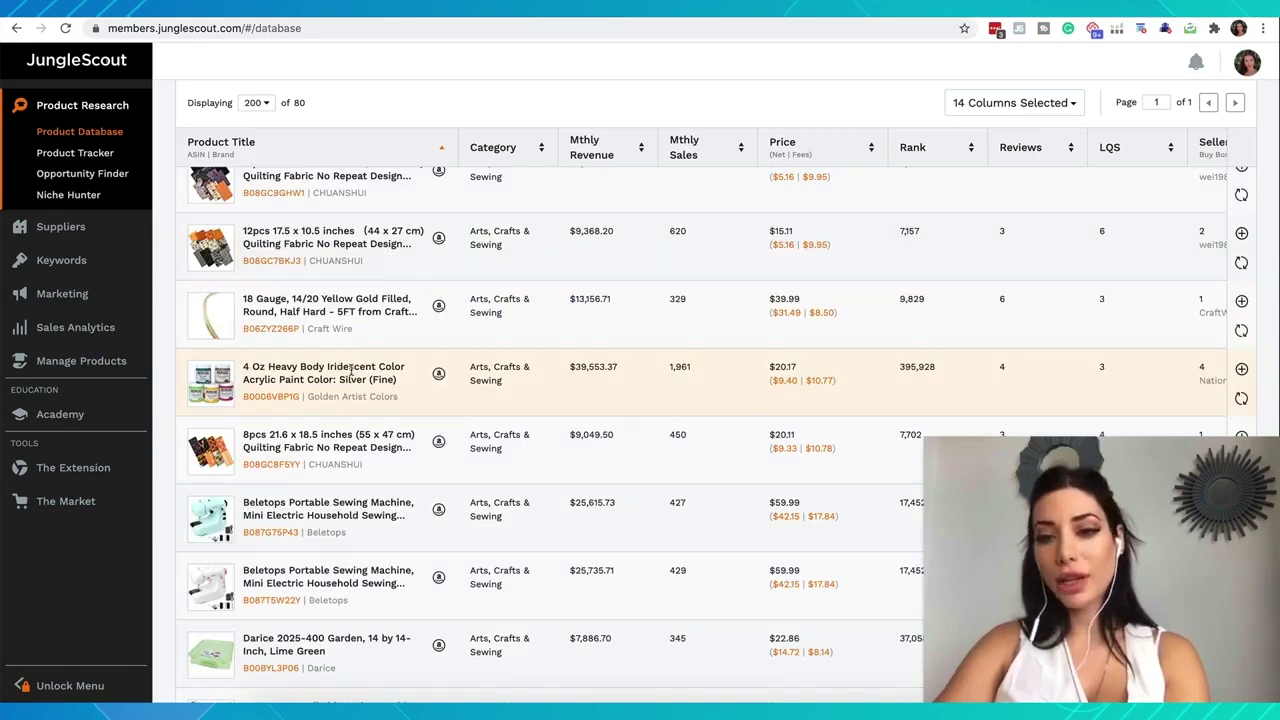
{"action": "scroll", "coordinate": [350, 372], "scroll_direction": "up", "scroll_amount": 1}
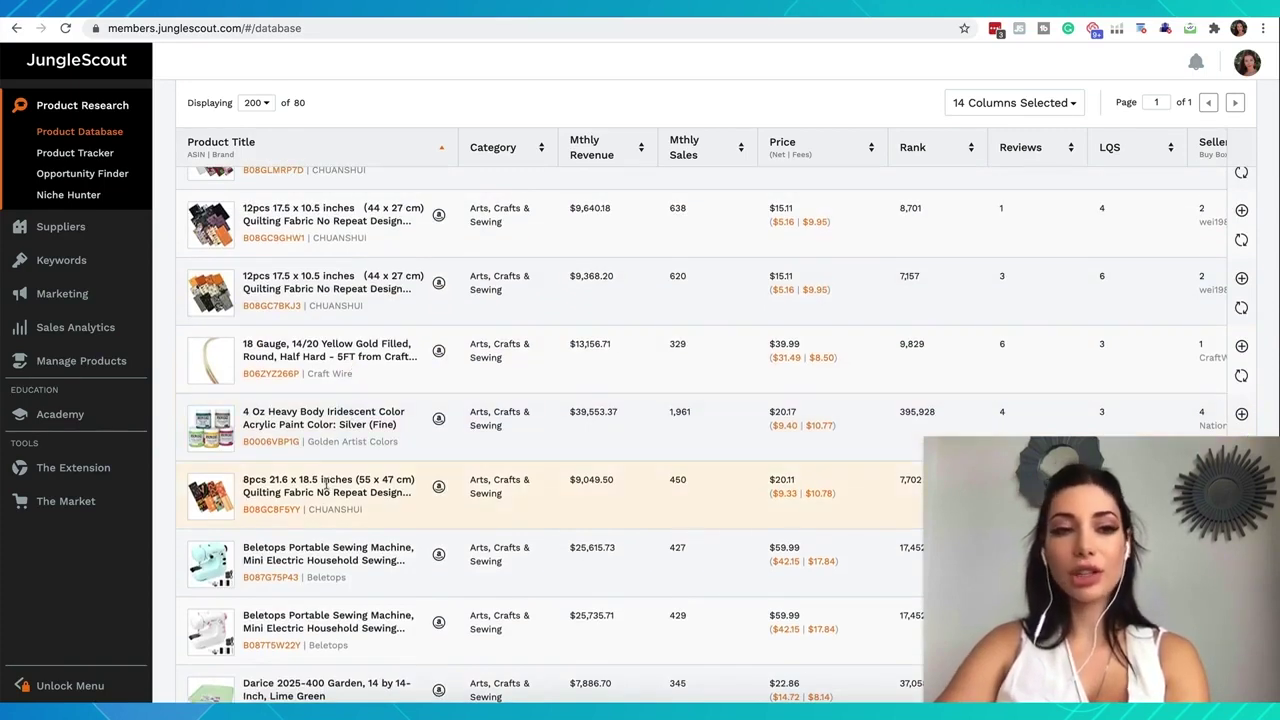
{"action": "scroll", "coordinate": [265, 498], "scroll_direction": "down", "scroll_amount": 1}
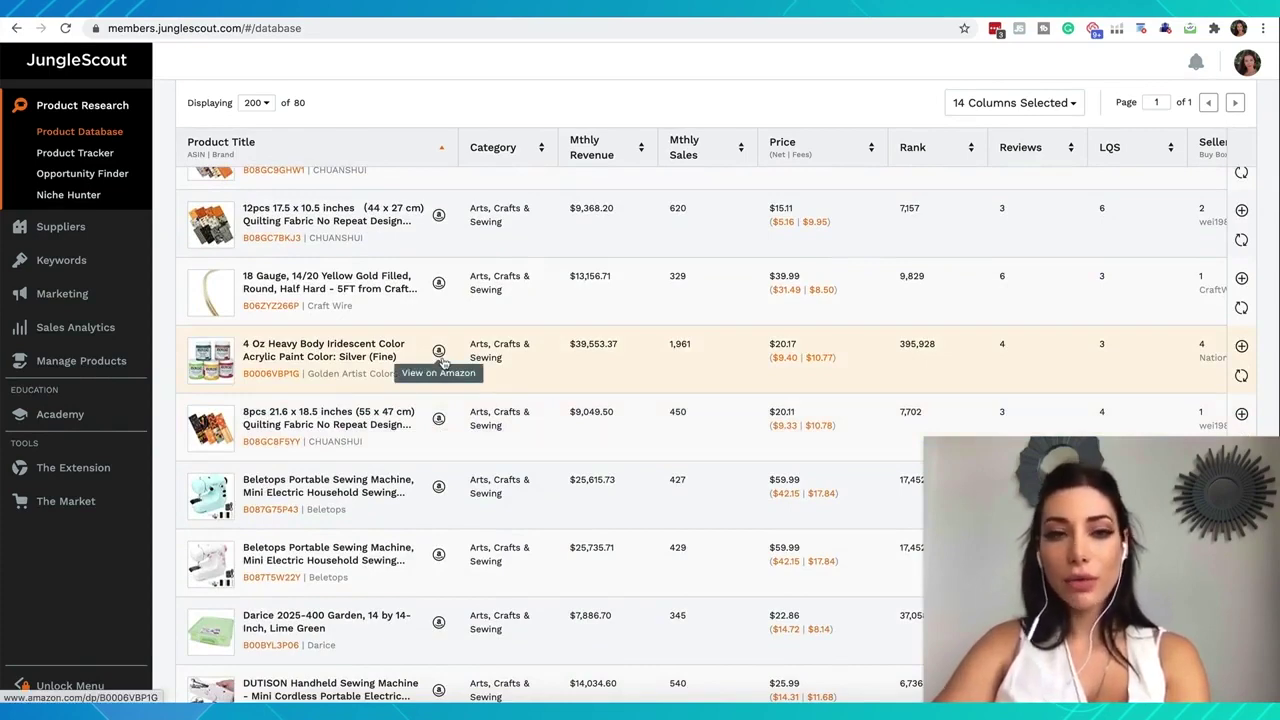
Add the 4 Oz Heavy Body Iridescent acrylic paint to a new product group named Arts
{"action": "scroll", "coordinate": [480, 355], "scroll_direction": "right", "scroll_amount": 5}
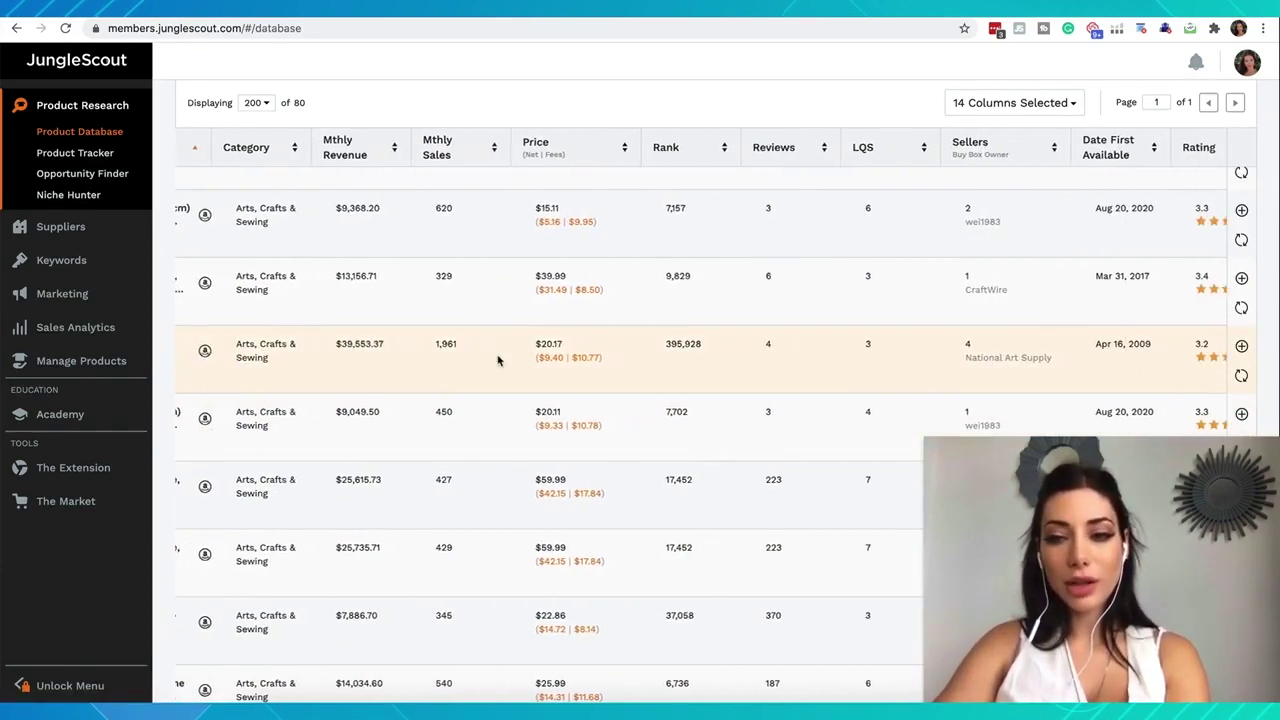
{"action": "left_click", "coordinate": [1243, 350]}
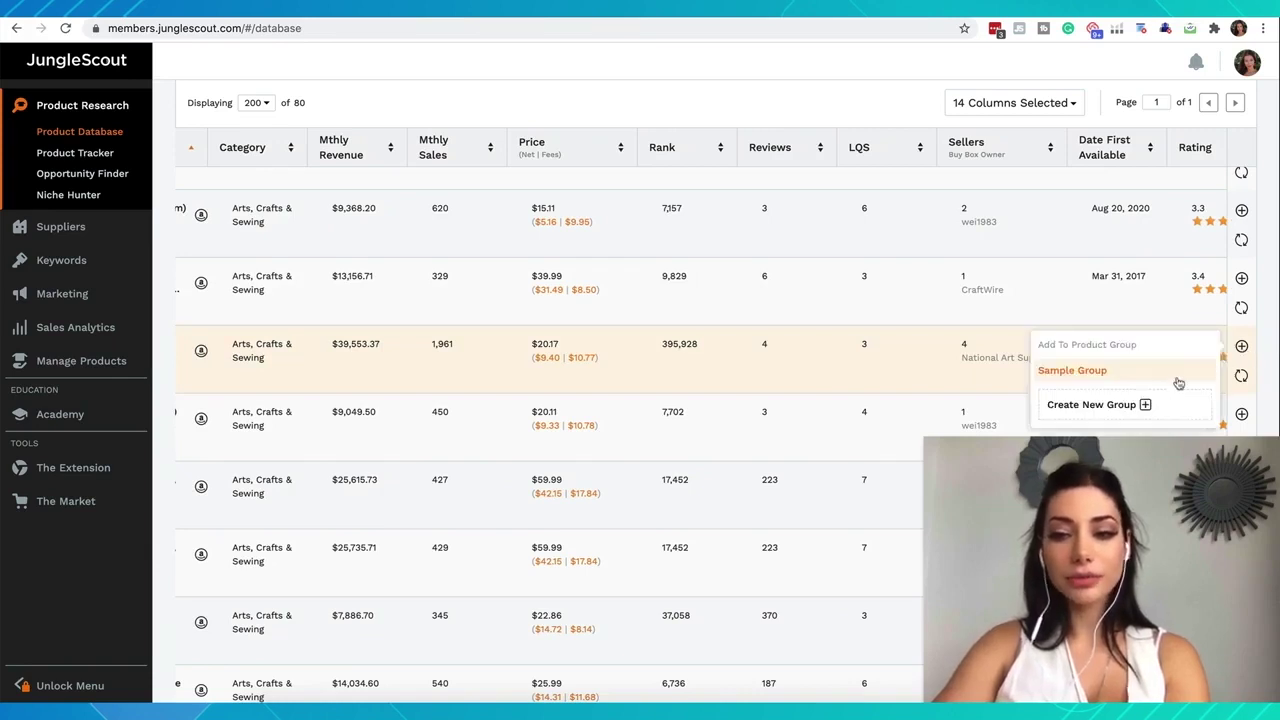
{"action": "left_click", "coordinate": [1133, 406]}
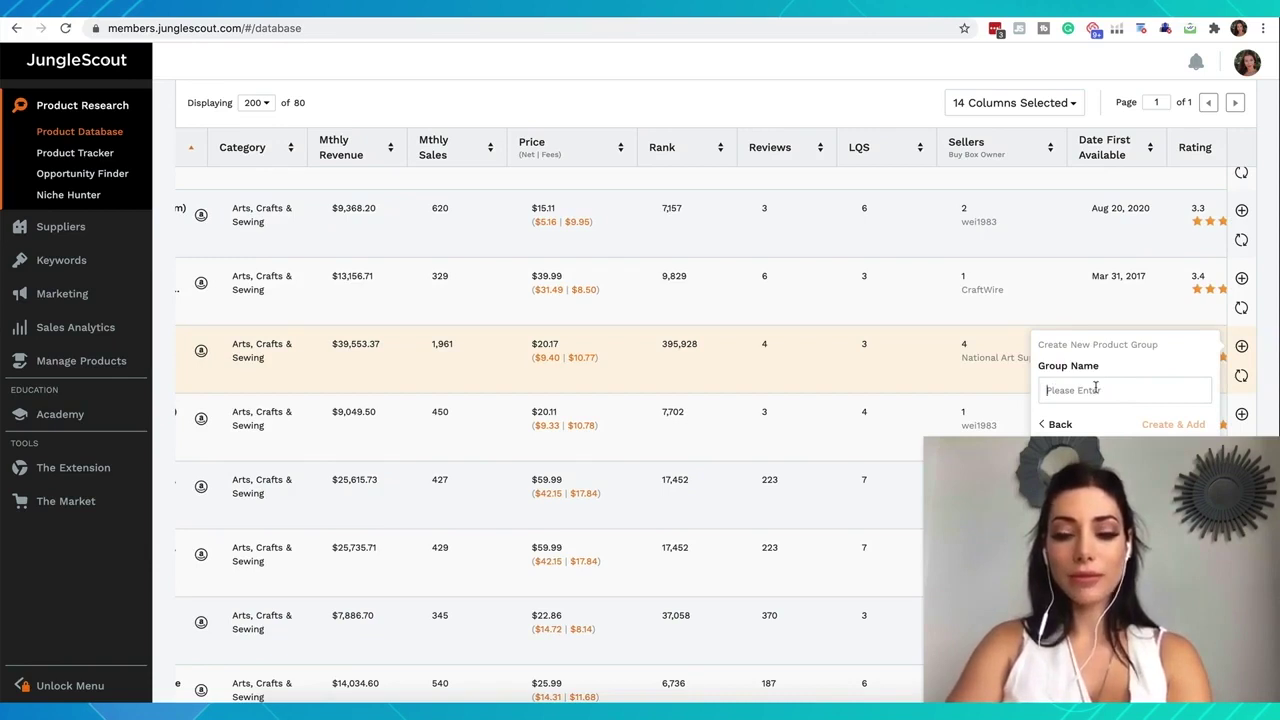
{"action": "type", "text": "Arts"}
{"action": "left_click", "coordinate": [1168, 425]}
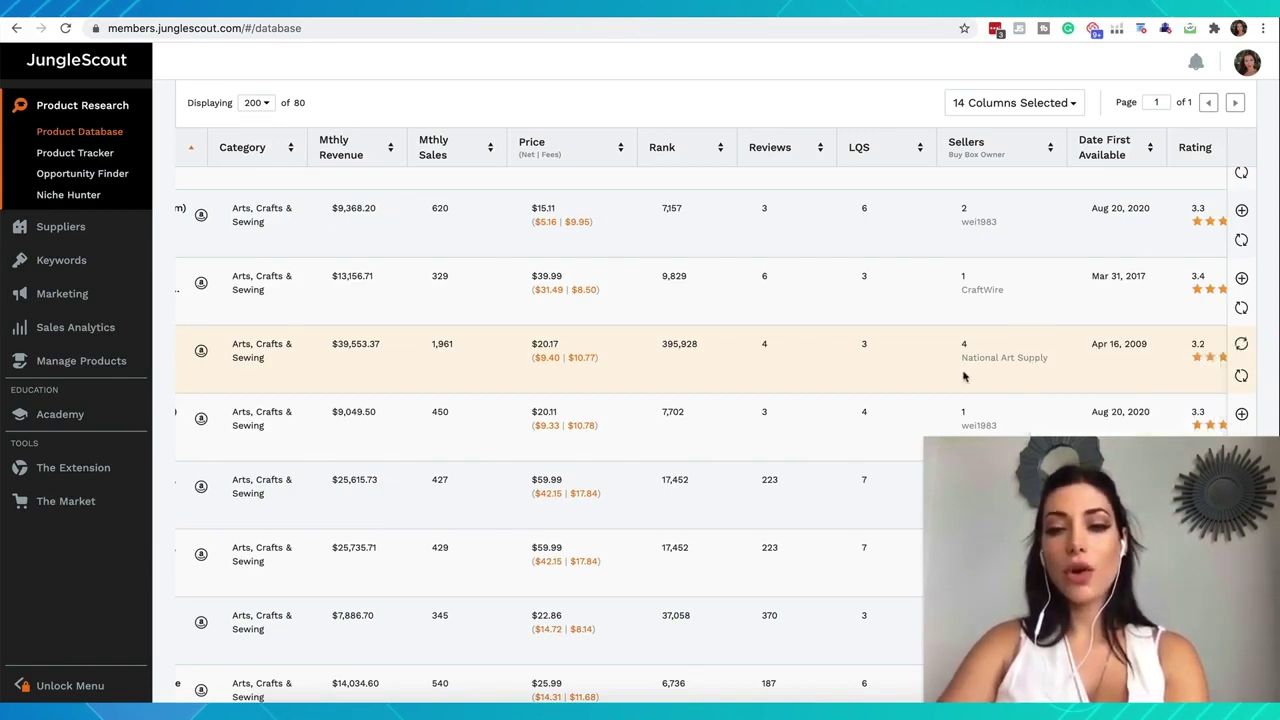
Review the blue Beletops Portable Sewing Machine and its fees and net profit in the FBA Profit Calculator
{"action": "scroll", "coordinate": [910, 374], "scroll_direction": "left", "scroll_amount": 1}
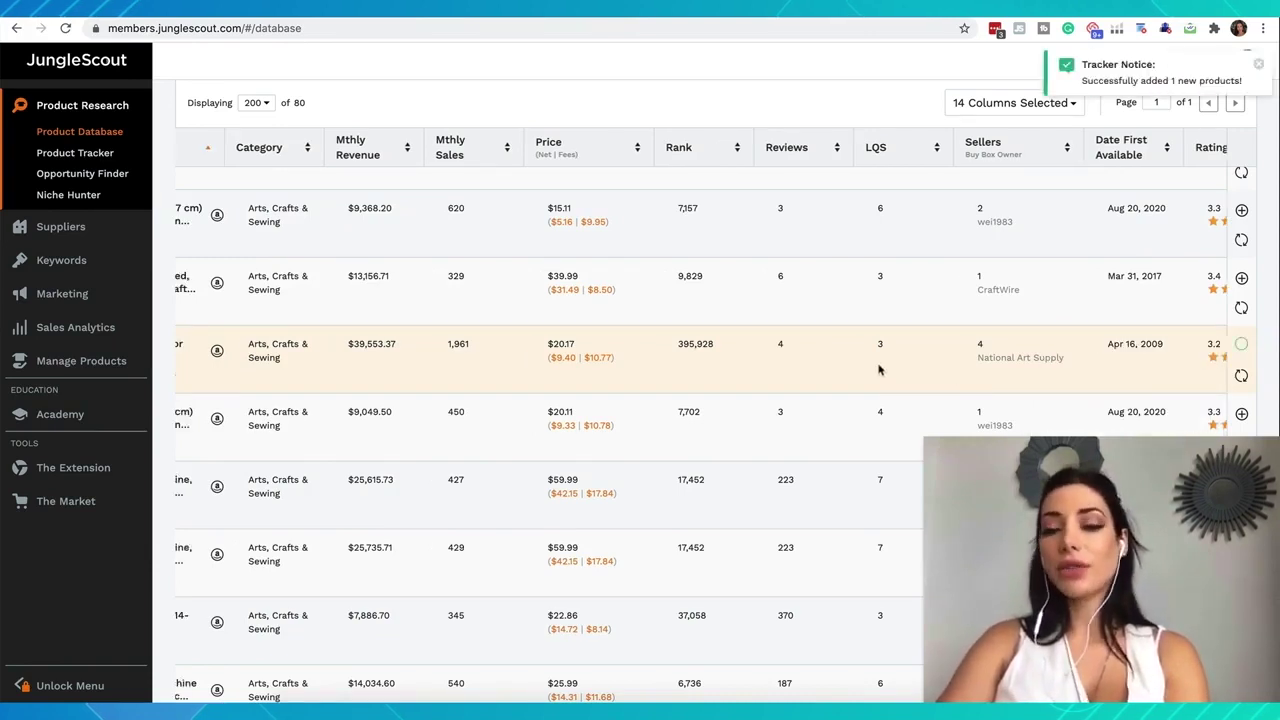
{"action": "scroll", "coordinate": [878, 370], "scroll_direction": "left", "scroll_amount": 5}
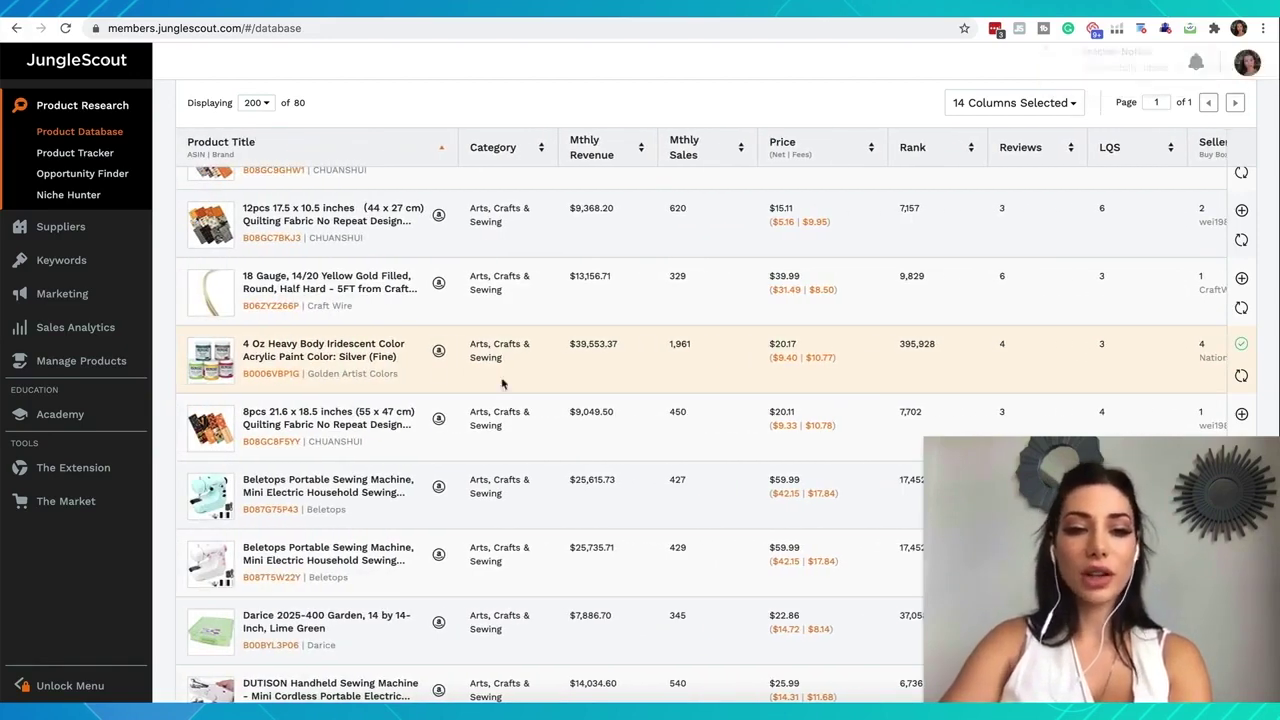
{"action": "scroll", "coordinate": [381, 357], "scroll_direction": "down", "scroll_amount": 2}
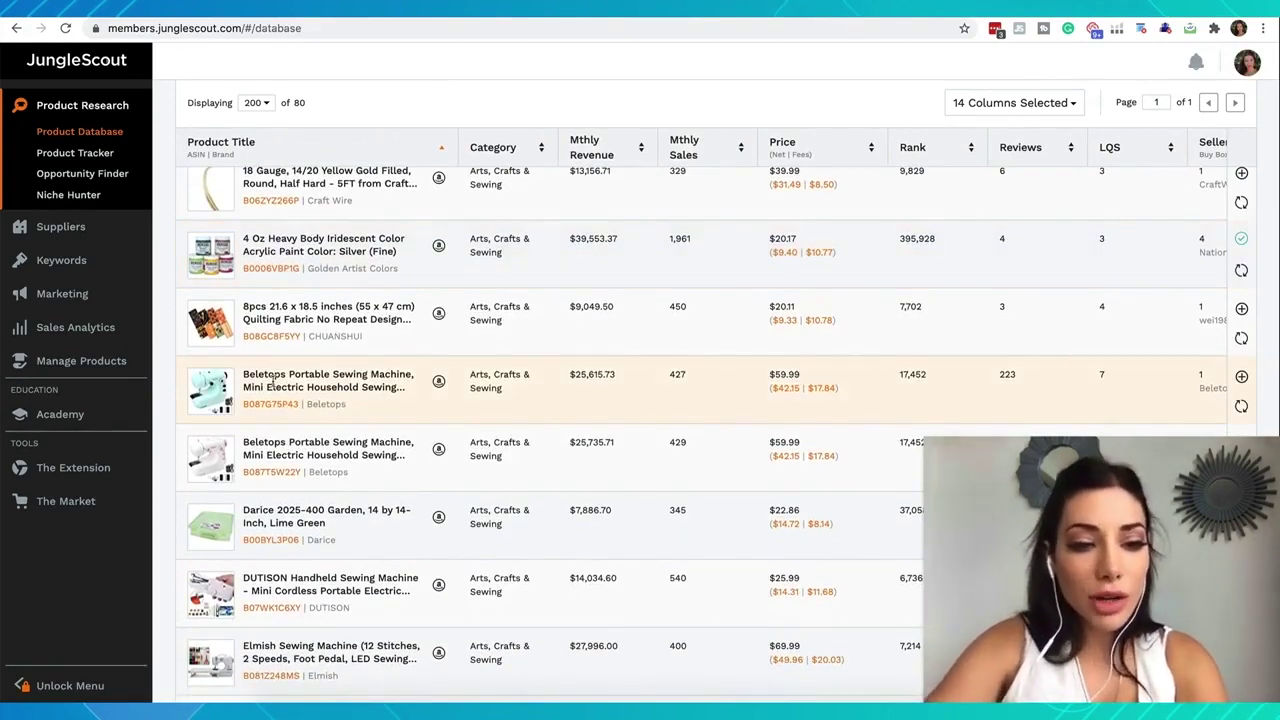
{"action": "mouse_move", "coordinate": [212, 403]}
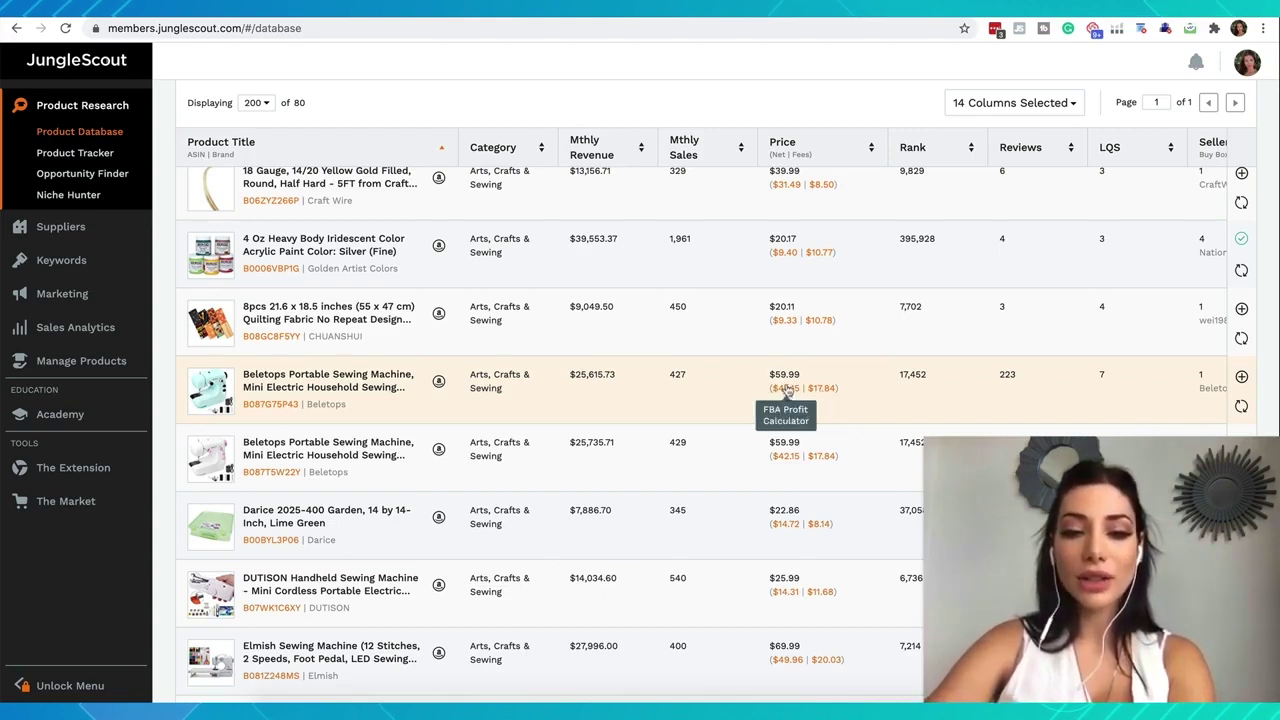
{"action": "left_click", "coordinate": [785, 392]}
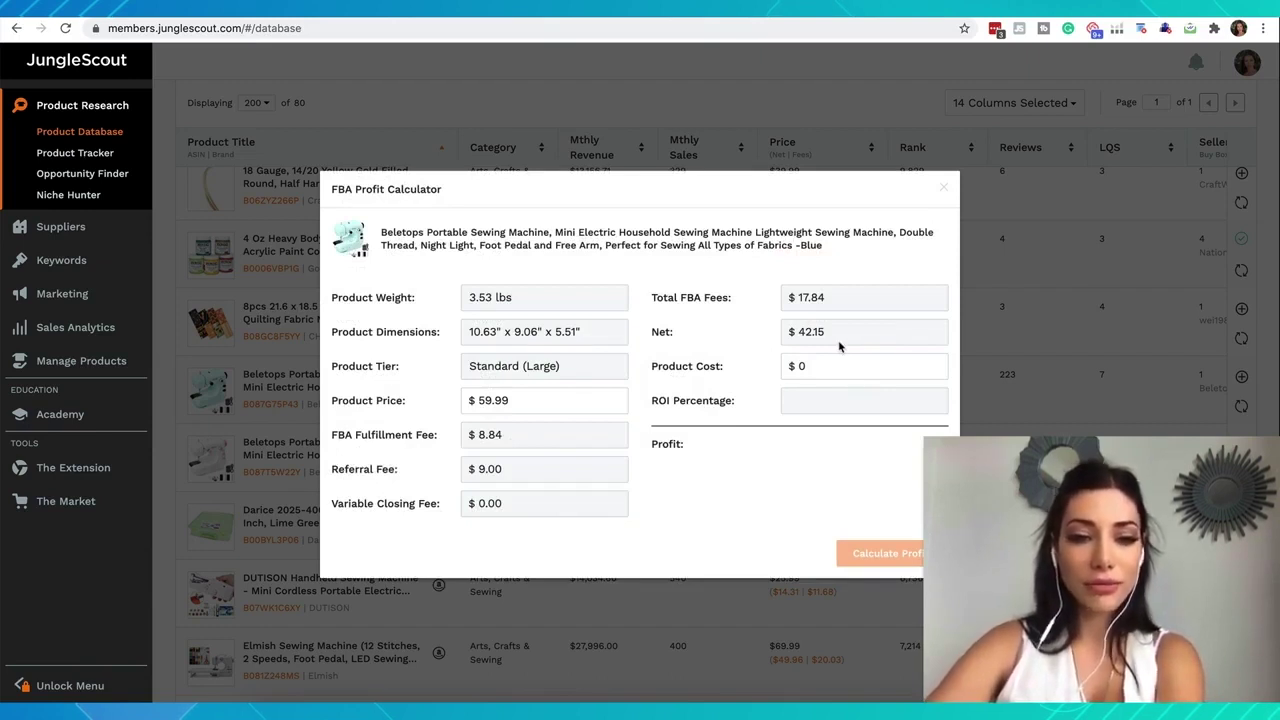
{"action": "left_click", "coordinate": [1006, 413]}
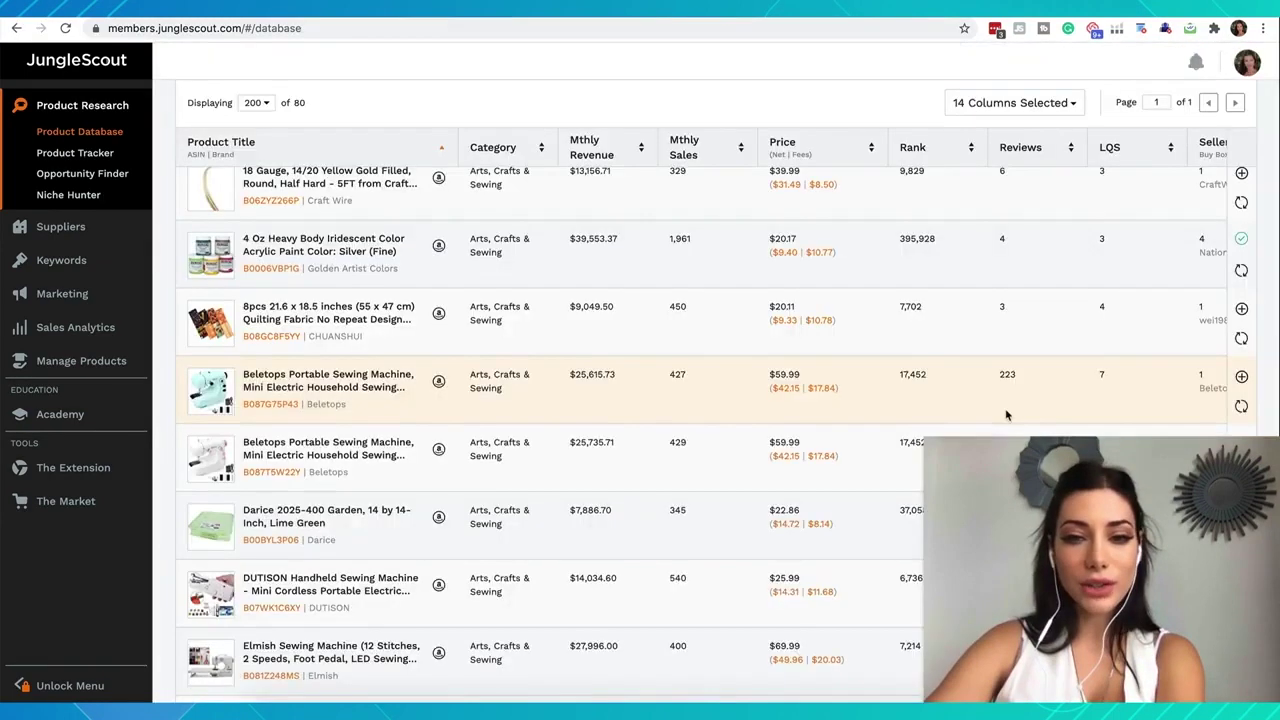
Add the blue Beletops Portable Sewing Machine to the Arts product group
{"action": "left_click", "coordinate": [1242, 378]}
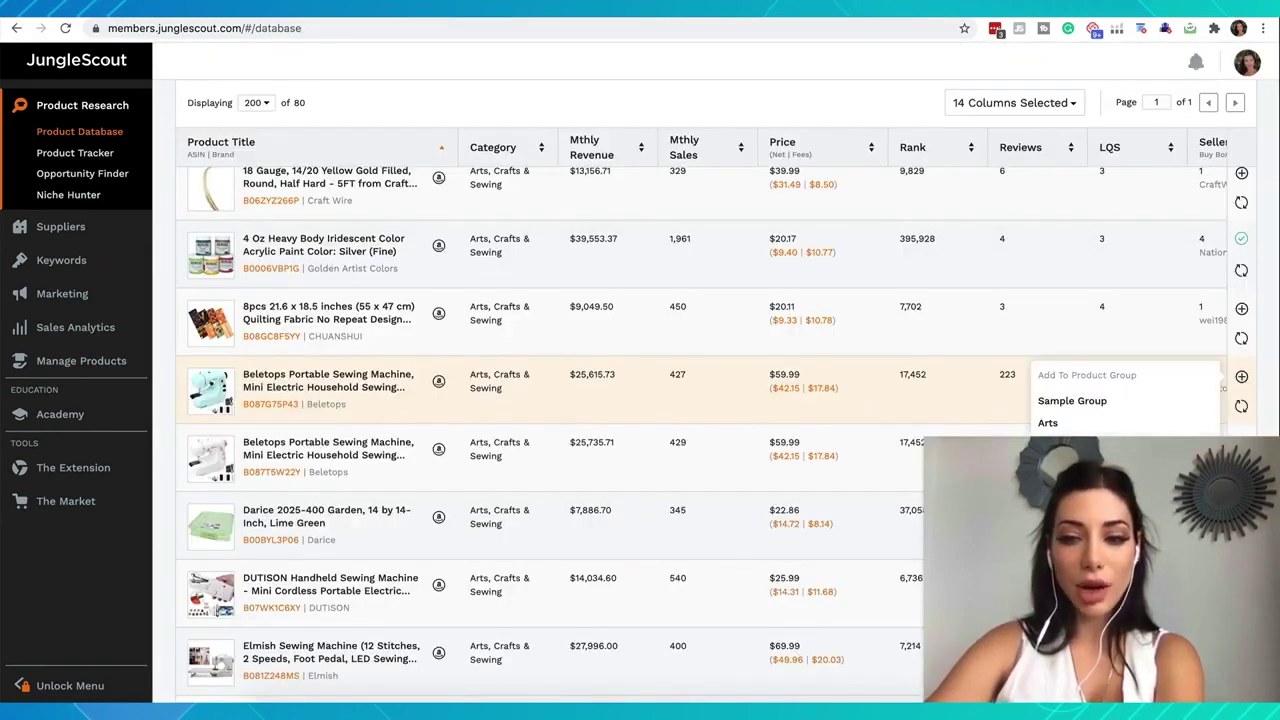
{"action": "left_click", "coordinate": [1050, 424]}
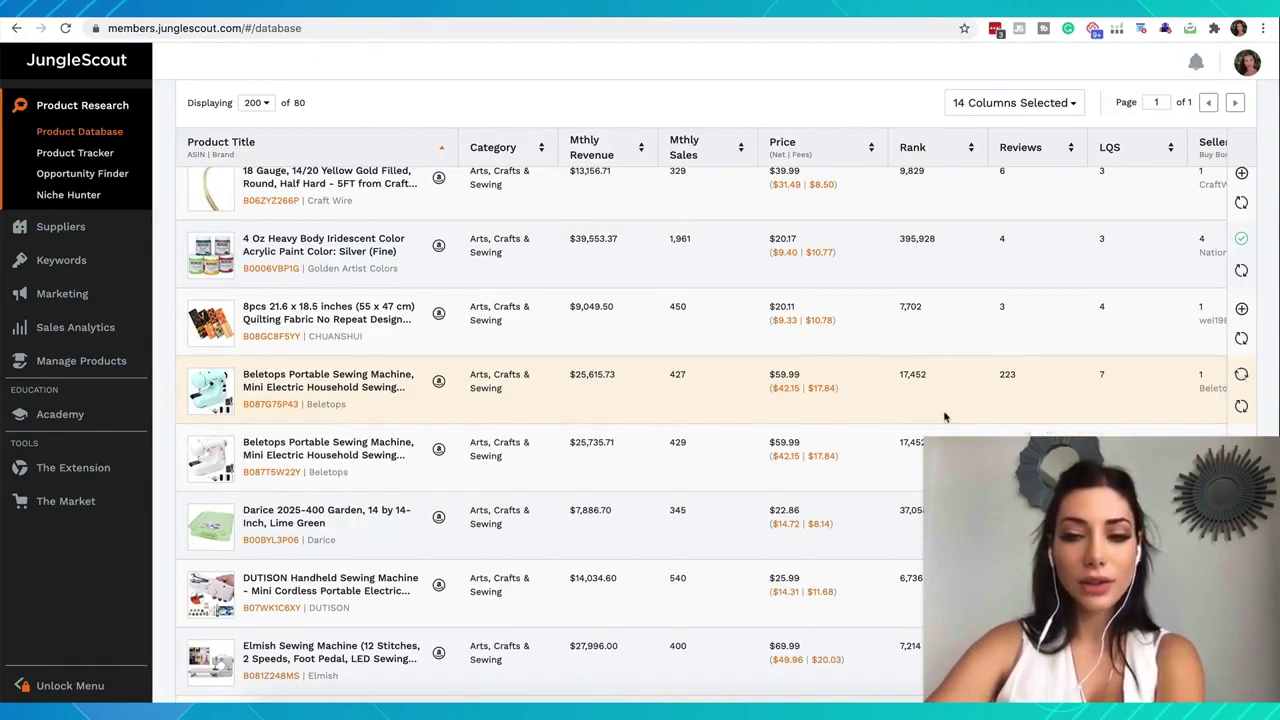
{"action": "scroll", "coordinate": [242, 455], "scroll_direction": "down", "scroll_amount": 1}
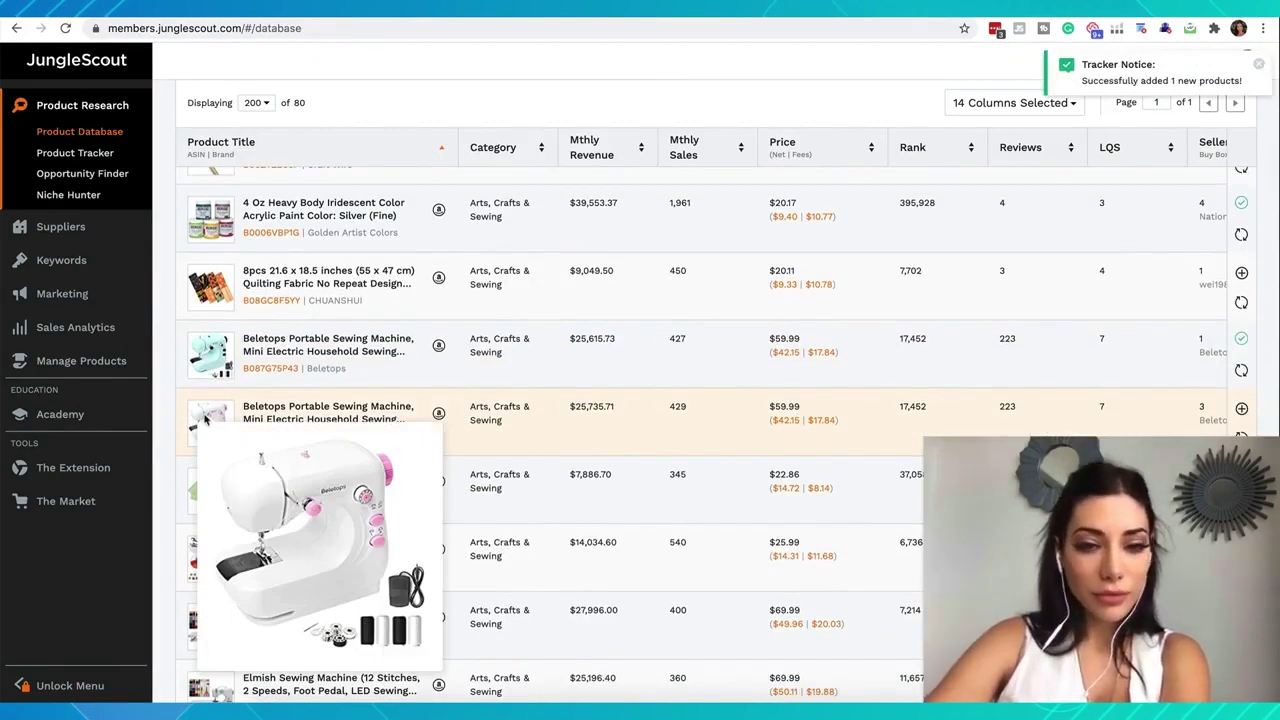
Check the DUTISON Handheld Sewing Machine's fees in the FBA Profit Calculator and add the product to the Arts group
{"action": "scroll", "coordinate": [298, 376], "scroll_direction": "down", "scroll_amount": 3}
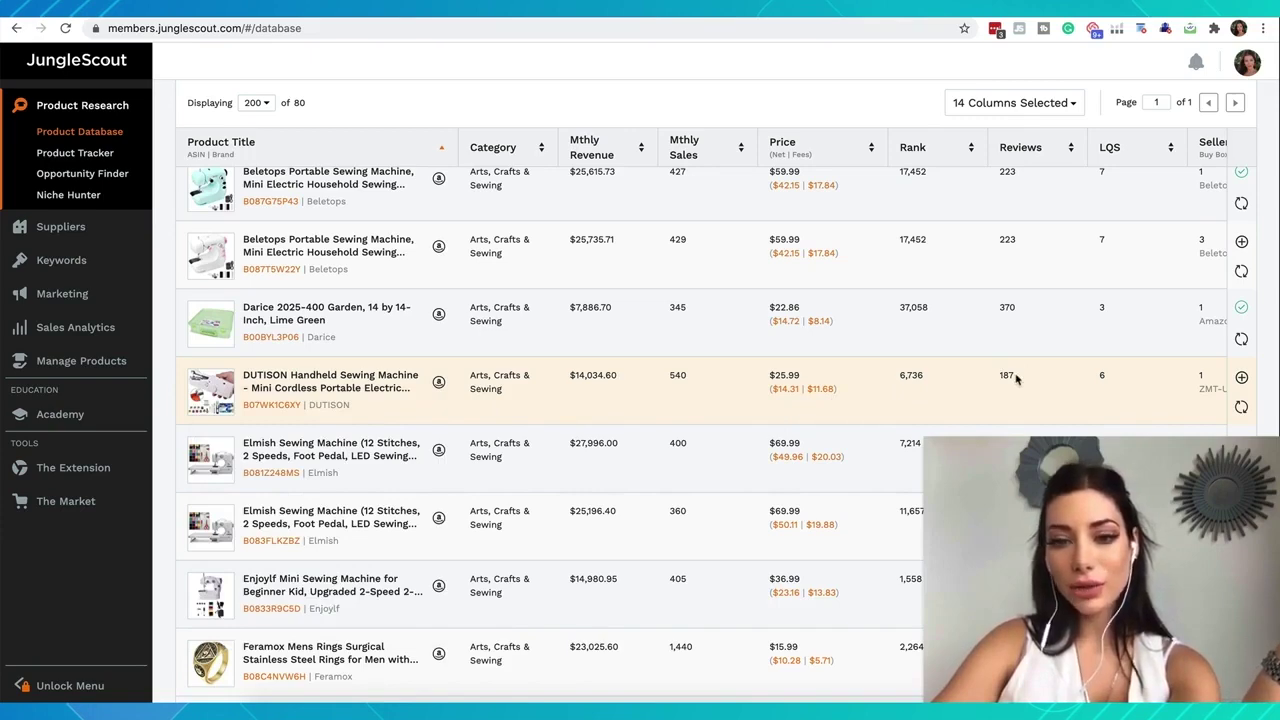
{"action": "left_click", "coordinate": [785, 390]}
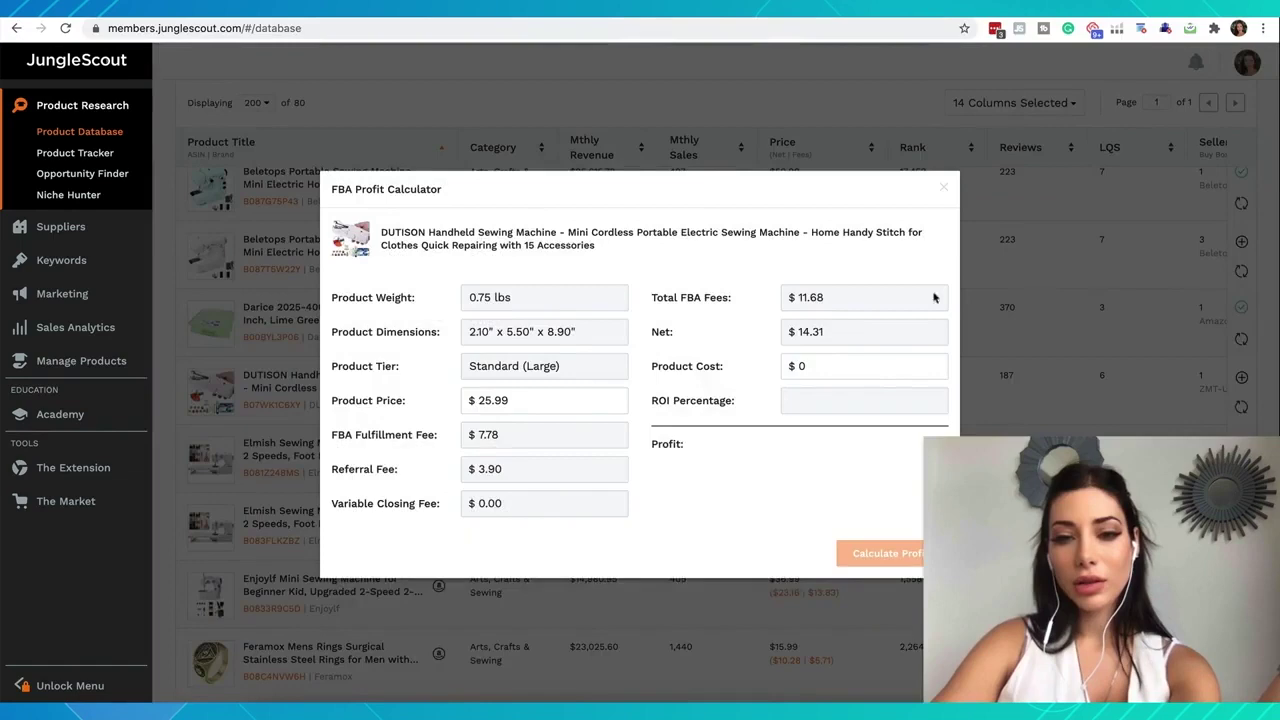
{"action": "left_click", "coordinate": [943, 189]}
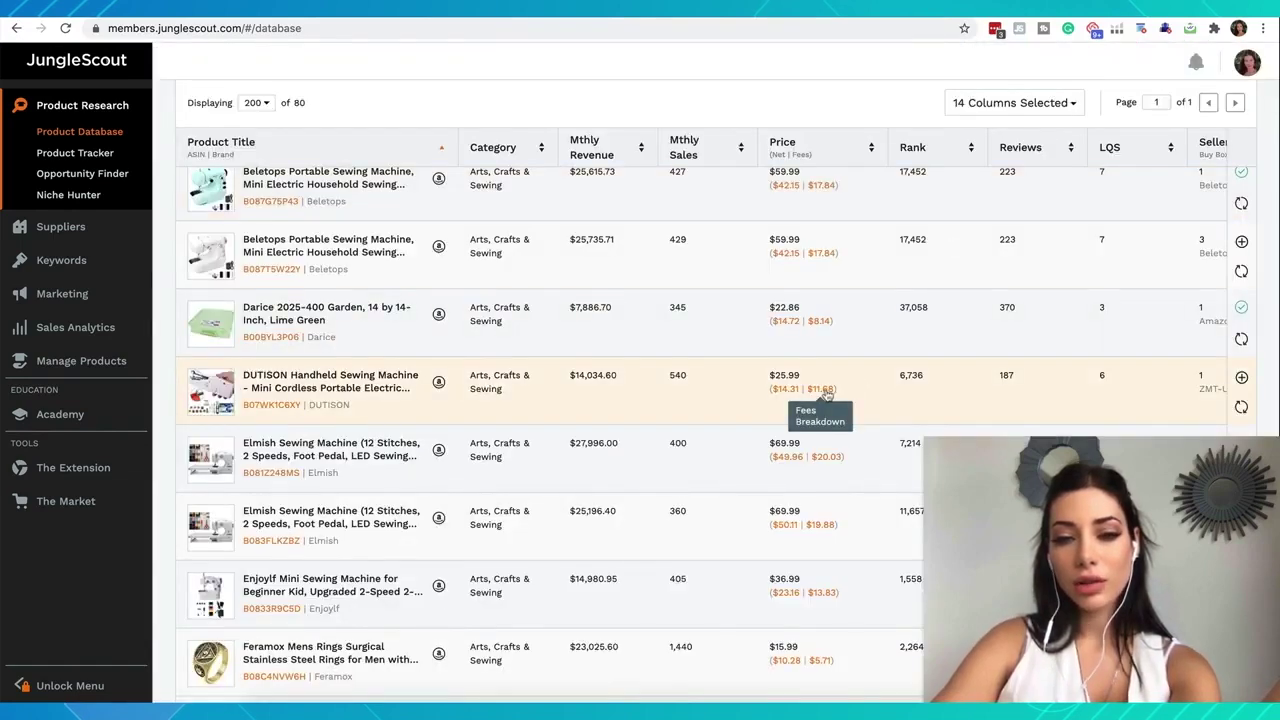
{"action": "left_click", "coordinate": [1241, 377]}
{"action": "left_click", "coordinate": [1083, 422]}
Examine the next sewing machine and Feramox men's ring results, including the enlarged product images
{"action": "scroll", "coordinate": [390, 436], "scroll_direction": "down", "scroll_amount": 2}
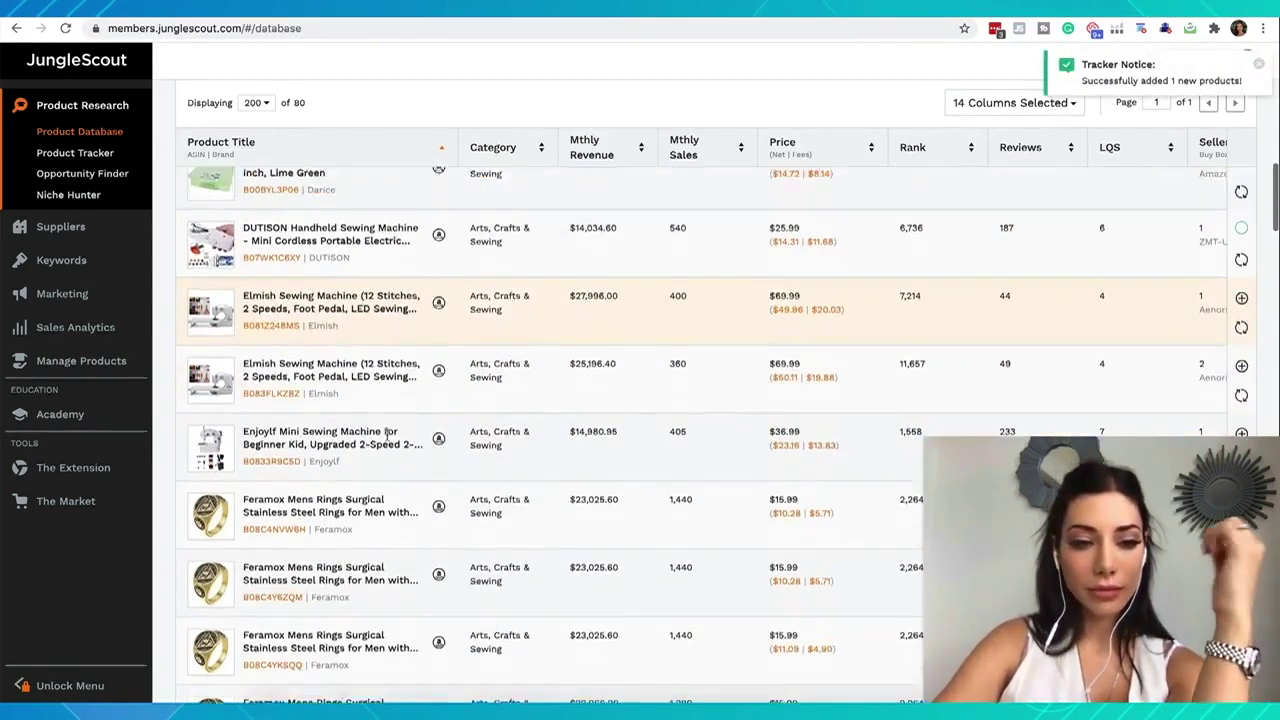
{"action": "scroll", "coordinate": [388, 436], "scroll_direction": "down", "scroll_amount": 1}
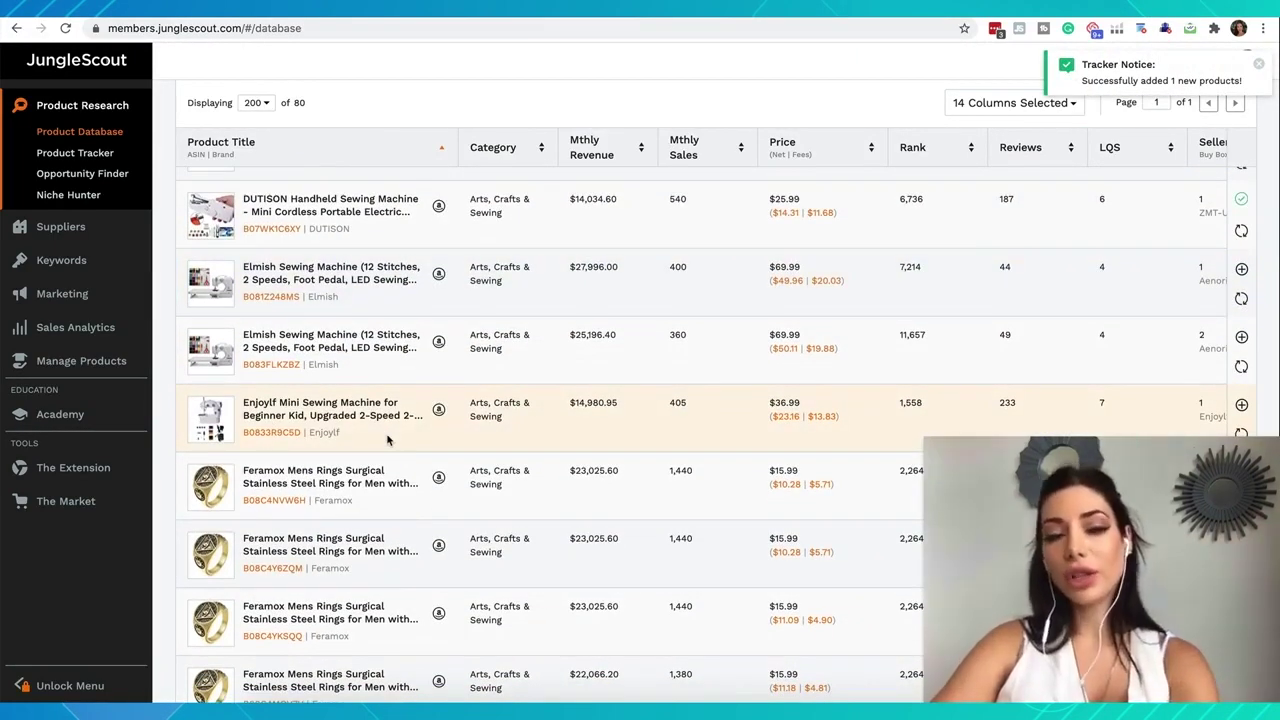
{"action": "scroll", "coordinate": [388, 440], "scroll_direction": "down", "scroll_amount": 4}
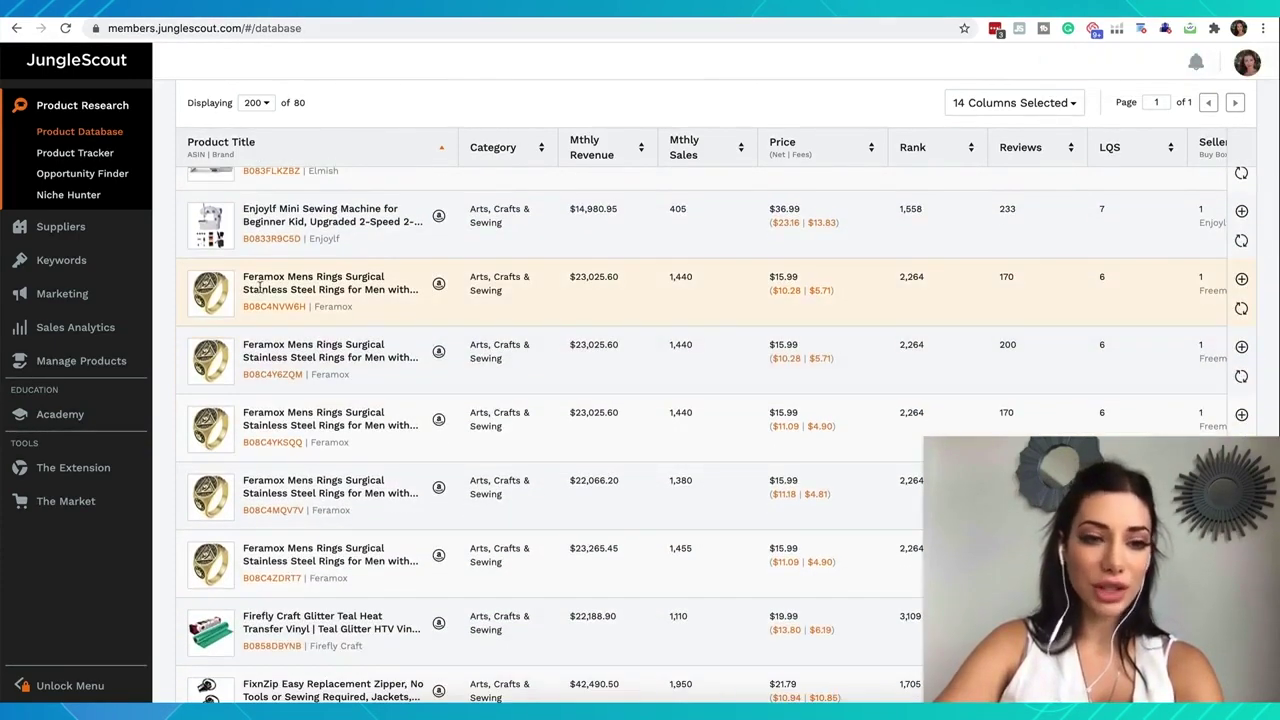
{"action": "mouse_move", "coordinate": [204, 288]}
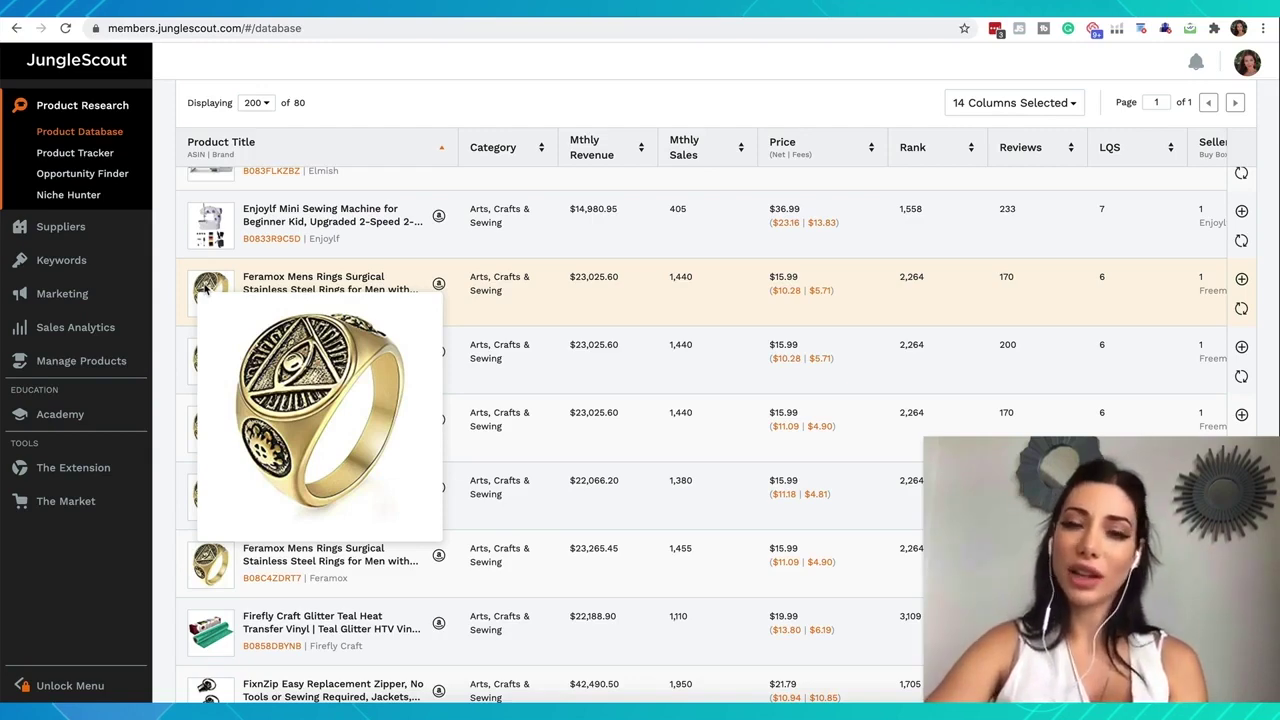
{"action": "scroll", "coordinate": [205, 289], "scroll_direction": "up", "scroll_amount": 3}
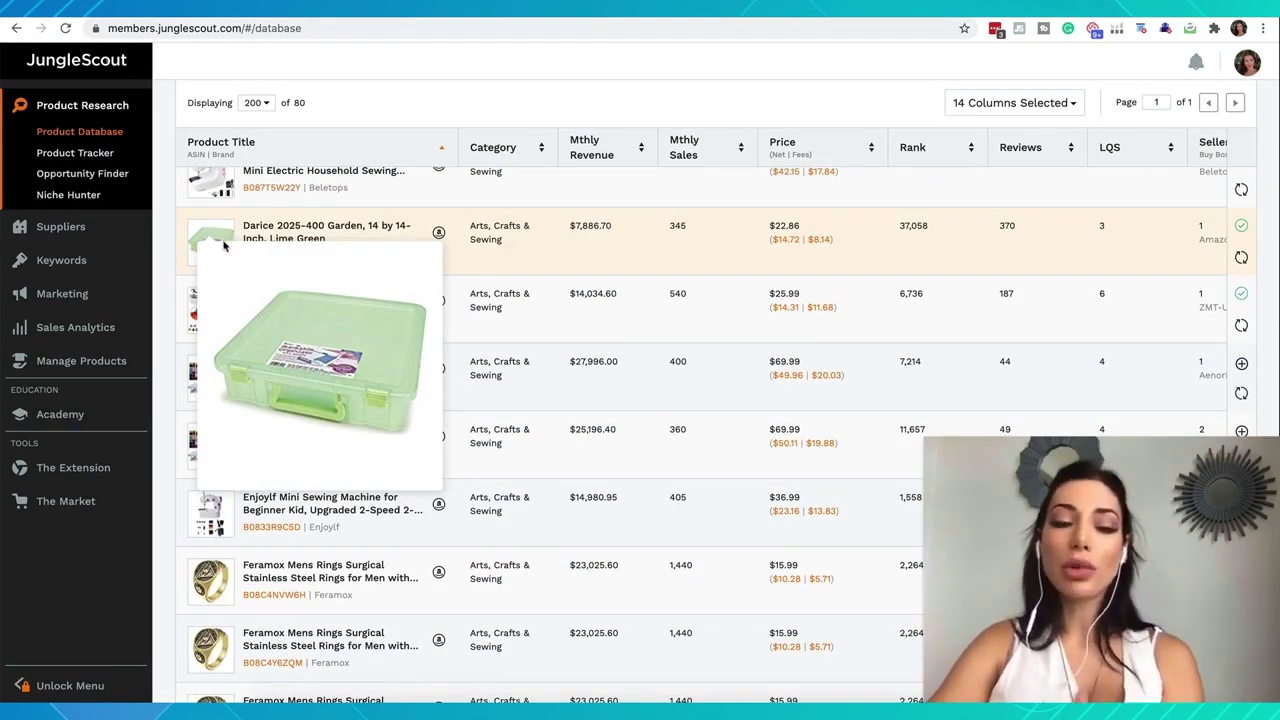
{"action": "scroll", "coordinate": [266, 425], "scroll_direction": "down", "scroll_amount": 3}
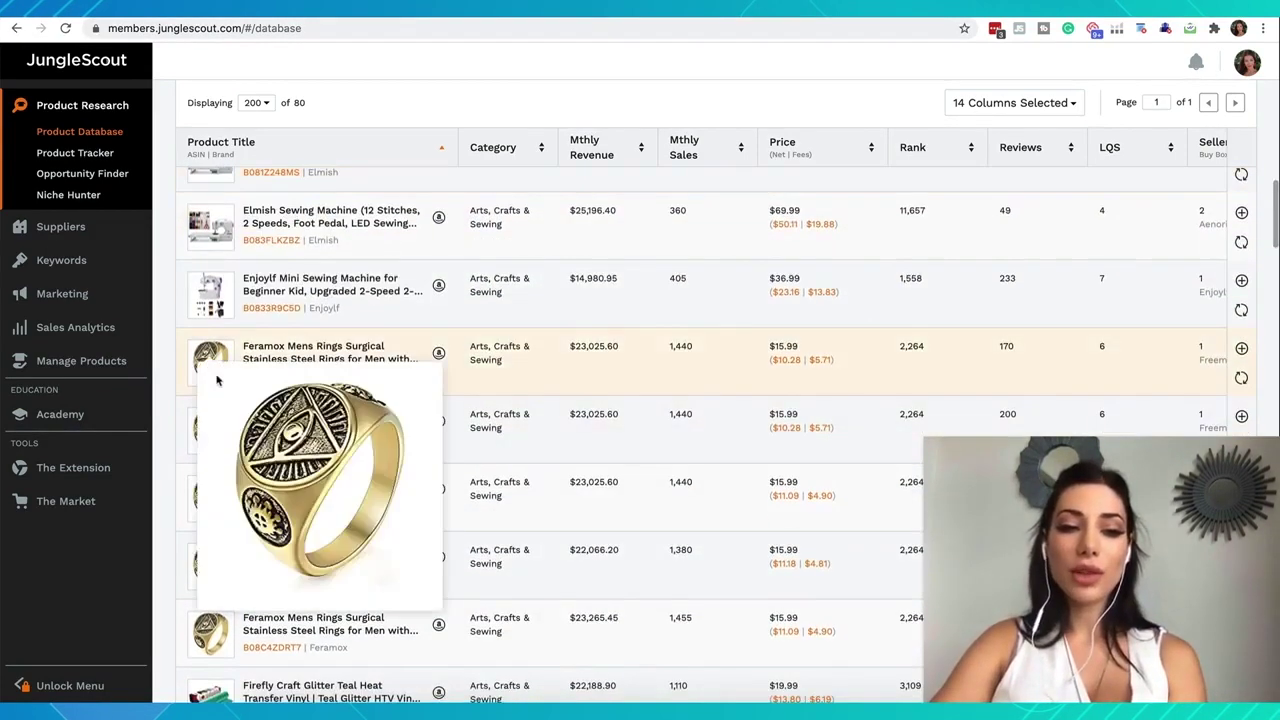
Review the Firefly Craft Glitter Teal Heat Transfer Vinyl and add it to the Arts product group
{"action": "scroll", "coordinate": [250, 370], "scroll_direction": "down", "scroll_amount": 4}
{"action": "scroll", "coordinate": [258, 366], "scroll_direction": "down", "scroll_amount": 1}
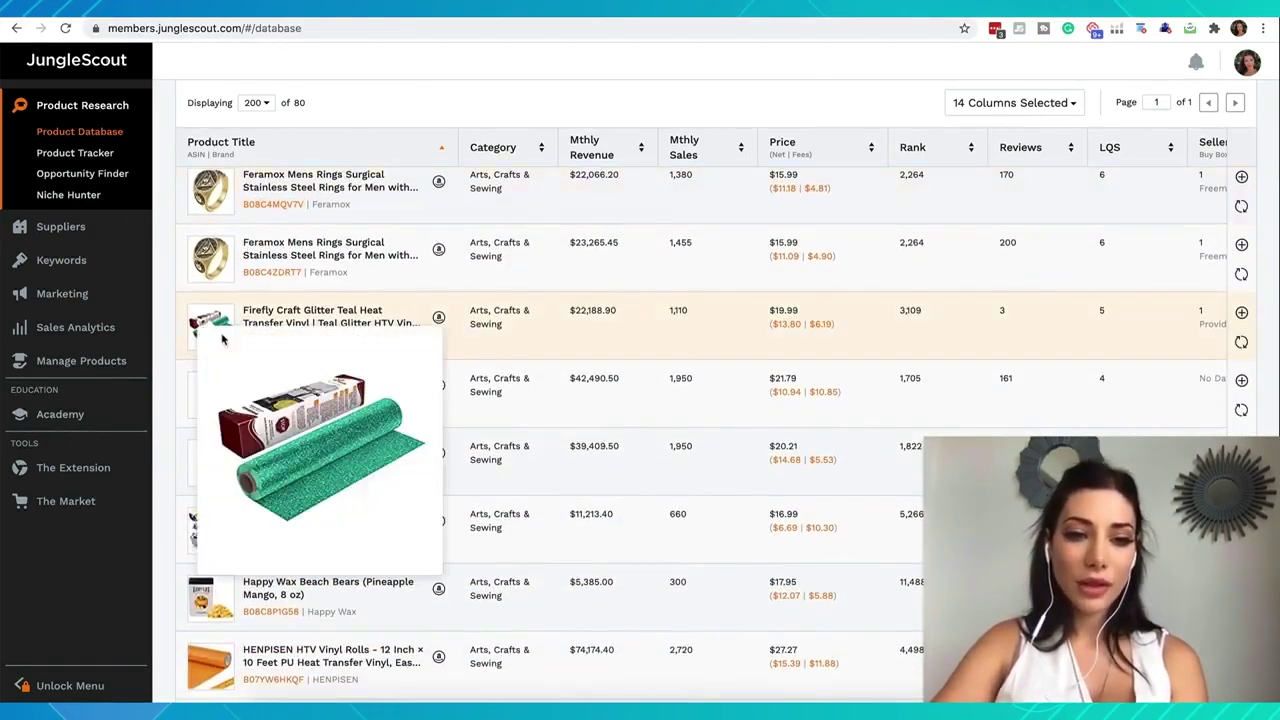
{"action": "mouse_move", "coordinate": [212, 333]}
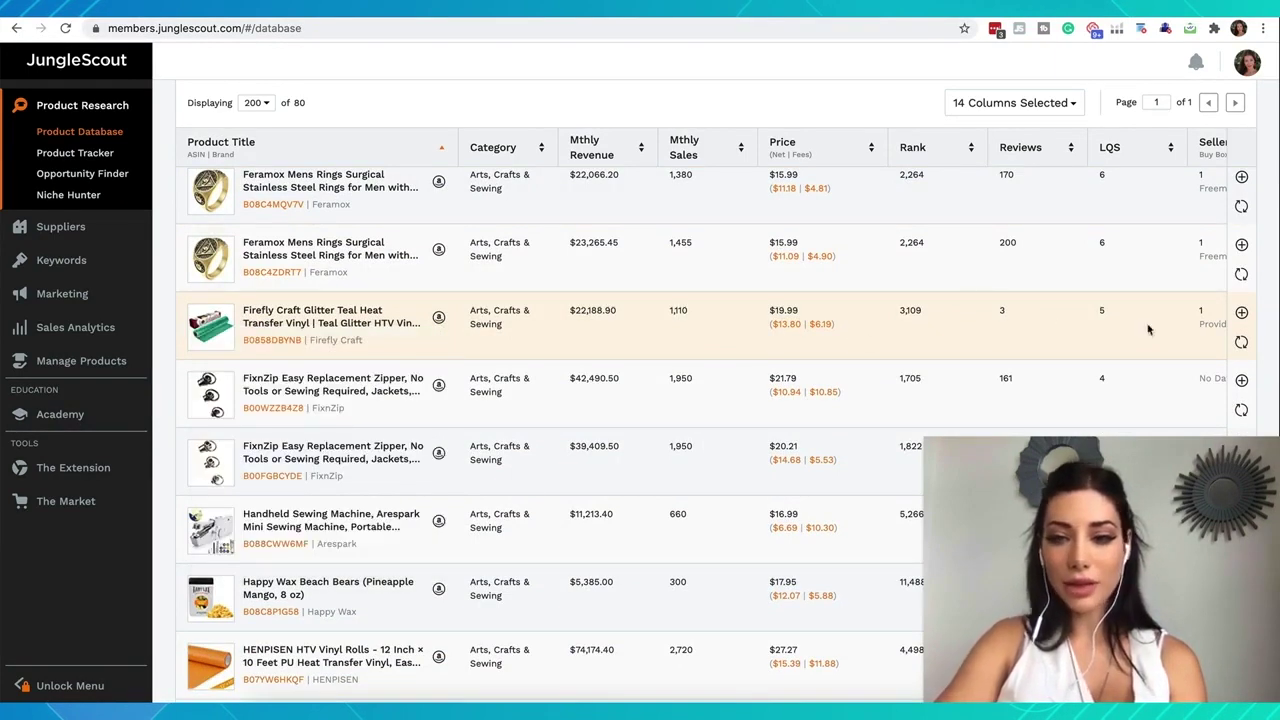
{"action": "left_click", "coordinate": [1240, 313]}
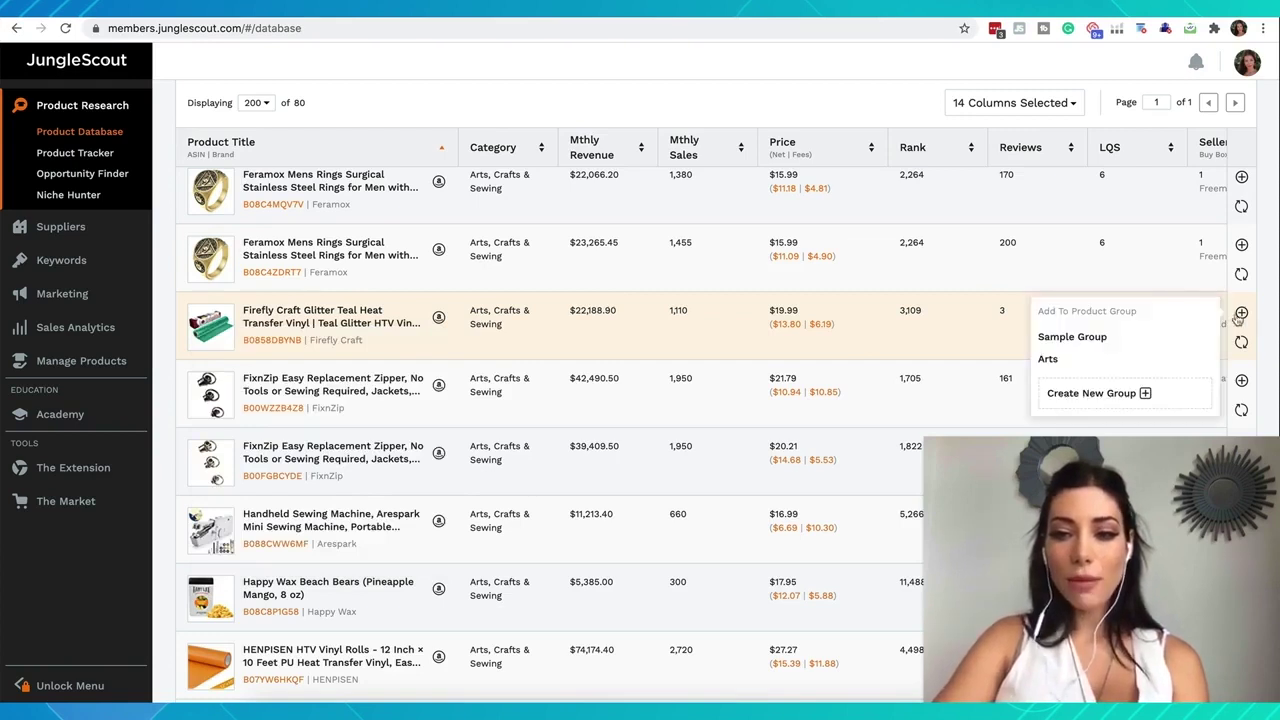
{"action": "left_click", "coordinate": [1087, 358]}
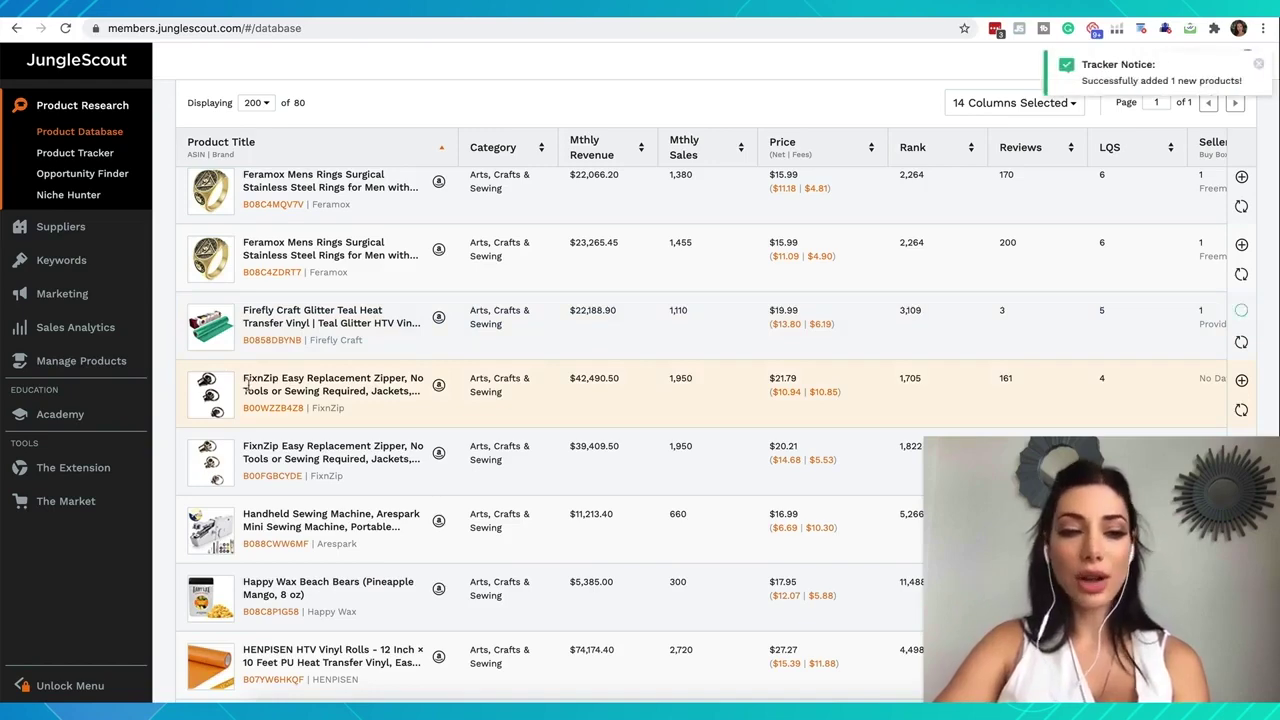
Look through the remaining results, extend the product search to the Baby category alongside Arts, Crafts & Sewing, and view the refreshed list
{"action": "scroll", "coordinate": [247, 385], "scroll_direction": "down", "scroll_amount": 1}
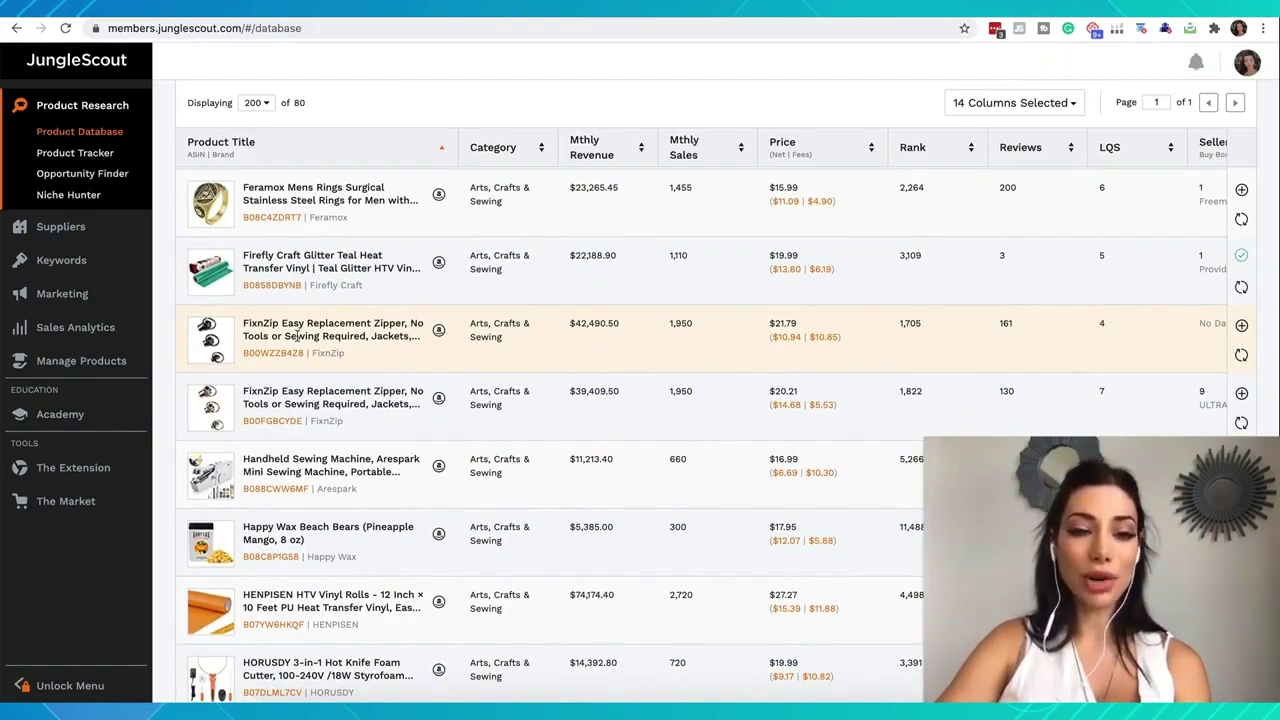
{"action": "scroll", "coordinate": [265, 400], "scroll_direction": "down", "scroll_amount": 3}
{"action": "scroll", "coordinate": [276, 418], "scroll_direction": "down", "scroll_amount": 3}
{"action": "scroll", "coordinate": [276, 418], "scroll_direction": "down", "scroll_amount": 12}
{"action": "scroll", "coordinate": [276, 424], "scroll_direction": "up", "scroll_amount": 20}
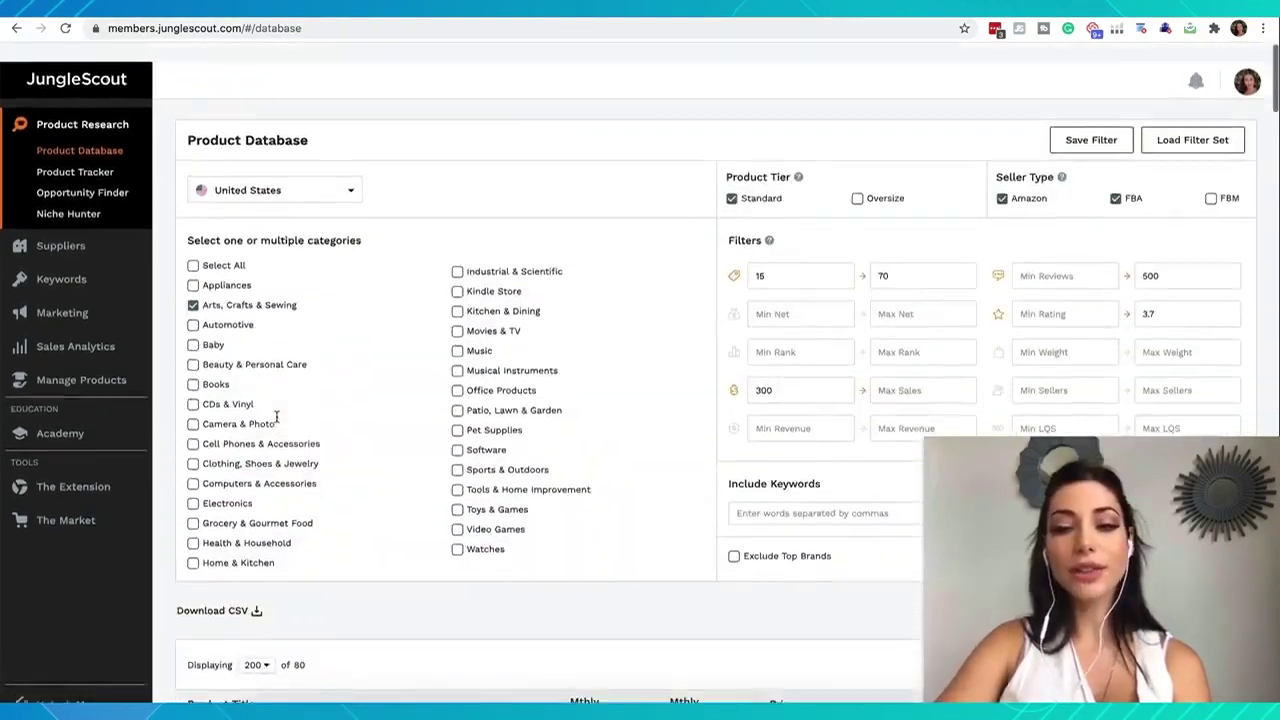
{"action": "scroll", "coordinate": [276, 418], "scroll_direction": "down", "scroll_amount": 4}
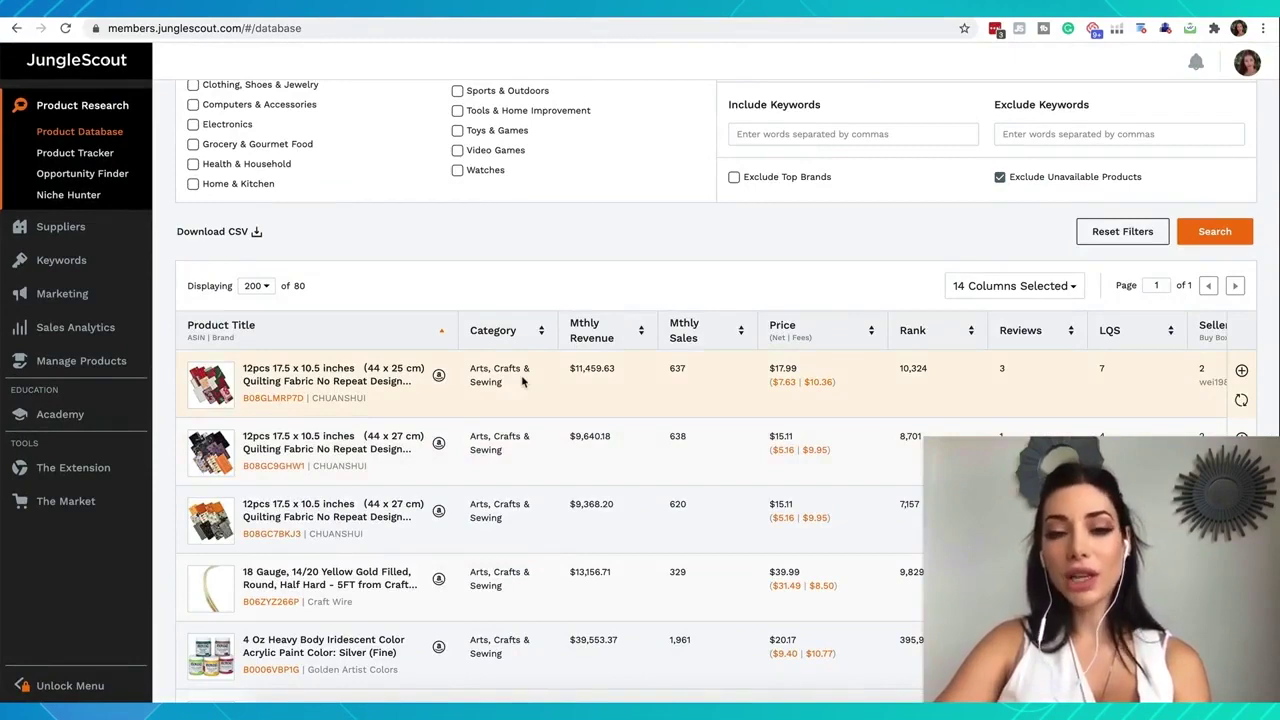
{"action": "scroll", "coordinate": [522, 381], "scroll_direction": "up", "scroll_amount": 3}
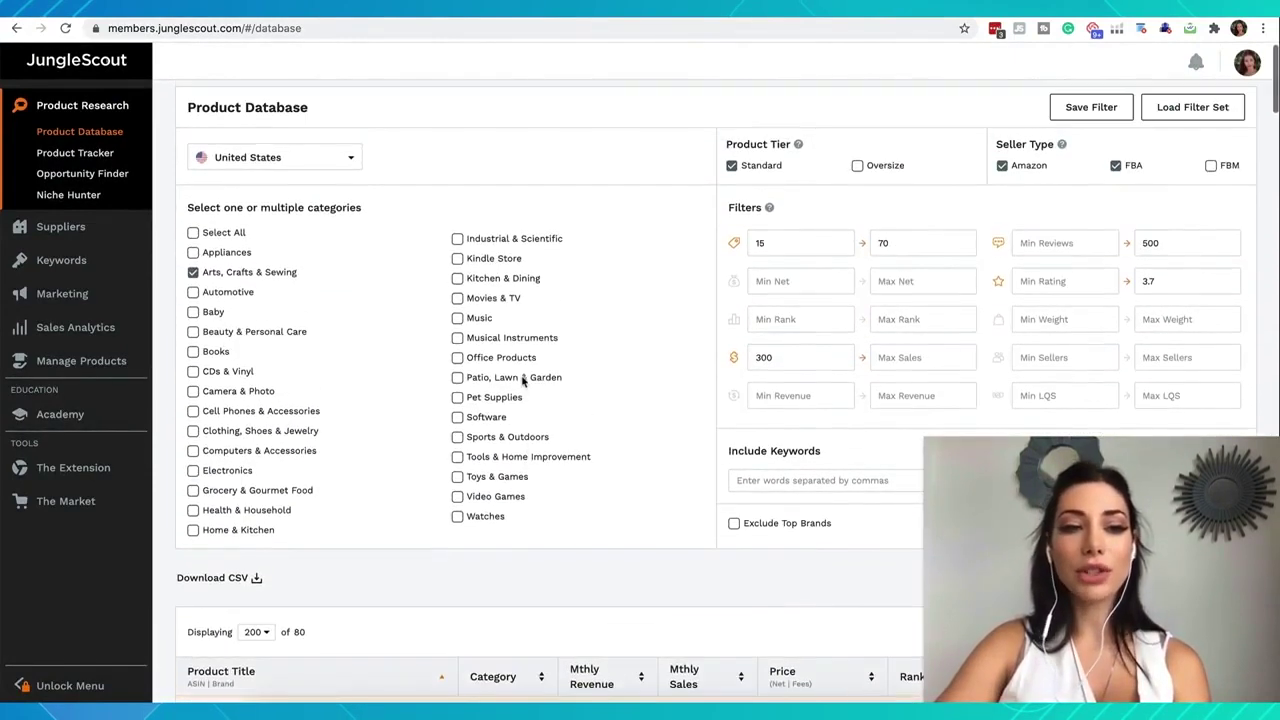
{"action": "left_click", "coordinate": [193, 312]}
{"action": "scroll", "coordinate": [431, 609], "scroll_direction": "down", "scroll_amount": 1}
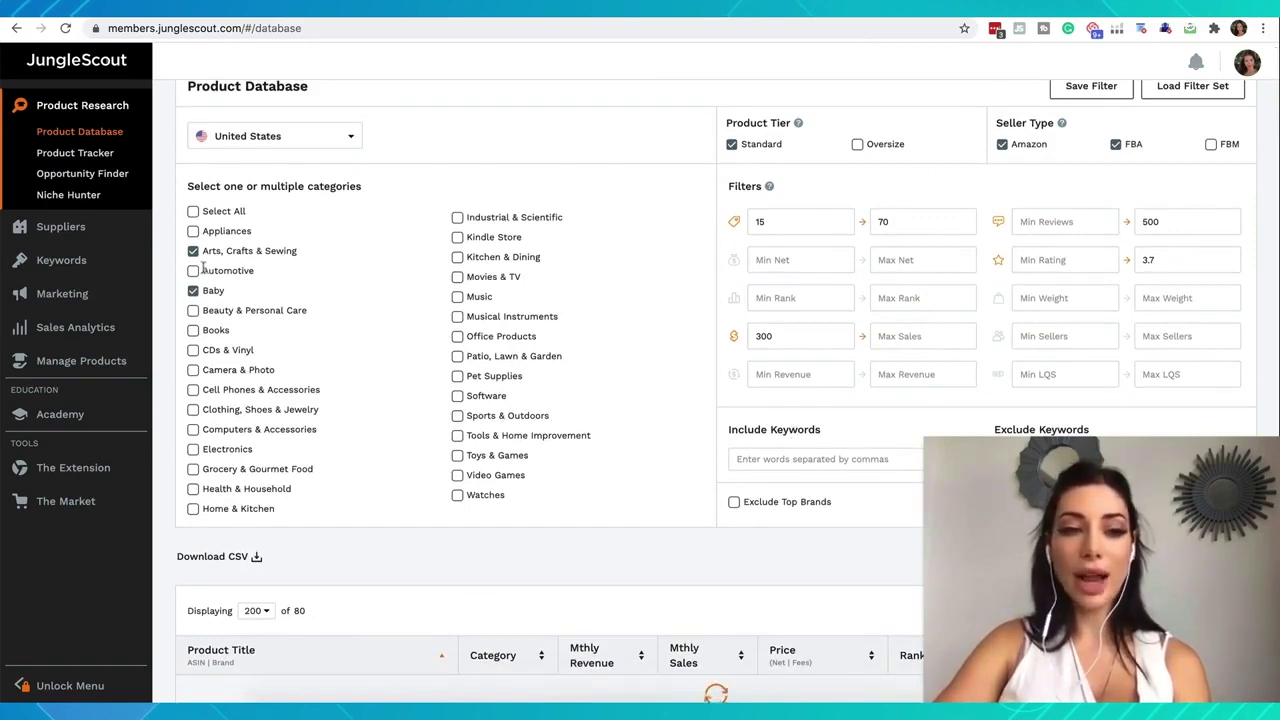
{"action": "scroll", "coordinate": [278, 576], "scroll_direction": "down", "scroll_amount": 5}
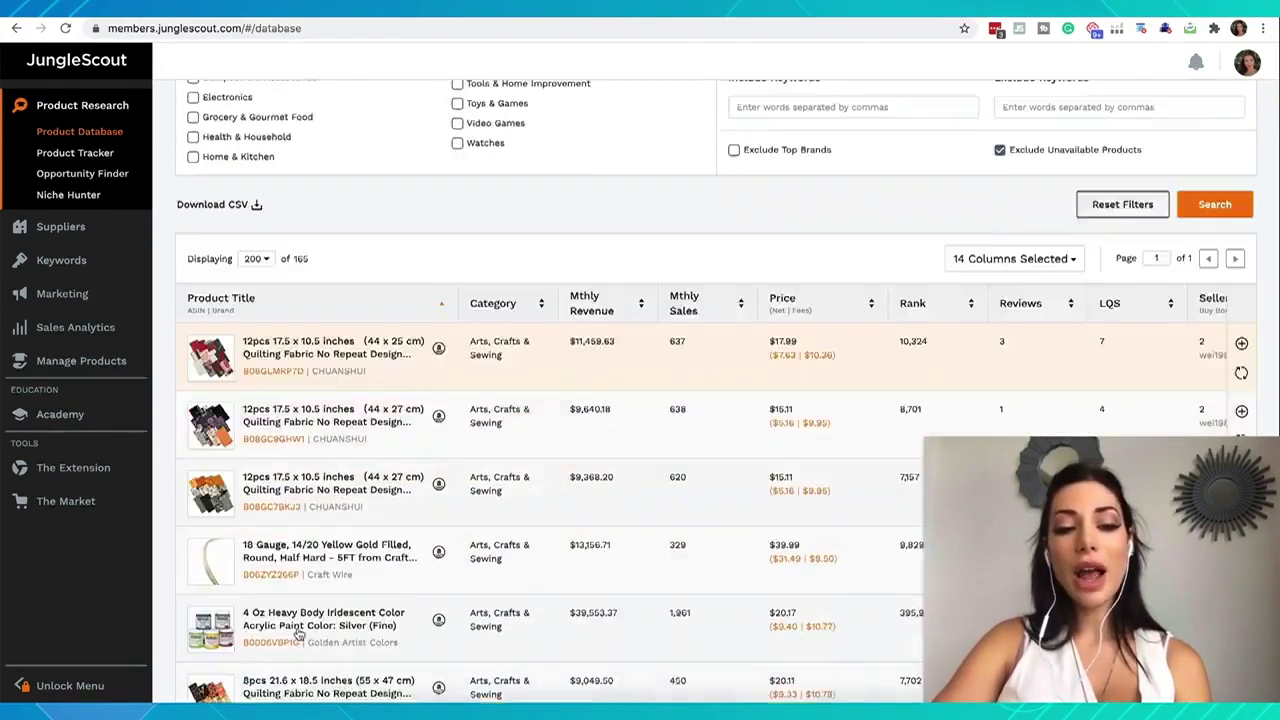
{"action": "scroll", "coordinate": [310, 245], "scroll_direction": "up", "scroll_amount": 1}
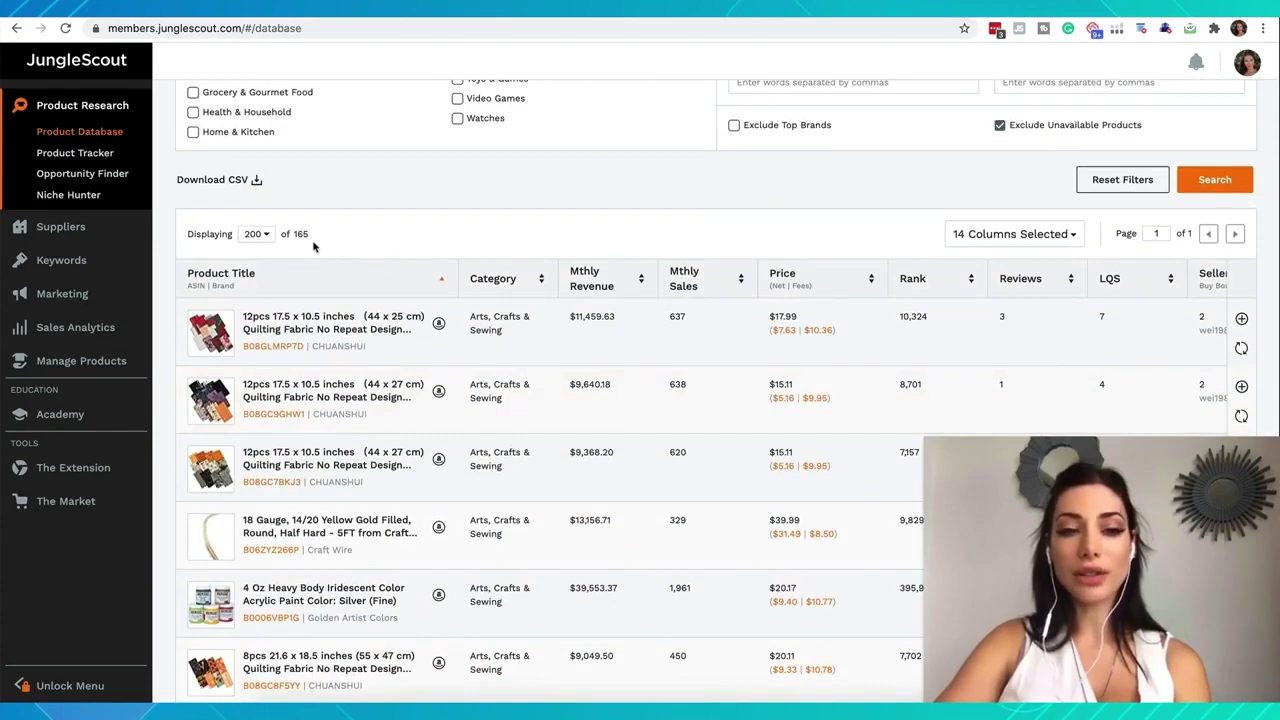
Review the saved Arts products in the Product Tracker and open the DUTISON Handheld Sewing Machine's Amazon listing
{"action": "scroll", "coordinate": [313, 246], "scroll_direction": "up", "scroll_amount": 3}
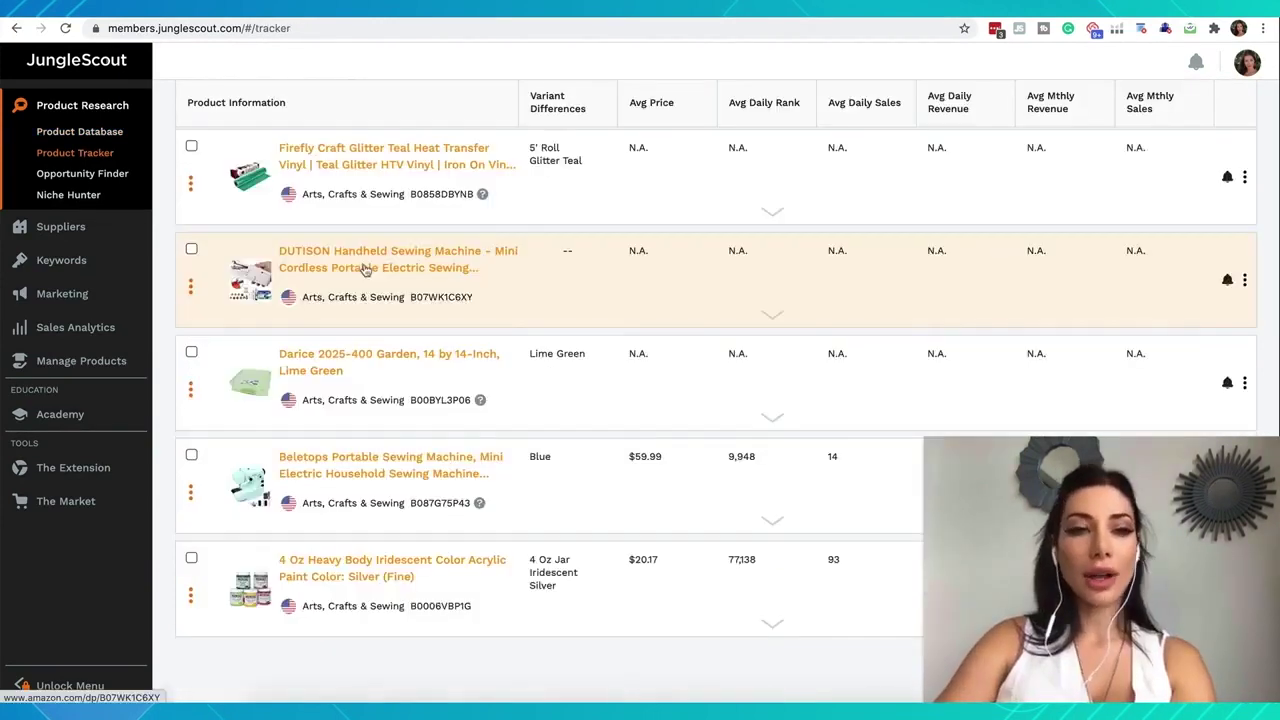
{"action": "scroll", "coordinate": [363, 269], "scroll_direction": "up", "scroll_amount": 2}
{"action": "scroll", "coordinate": [361, 276], "scroll_direction": "down", "scroll_amount": 1}
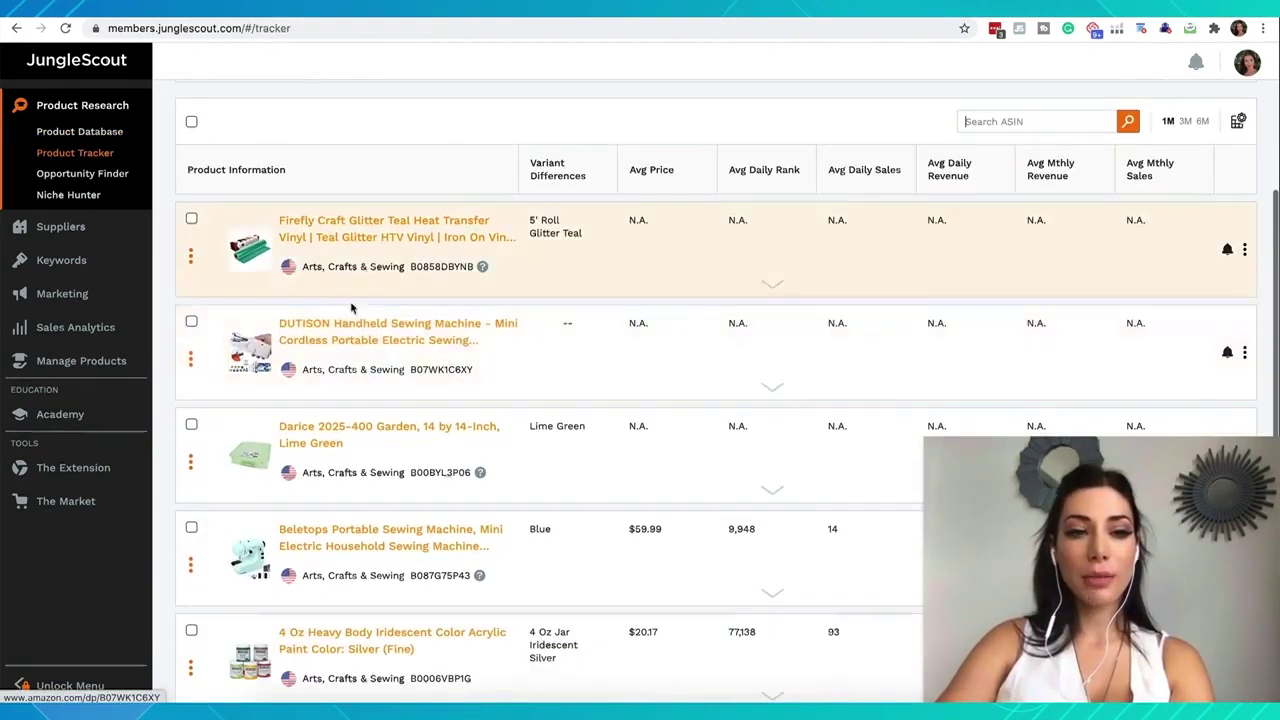
{"action": "scroll", "coordinate": [334, 366], "scroll_direction": "down", "scroll_amount": 1}
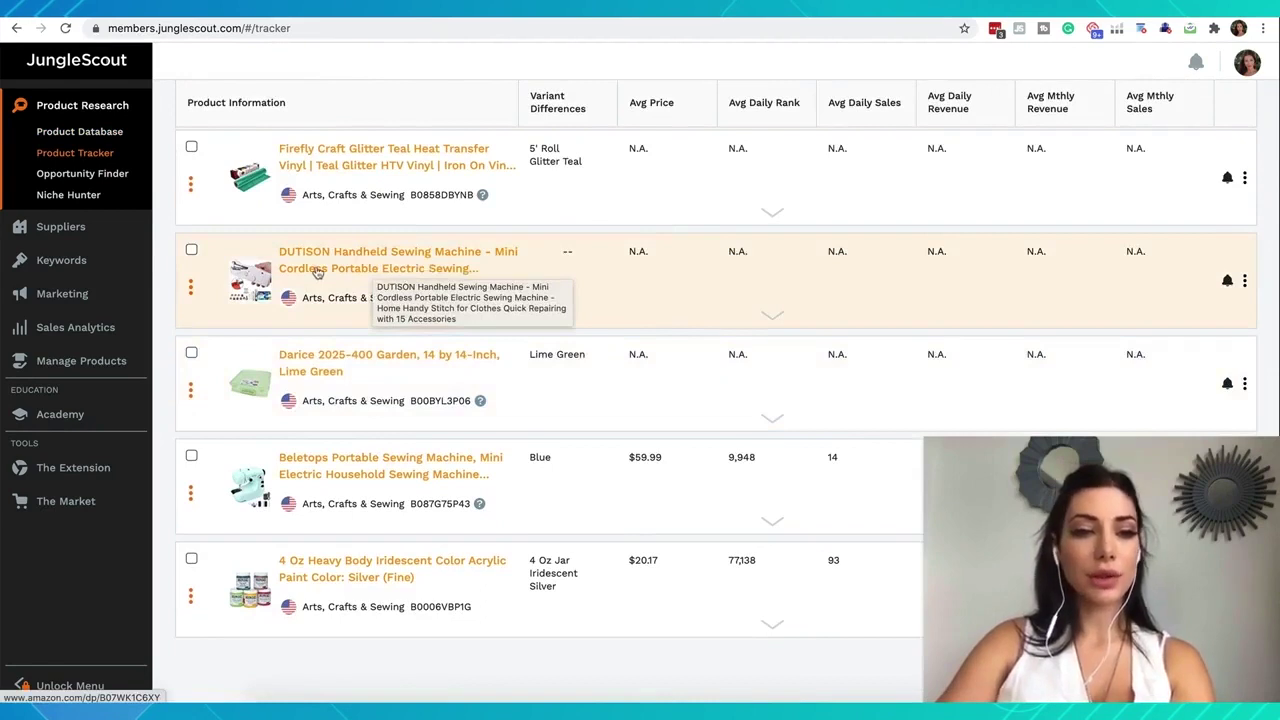
{"action": "left_click", "coordinate": [366, 278]}
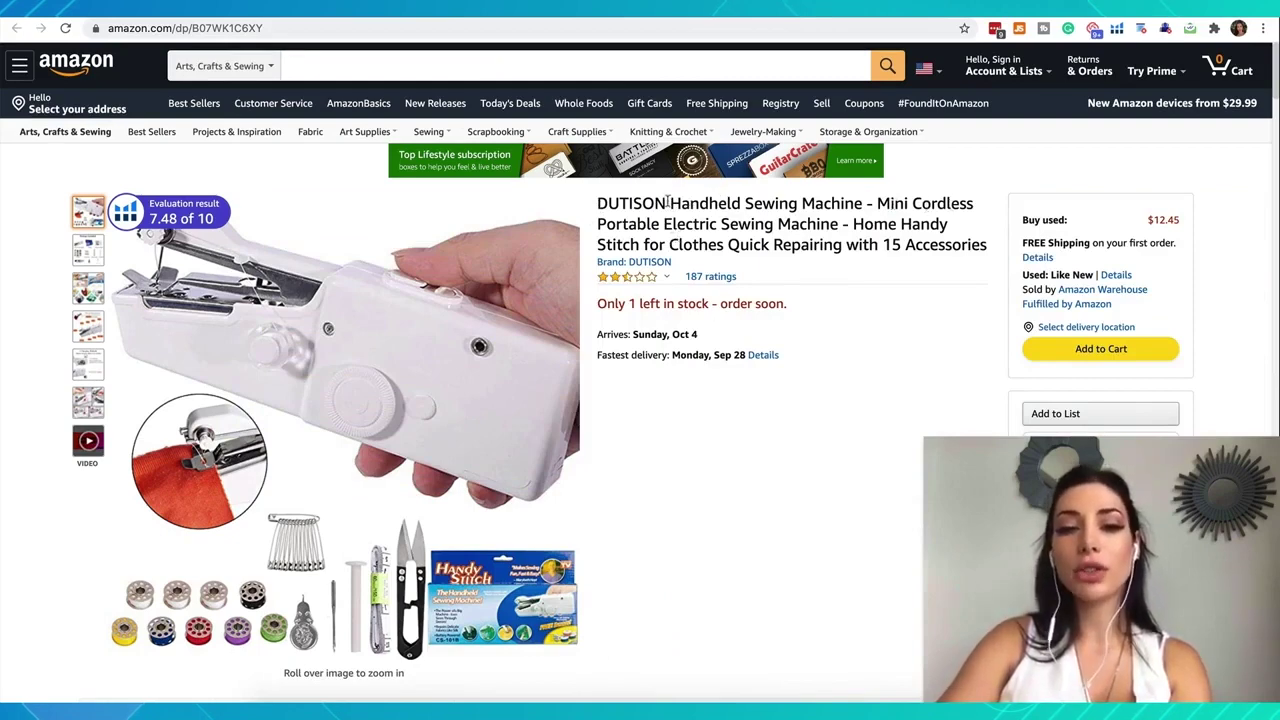
Search Amazon across all departments for "Handheld Sewing Machine", taken from the listing title without the DUTISON brand
{"action": "left_click_drag", "start_coordinate": [862, 204], "coordinate": [676, 192]}
{"action": "key", "text": "ctrl+c"}
{"action": "left_click", "coordinate": [360, 66]}
{"action": "key", "text": "ctrl+v"}
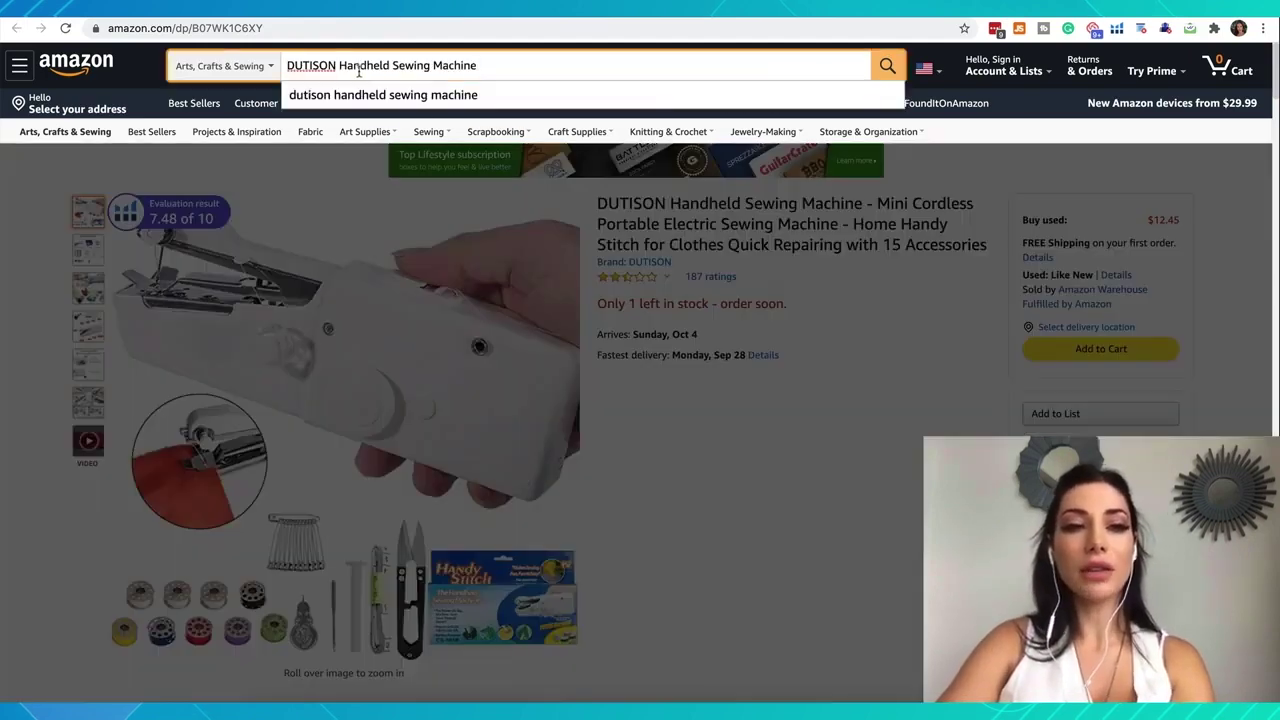
{"action": "left_click_drag", "start_coordinate": [338, 66], "coordinate": [286, 66]}
{"action": "key", "text": "BackSpace"}
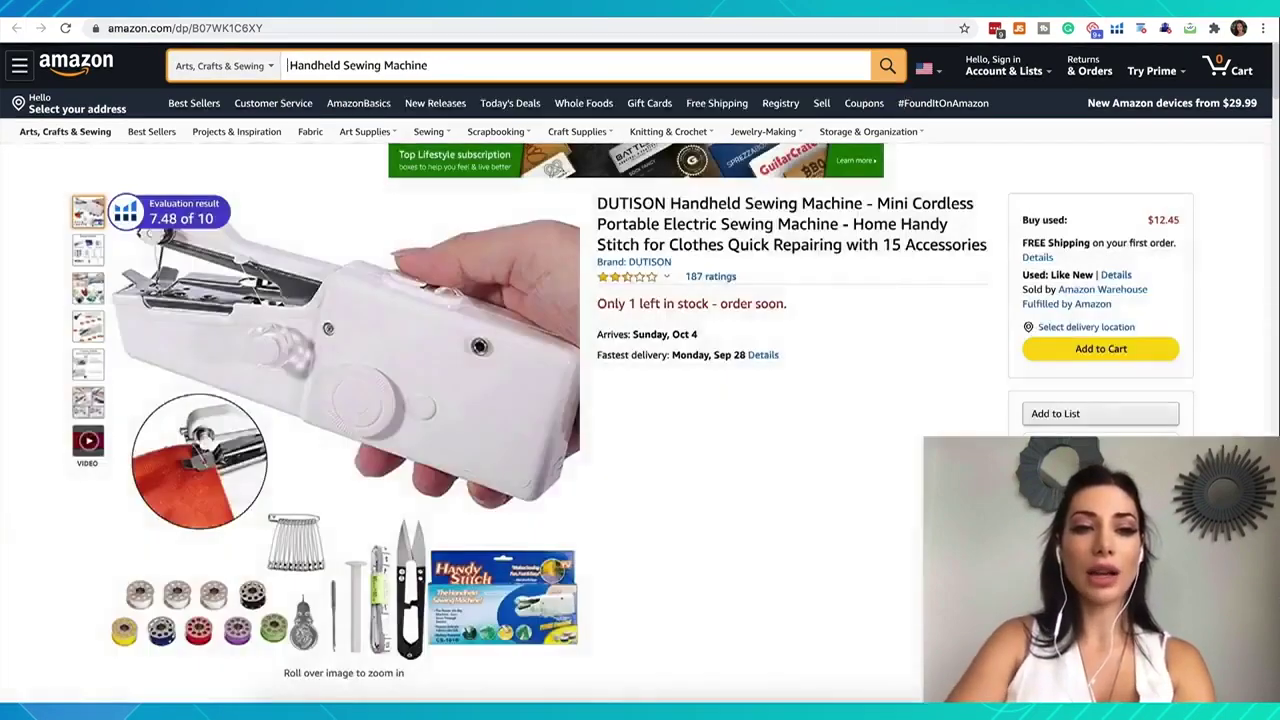
{"action": "left_click", "coordinate": [250, 65]}
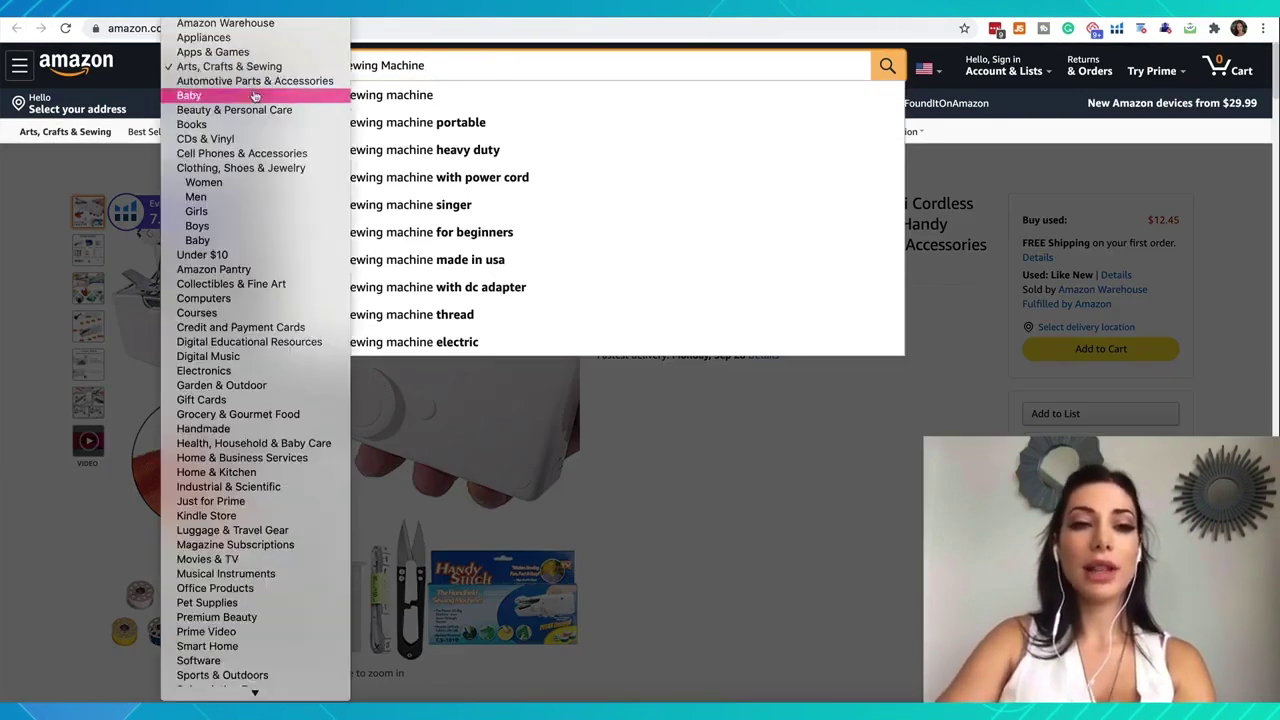
{"action": "left_click", "coordinate": [256, 63]}
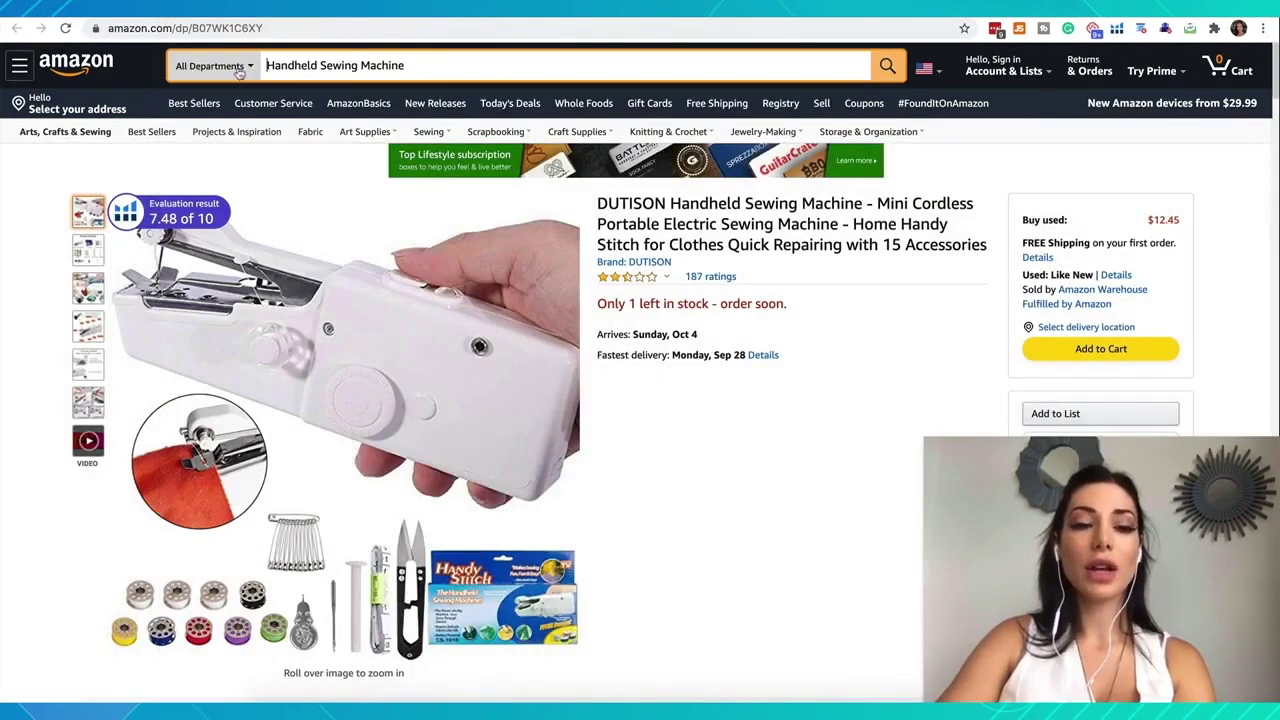
{"action": "left_click", "coordinate": [887, 66]}
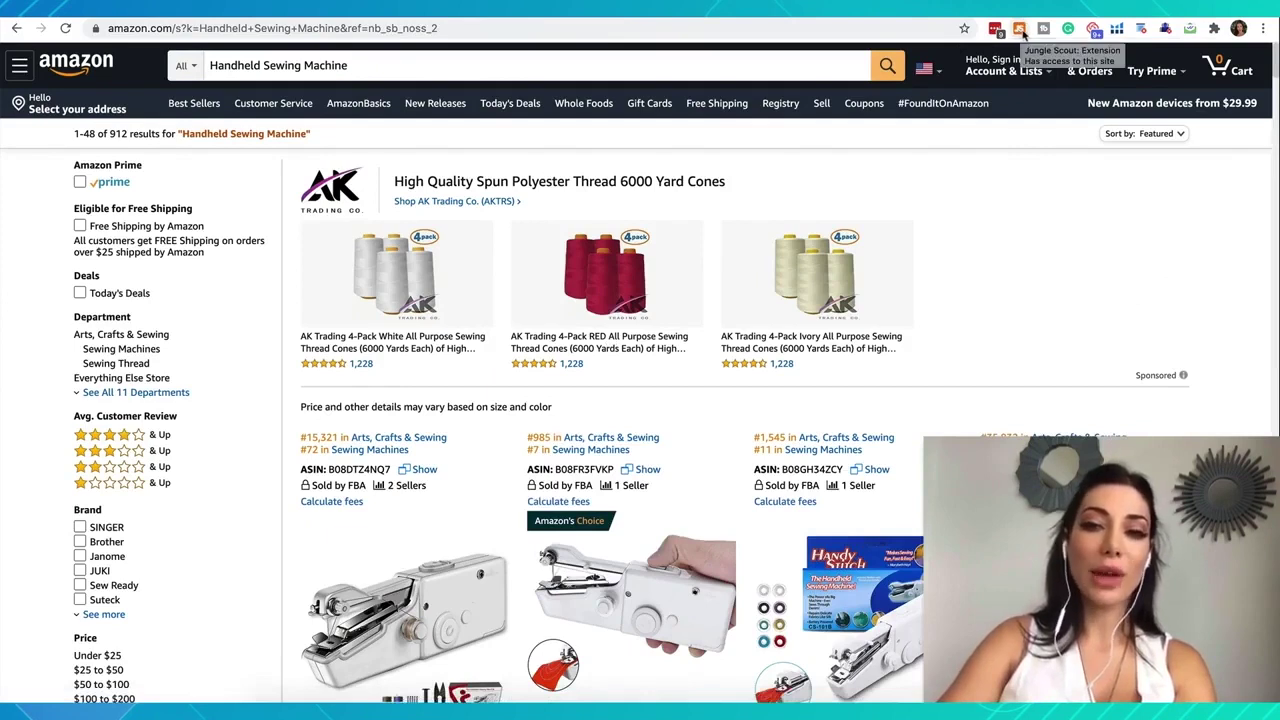
Run the Jungle Scout extension on the search results and review the average sales, price, reviews and opportunity score
{"action": "left_click", "coordinate": [1020, 30]}
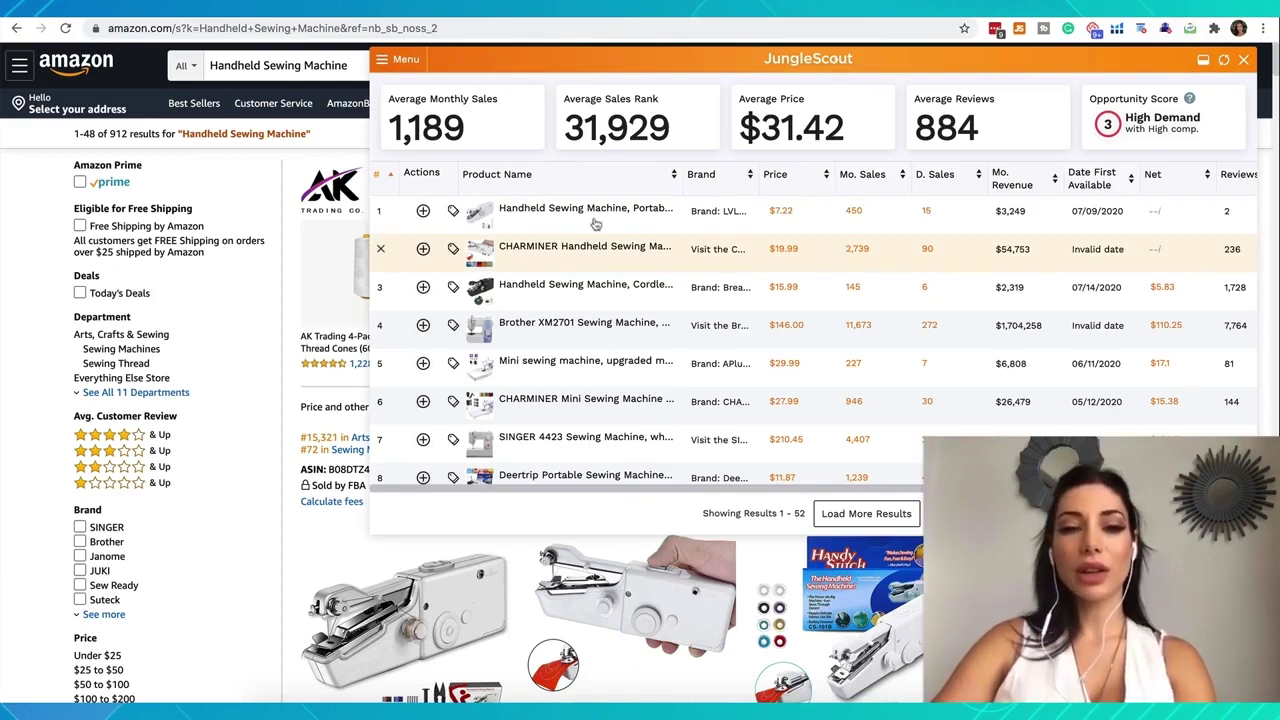
{"action": "mouse_move", "coordinate": [595, 223]}
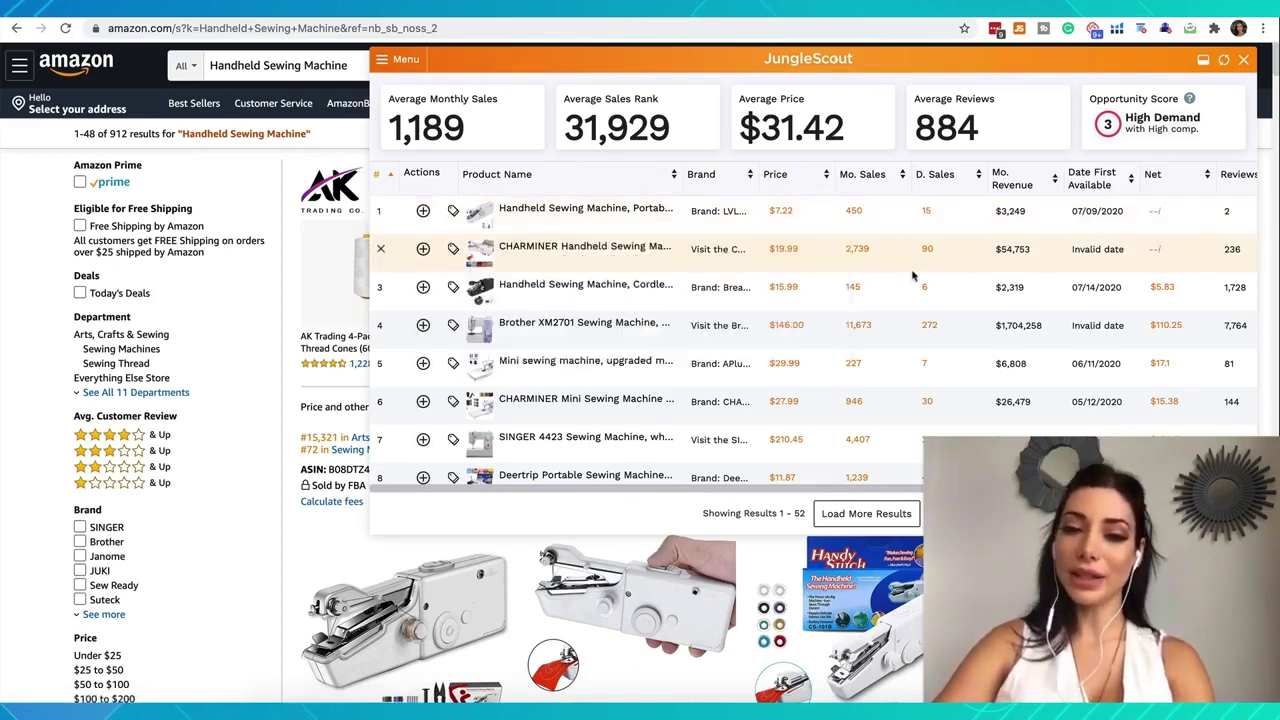
{"action": "scroll", "coordinate": [870, 401], "scroll_direction": "down", "scroll_amount": 1}
{"action": "scroll", "coordinate": [870, 401], "scroll_direction": "up", "scroll_amount": 1}
{"action": "mouse_move", "coordinate": [520, 255]}
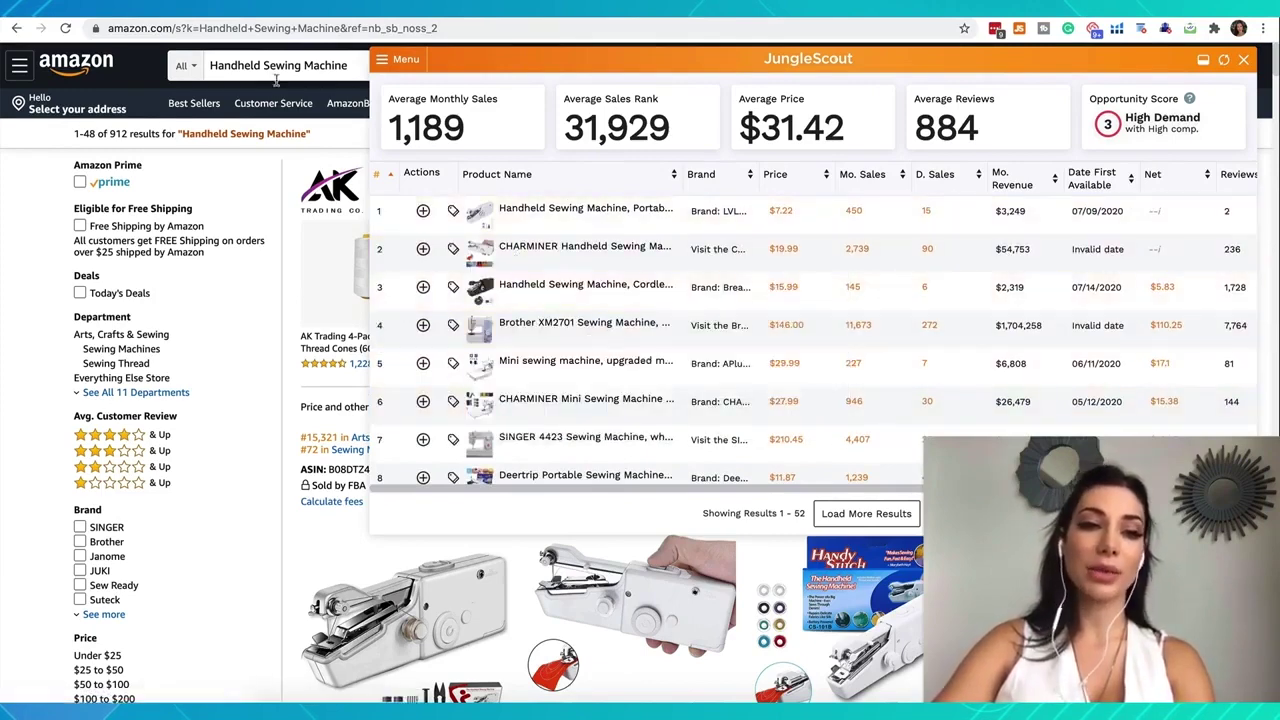
Remove the Brother XM2701 Sewing Machine and the upgraded 2020 mini sewing machine from the Jungle Scout results table
{"action": "mouse_move", "coordinate": [493, 334]}
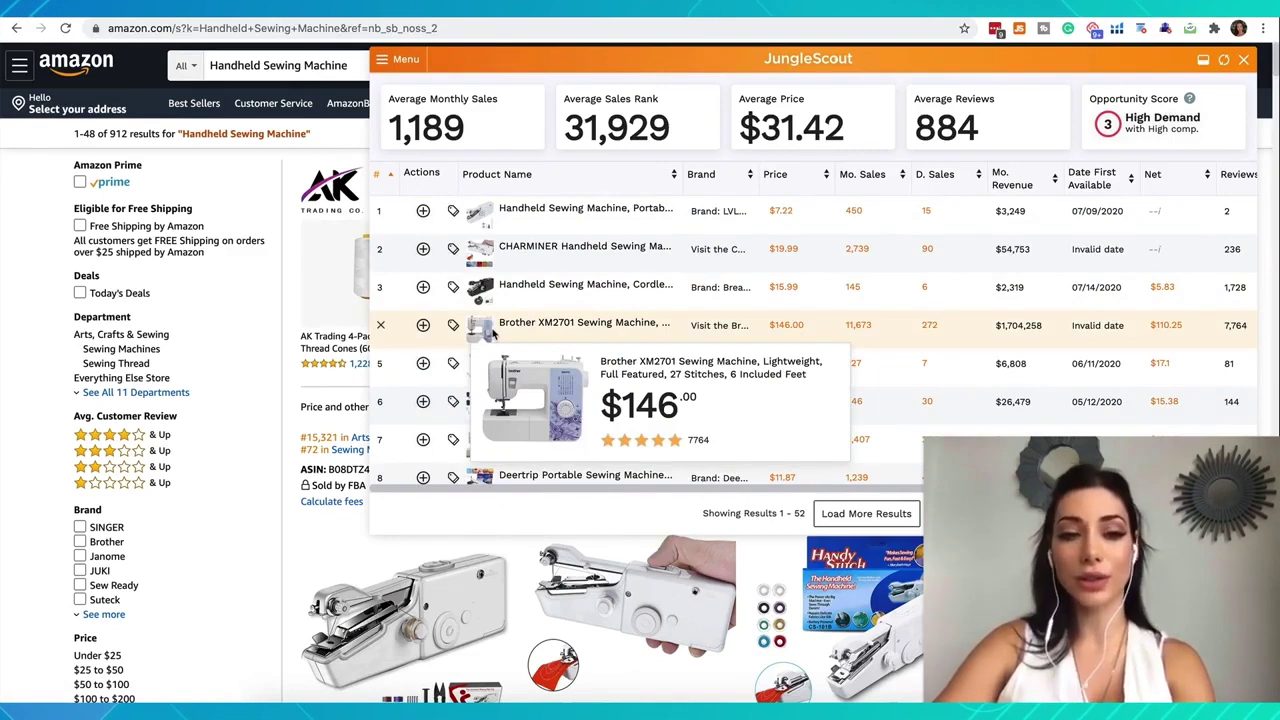
{"action": "left_click", "coordinate": [381, 330]}
{"action": "mouse_move", "coordinate": [490, 332]}
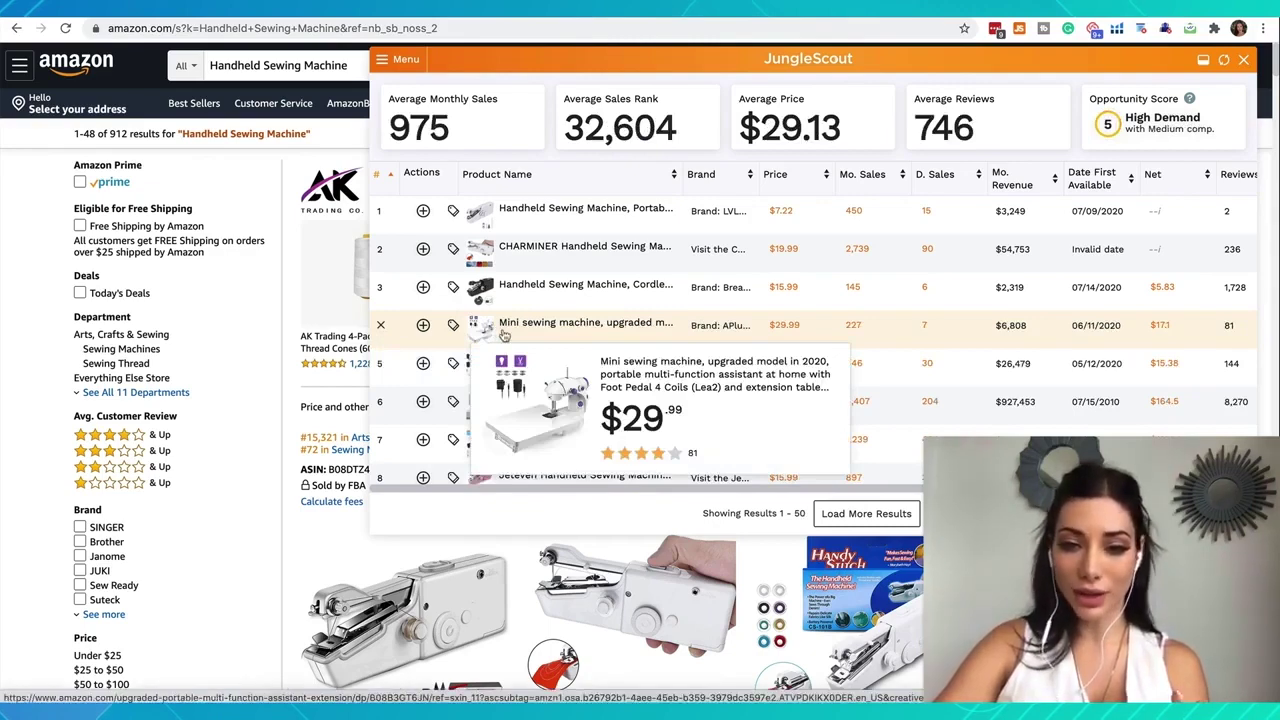
{"action": "left_click", "coordinate": [380, 328]}
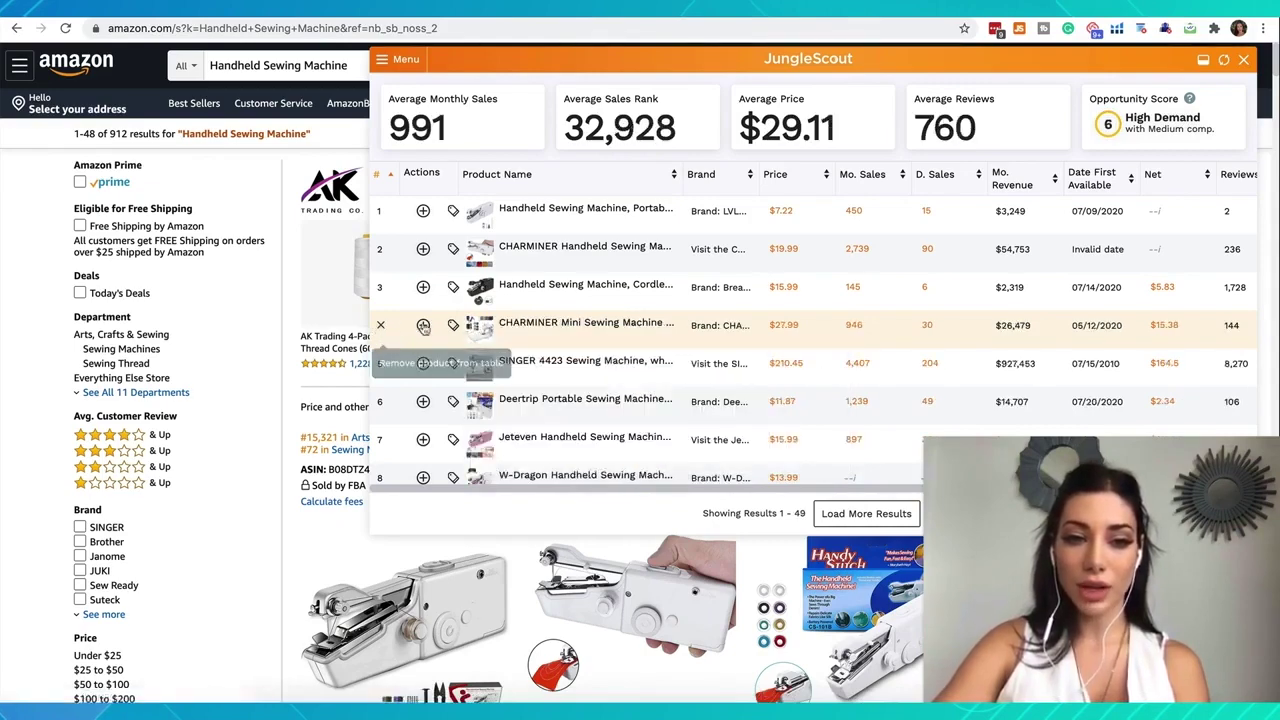
Remove the CHARMINER Mini, SINGER 4423 and KPCB Mini sewing machines from the Jungle Scout results table
{"action": "left_click", "coordinate": [382, 327]}
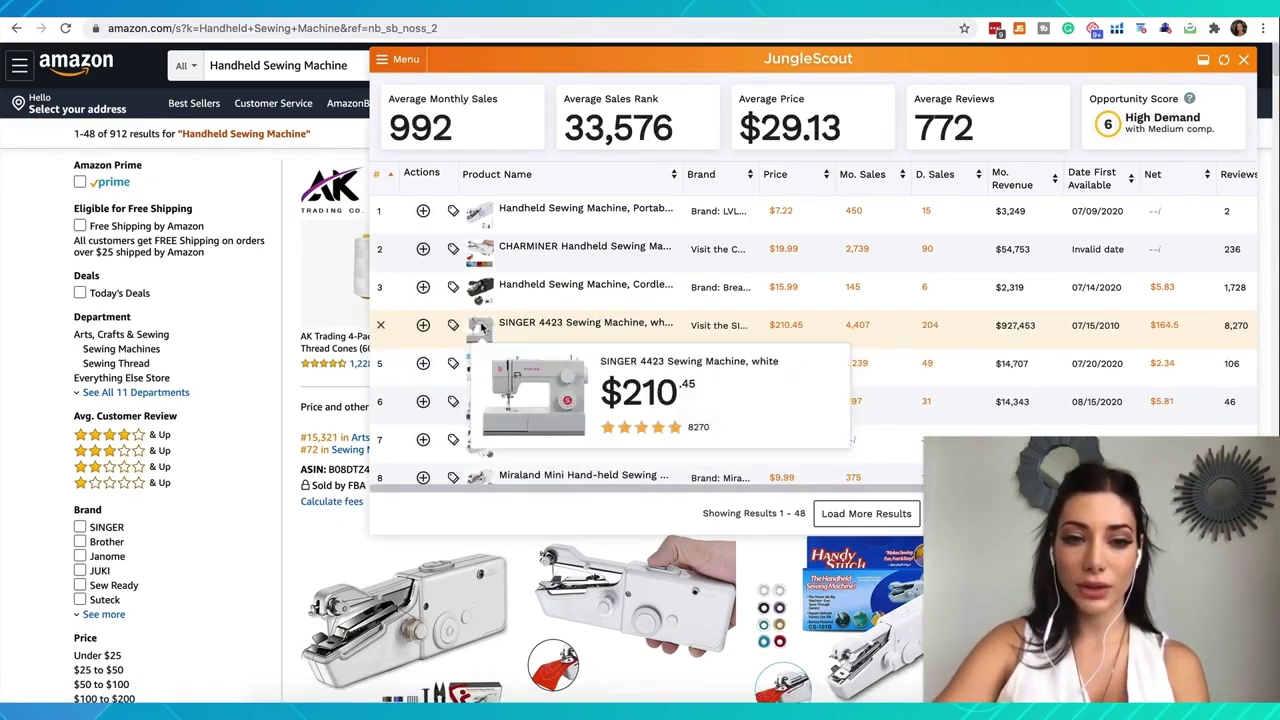
{"action": "left_click", "coordinate": [380, 328]}
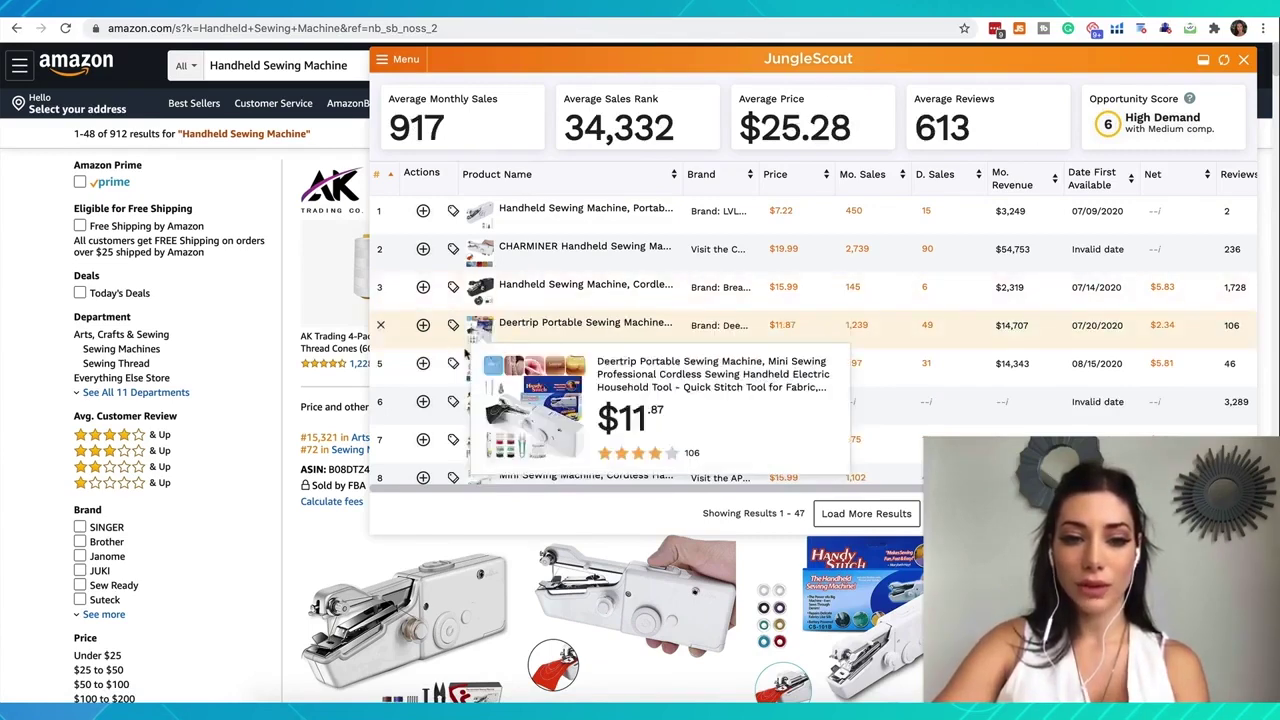
{"action": "scroll", "coordinate": [470, 365], "scroll_direction": "down", "scroll_amount": 1}
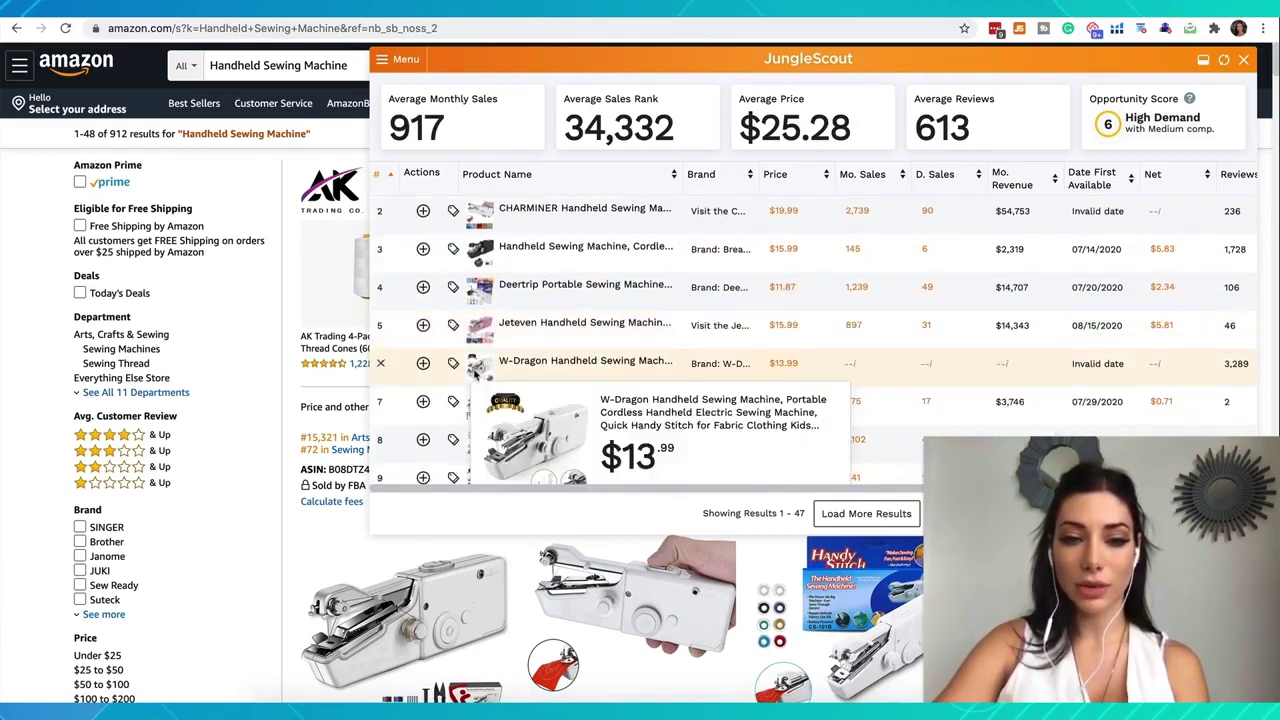
{"action": "scroll", "coordinate": [455, 412], "scroll_direction": "down", "scroll_amount": 3}
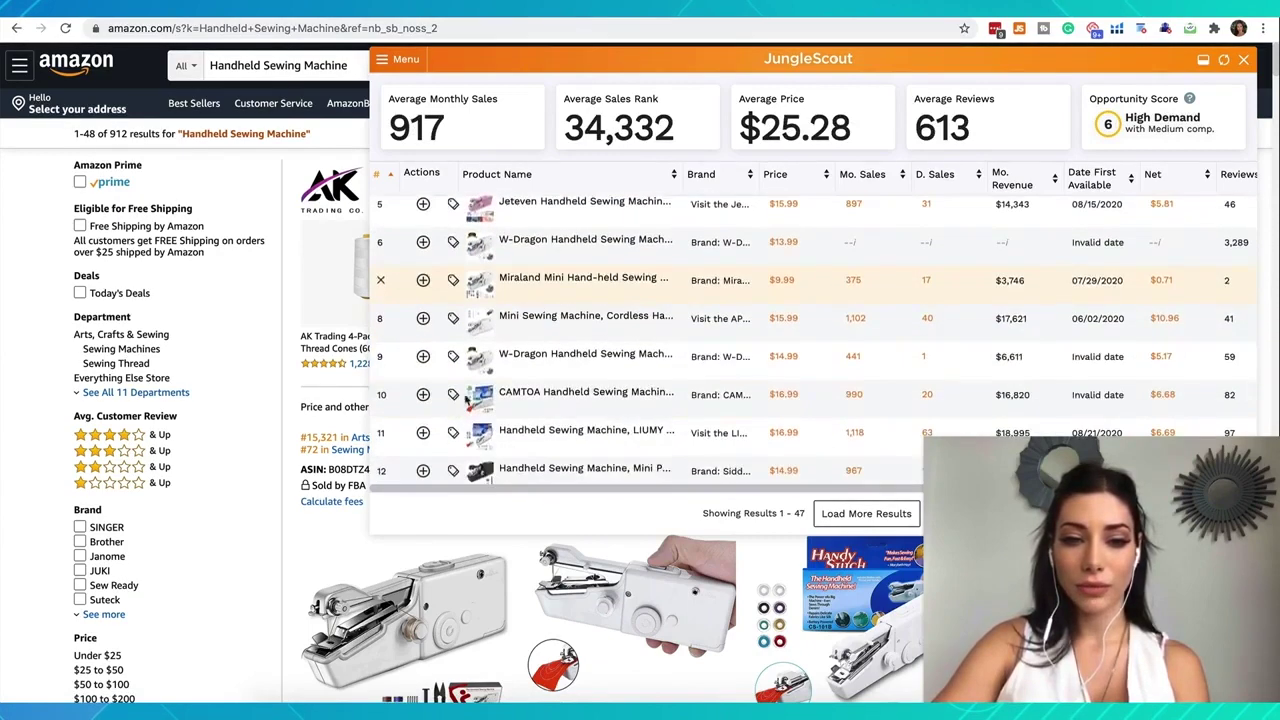
{"action": "mouse_move", "coordinate": [481, 375]}
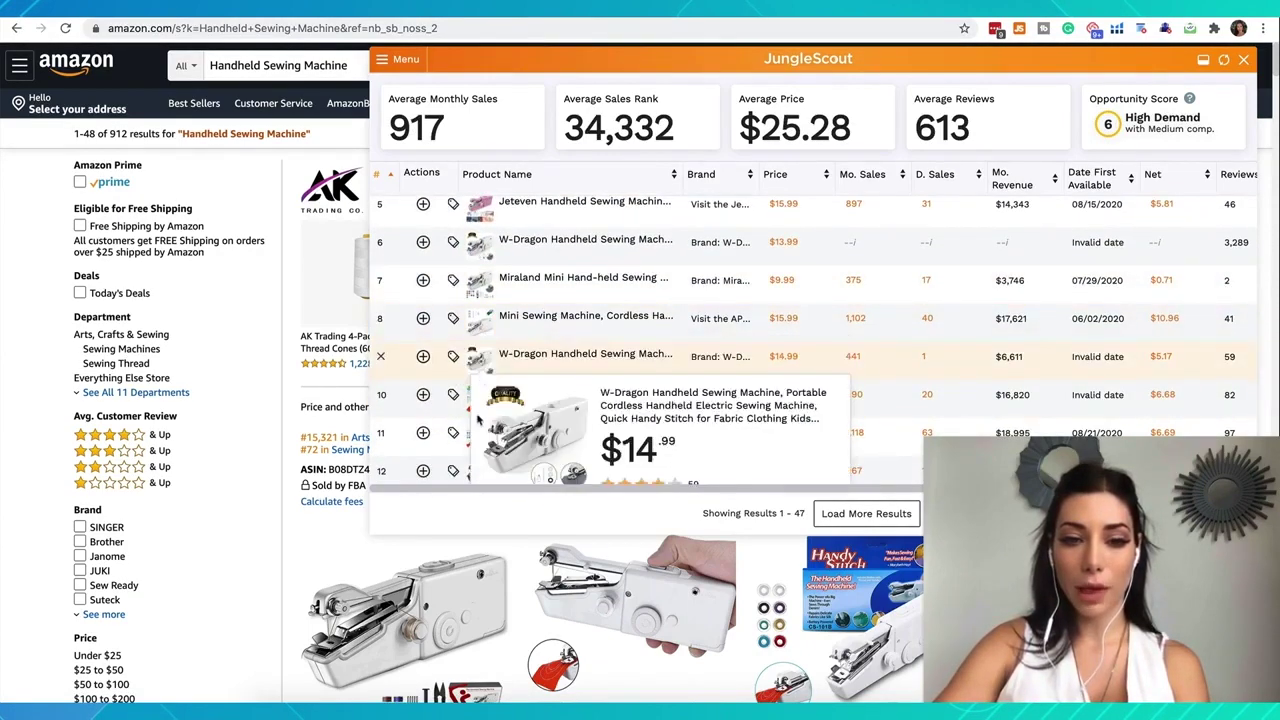
{"action": "scroll", "coordinate": [468, 340], "scroll_direction": "down", "scroll_amount": 3}
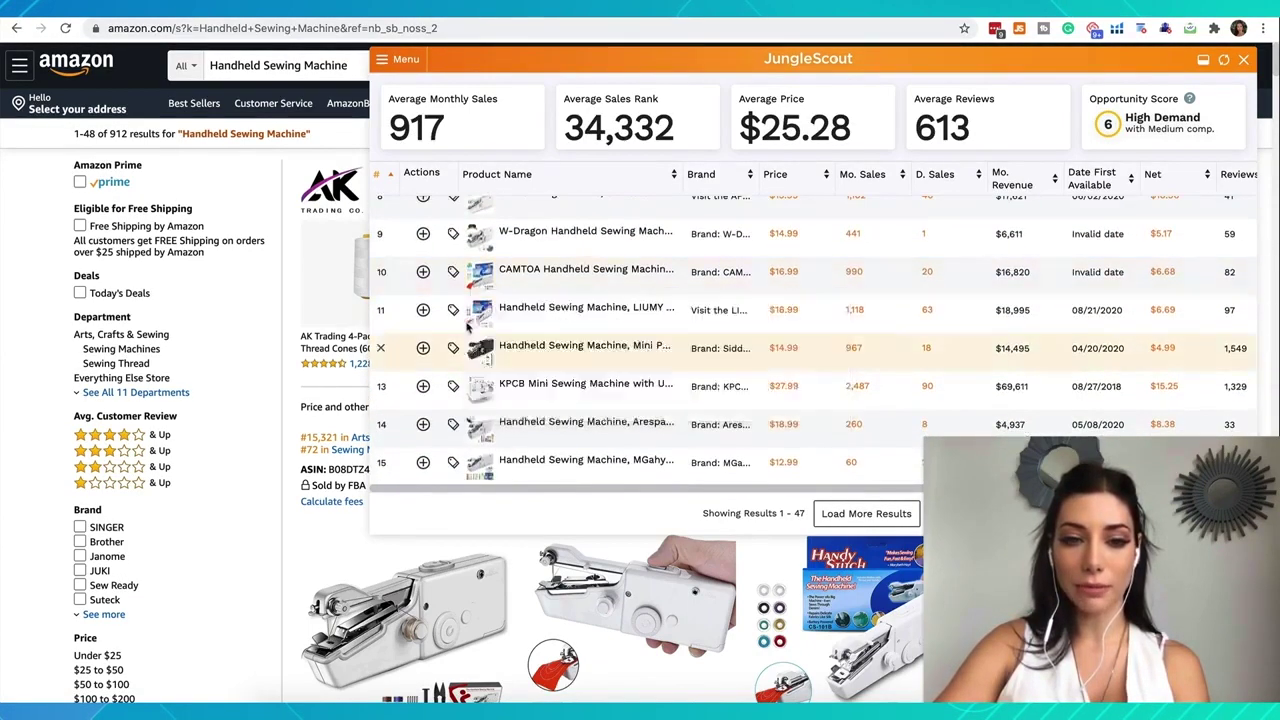
{"action": "mouse_move", "coordinate": [481, 400]}
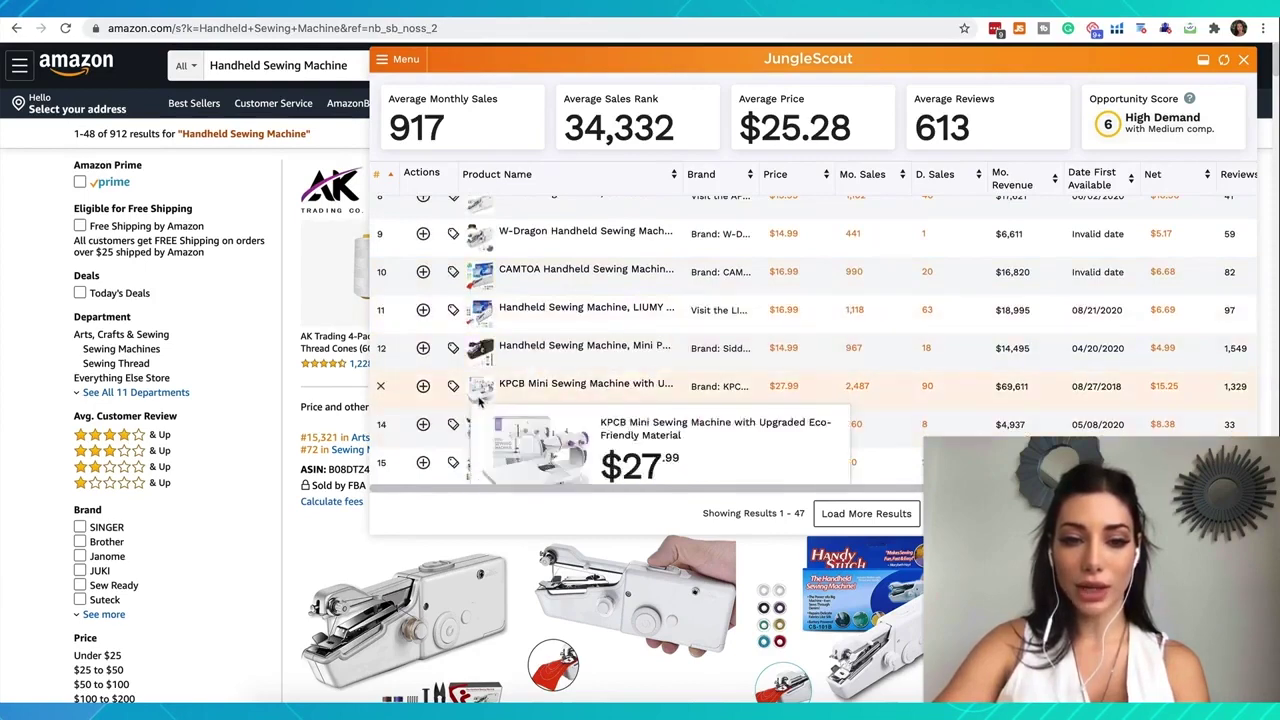
{"action": "scroll", "coordinate": [481, 400], "scroll_direction": "down", "scroll_amount": 4}
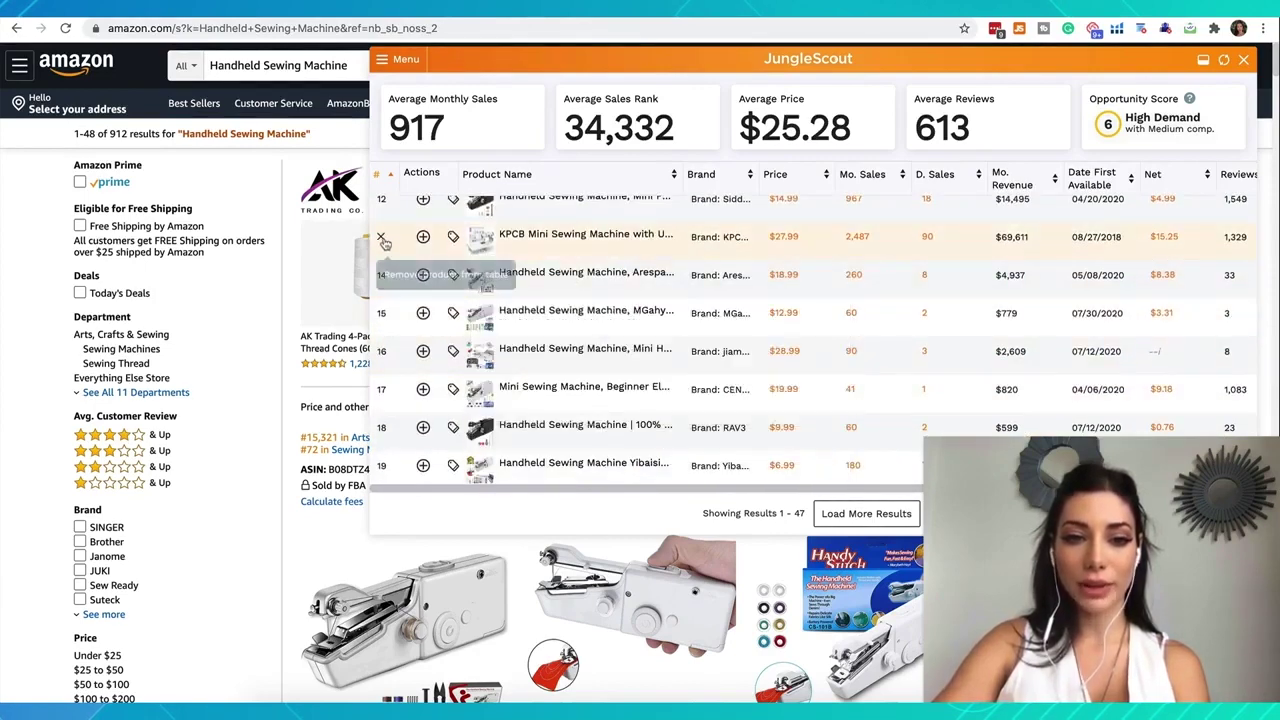
{"action": "left_click", "coordinate": [381, 240]}
Remove the remaining non-handheld machines among the middle results, including both Varmax models and the SINGER Start 1304
{"action": "mouse_move", "coordinate": [495, 248]}
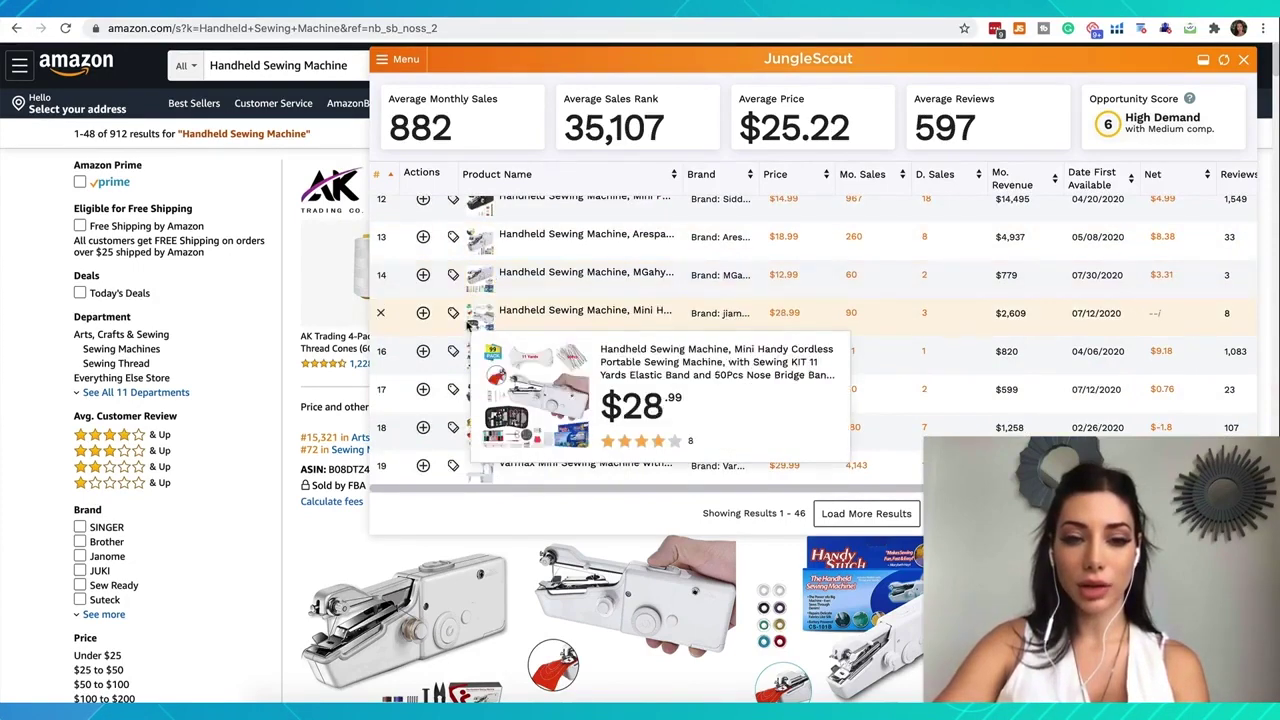
{"action": "mouse_move", "coordinate": [470, 397]}
{"action": "scroll", "coordinate": [470, 397], "scroll_direction": "down", "scroll_amount": 1}
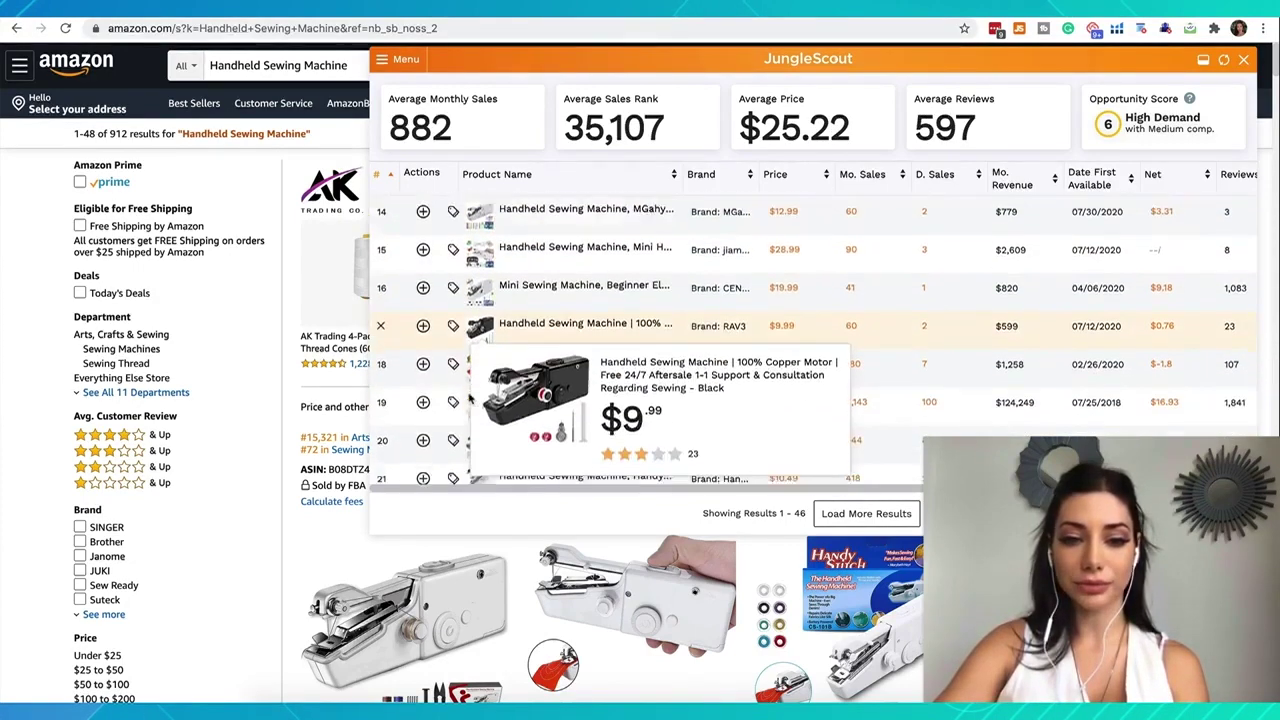
{"action": "scroll", "coordinate": [470, 385], "scroll_direction": "down", "scroll_amount": 3}
{"action": "left_click", "coordinate": [380, 306]}
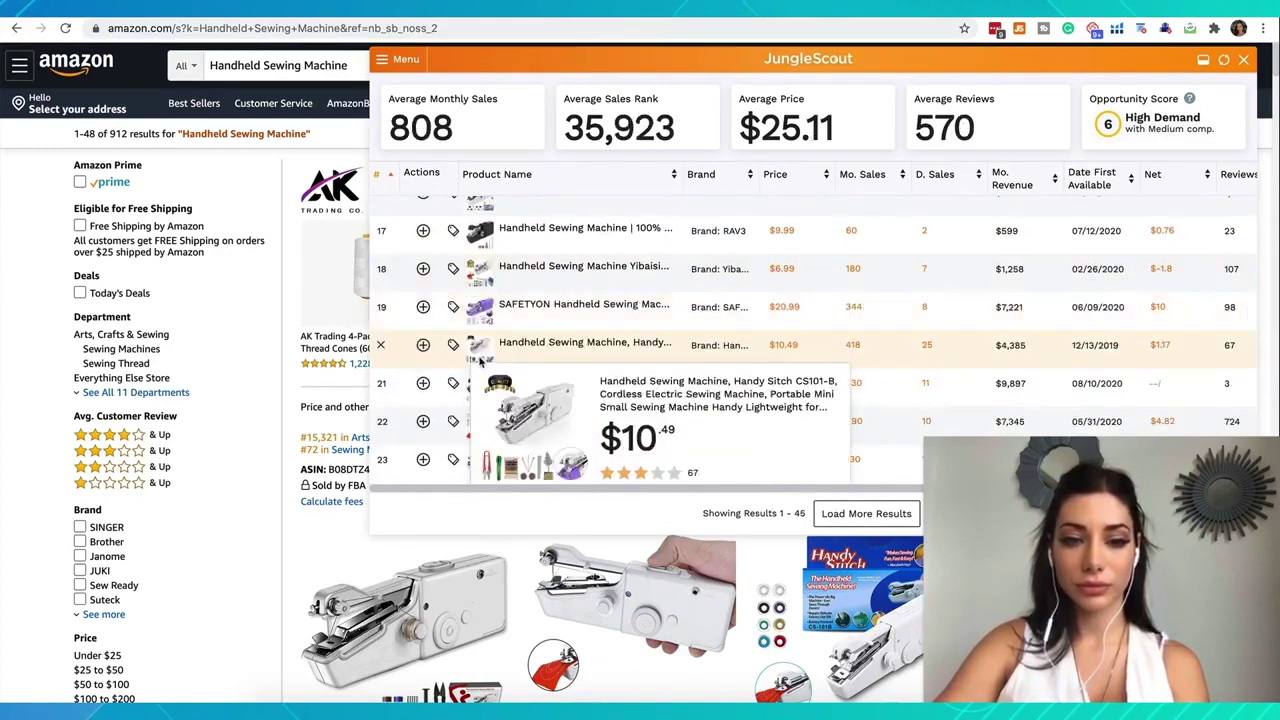
{"action": "scroll", "coordinate": [475, 365], "scroll_direction": "down", "scroll_amount": 10}
{"action": "left_click", "coordinate": [380, 244]}
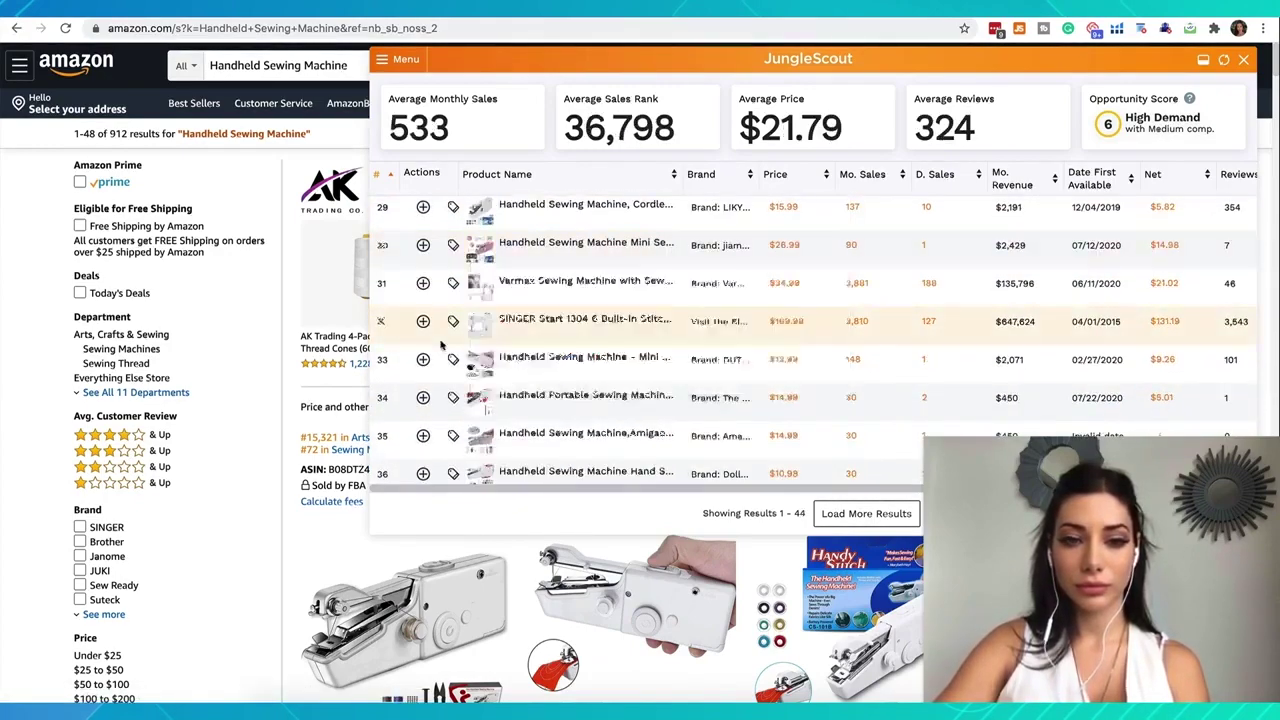
{"action": "left_click", "coordinate": [381, 285]}
{"action": "left_click", "coordinate": [381, 285]}
Check the product images at the end of the results and remove the WeluvFit Mini Portable Sewing Machine Kit
{"action": "scroll", "coordinate": [416, 345], "scroll_direction": "down", "scroll_amount": 2}
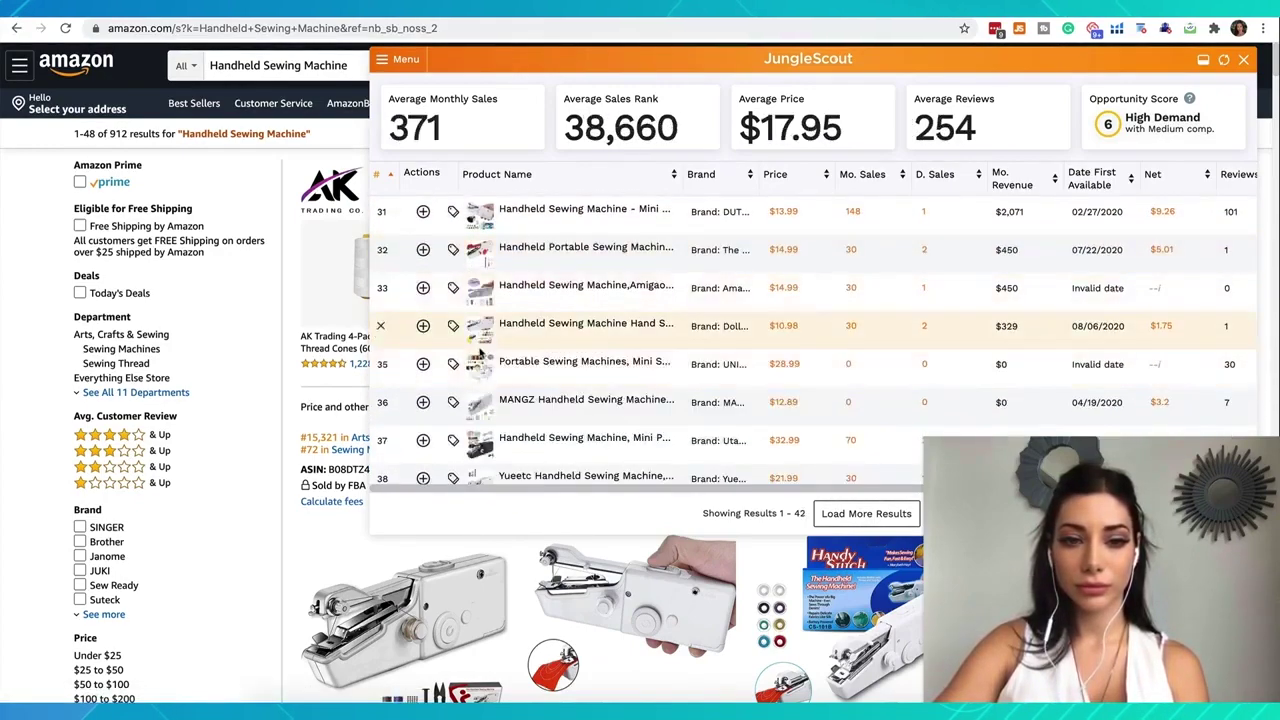
{"action": "scroll", "coordinate": [450, 345], "scroll_direction": "down", "scroll_amount": 1}
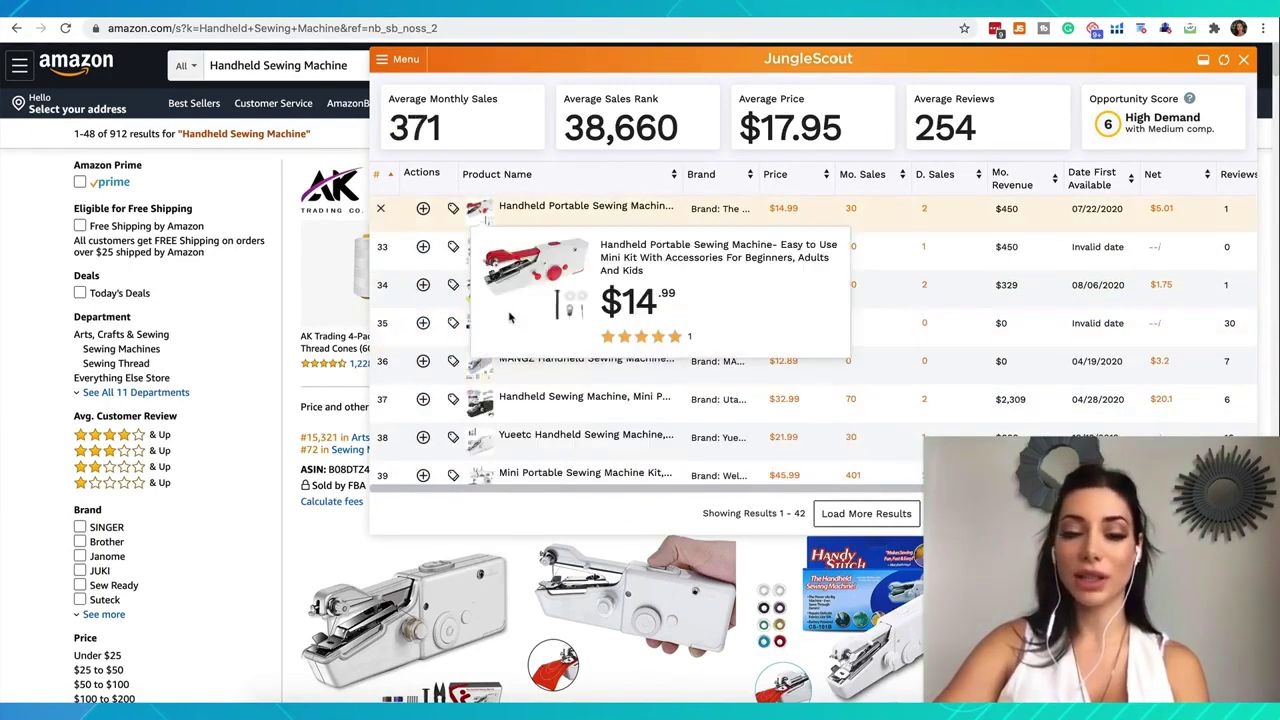
{"action": "mouse_move", "coordinate": [474, 326]}
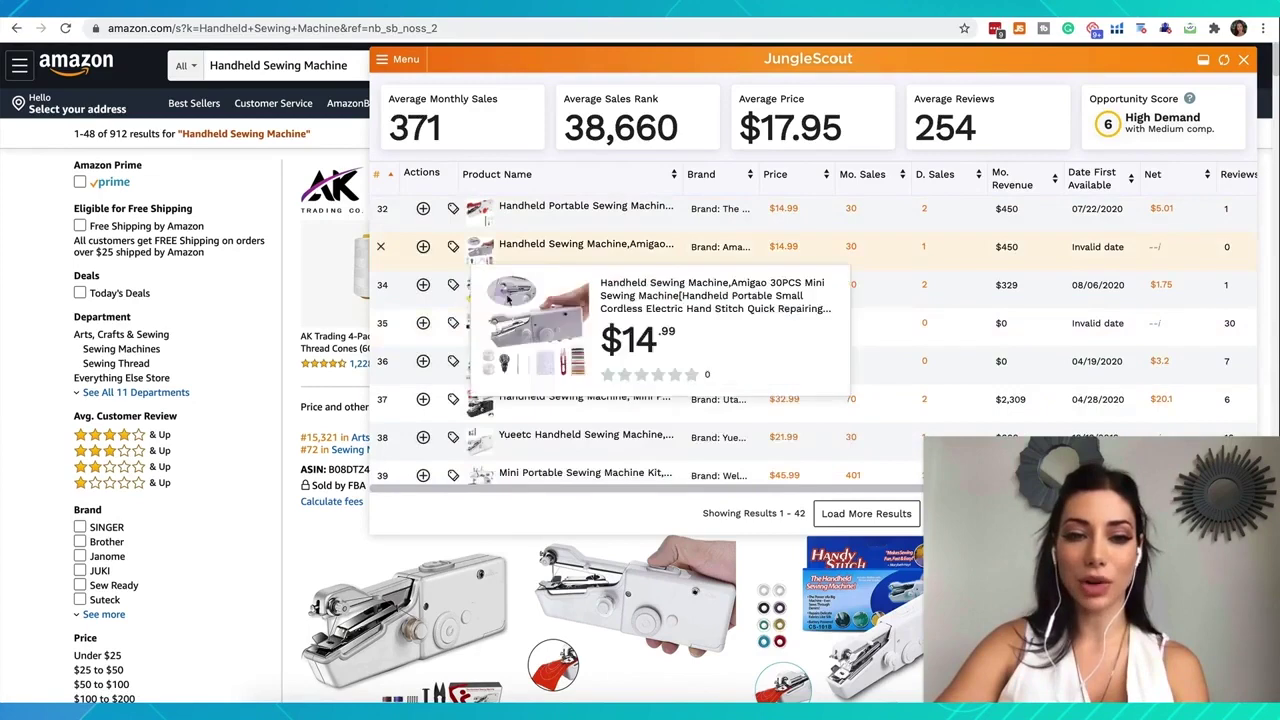
{"action": "mouse_move", "coordinate": [473, 292]}
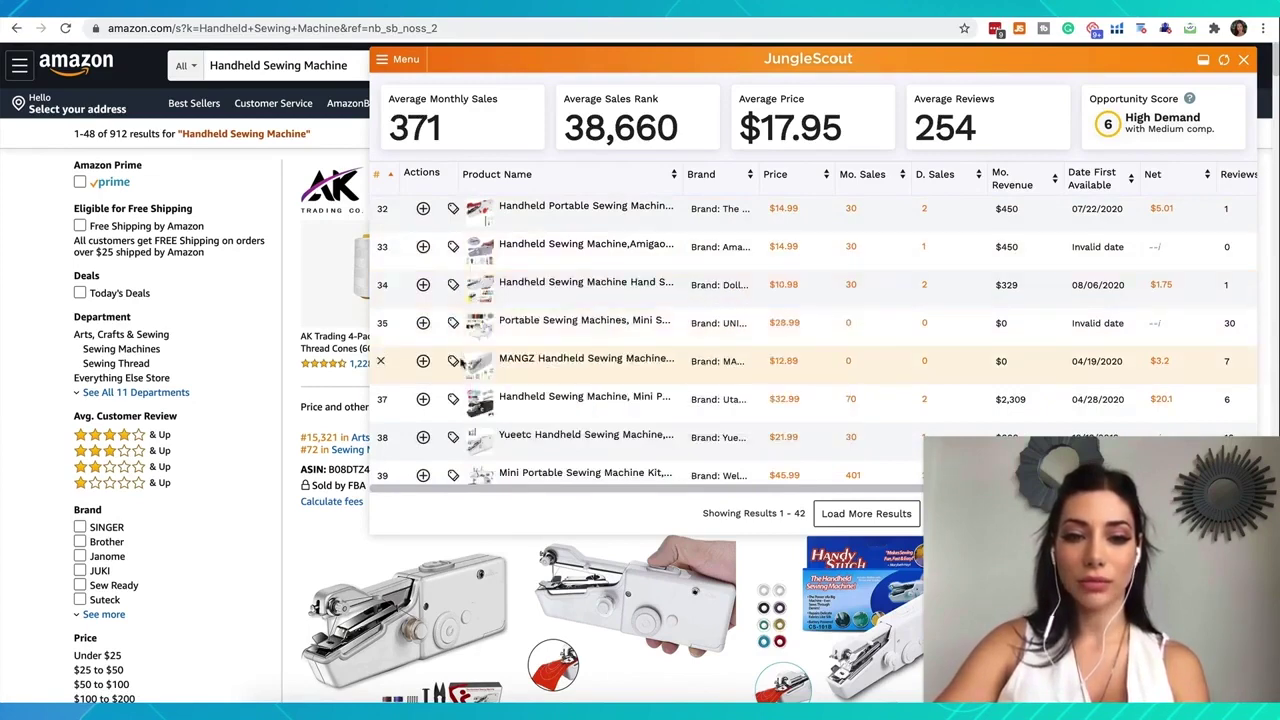
{"action": "scroll", "coordinate": [465, 360], "scroll_direction": "down", "scroll_amount": 2}
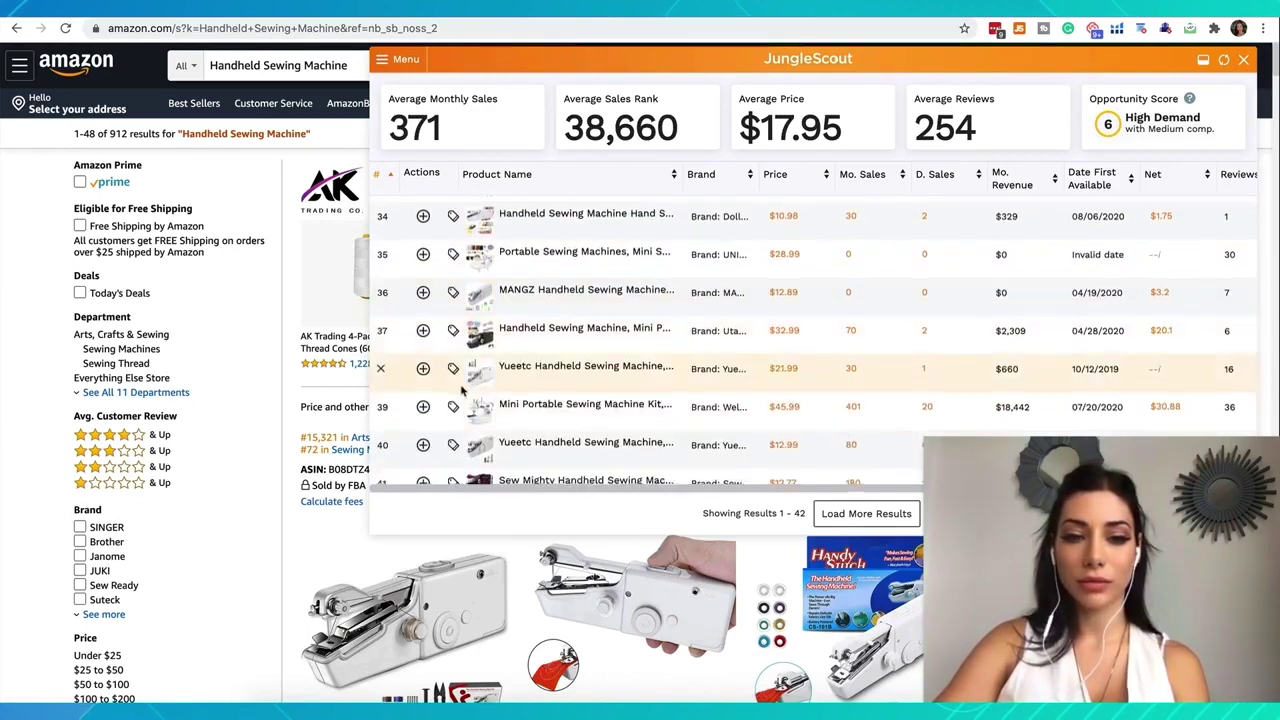
{"action": "scroll", "coordinate": [465, 398], "scroll_direction": "down", "scroll_amount": 4}
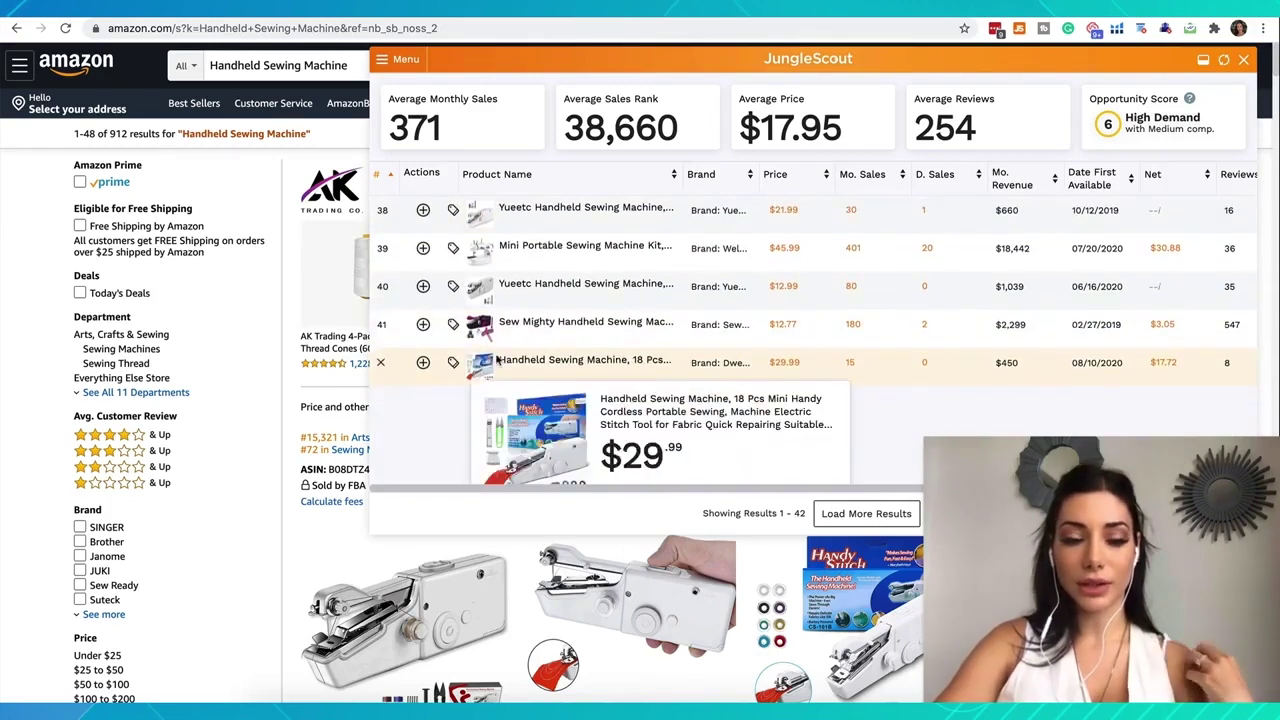
{"action": "mouse_move", "coordinate": [452, 248]}
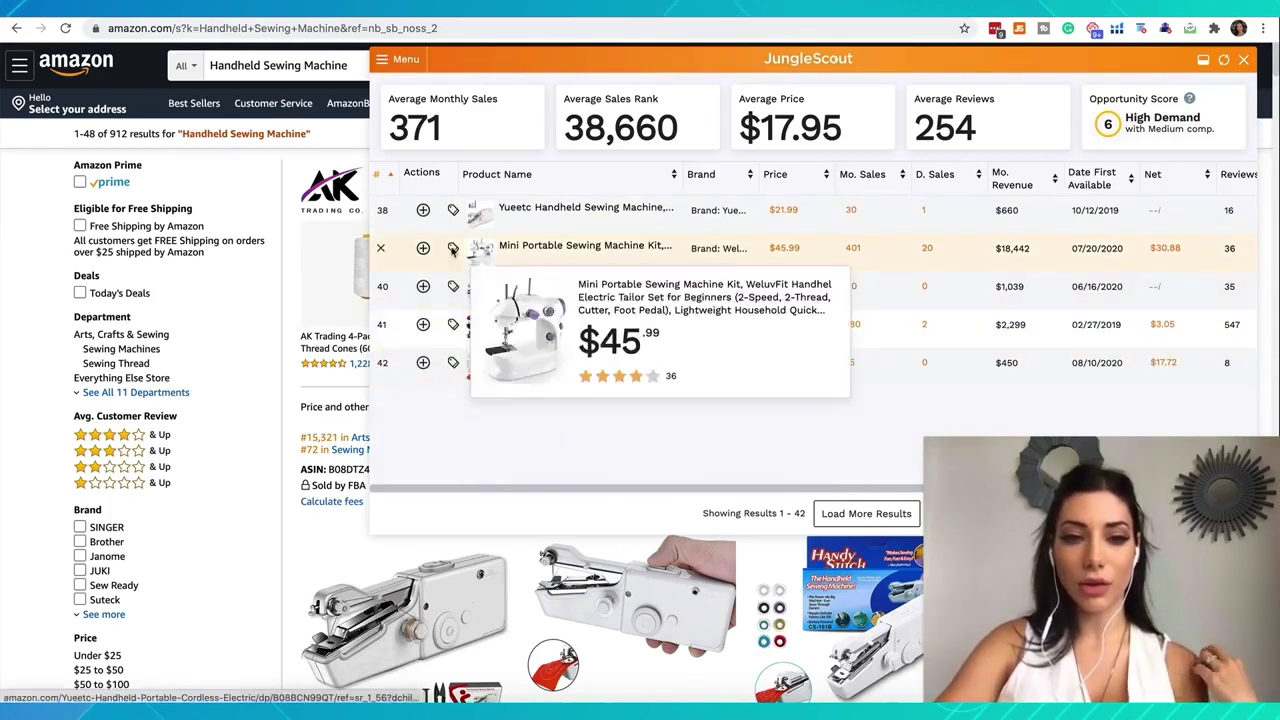
{"action": "left_click", "coordinate": [380, 247]}
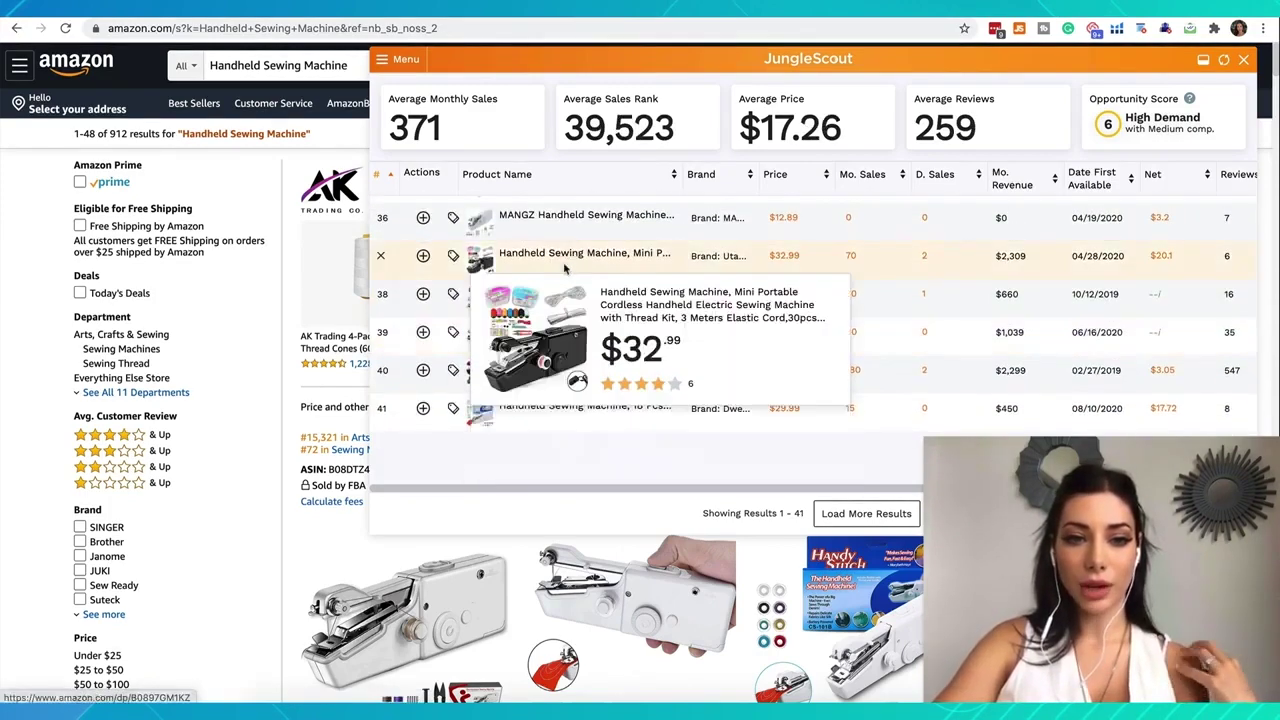
Review the price, monthly sales, revenue, net and rating of the remaining handheld sewing machines from the first result onward
{"action": "scroll", "coordinate": [565, 250], "scroll_direction": "up", "scroll_amount": 5}
{"action": "scroll", "coordinate": [555, 241], "scroll_direction": "up", "scroll_amount": 2}
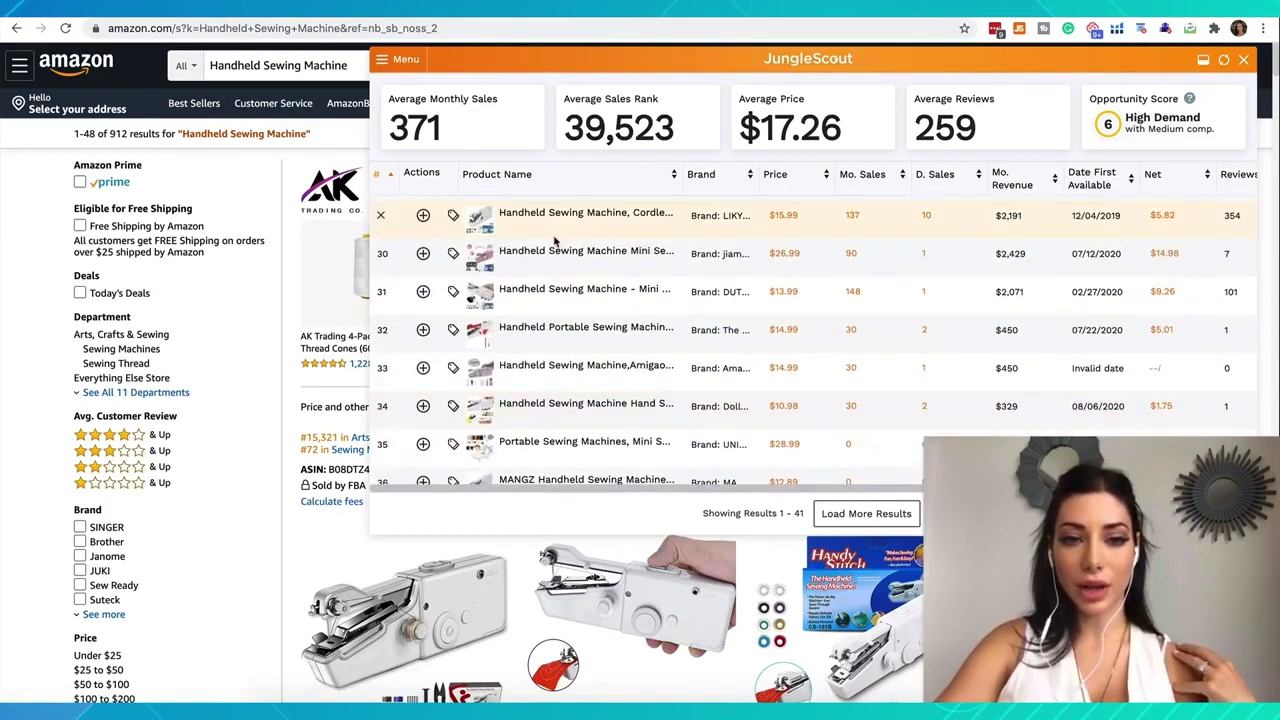
{"action": "scroll", "coordinate": [555, 241], "scroll_direction": "up", "scroll_amount": 15}
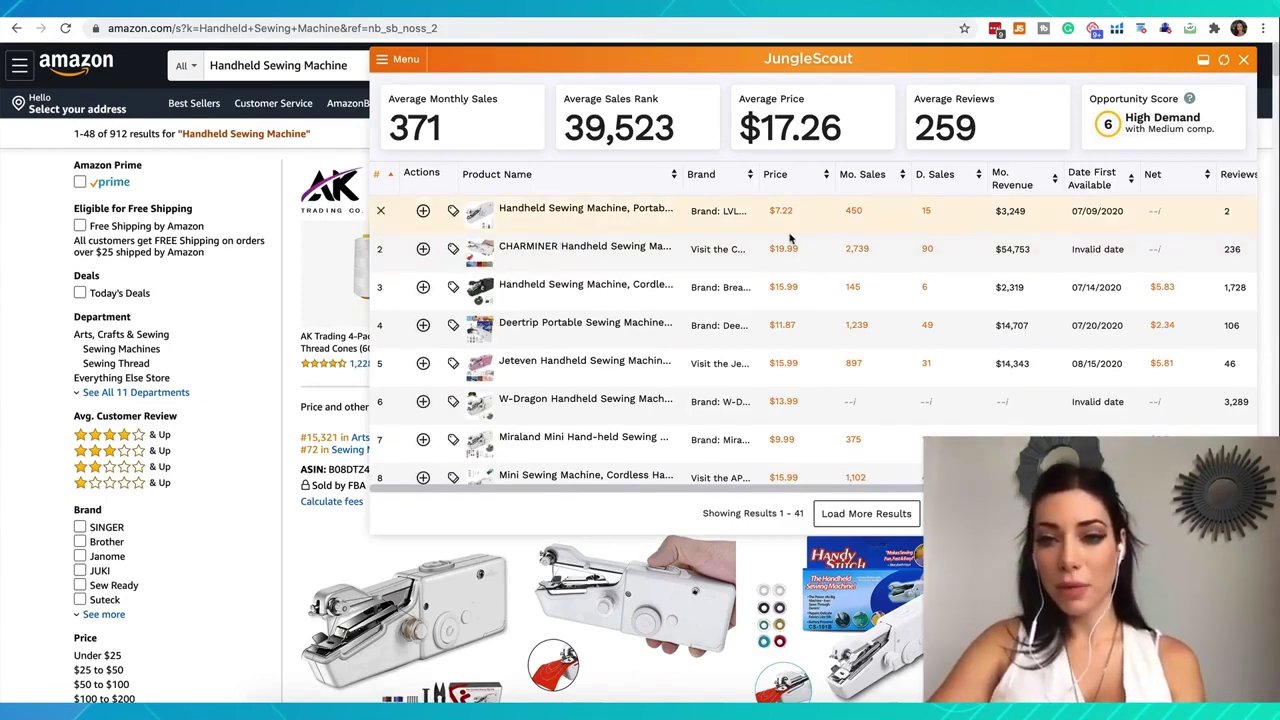
{"action": "scroll", "coordinate": [790, 238], "scroll_direction": "right", "scroll_amount": 4}
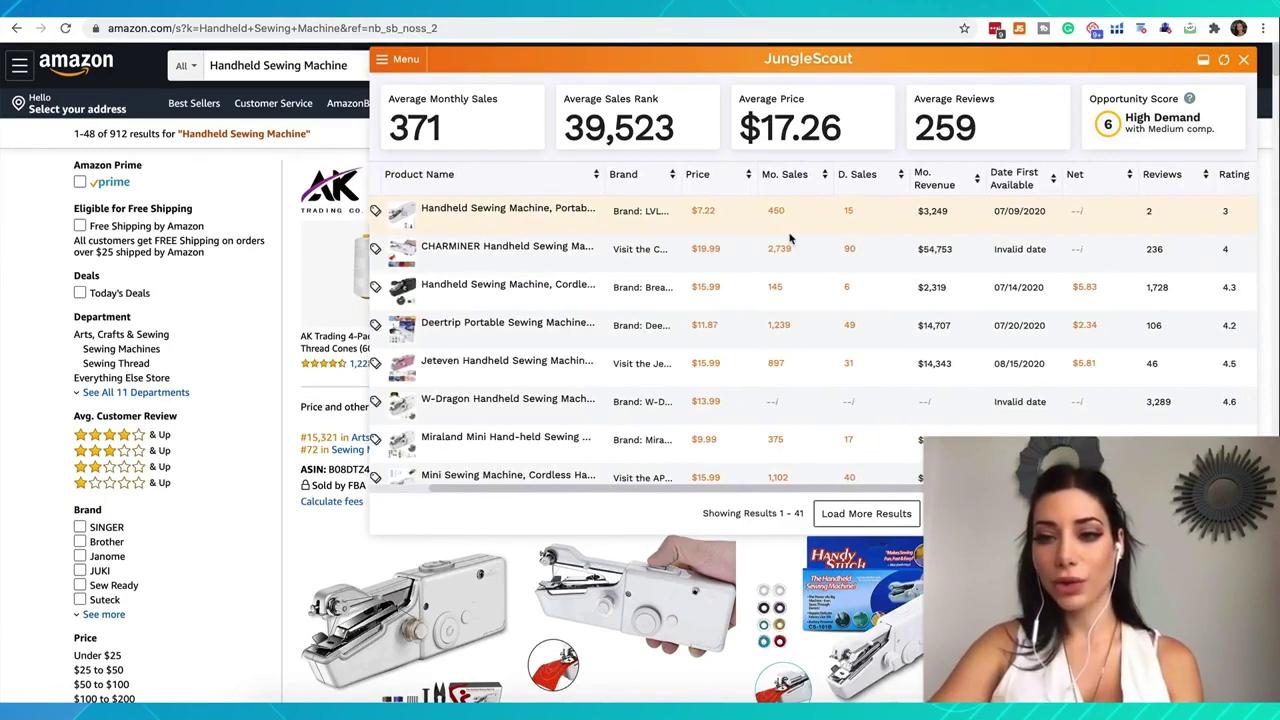
{"action": "scroll", "coordinate": [790, 238], "scroll_direction": "right", "scroll_amount": 2}
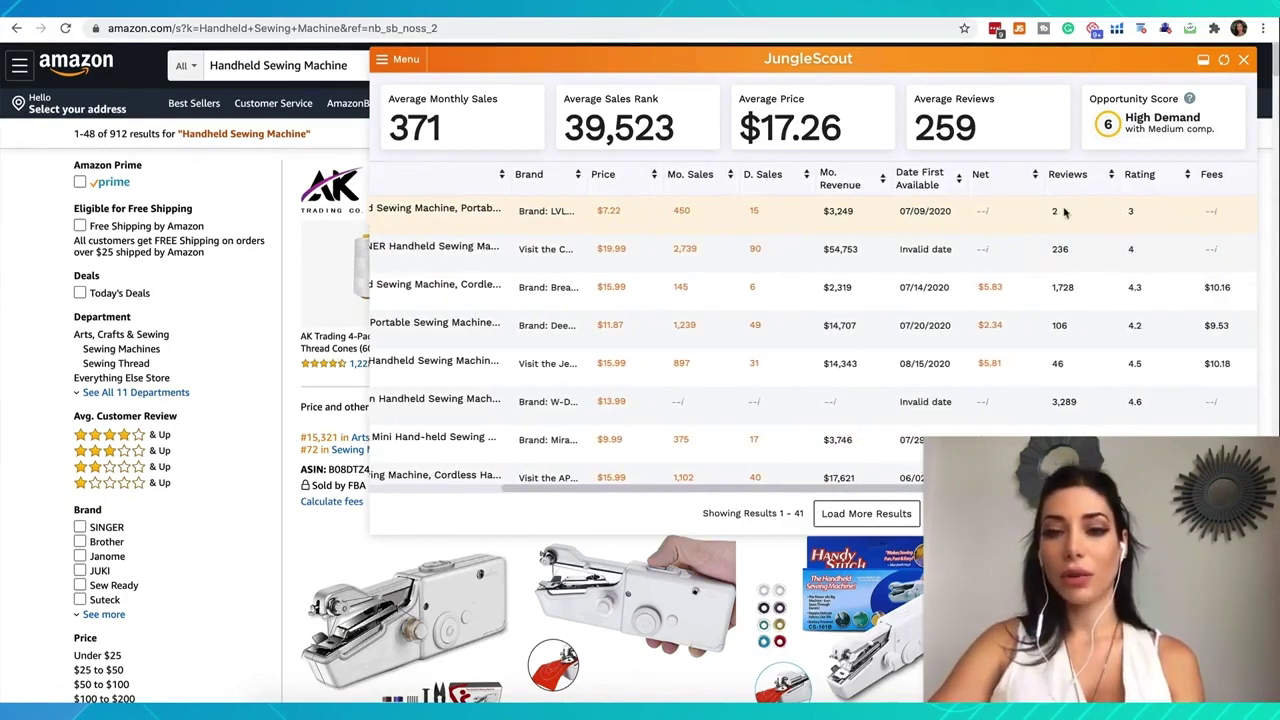
{"action": "scroll", "coordinate": [1065, 211], "scroll_direction": "left", "scroll_amount": 1}
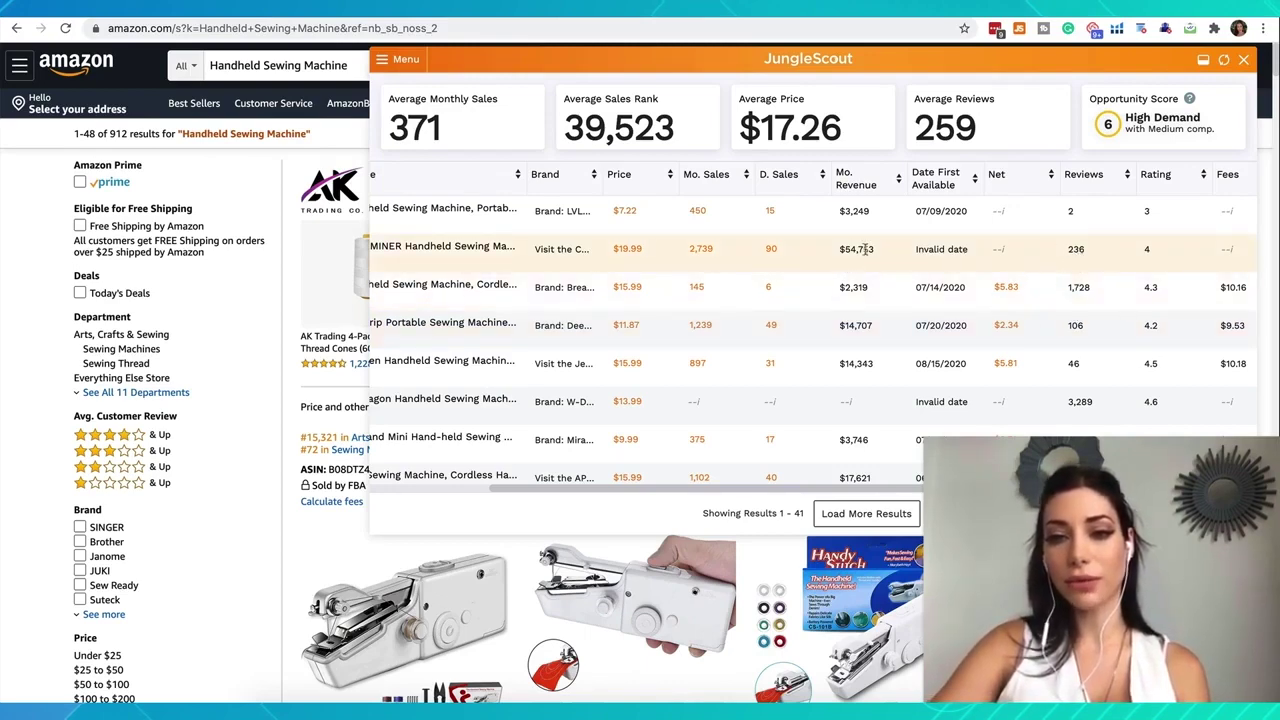
{"action": "mouse_move", "coordinate": [997, 254]}
{"action": "scroll", "coordinate": [997, 255], "scroll_direction": "down", "scroll_amount": 1}
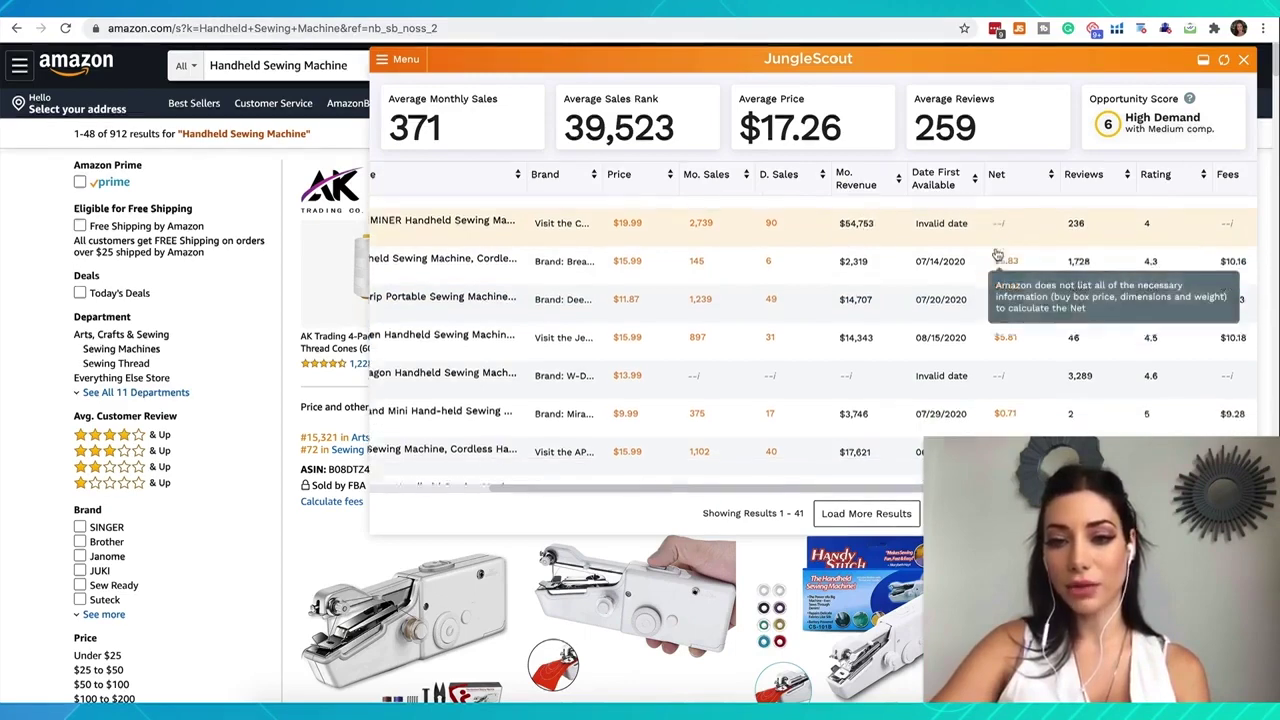
{"action": "scroll", "coordinate": [997, 255], "scroll_direction": "down", "scroll_amount": 1}
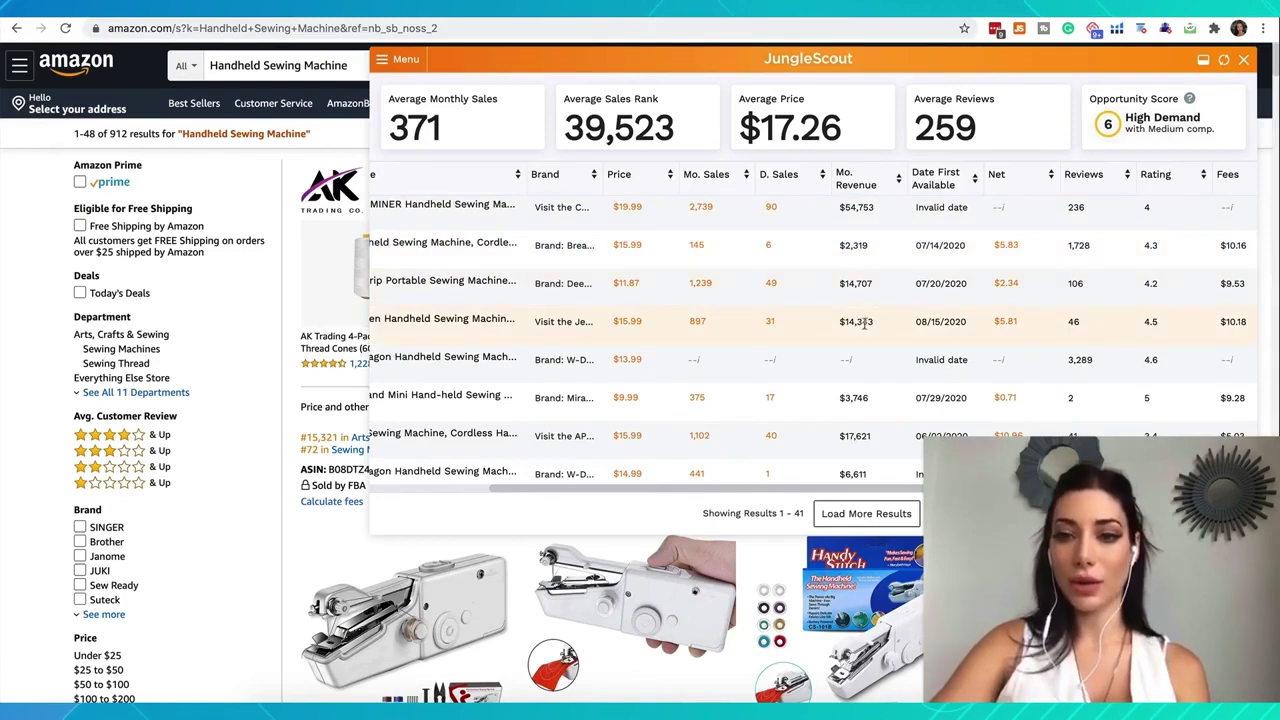
{"action": "scroll", "coordinate": [1085, 340], "scroll_direction": "down", "scroll_amount": 1}
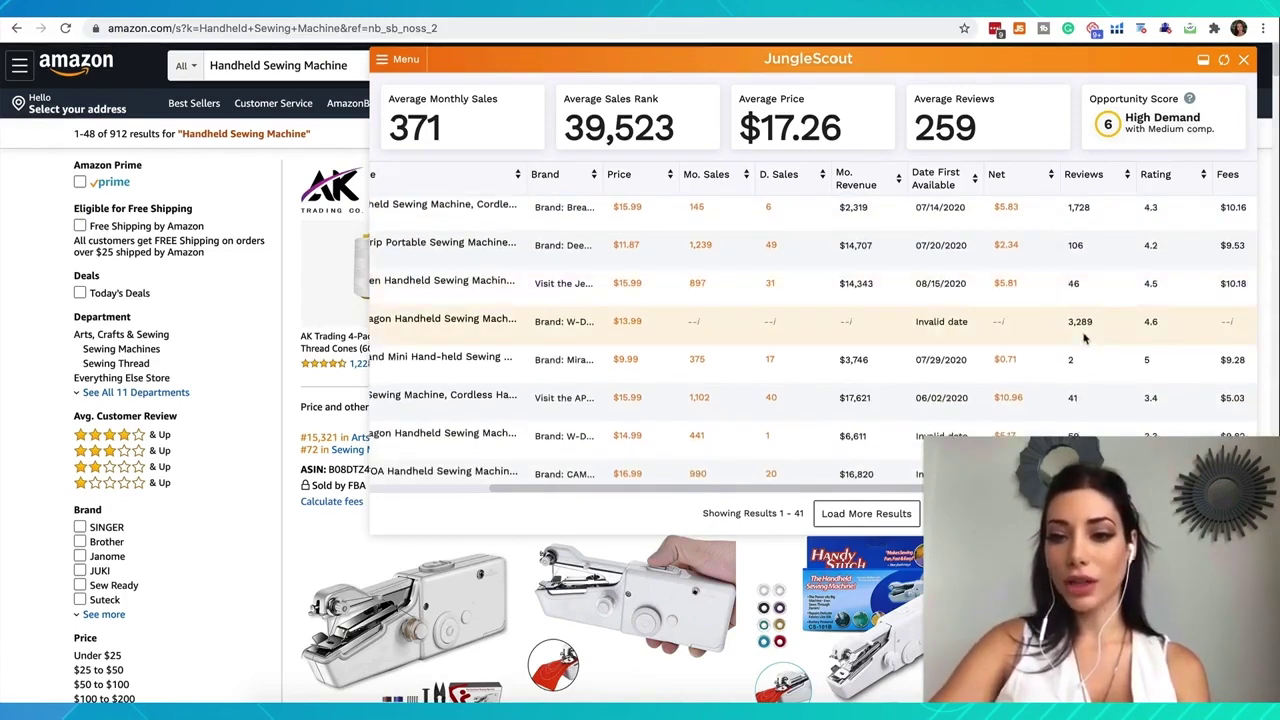
Compare the review counts of the handheld sewing machines with their monthly sales and revenue, highlighting notable counts to judge competition
{"action": "scroll", "coordinate": [1085, 340], "scroll_direction": "up", "scroll_amount": 1}
{"action": "left_click_drag", "start_coordinate": [1066, 329], "coordinate": [1105, 337]}
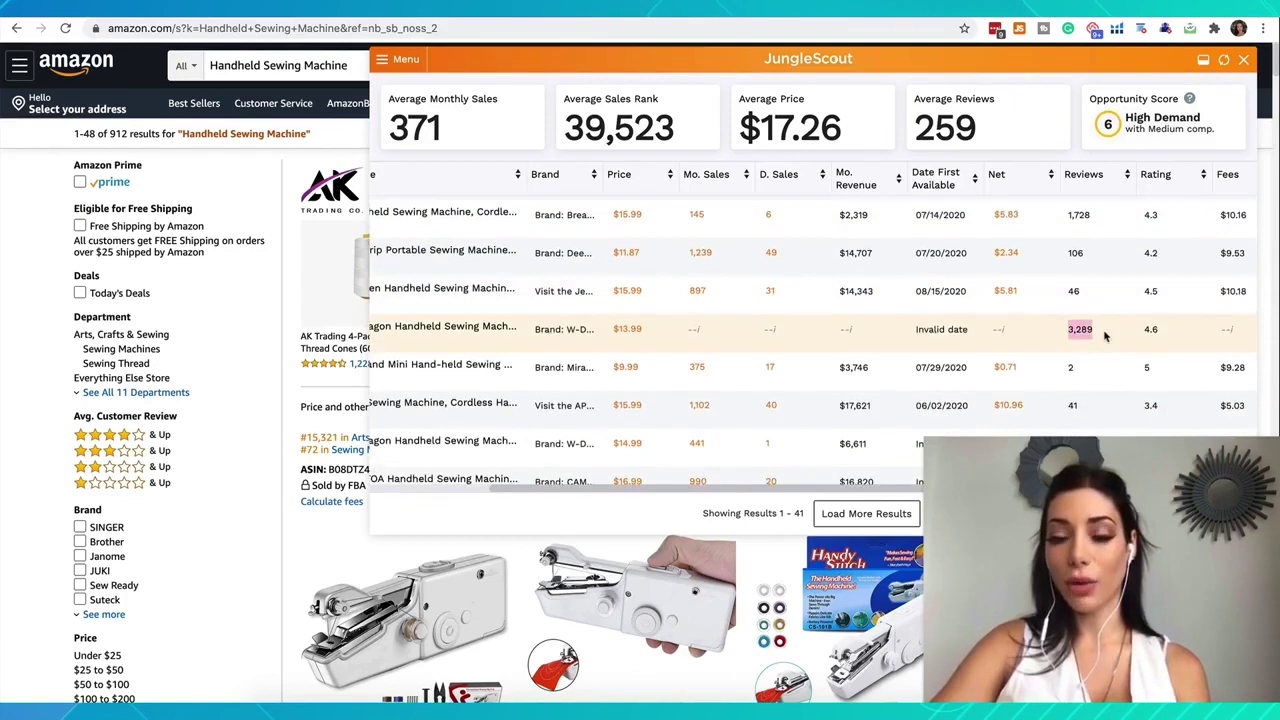
{"action": "scroll", "coordinate": [1105, 337], "scroll_direction": "up", "scroll_amount": 1}
{"action": "left_click_drag", "start_coordinate": [1066, 267], "coordinate": [1092, 268]}
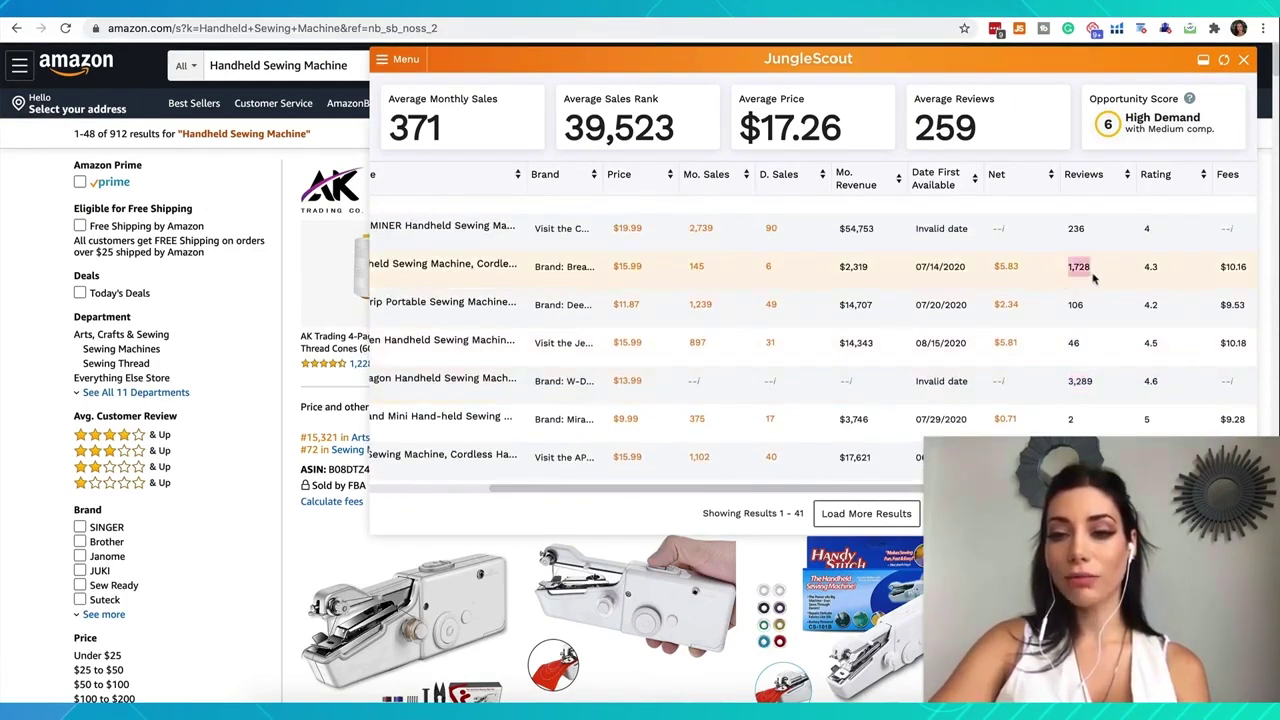
{"action": "left_click_drag", "start_coordinate": [1090, 343], "coordinate": [1066, 312]}
{"action": "scroll", "coordinate": [1068, 312], "scroll_direction": "down", "scroll_amount": 5}
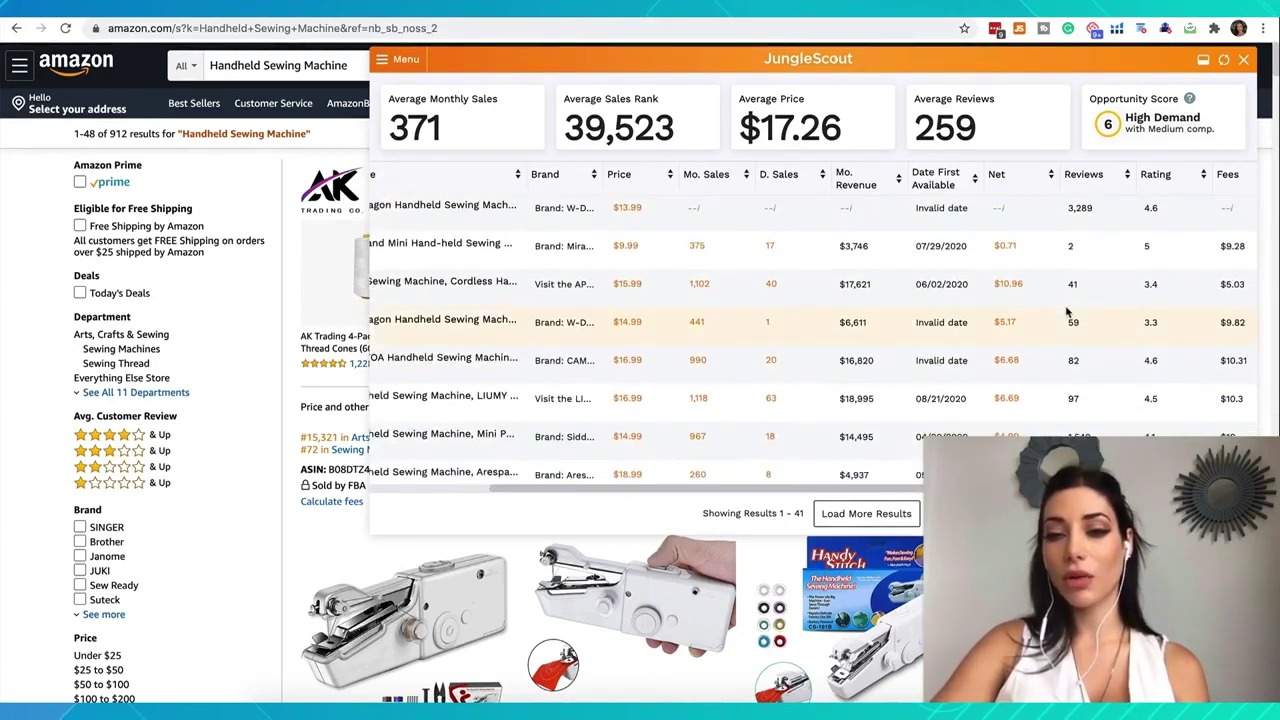
{"action": "left_click_drag", "start_coordinate": [1083, 356], "coordinate": [1068, 352]}
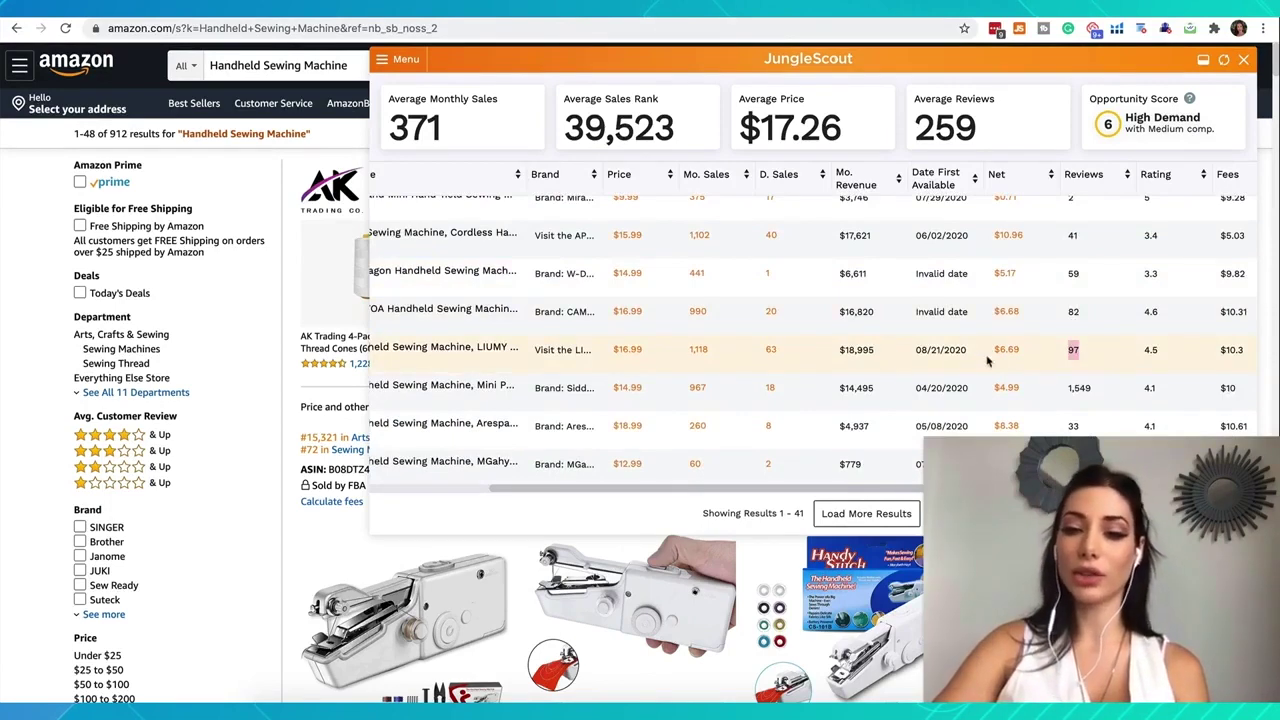
{"action": "double_click", "coordinate": [1079, 389]}
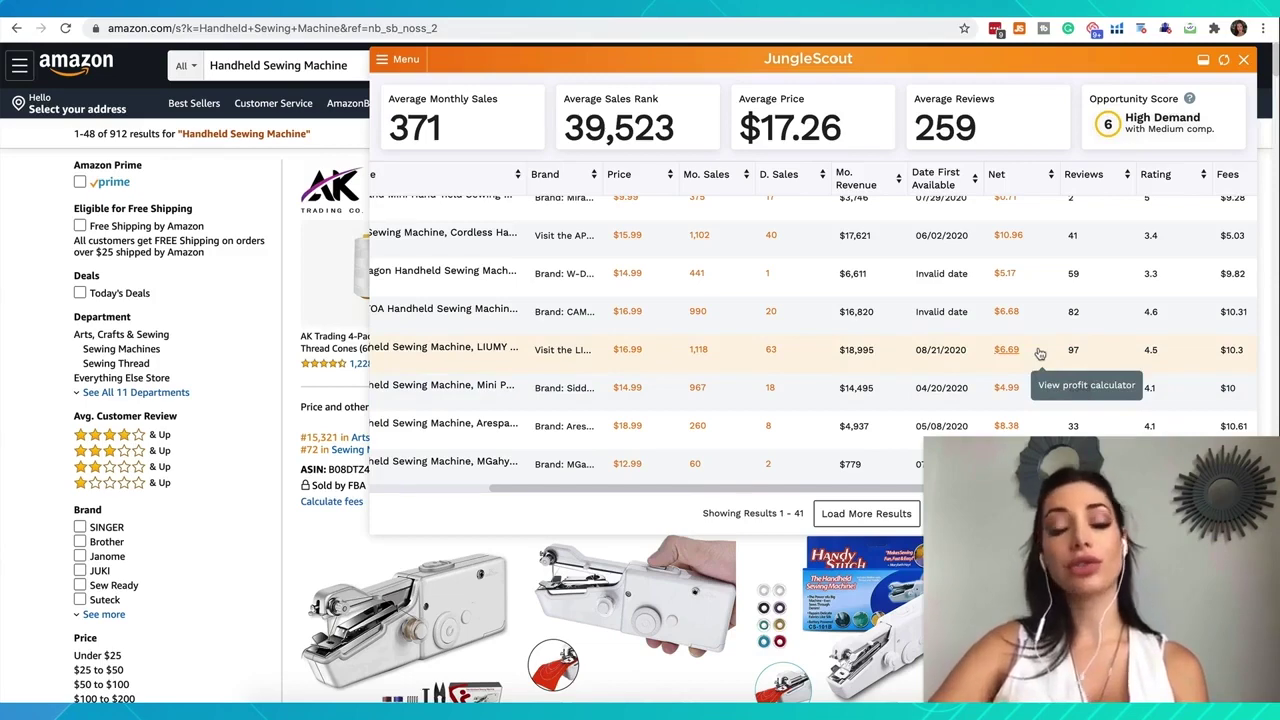
{"action": "scroll", "coordinate": [1040, 353], "scroll_direction": "up", "scroll_amount": 5}
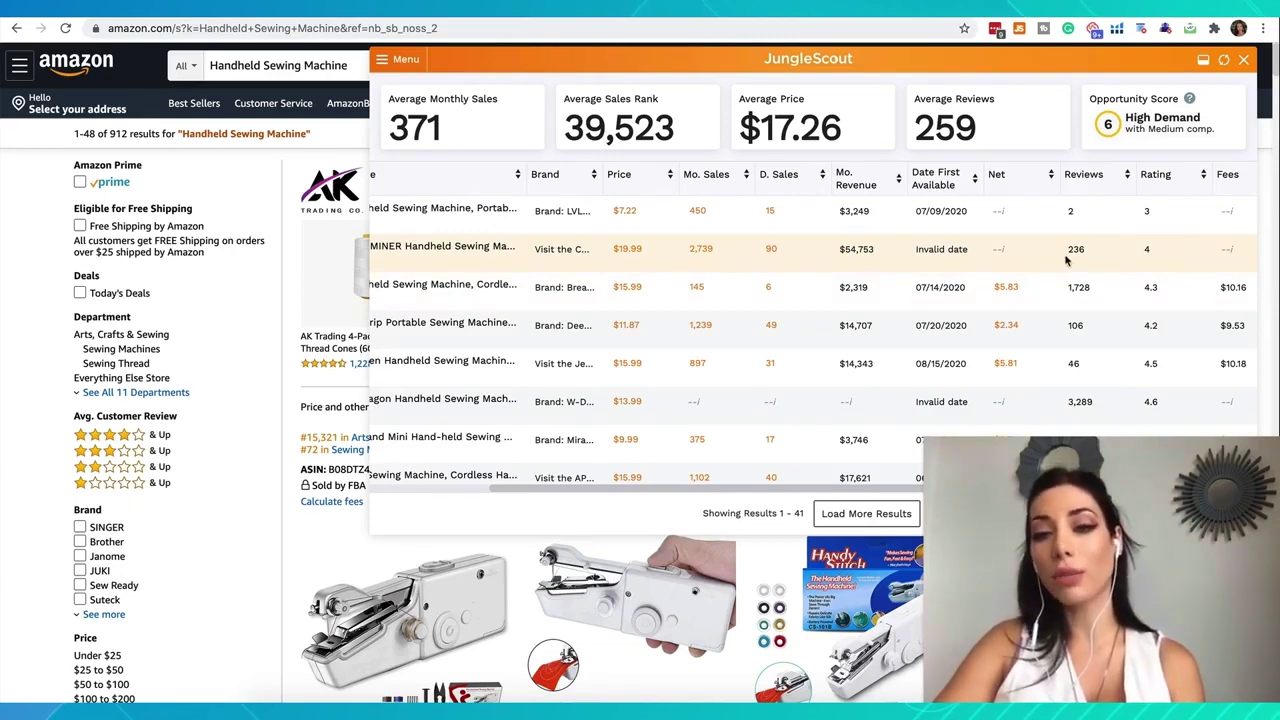
{"action": "scroll", "coordinate": [1066, 260], "scroll_direction": "down", "scroll_amount": 5}
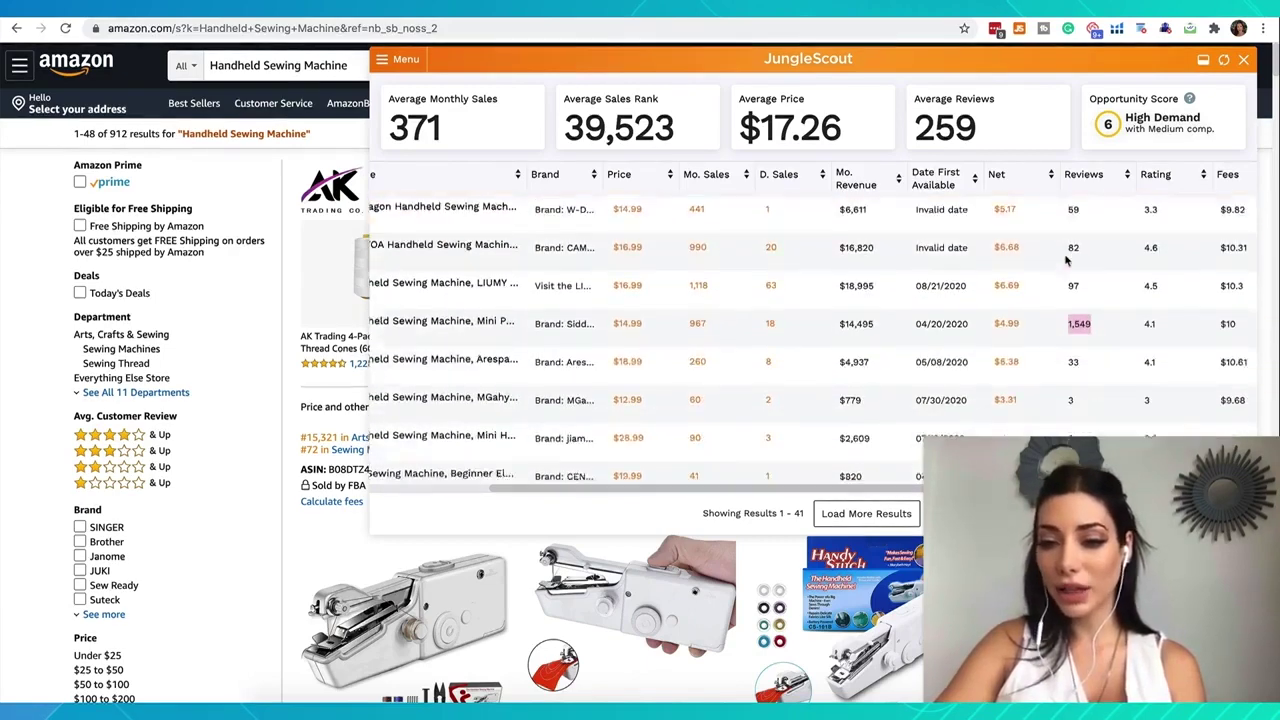
Check the review counts of the remaining handheld sewing machines further down the Jungle Scout results
{"action": "scroll", "coordinate": [1072, 310], "scroll_direction": "down", "scroll_amount": 2}
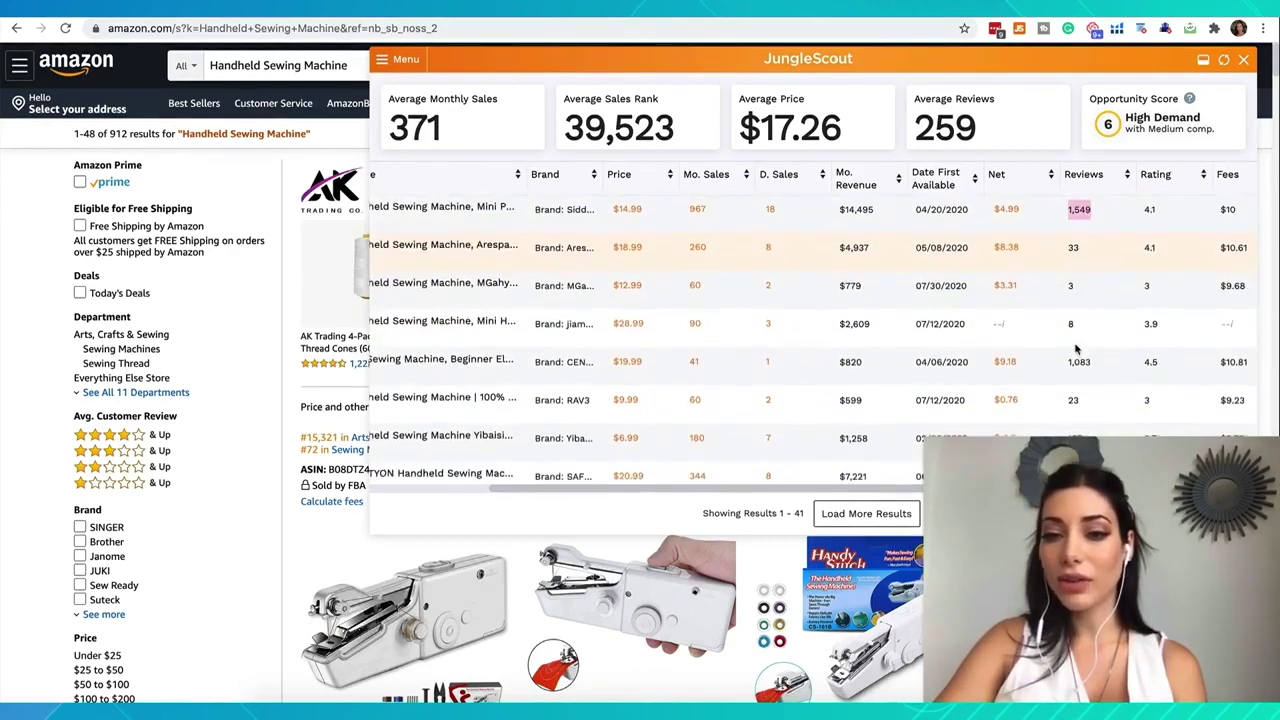
{"action": "scroll", "coordinate": [1078, 322], "scroll_direction": "down", "scroll_amount": 4}
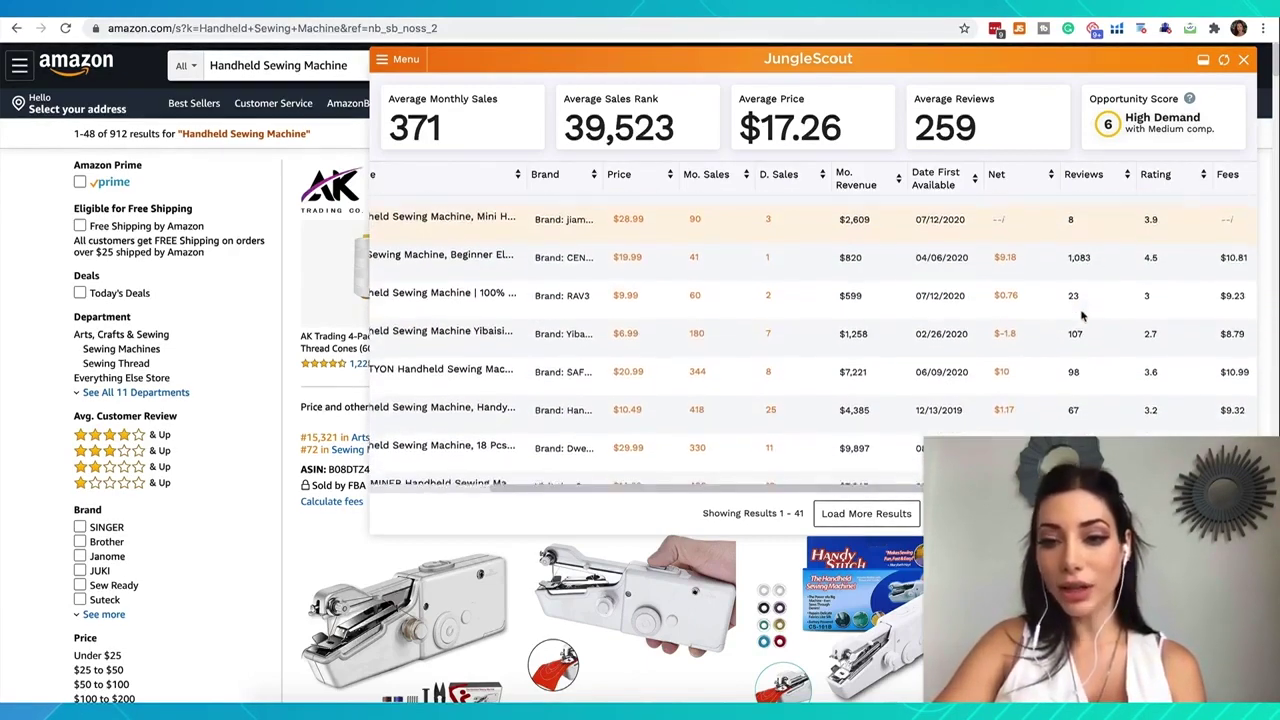
{"action": "scroll", "coordinate": [1081, 316], "scroll_direction": "down", "scroll_amount": 2}
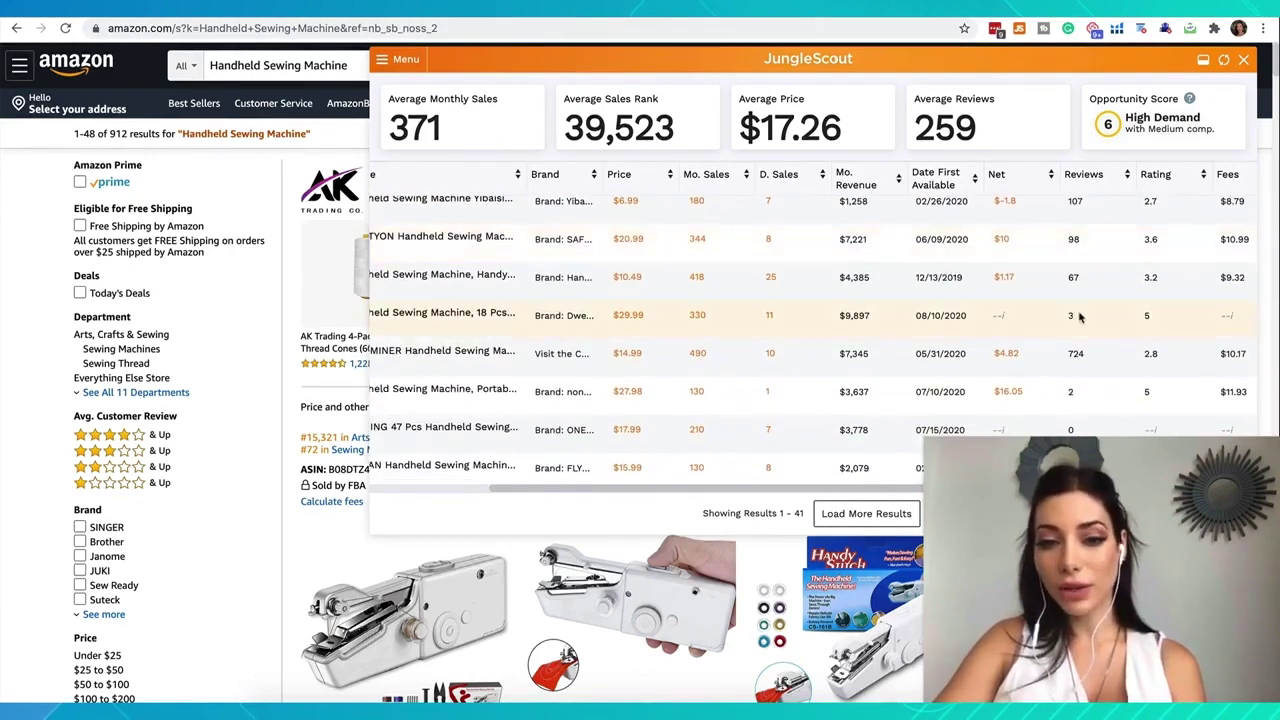
{"action": "scroll", "coordinate": [1080, 316], "scroll_direction": "down", "scroll_amount": 2}
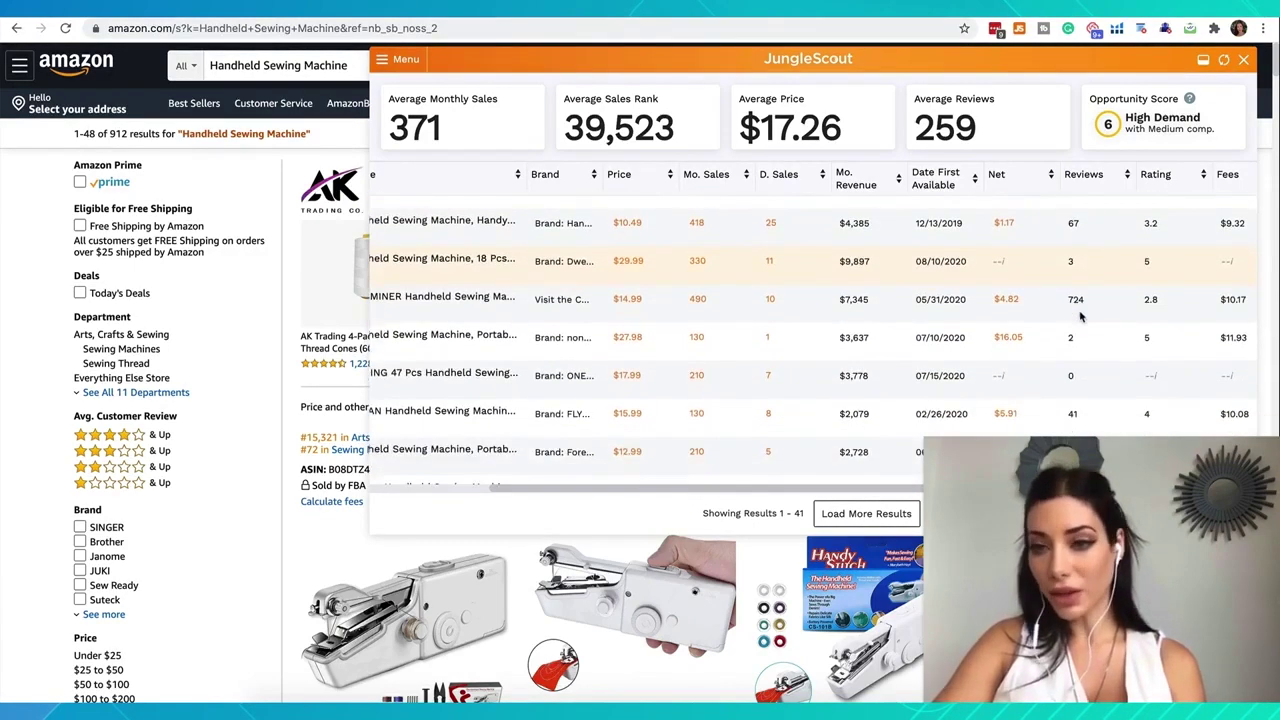
{"action": "scroll", "coordinate": [1080, 316], "scroll_direction": "down", "scroll_amount": 5}
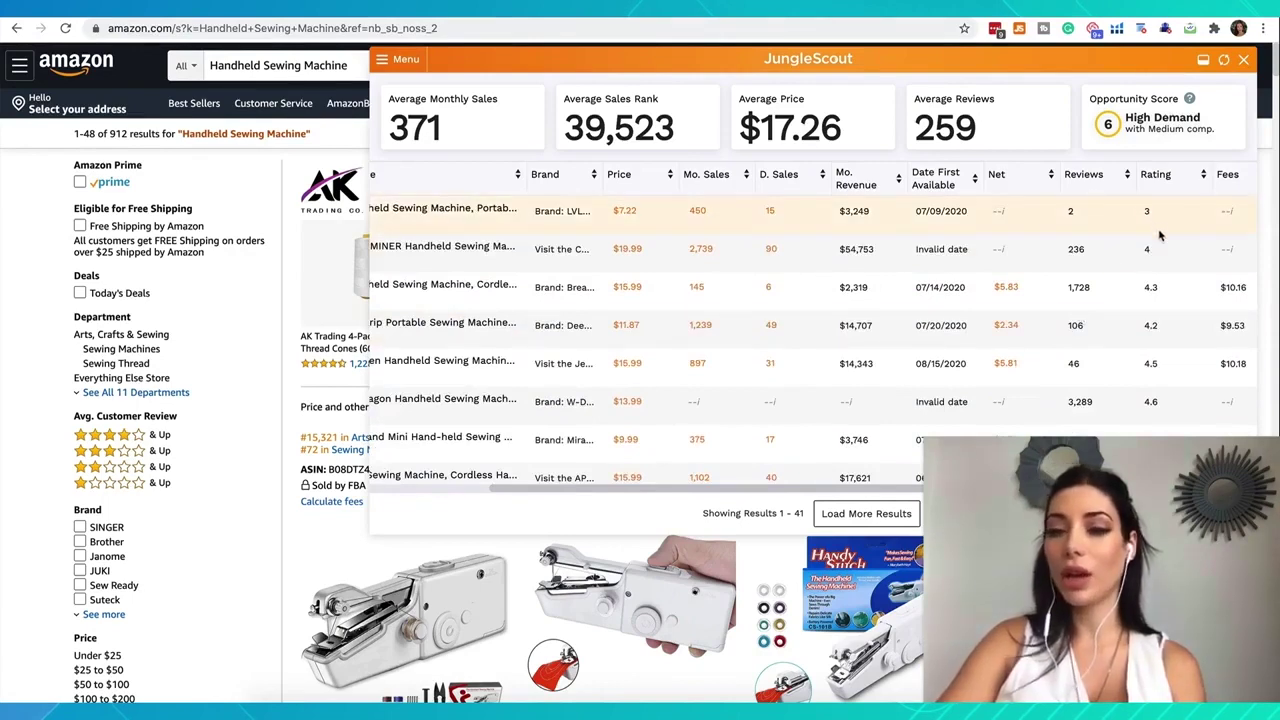
Compare the star ratings of the handheld sewing machines, working down from the first listings
{"action": "scroll", "coordinate": [1156, 267], "scroll_direction": "down", "scroll_amount": 2}
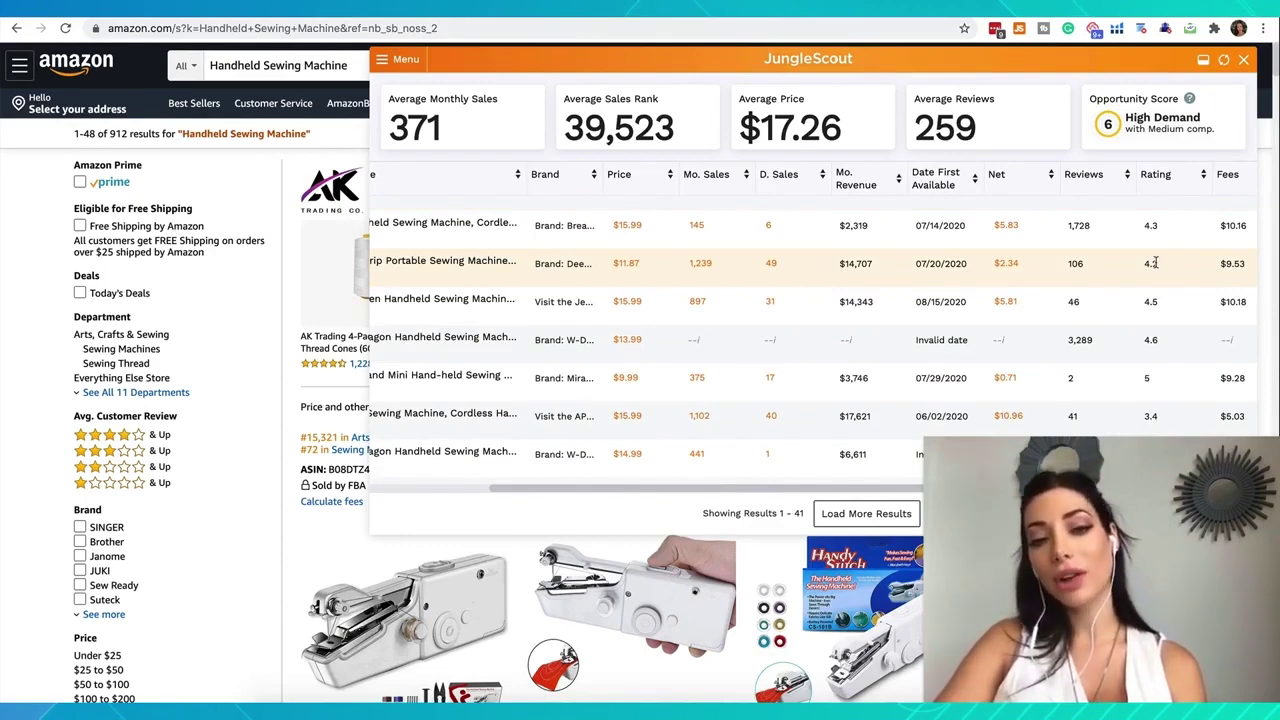
{"action": "scroll", "coordinate": [1155, 263], "scroll_direction": "down", "scroll_amount": 2}
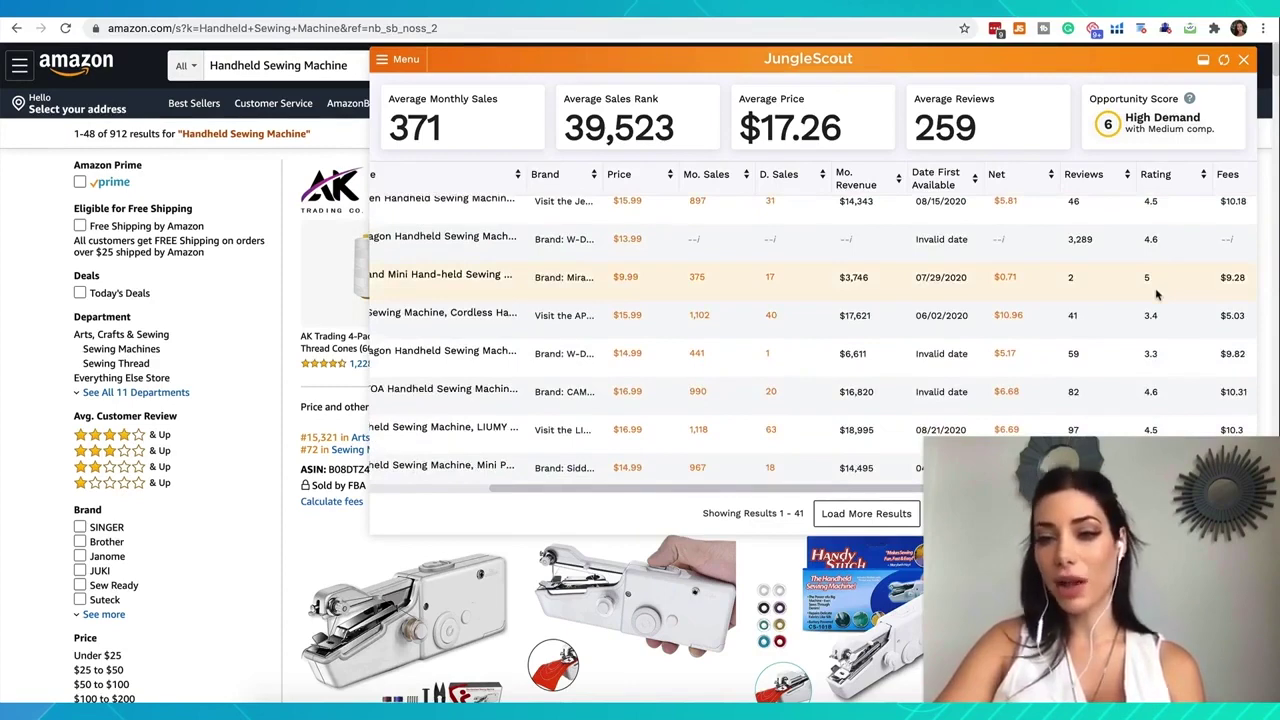
{"action": "scroll", "coordinate": [1155, 300], "scroll_direction": "down", "scroll_amount": 2}
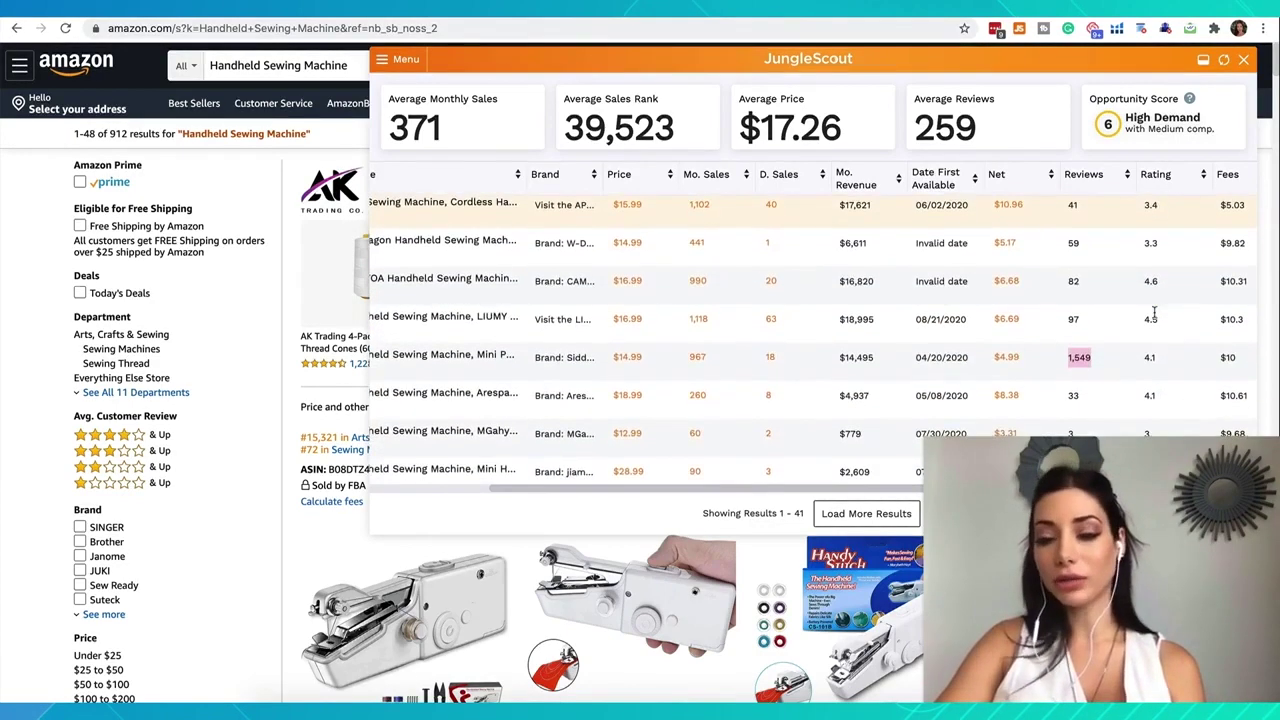
{"action": "scroll", "coordinate": [1153, 312], "scroll_direction": "down", "scroll_amount": 8}
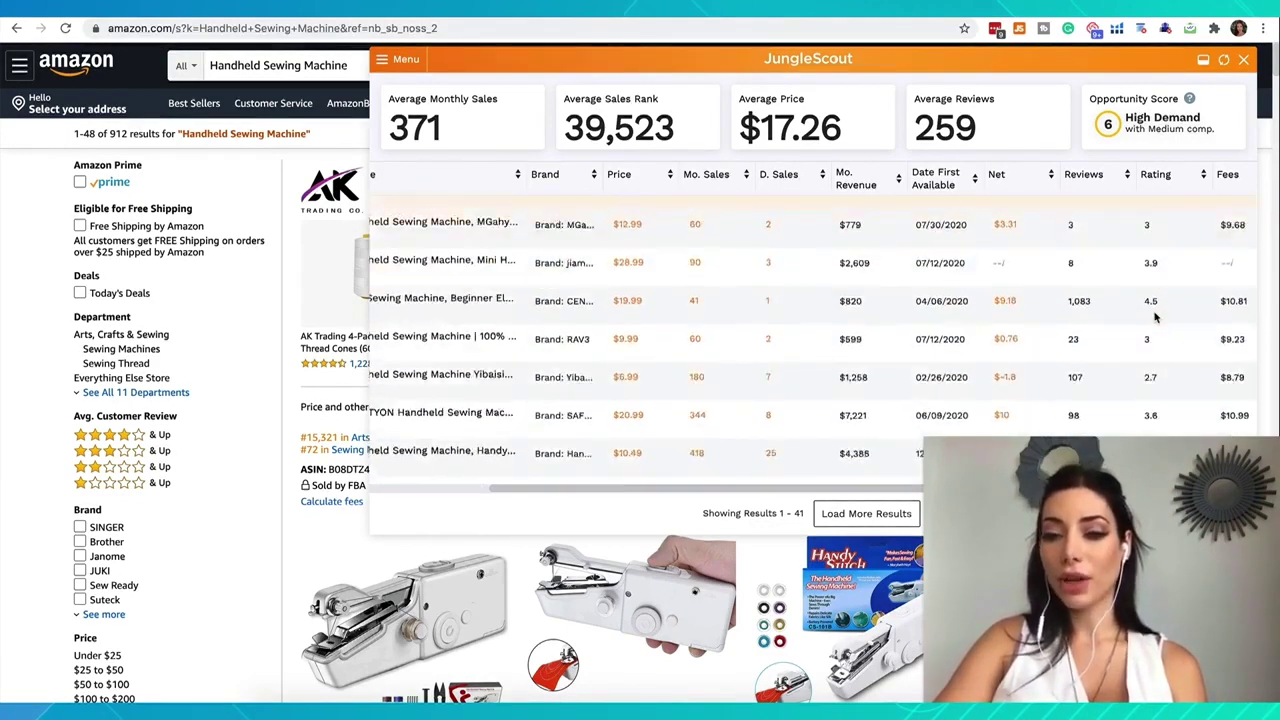
Preview the first handheld sewing machine listings to compare their designs and open the $13.99 W-Dragon product page
{"action": "scroll", "coordinate": [1000, 300], "scroll_direction": "left", "scroll_amount": 5}
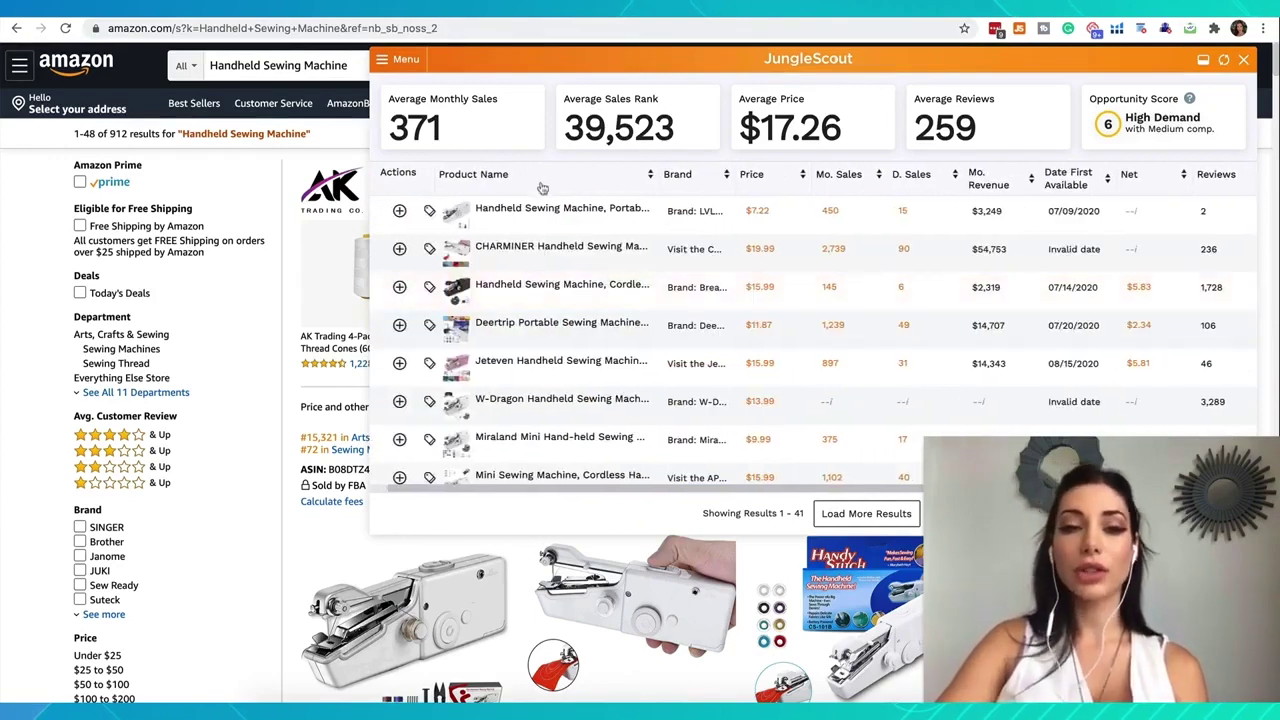
{"action": "mouse_move", "coordinate": [518, 235]}
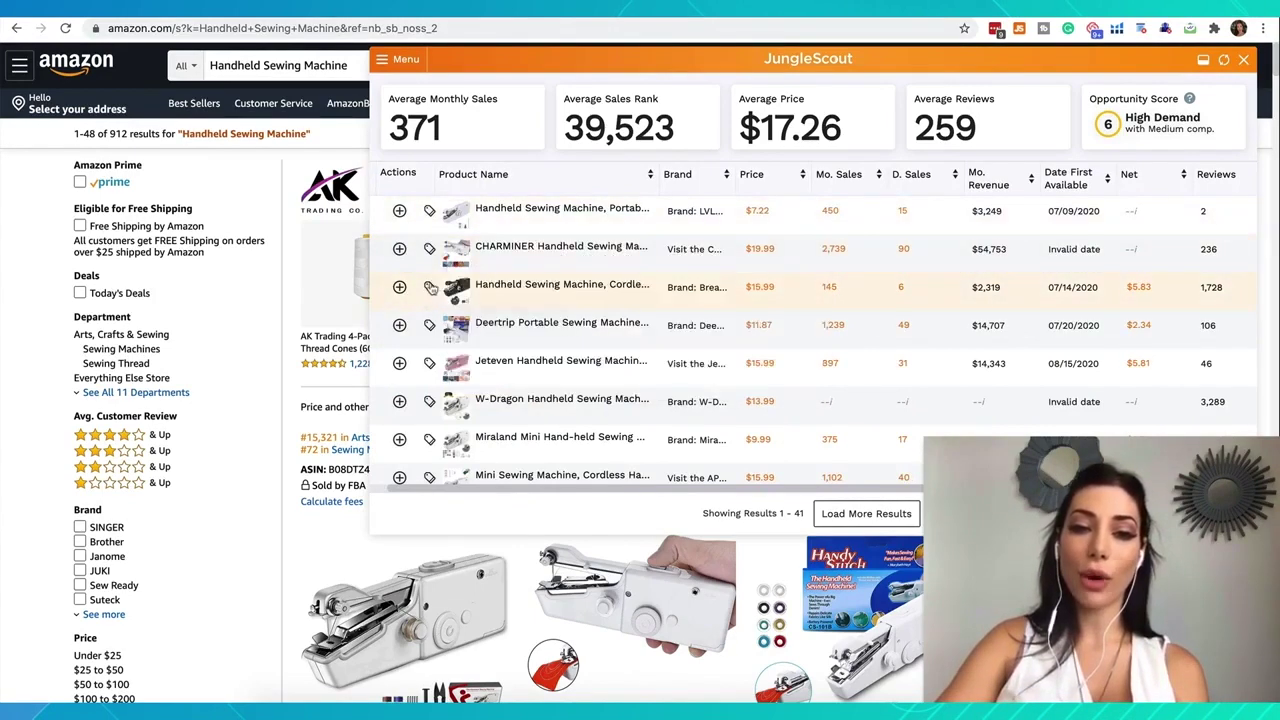
{"action": "mouse_move", "coordinate": [478, 292]}
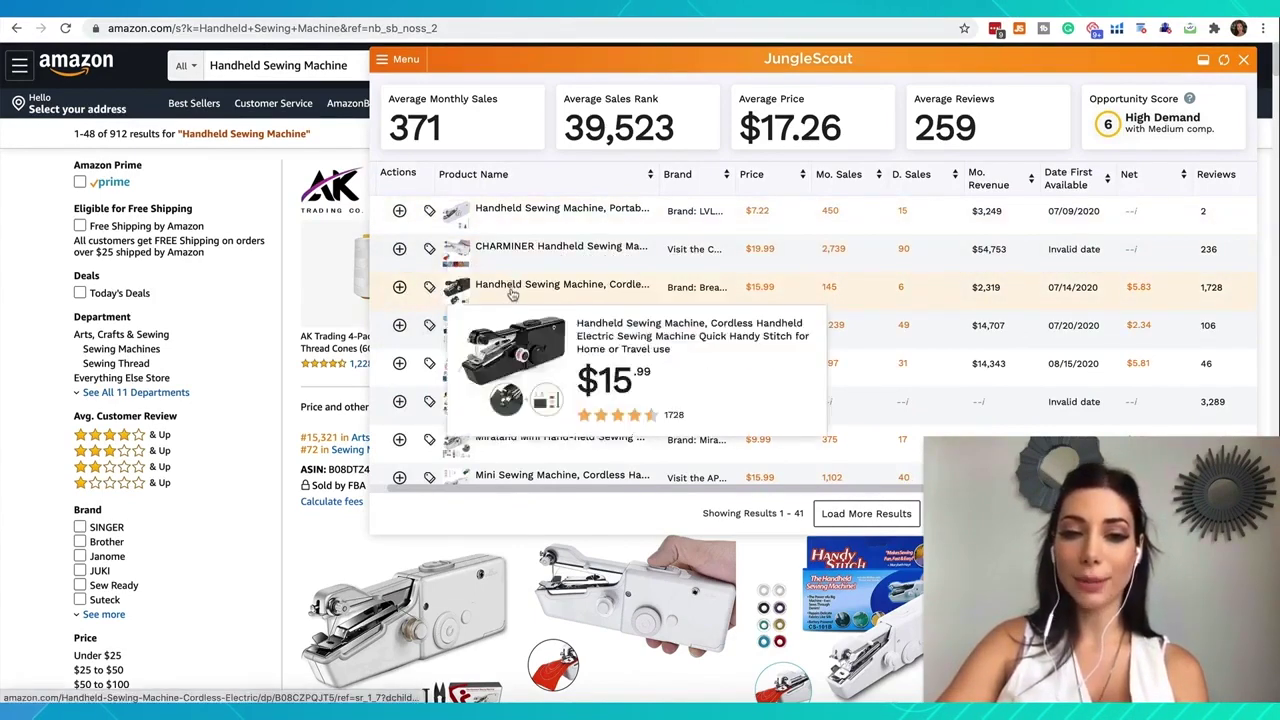
{"action": "mouse_move", "coordinate": [487, 340]}
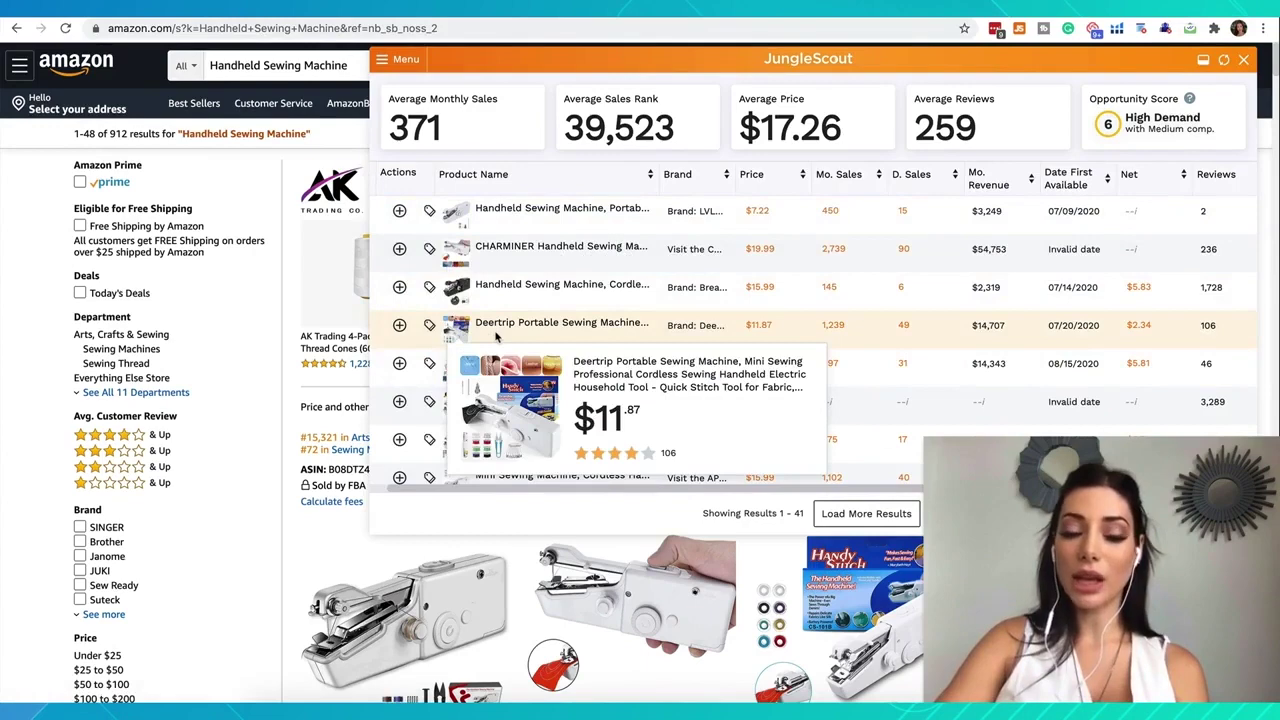
{"action": "mouse_move", "coordinate": [489, 376]}
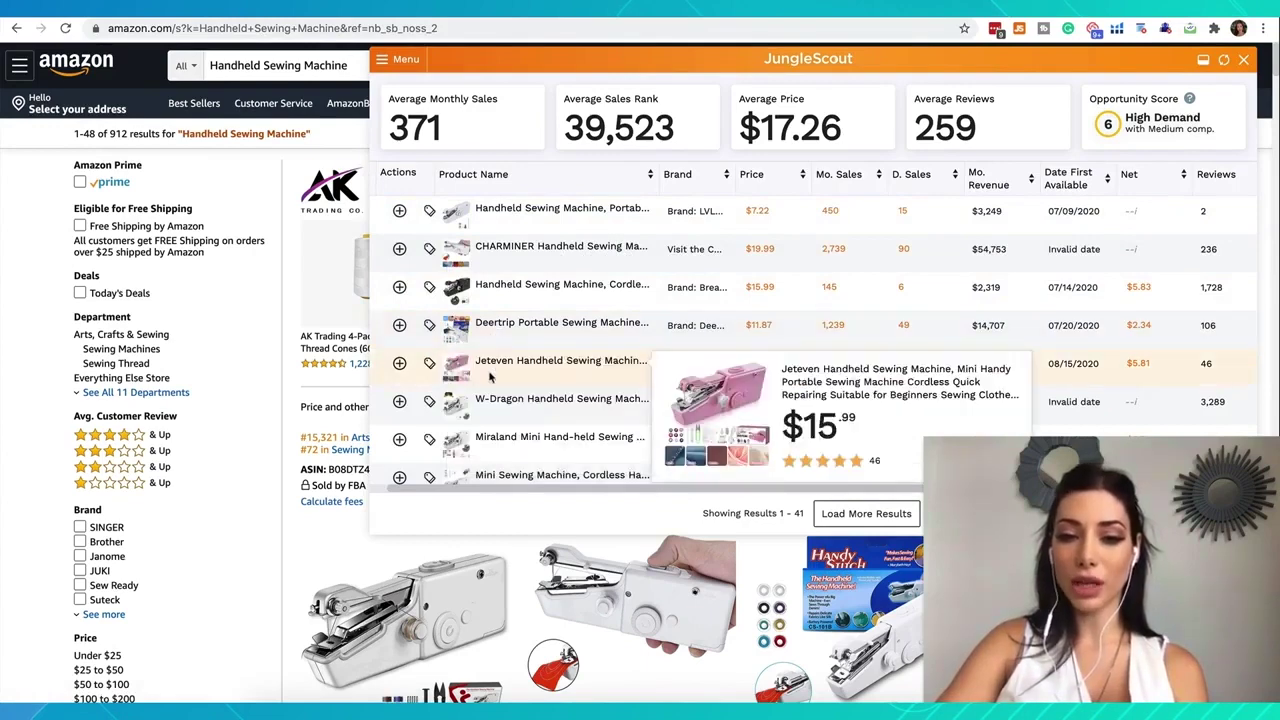
{"action": "mouse_move", "coordinate": [501, 415]}
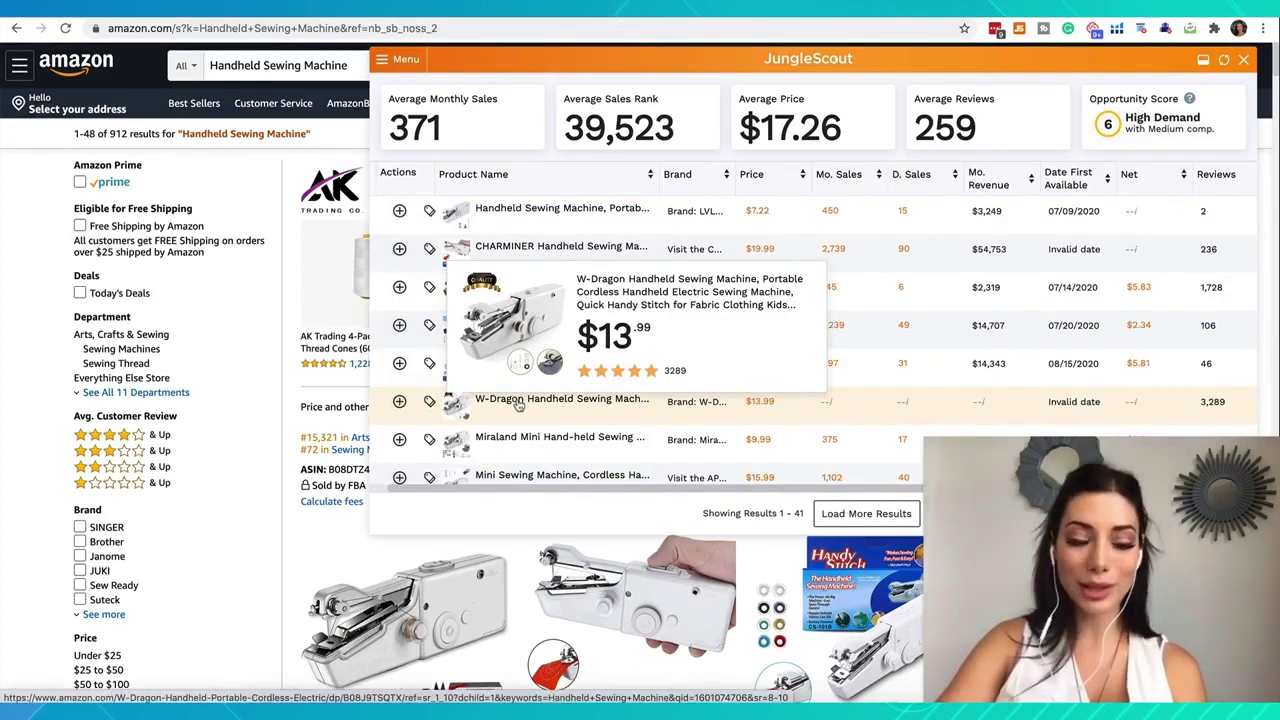
{"action": "left_click", "coordinate": [518, 401]}
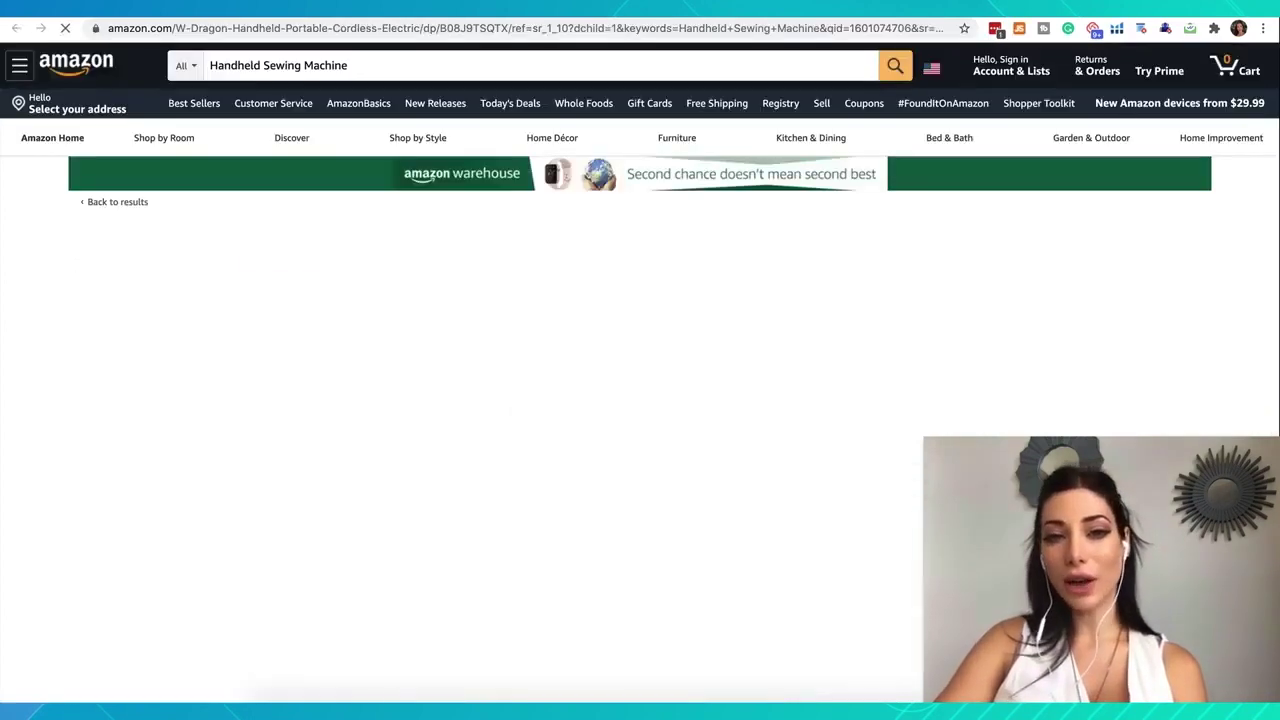
Copy the brand name W-Dragon from the product title and browse the brand's other products on Amazon
{"action": "left_click_drag", "start_coordinate": [655, 234], "coordinate": [728, 236]}
{"action": "key", "text": "ctrl+c"}
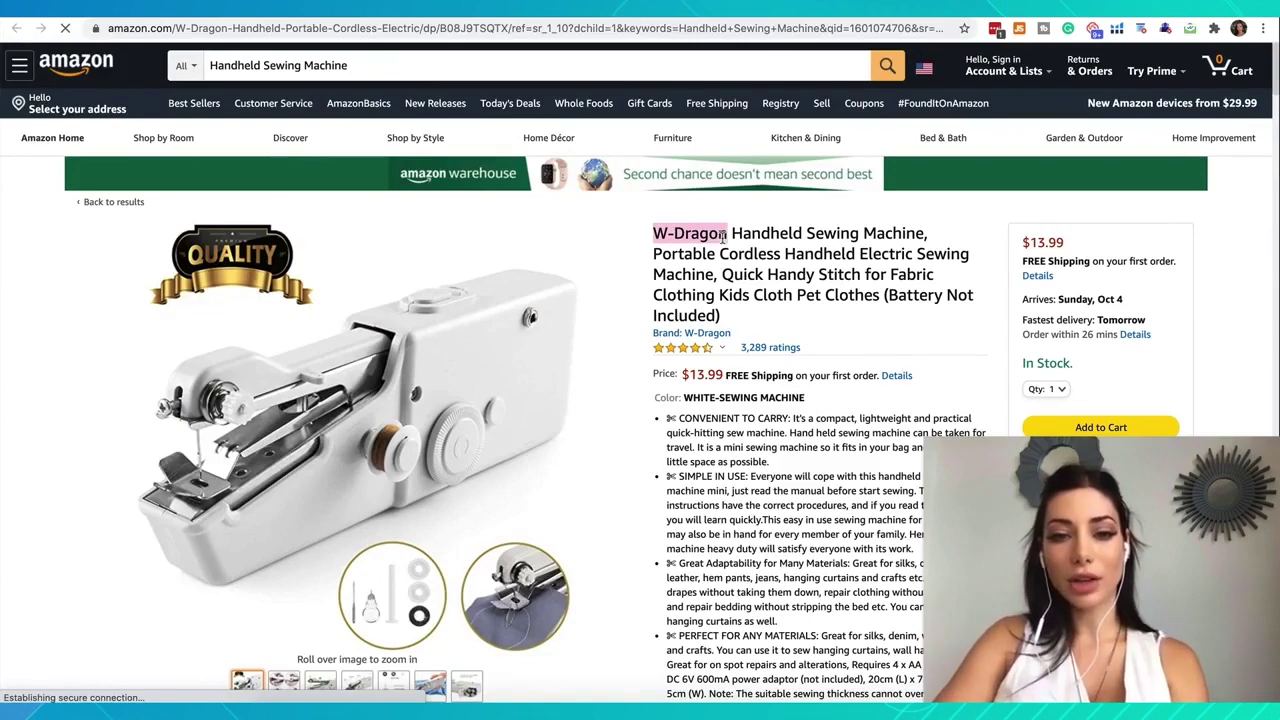
{"action": "left_click", "coordinate": [684, 336]}
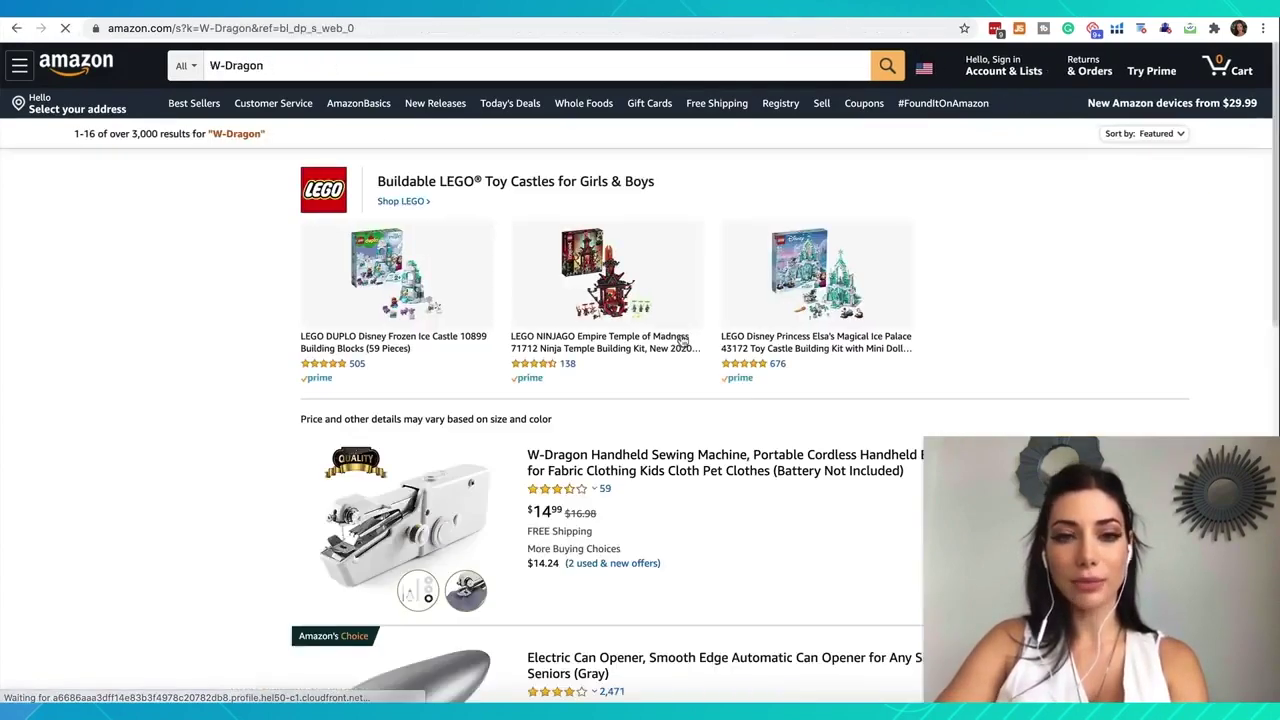
{"action": "scroll", "coordinate": [485, 531], "scroll_direction": "down", "scroll_amount": 3}
{"action": "scroll", "coordinate": [485, 531], "scroll_direction": "down", "scroll_amount": 10}
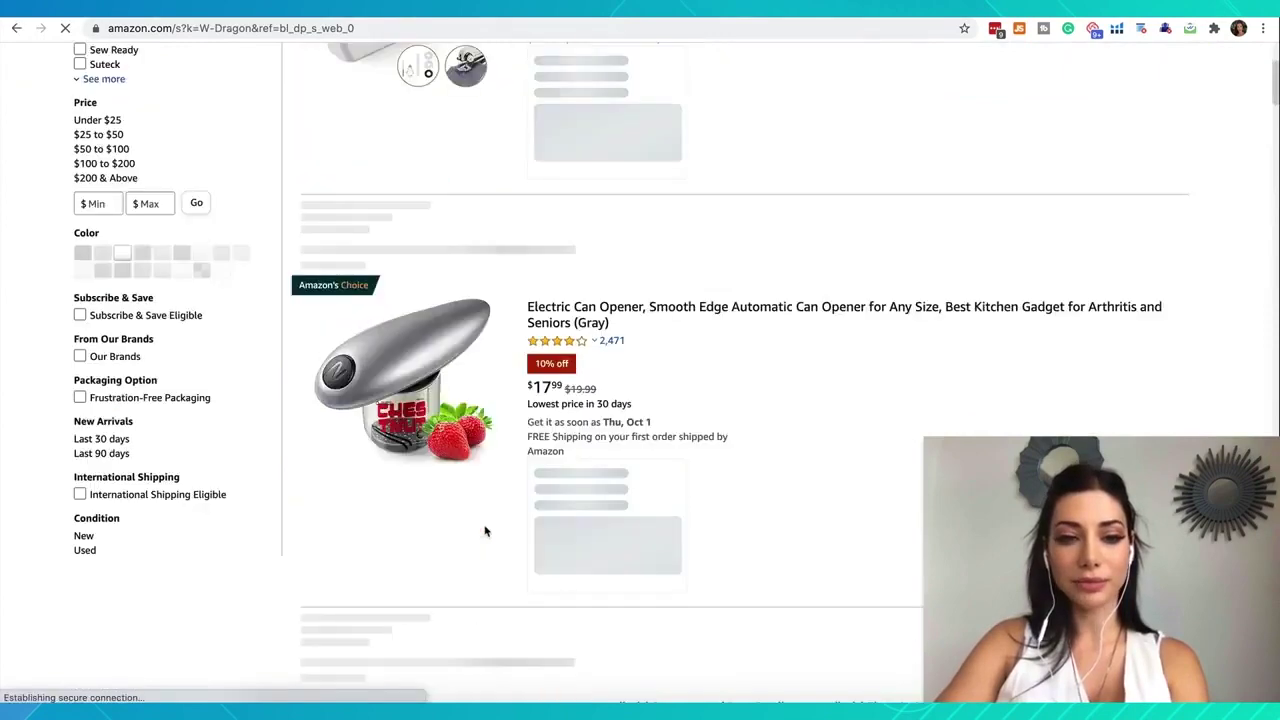
{"action": "scroll", "coordinate": [485, 531], "scroll_direction": "down", "scroll_amount": 10}
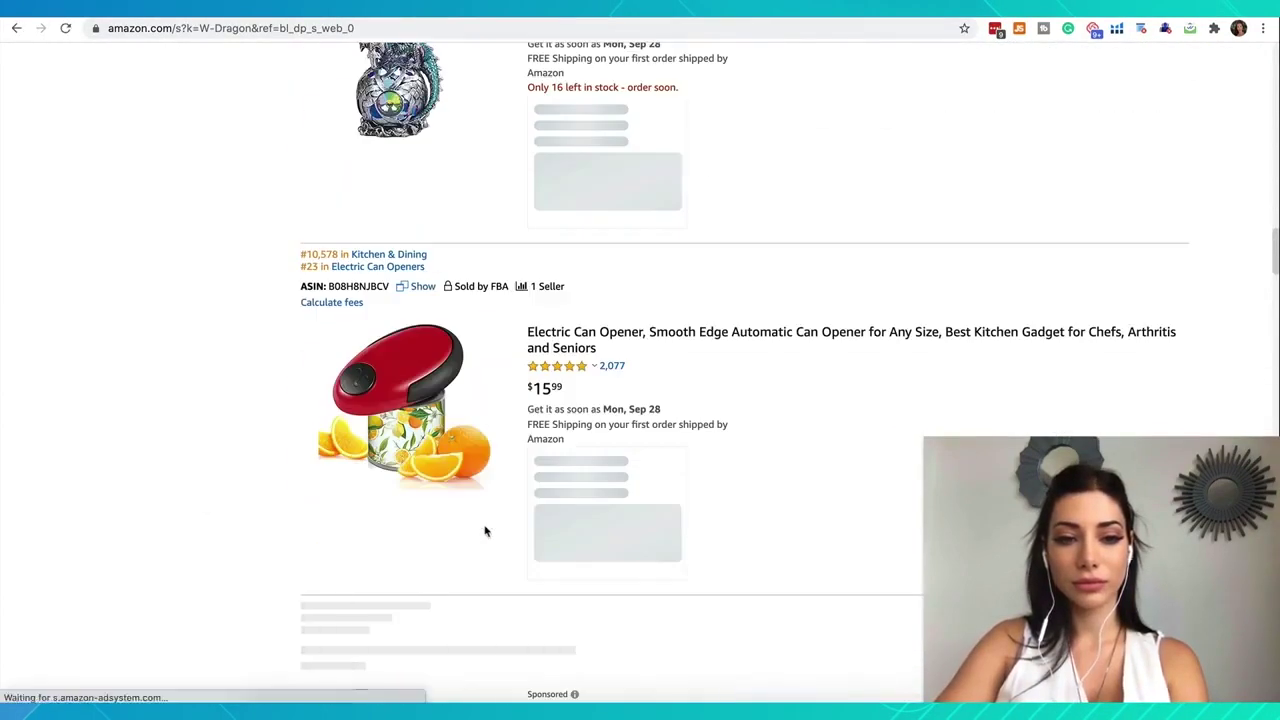
{"action": "scroll", "coordinate": [485, 531], "scroll_direction": "up", "scroll_amount": 20}
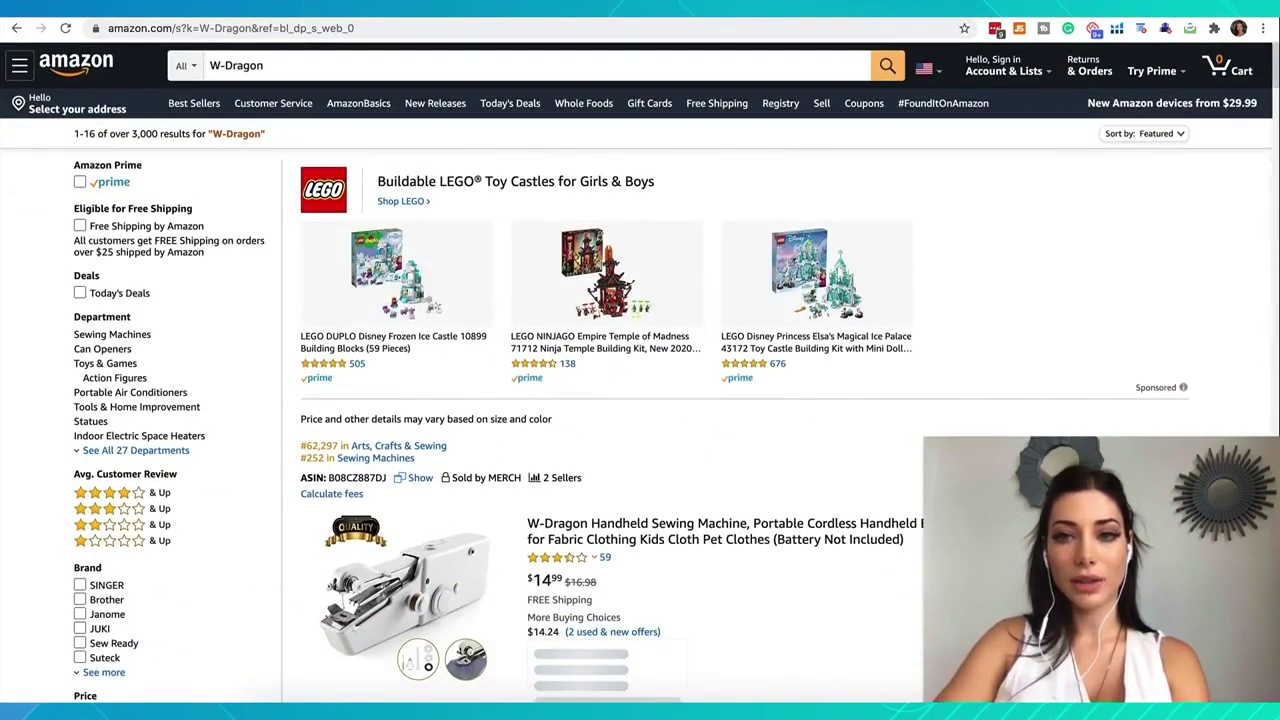
Search Google for W-Dragon in a new tab and look through the results for the brand's web presence
{"action": "key", "text": "ctrl+t"}
{"action": "key", "text": "ctrl+v"}
{"action": "key", "text": "Return"}
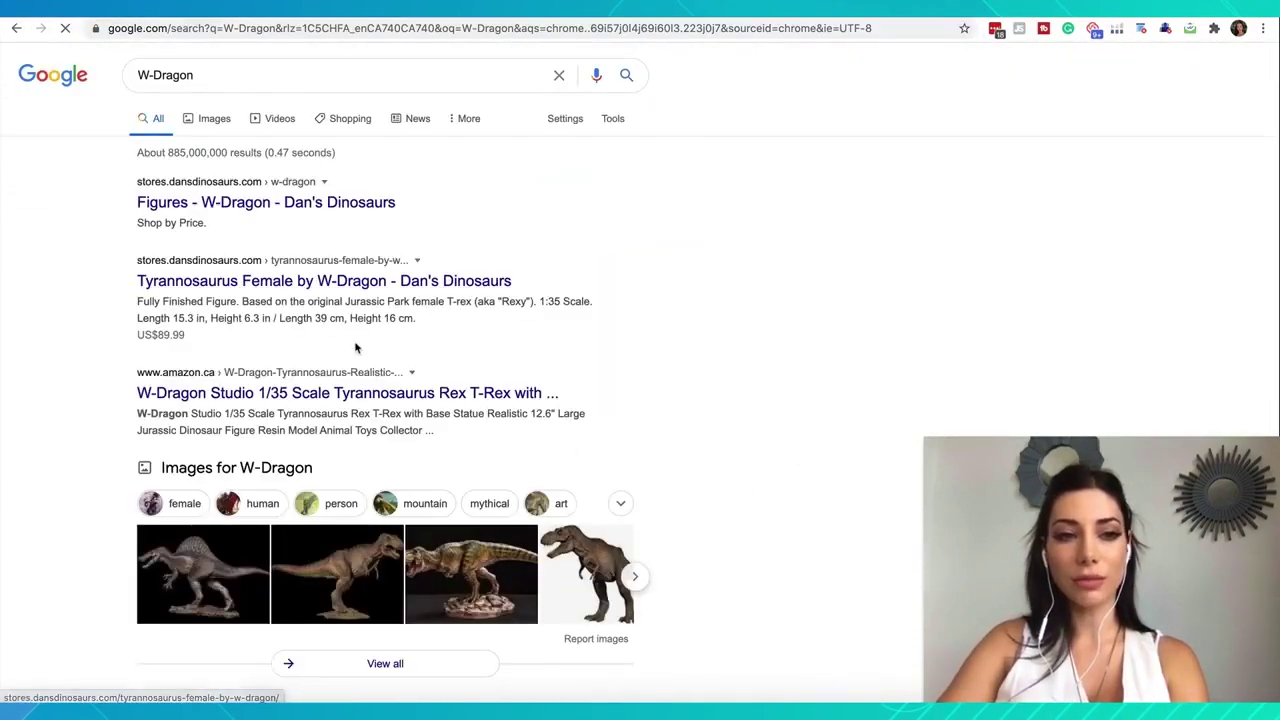
{"action": "scroll", "coordinate": [355, 347], "scroll_direction": "down", "scroll_amount": 10}
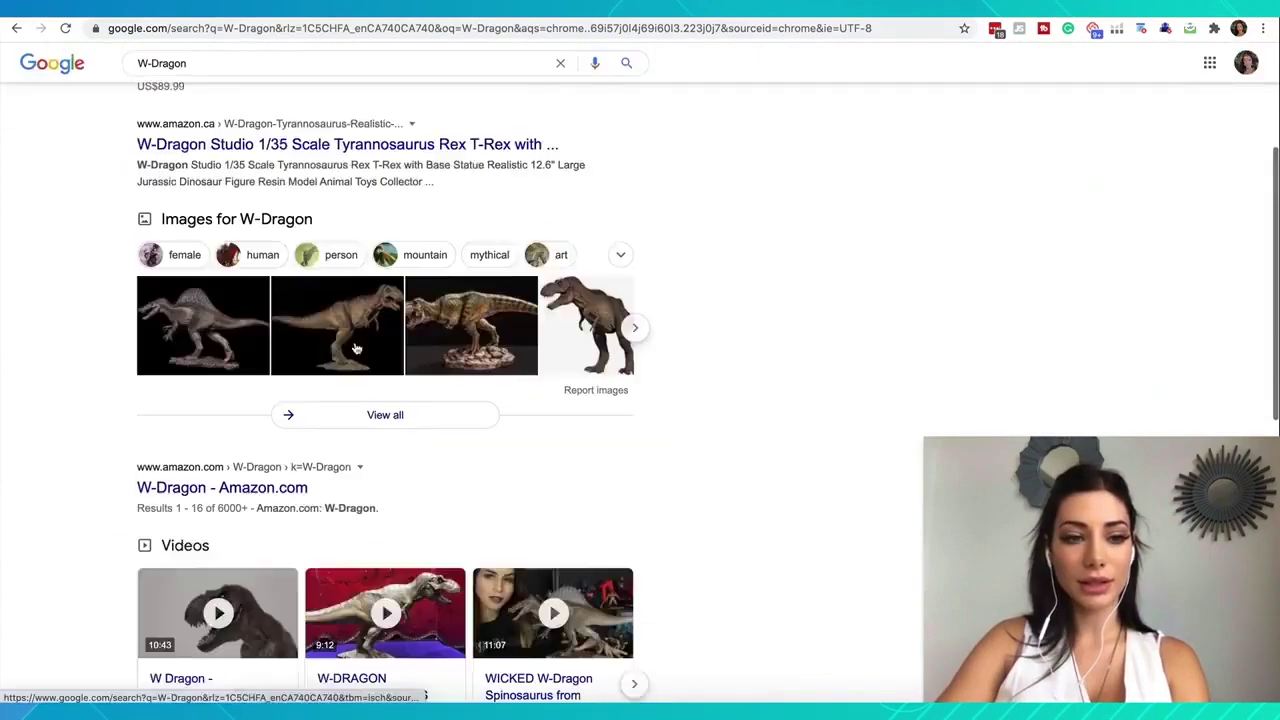
{"action": "scroll", "coordinate": [380, 345], "scroll_direction": "up", "scroll_amount": 10}
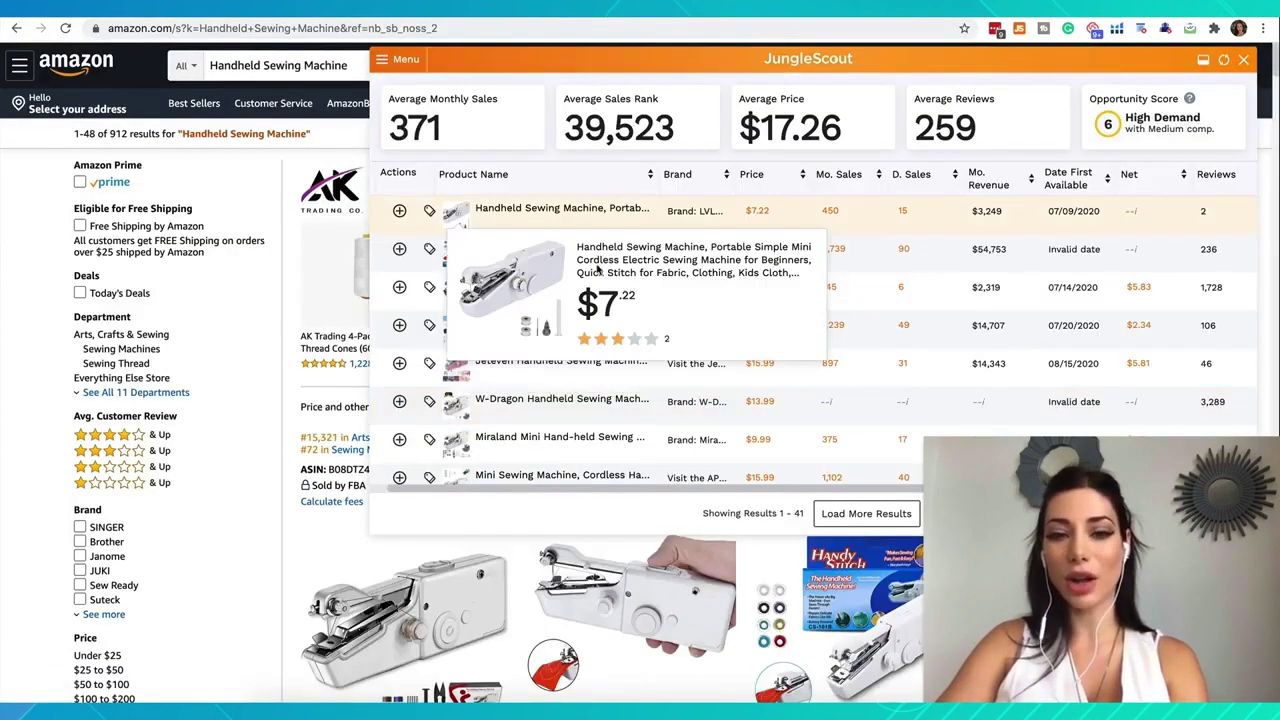
Look through the product listings further down the Jungle Scout results for handheld sewing machines
{"action": "scroll", "coordinate": [553, 388], "scroll_direction": "down", "scroll_amount": 5}
{"action": "scroll", "coordinate": [553, 388], "scroll_direction": "down", "scroll_amount": 3}
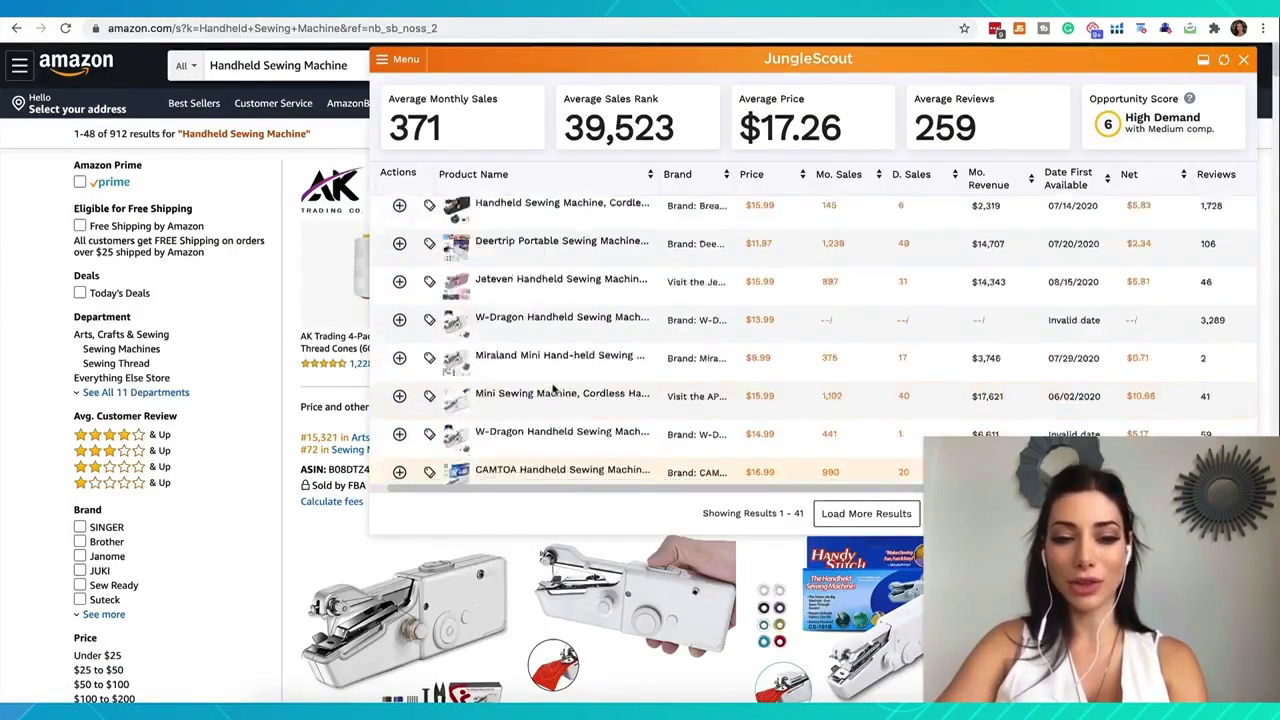
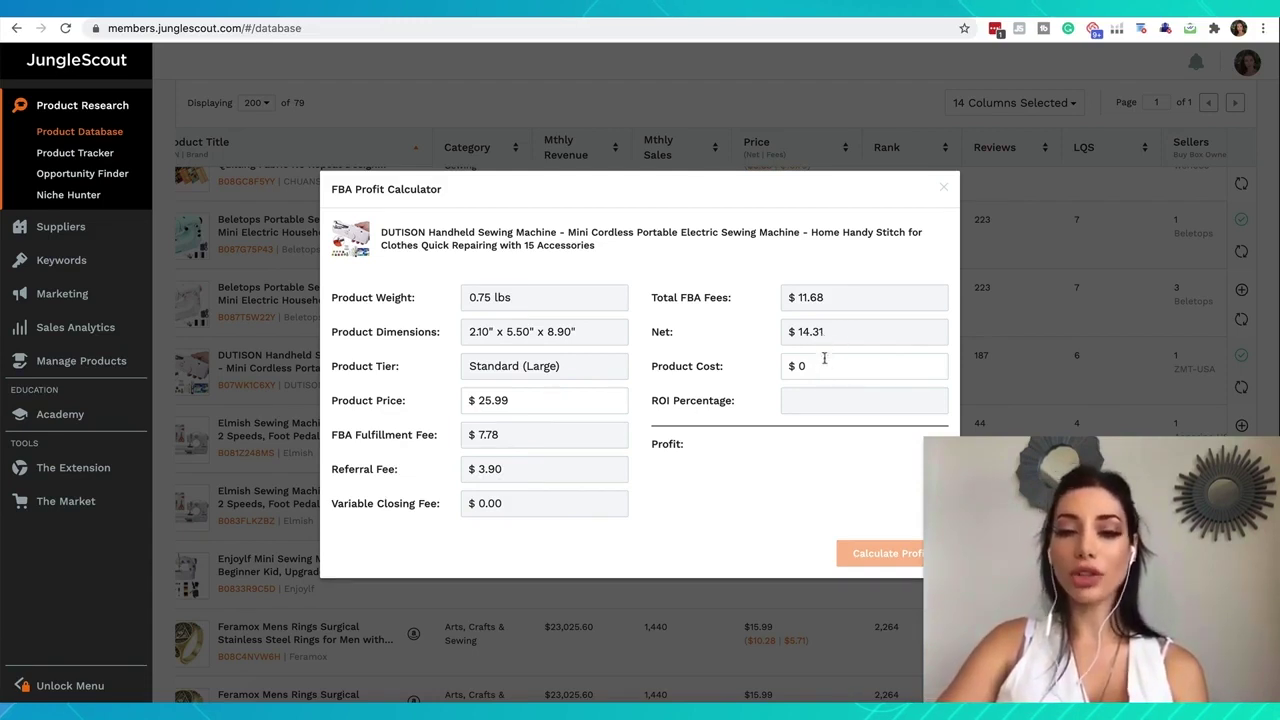
Copy "Handheld Sewing Machine" from the DUTISON title in the FBA Profit Calculator and search Alibaba.com for it
{"action": "left_click", "coordinate": [817, 367]}
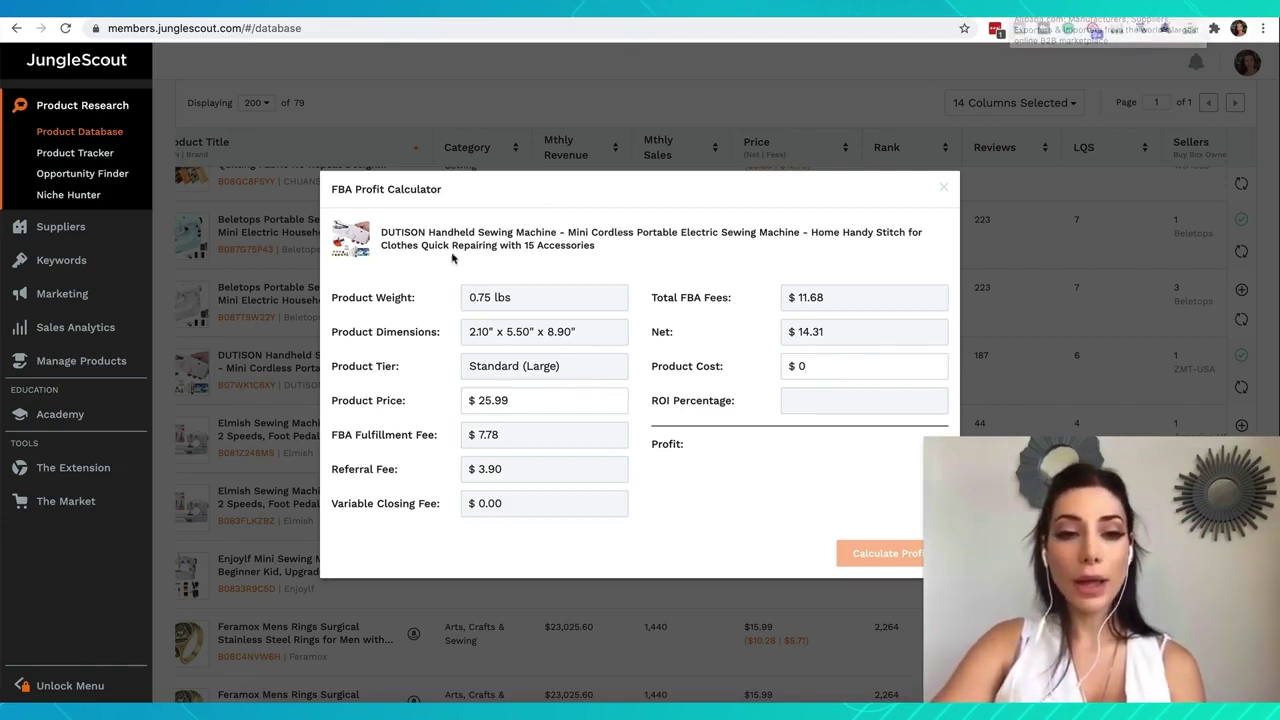
{"action": "left_click_drag", "start_coordinate": [428, 232], "coordinate": [557, 232]}
{"action": "key", "text": "super+c"}
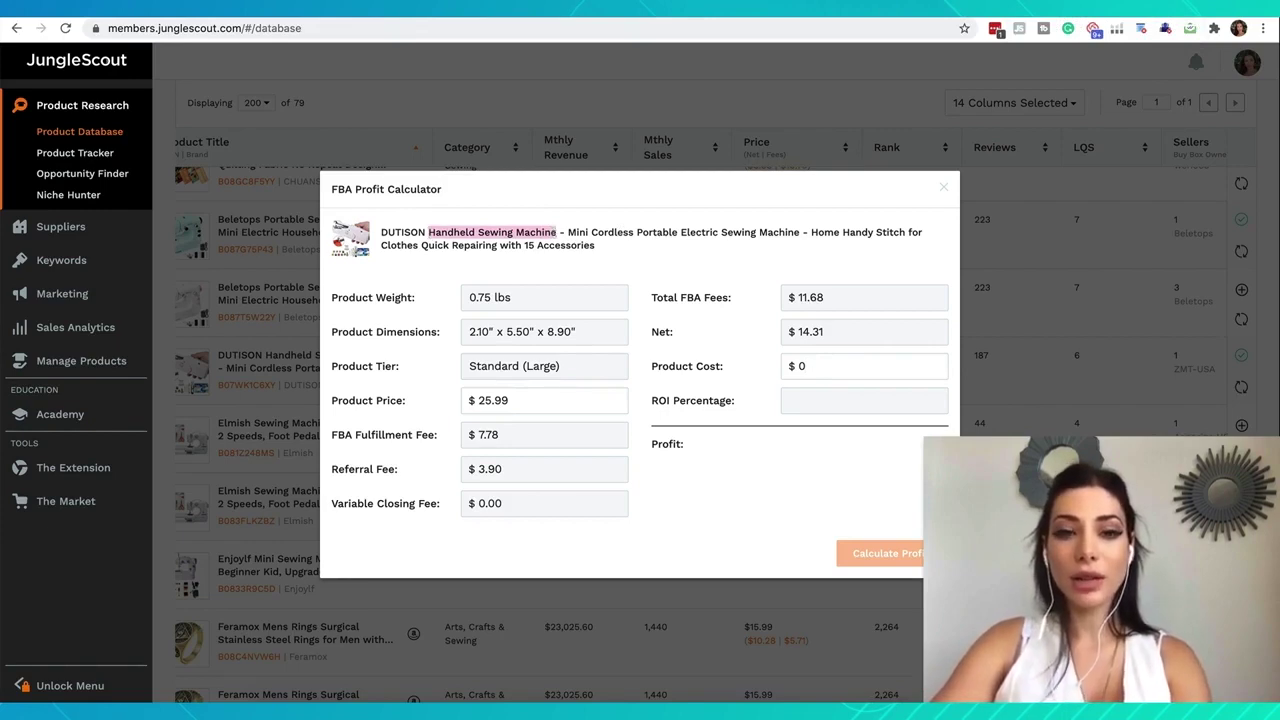
{"action": "left_click", "coordinate": [556, 8]}
{"action": "left_click", "coordinate": [510, 125]}
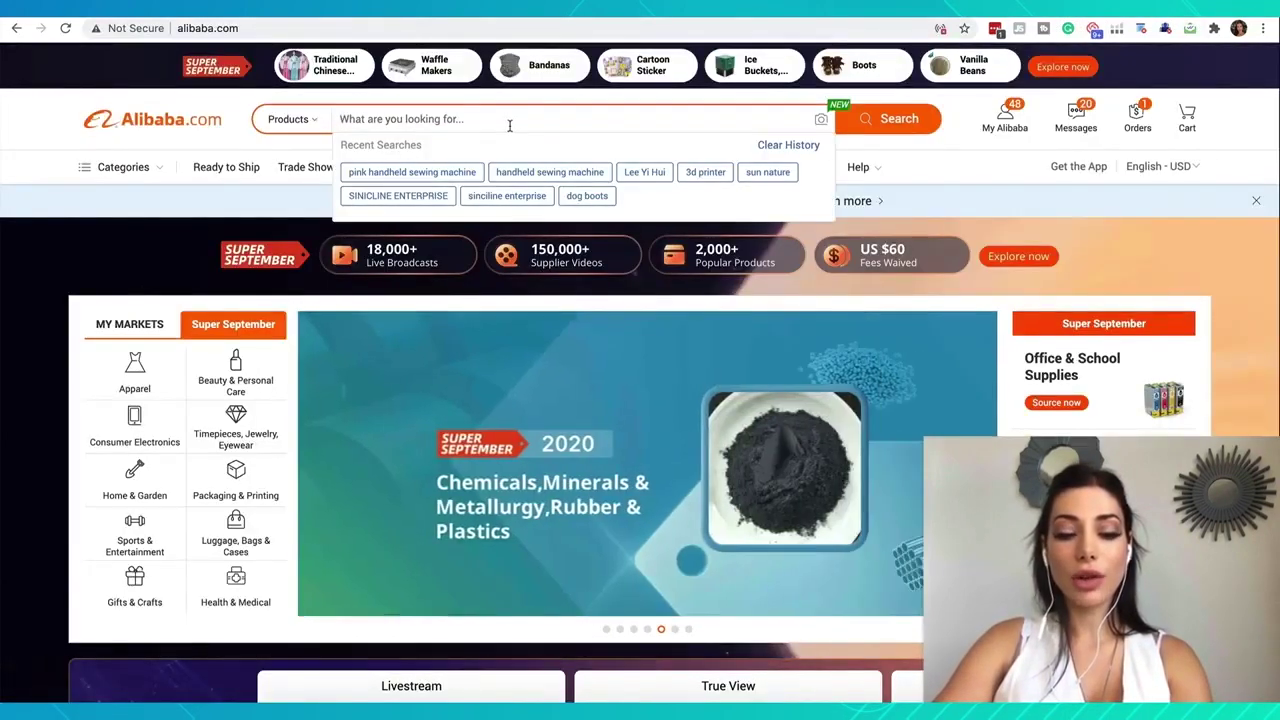
{"action": "key", "text": "super+v"}
{"action": "key", "text": "Return"}
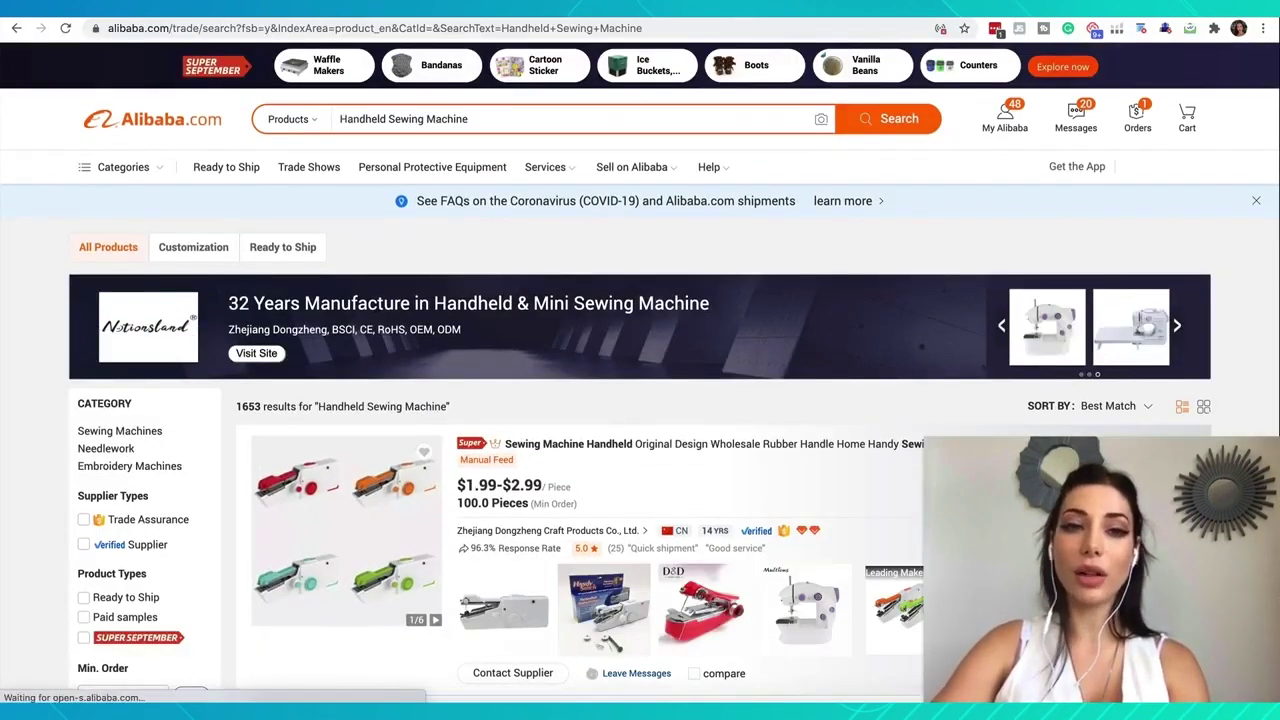
Browse the Alibaba supplier listings for handheld sewing machines, comparing product designs, unit prices and minimum orders
{"action": "scroll", "coordinate": [448, 367], "scroll_direction": "down", "scroll_amount": 5}
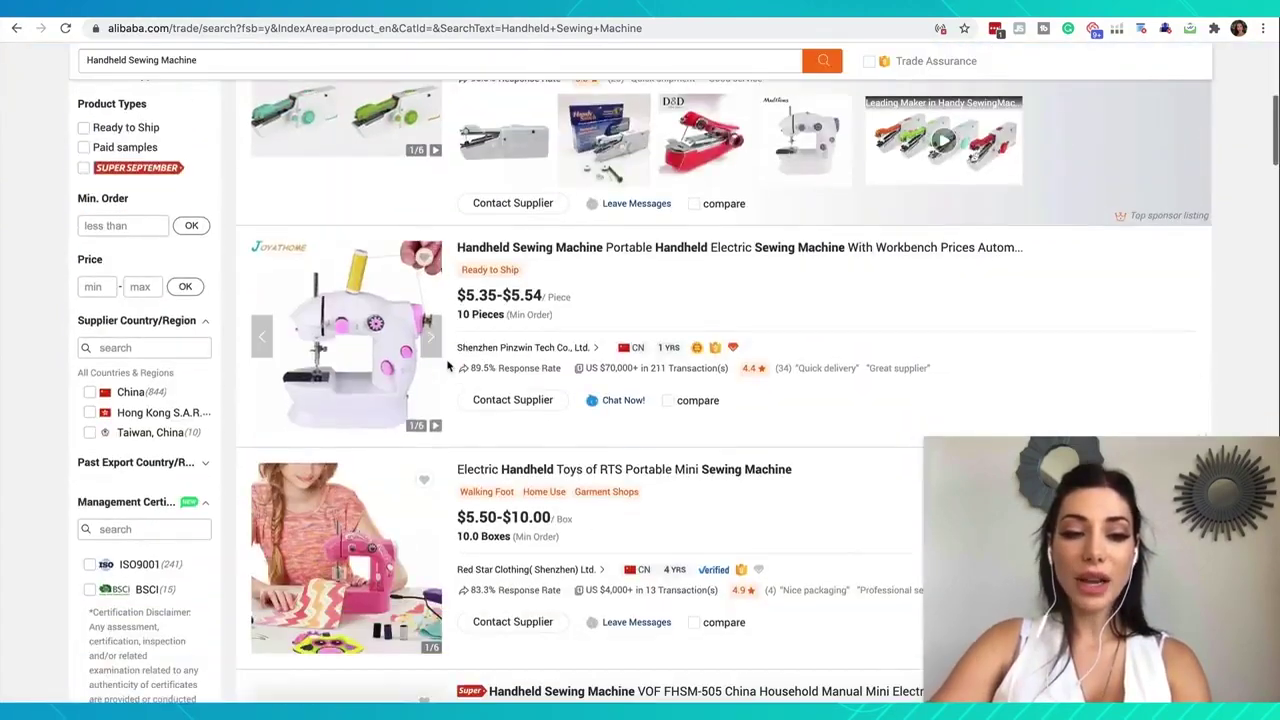
{"action": "scroll", "coordinate": [448, 367], "scroll_direction": "down", "scroll_amount": 9}
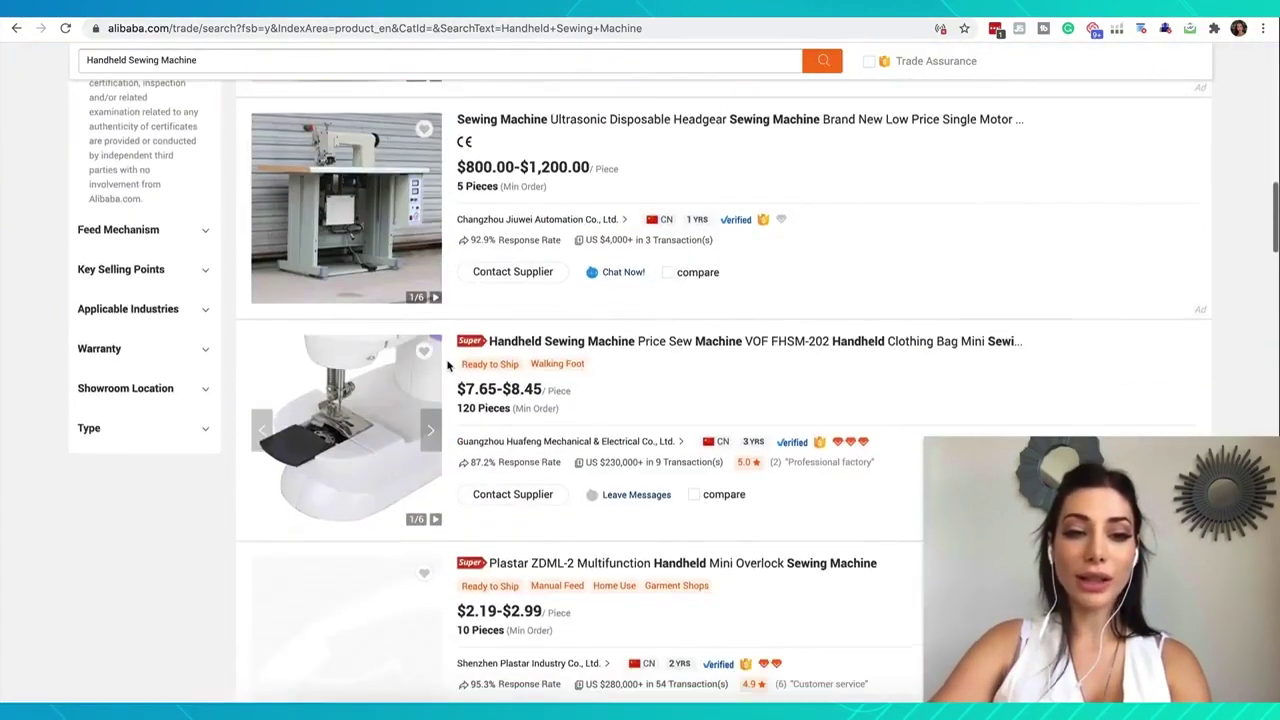
{"action": "scroll", "coordinate": [448, 367], "scroll_direction": "down", "scroll_amount": 4}
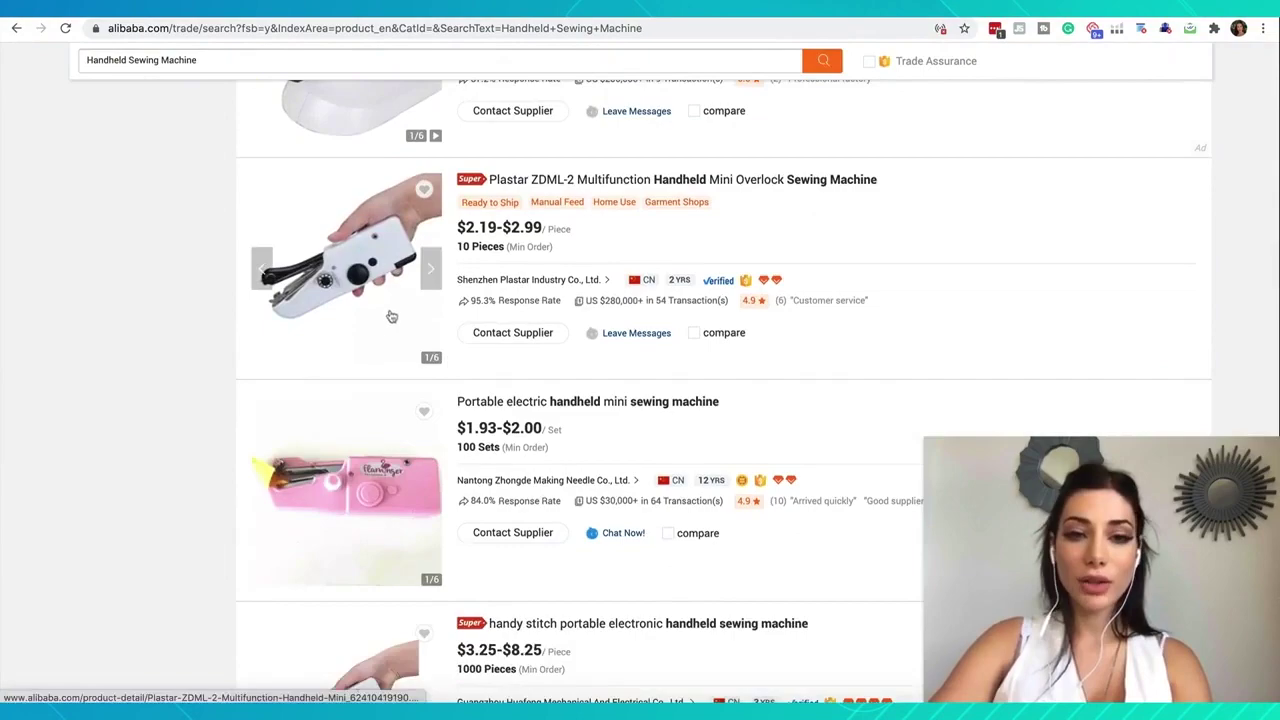
{"action": "scroll", "coordinate": [365, 264], "scroll_direction": "down", "scroll_amount": 2}
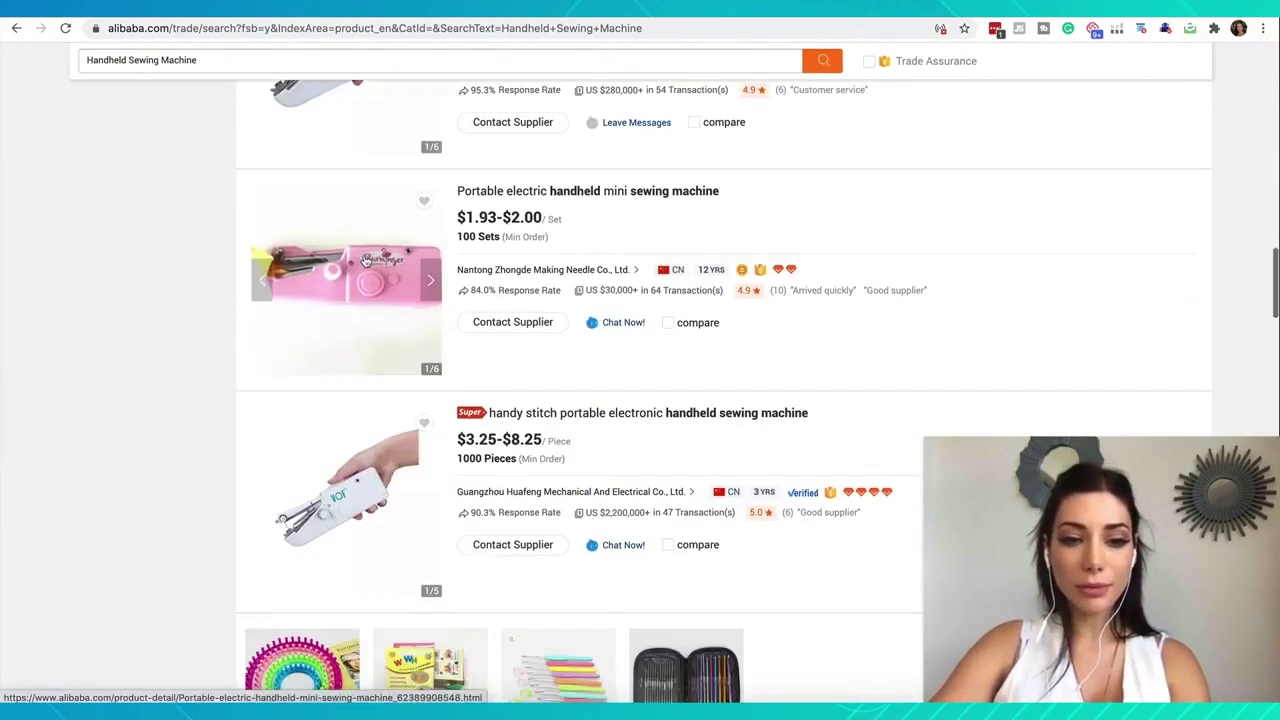
{"action": "scroll", "coordinate": [365, 262], "scroll_direction": "down", "scroll_amount": 3}
{"action": "scroll", "coordinate": [364, 200], "scroll_direction": "down", "scroll_amount": 6}
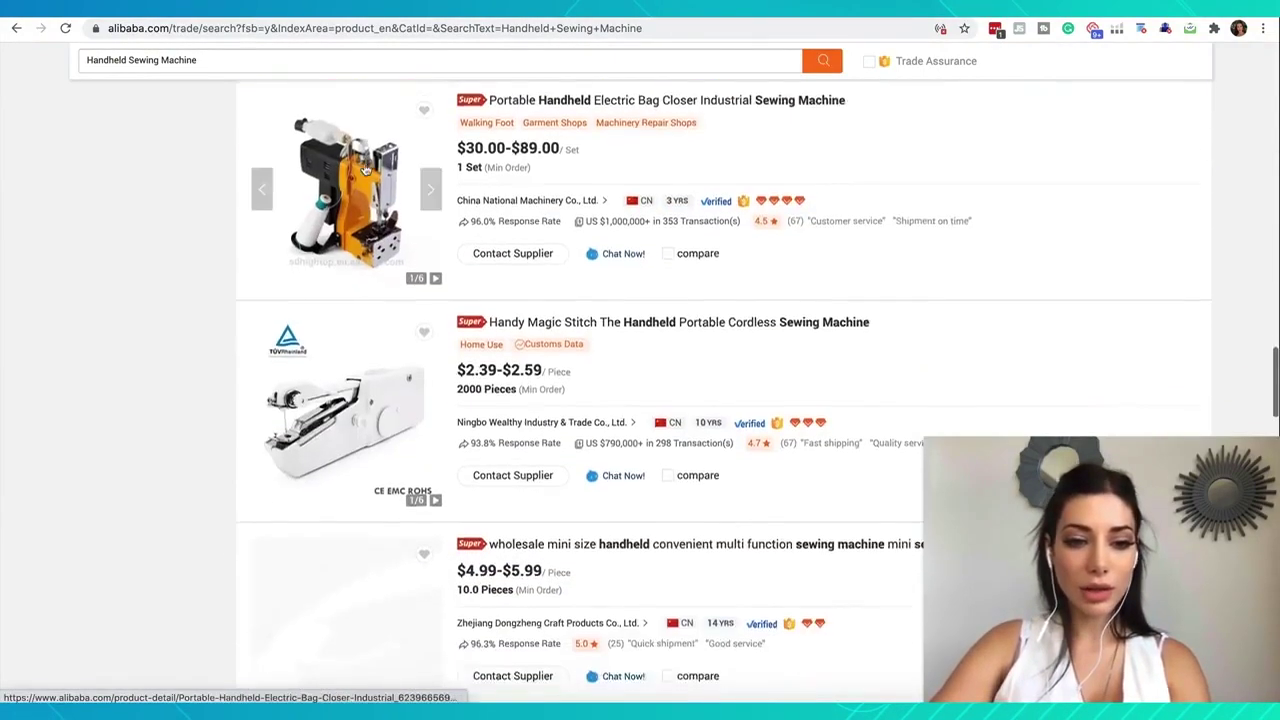
Close the FBA Profit Calculator and open the DUTISON Handheld Sewing Machine's Amazon page to examine its product images
{"action": "scroll", "coordinate": [365, 170], "scroll_direction": "down", "scroll_amount": 1}
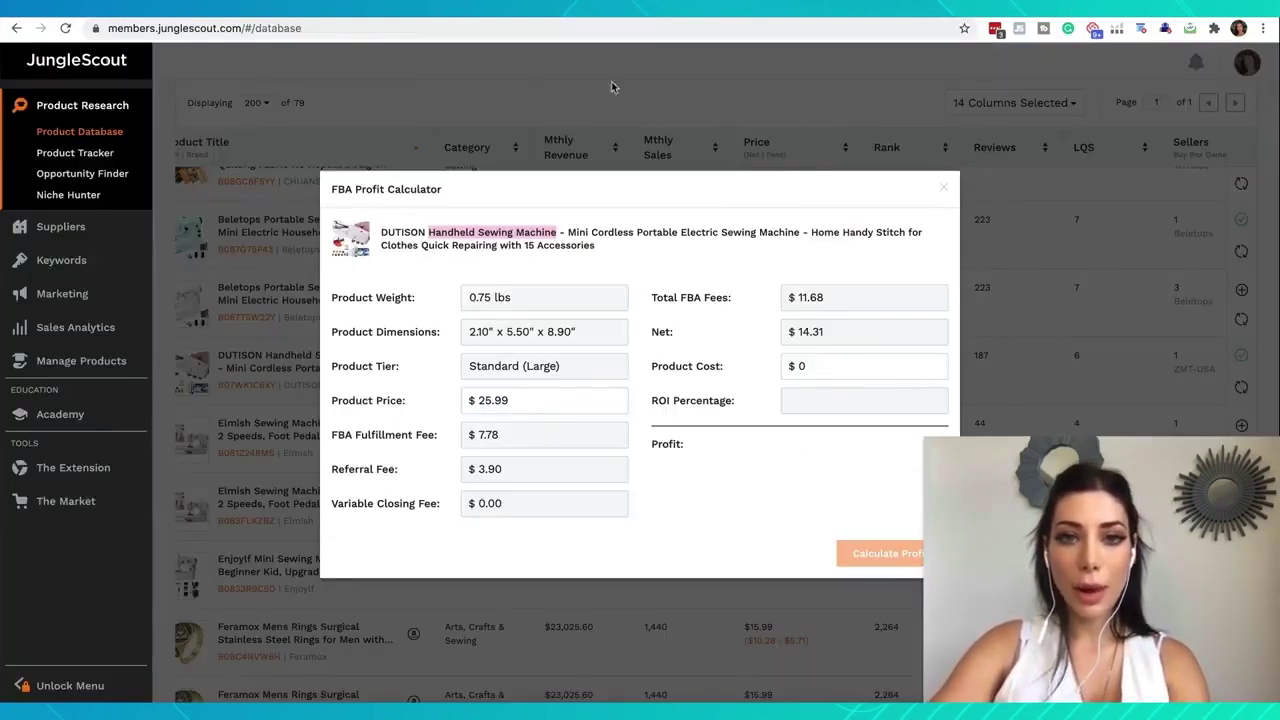
{"action": "left_click", "coordinate": [613, 167]}
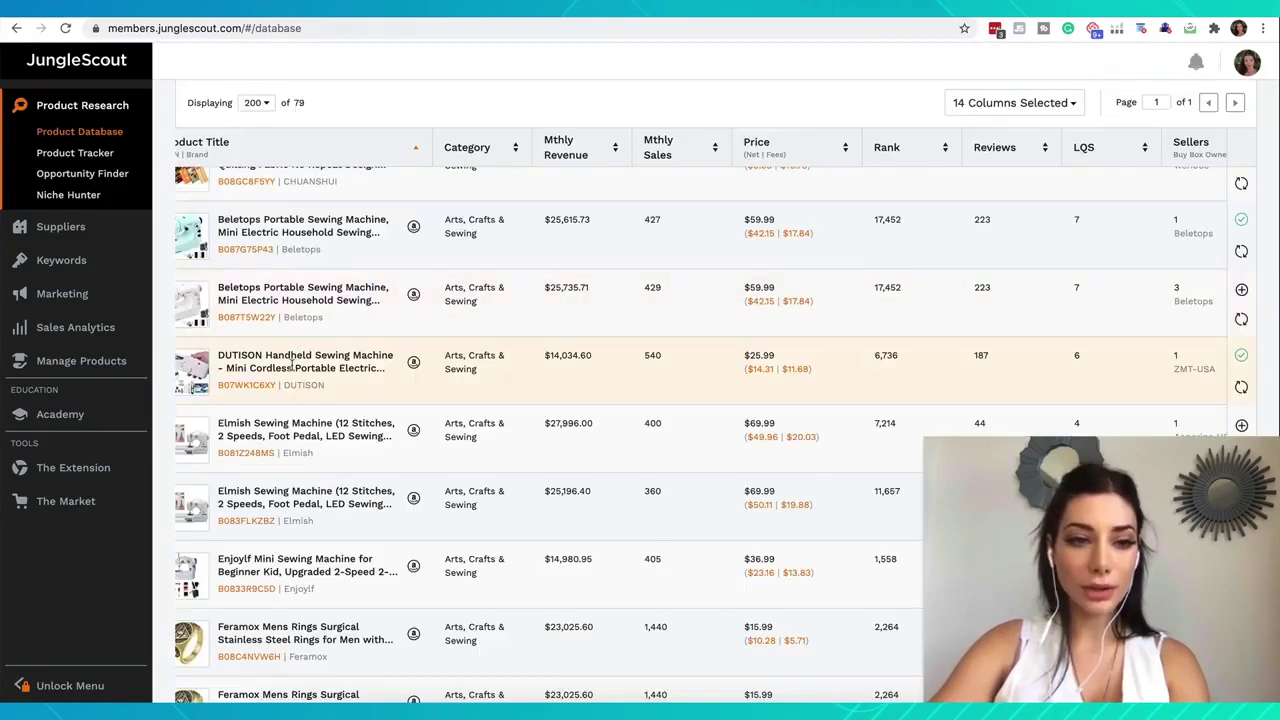
{"action": "left_click", "coordinate": [413, 362]}
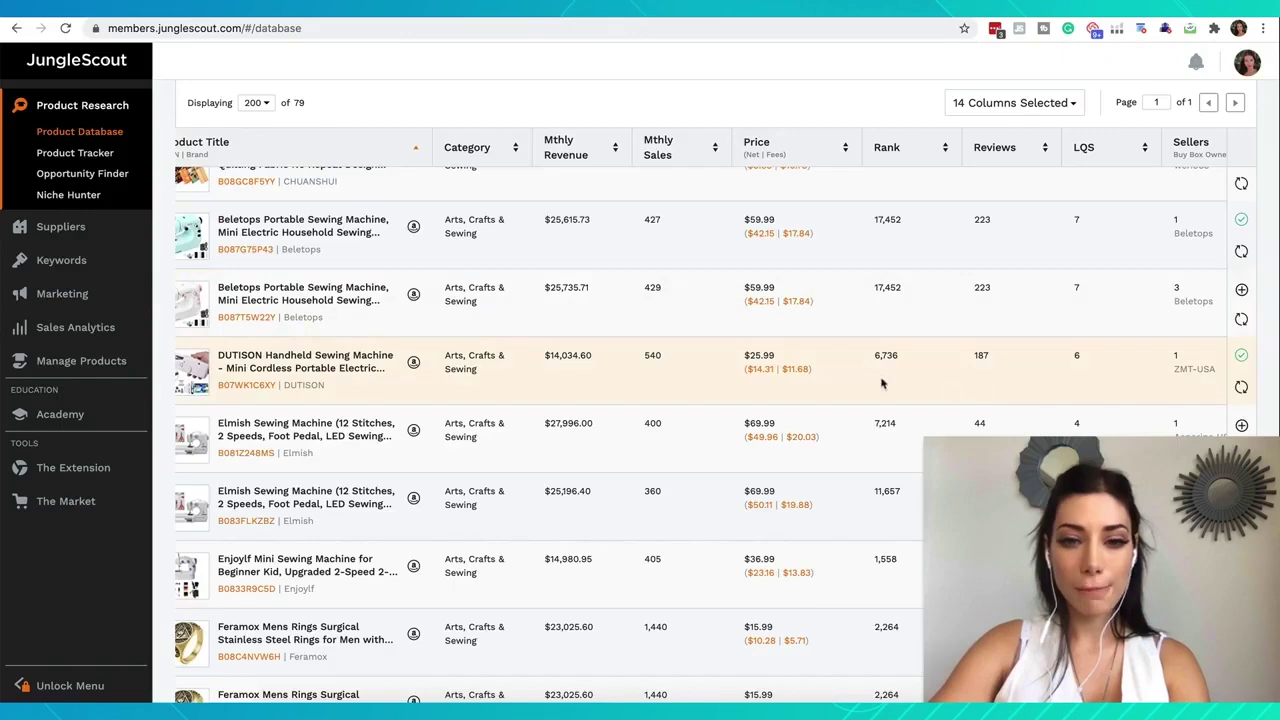
{"action": "left_click", "coordinate": [778, 369]}
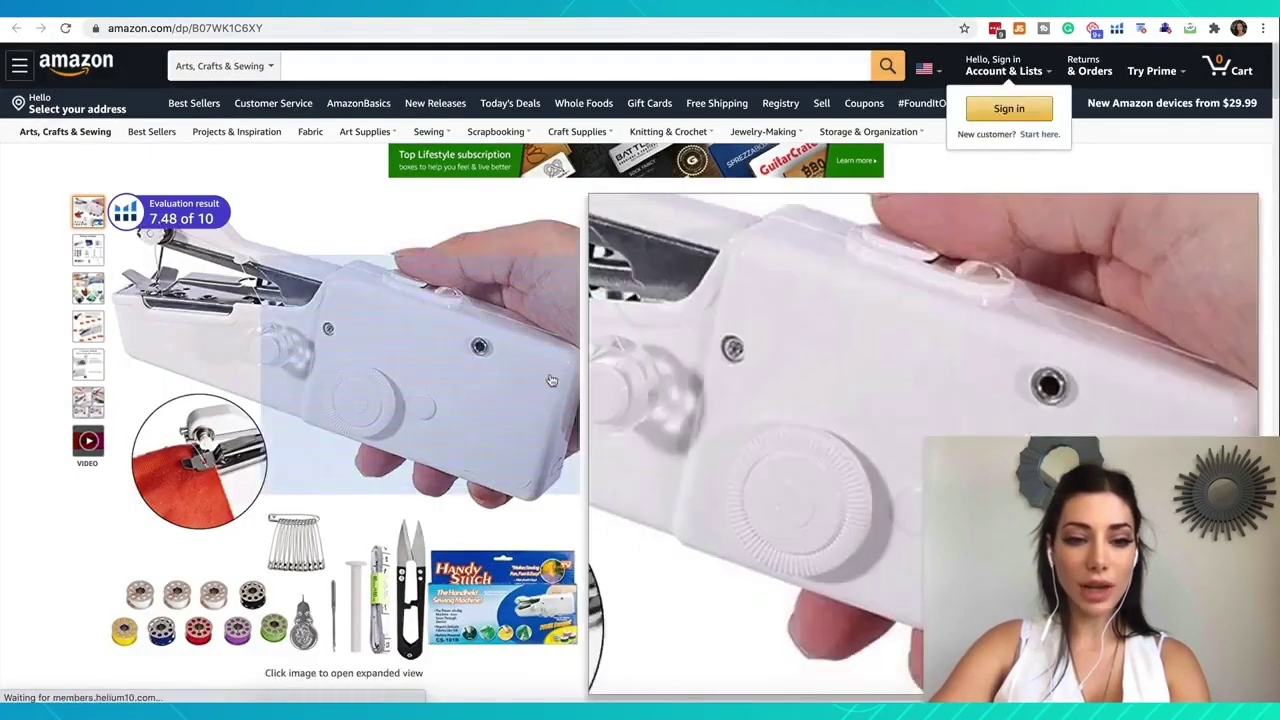
{"action": "mouse_move", "coordinate": [93, 253]}
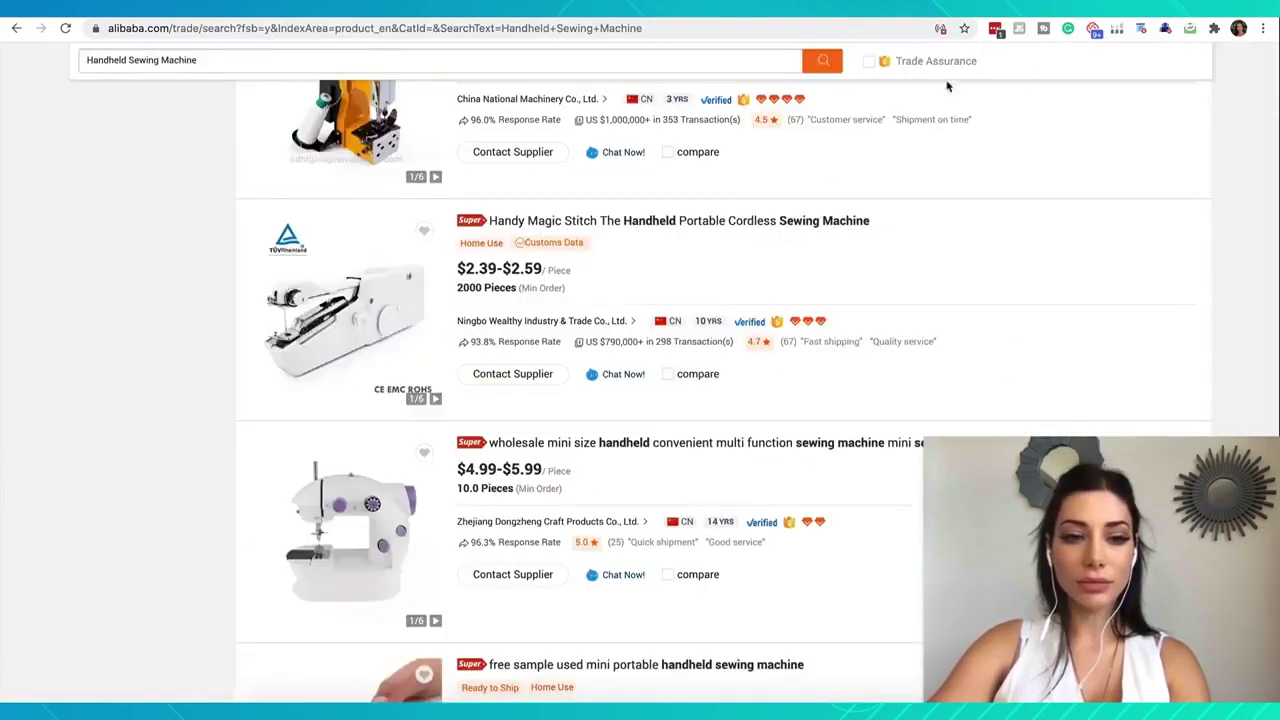
Find the matching white machine among the Alibaba results and open the "Handy Magic Stitch The Handheld Portable Cordless Sewing Machine" listing
{"action": "scroll", "coordinate": [415, 484], "scroll_direction": "up", "scroll_amount": 3}
{"action": "scroll", "coordinate": [415, 484], "scroll_direction": "down", "scroll_amount": 1}
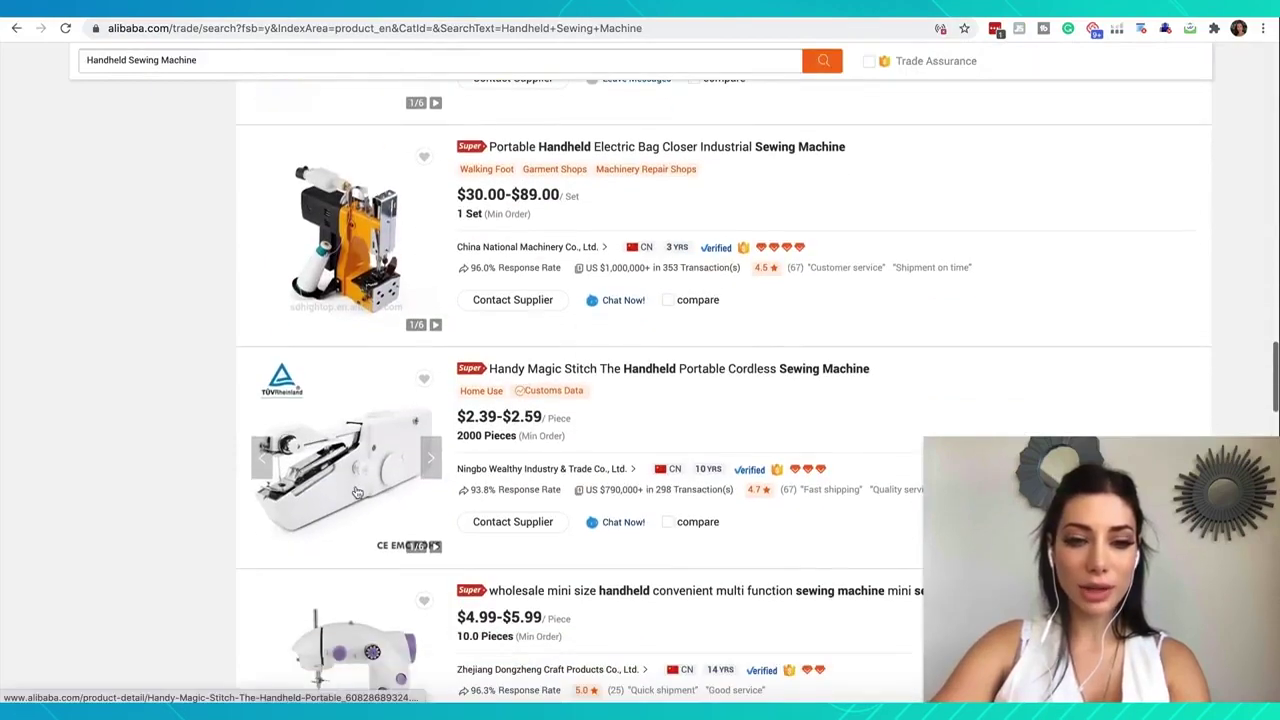
{"action": "scroll", "coordinate": [566, 400], "scroll_direction": "up", "scroll_amount": 3}
{"action": "scroll", "coordinate": [566, 400], "scroll_direction": "down", "scroll_amount": 3}
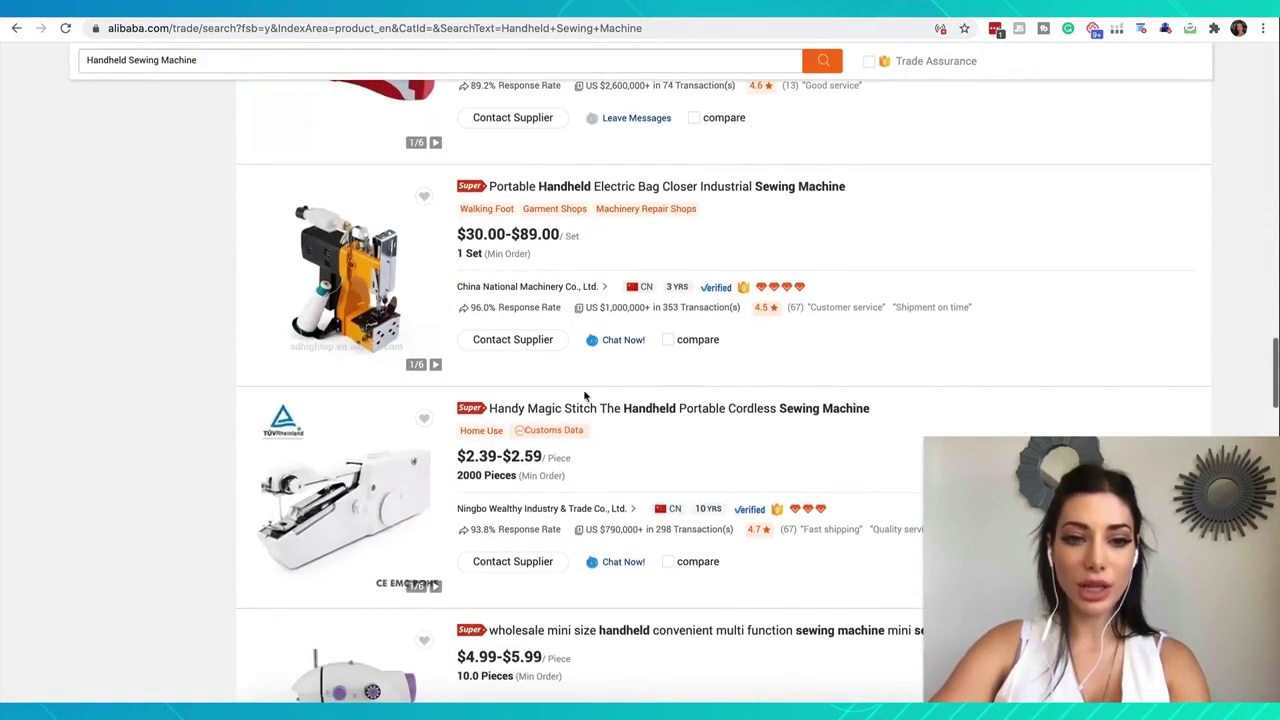
{"action": "left_click", "coordinate": [614, 409]}
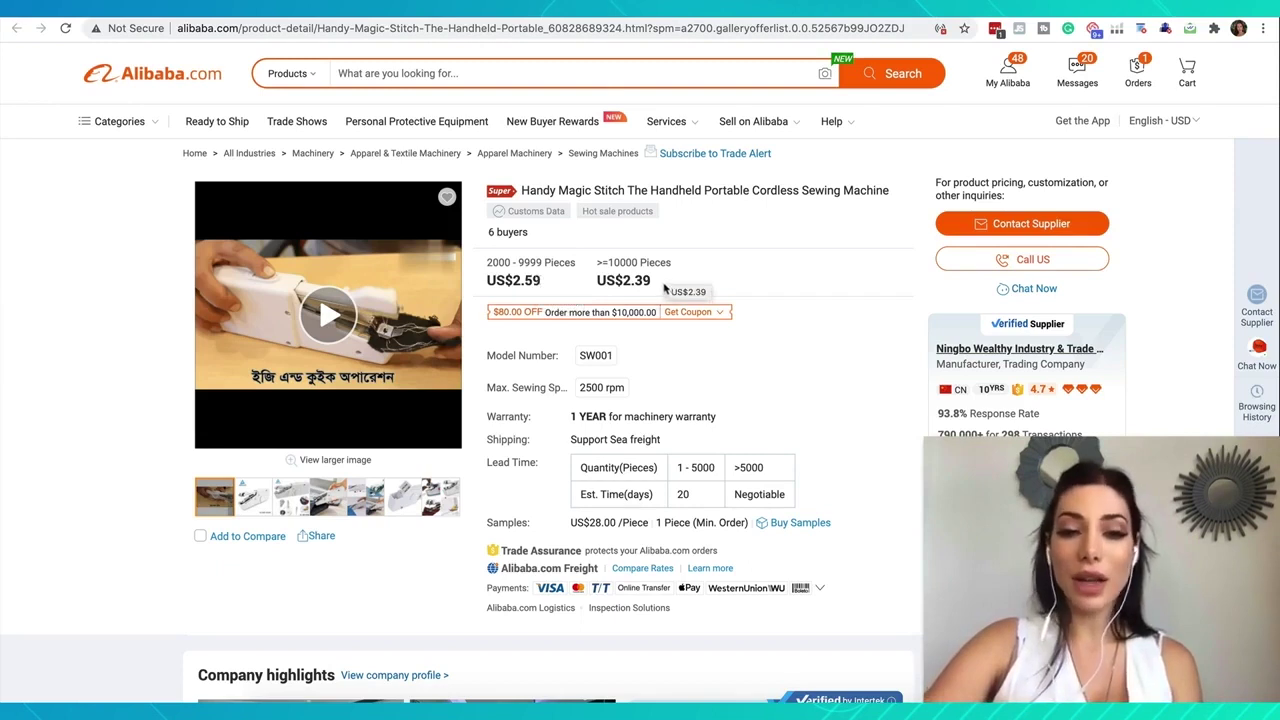
Take the supplier's unit price for 10000 or more pieces and calculate the DUTISON profit with a product cost of $2.39
{"action": "left_click_drag", "start_coordinate": [652, 281], "coordinate": [623, 282]}
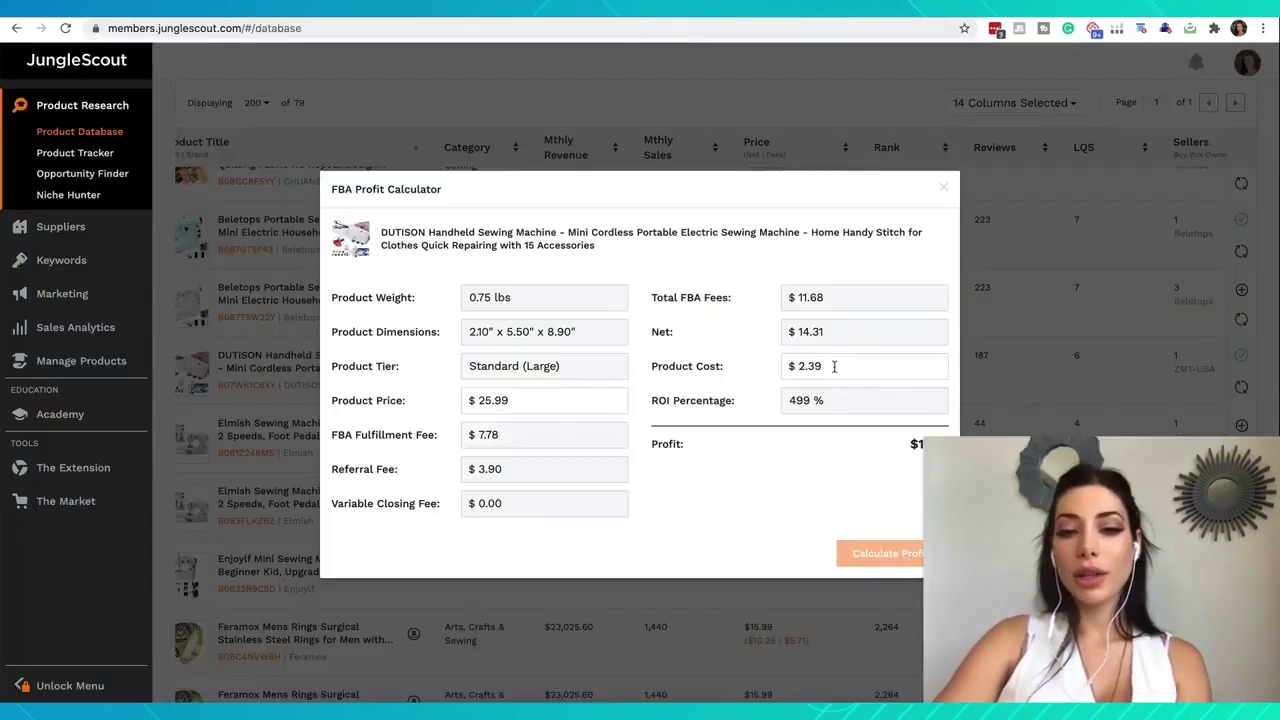
{"action": "left_click_drag", "start_coordinate": [840, 366], "coordinate": [788, 368]}
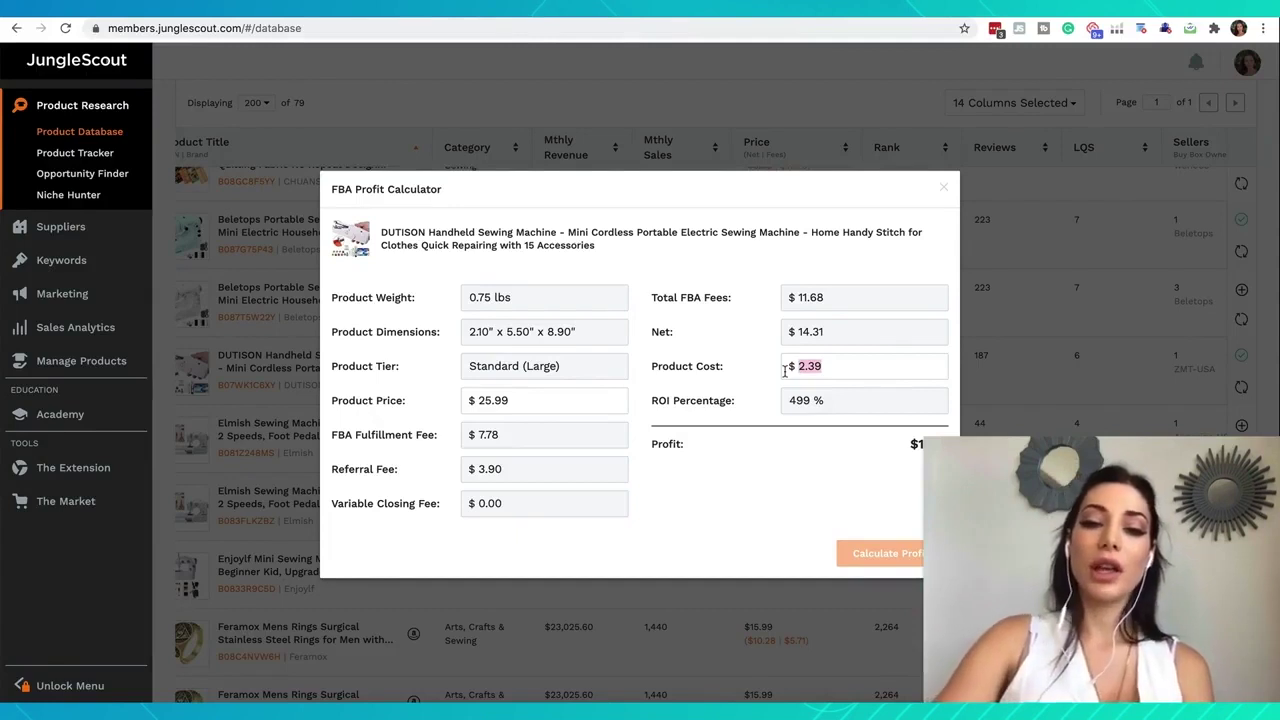
{"action": "left_click", "coordinate": [752, 434]}
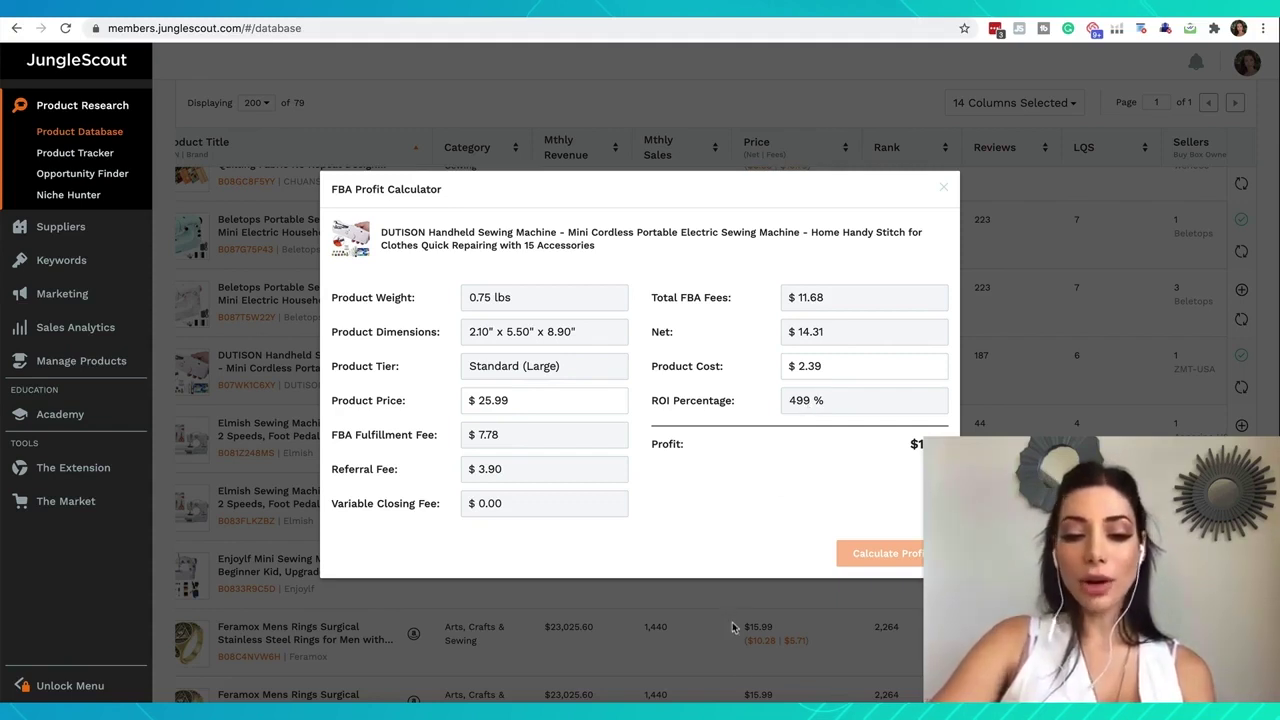
Switch to the Calculator app and divide the 11.92 profit by the 25.99 product price
{"action": "left_click", "coordinate": [741, 705]}
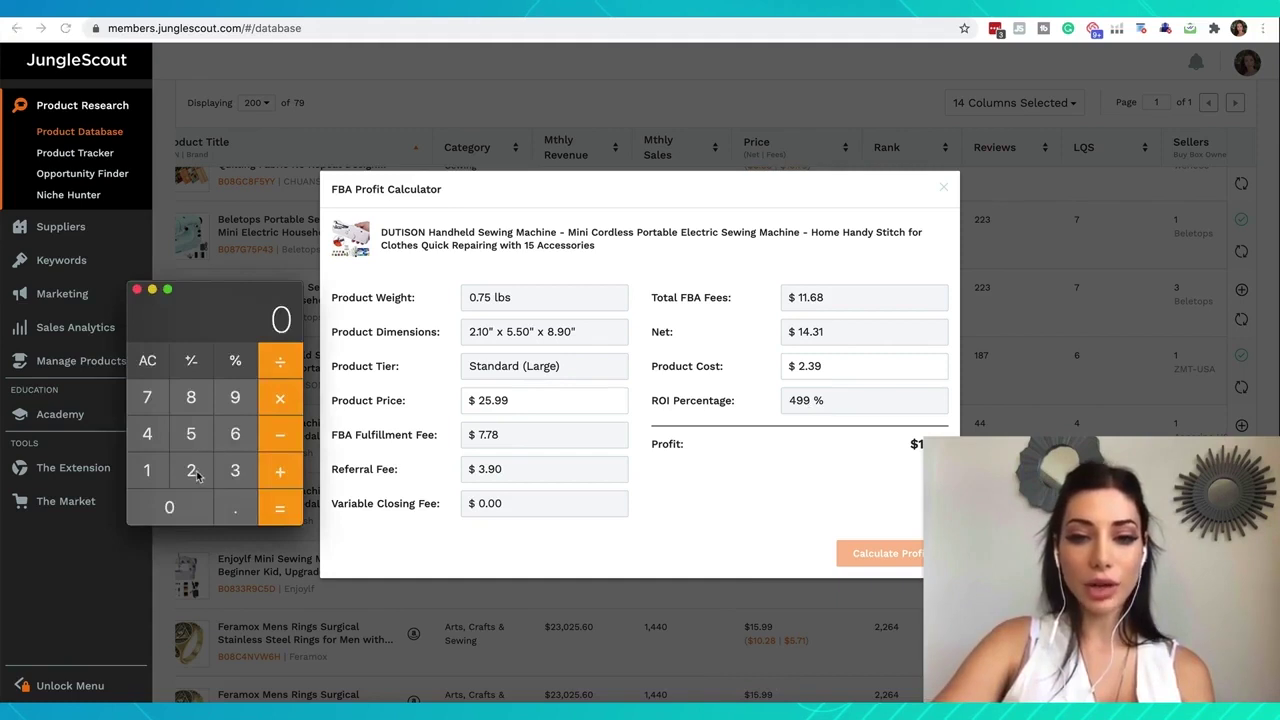
{"action": "left_click", "coordinate": [155, 475]}
{"action": "left_click", "coordinate": [155, 475]}
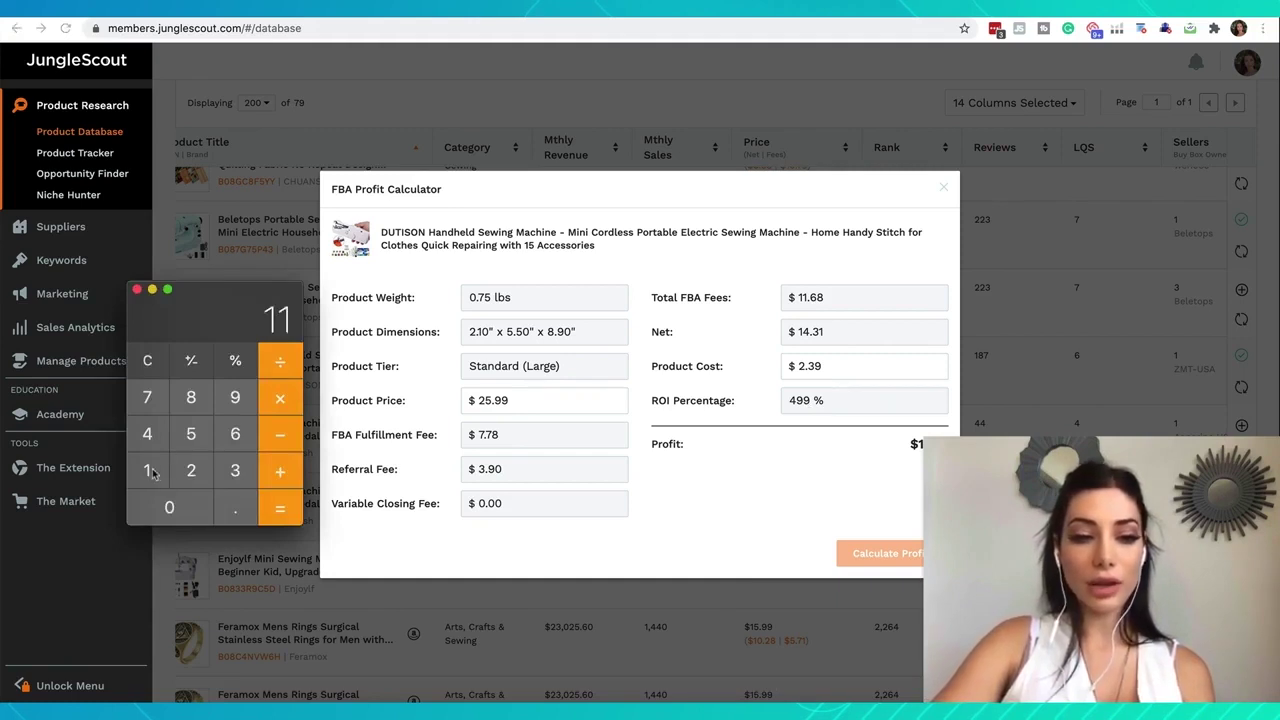
{"action": "left_click", "coordinate": [237, 517]}
{"action": "left_click", "coordinate": [226, 398]}
{"action": "left_click", "coordinate": [200, 469]}
{"action": "left_click", "coordinate": [280, 362]}
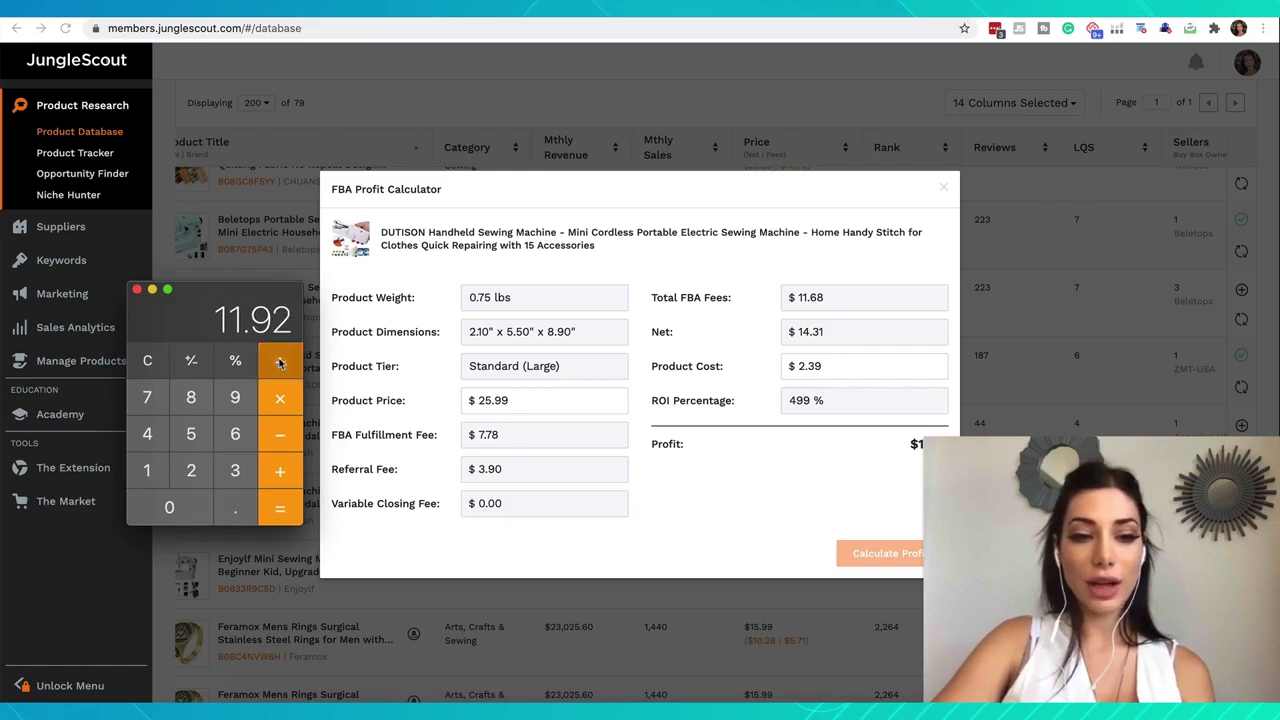
{"action": "left_click", "coordinate": [193, 471]}
{"action": "left_click", "coordinate": [193, 434]}
{"action": "left_click", "coordinate": [232, 507]}
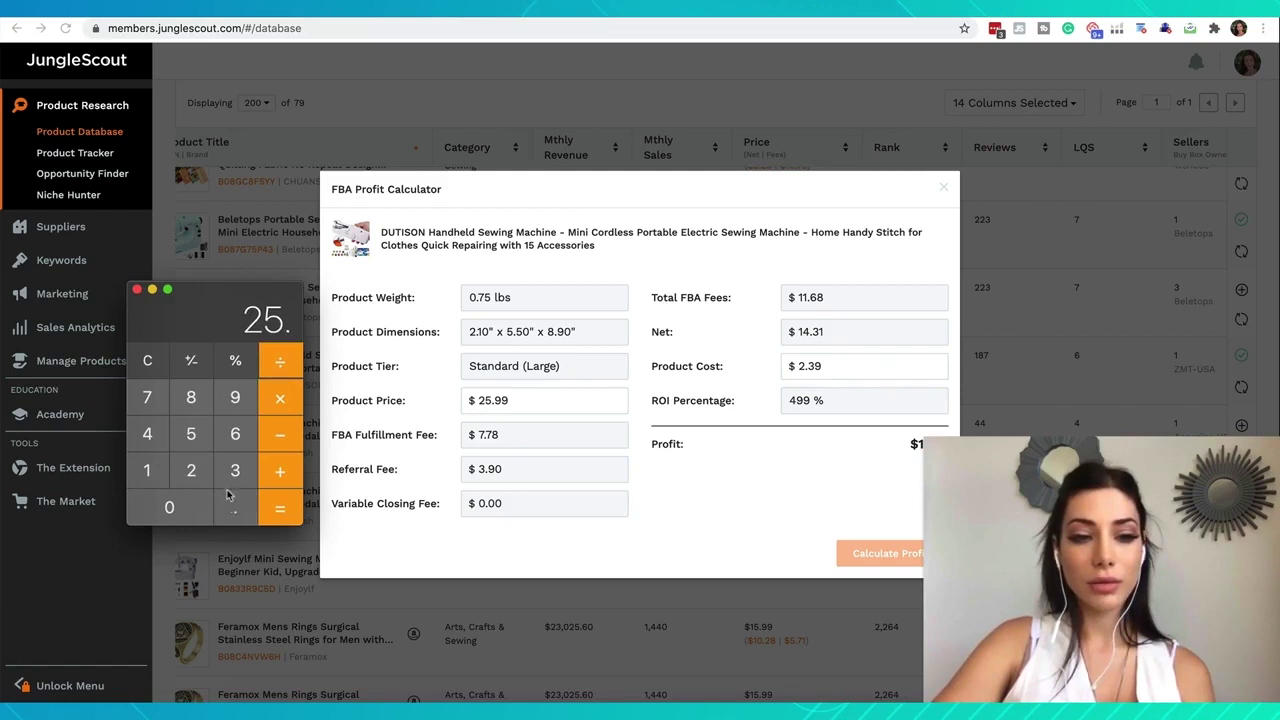
{"action": "left_click", "coordinate": [230, 398]}
{"action": "left_click", "coordinate": [230, 398]}
{"action": "left_click", "coordinate": [279, 506]}
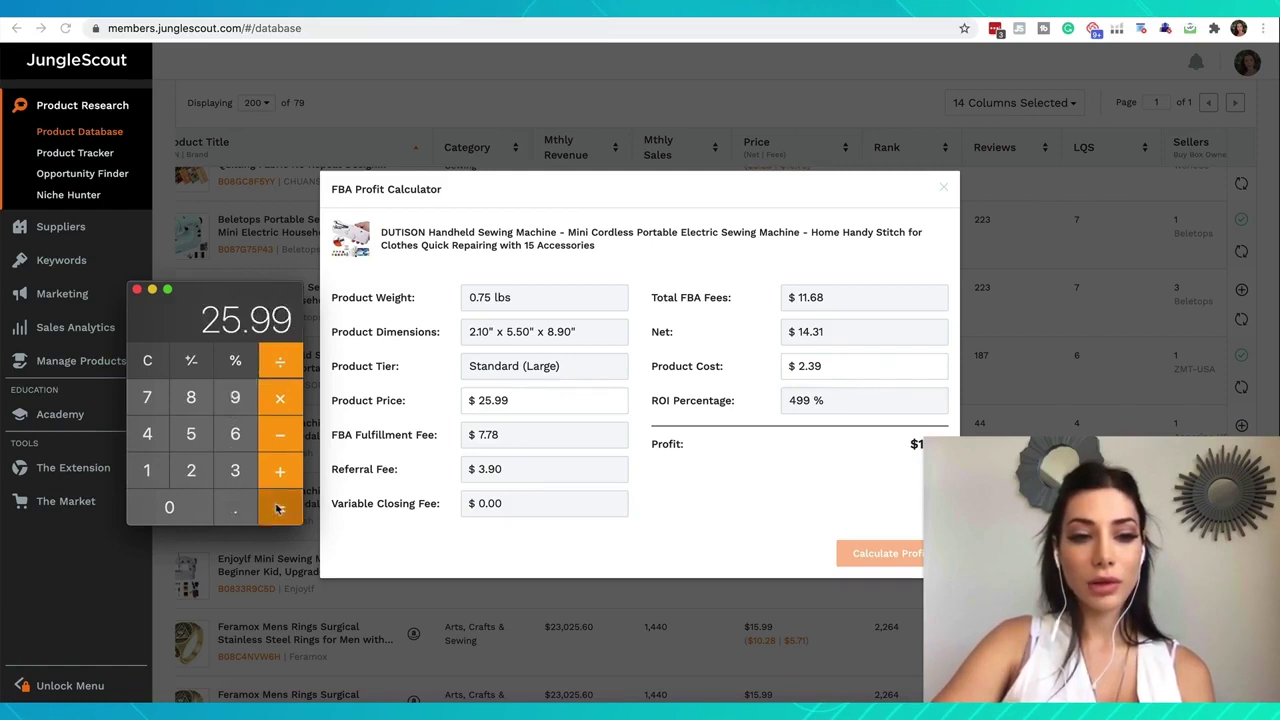
Multiply the quotient by 100 to get the profit margin as a percentage, and close the calculator
{"action": "left_click", "coordinate": [282, 405]}
{"action": "left_click", "coordinate": [155, 470]}
{"action": "left_click", "coordinate": [158, 500]}
{"action": "left_click", "coordinate": [158, 500]}
{"action": "left_click", "coordinate": [280, 508]}
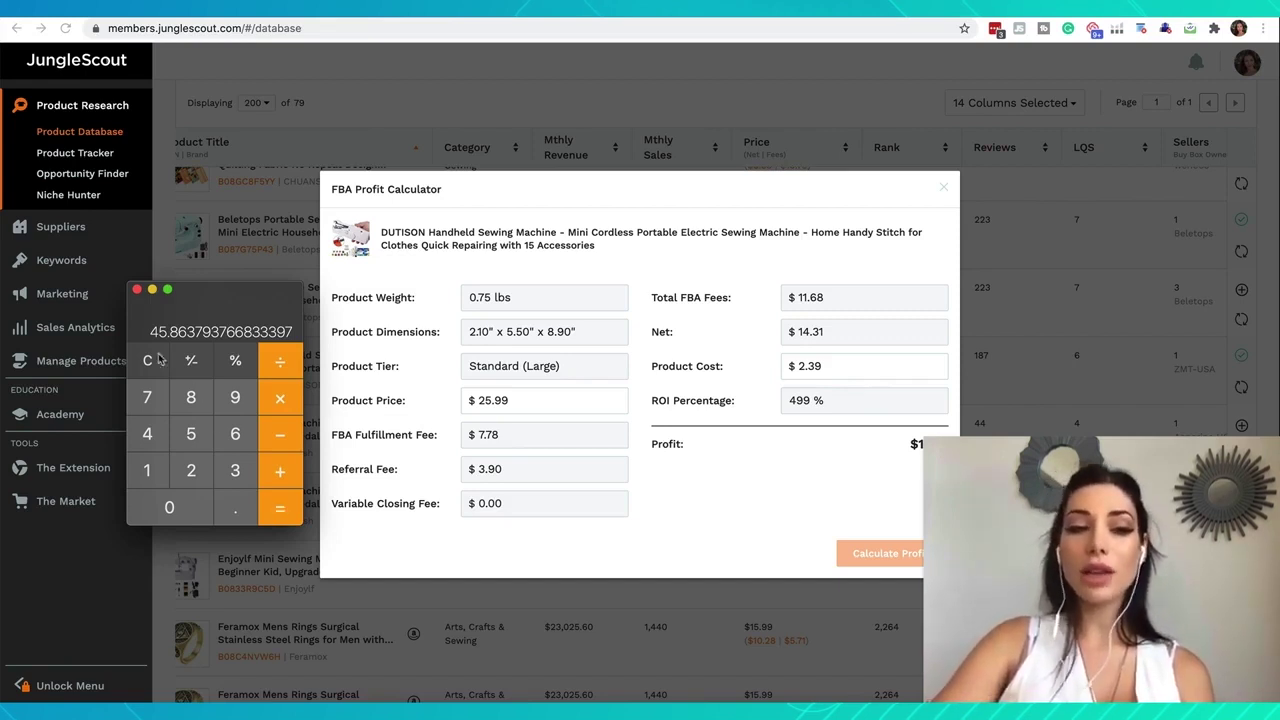
{"action": "left_click", "coordinate": [137, 290]}
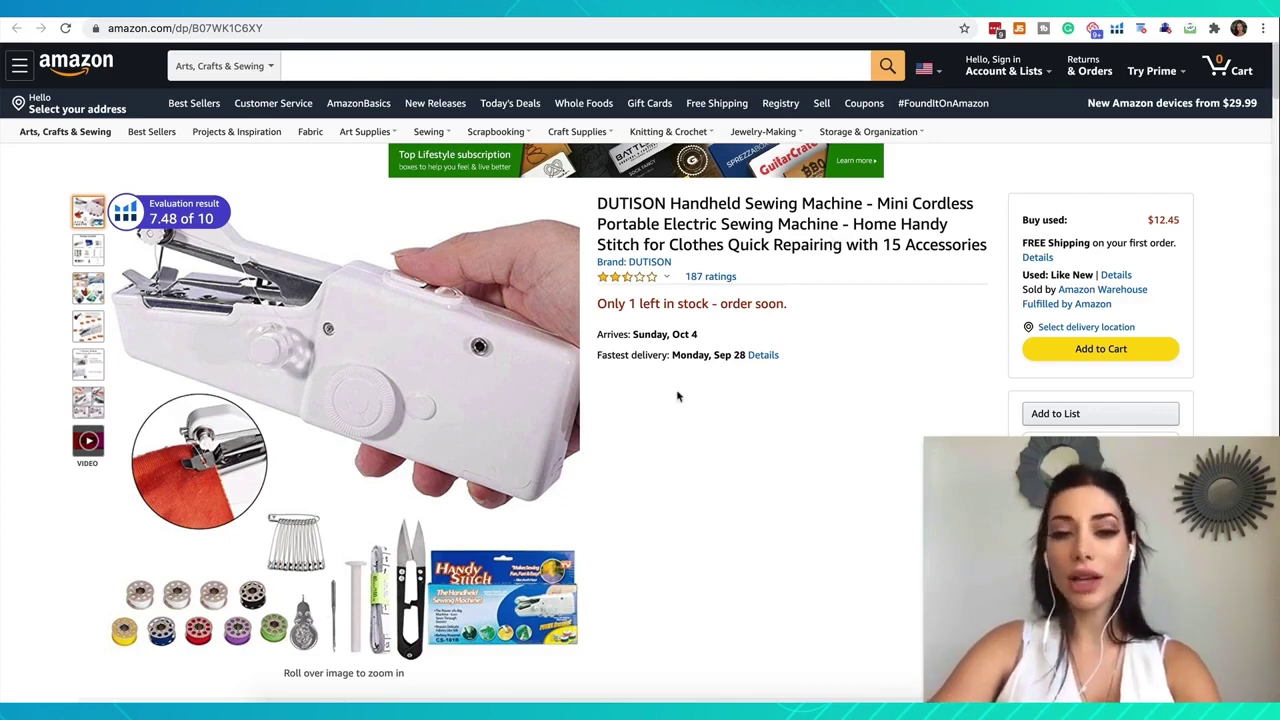
Open the customer ratings of the DUTISON machine on its Amazon page and filter the reviews to 1 star only
{"action": "mouse_move", "coordinate": [704, 286]}
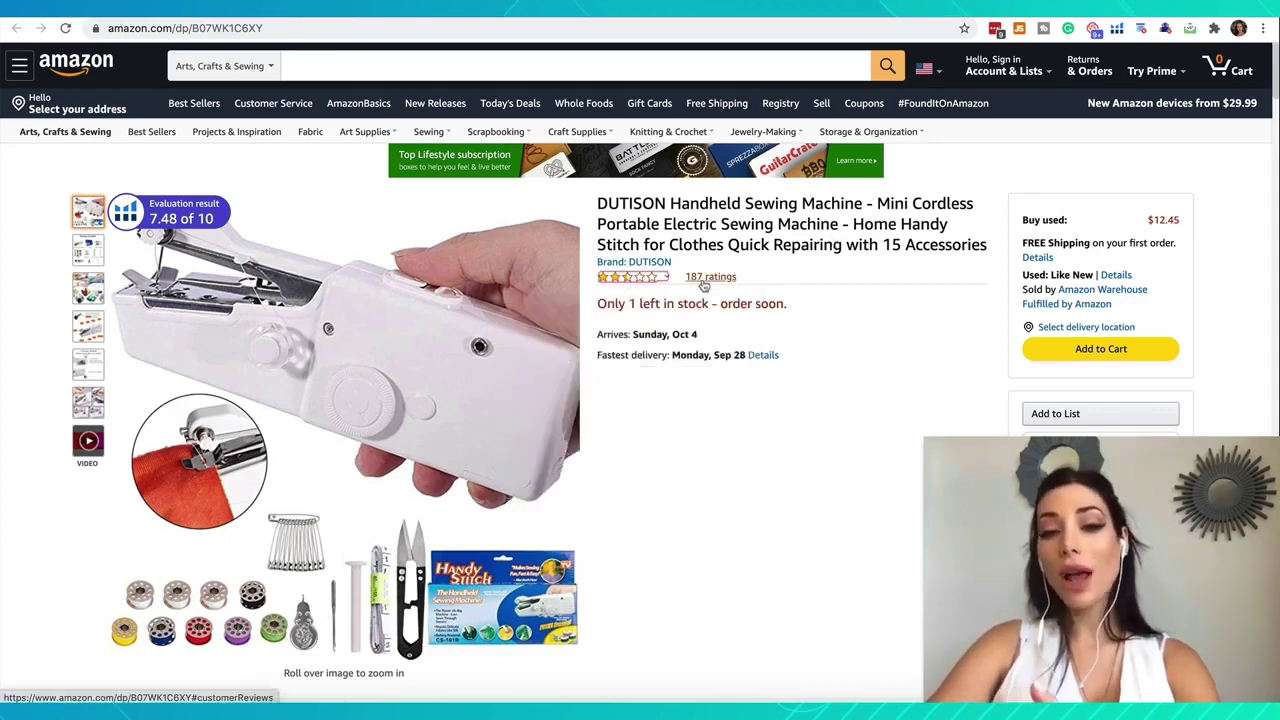
{"action": "left_click", "coordinate": [705, 284]}
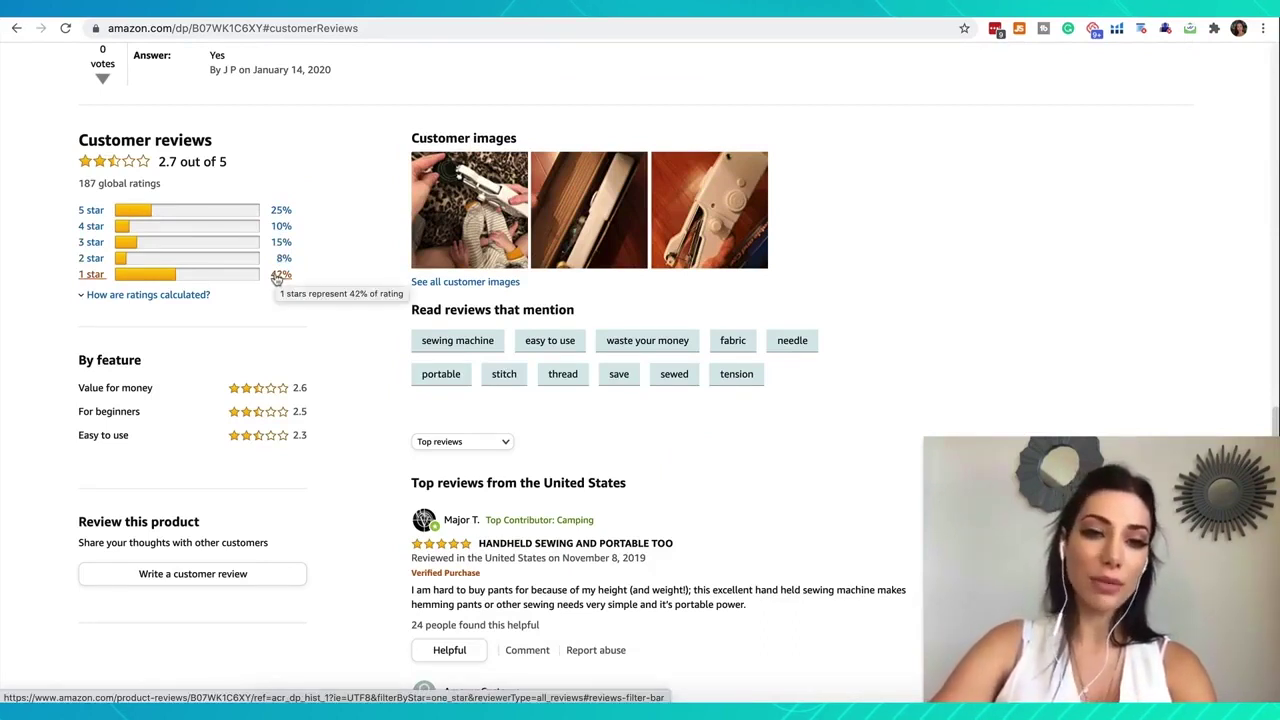
{"action": "left_click", "coordinate": [278, 279]}
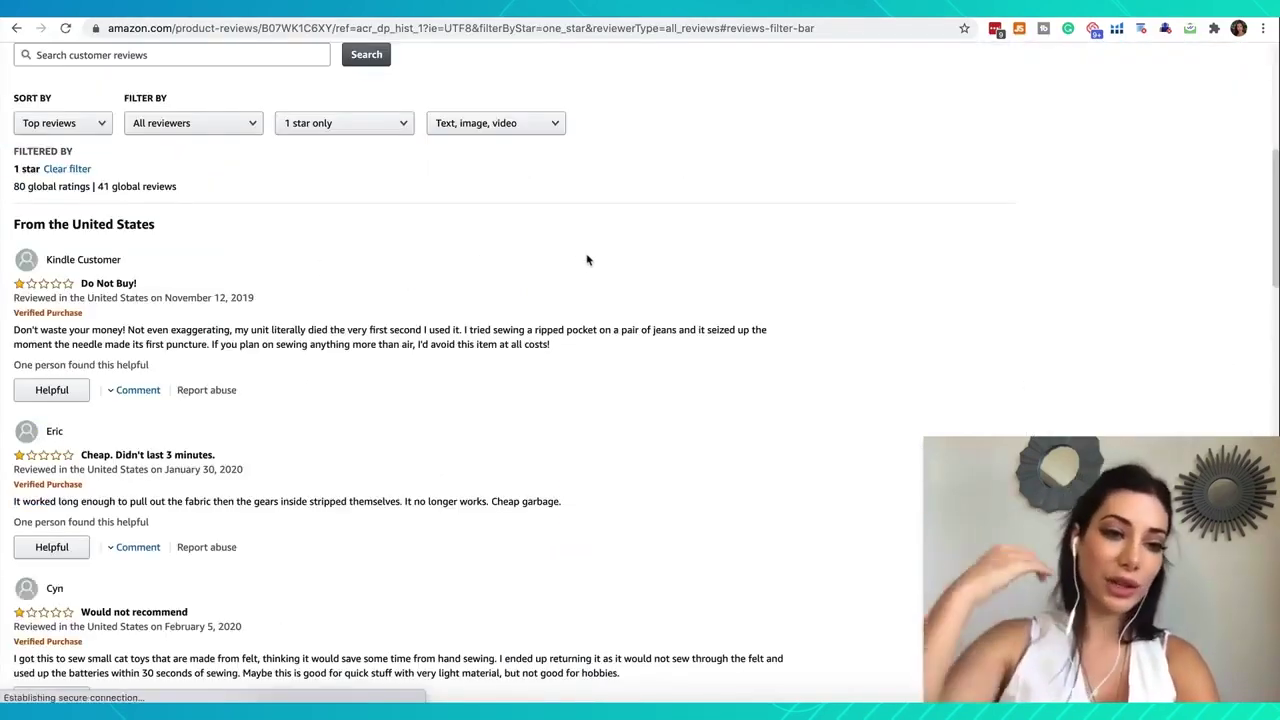
Read through the one-star reviews of the DUTISON machine for recurring complaints, and review the overall rating breakdown
{"action": "scroll", "coordinate": [203, 278], "scroll_direction": "down", "scroll_amount": 1}
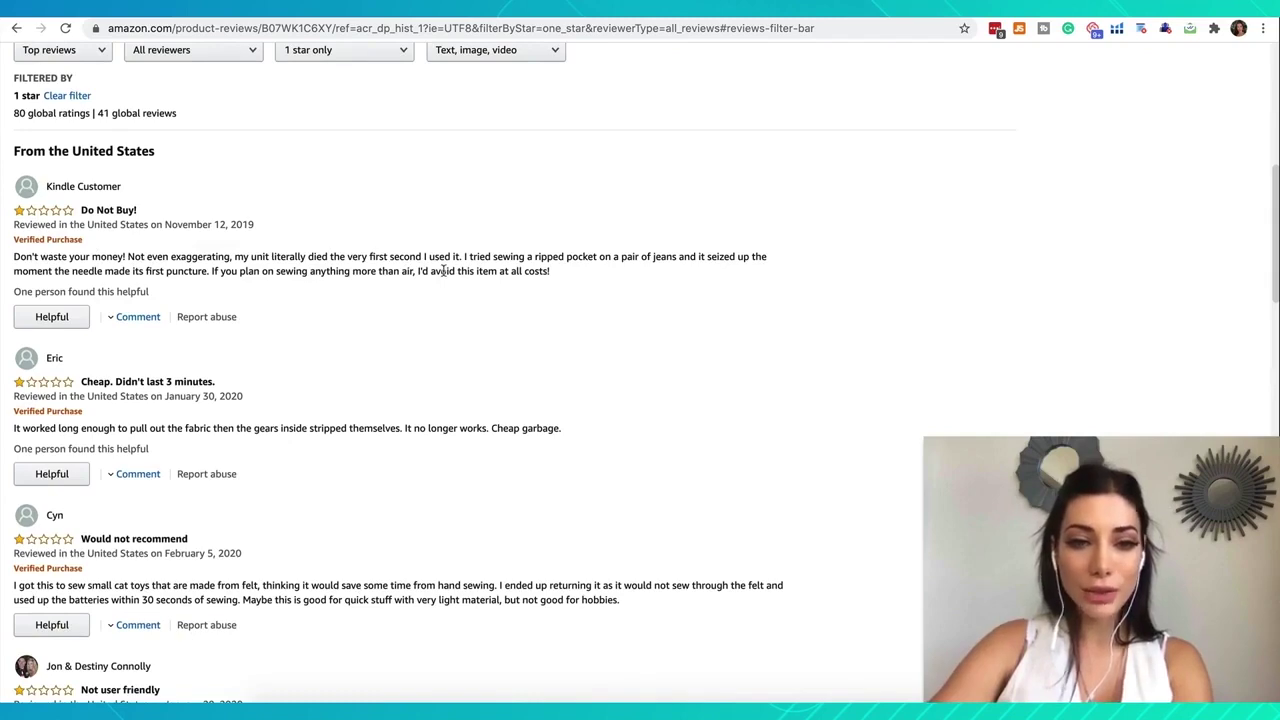
{"action": "scroll", "coordinate": [443, 271], "scroll_direction": "down", "scroll_amount": 3}
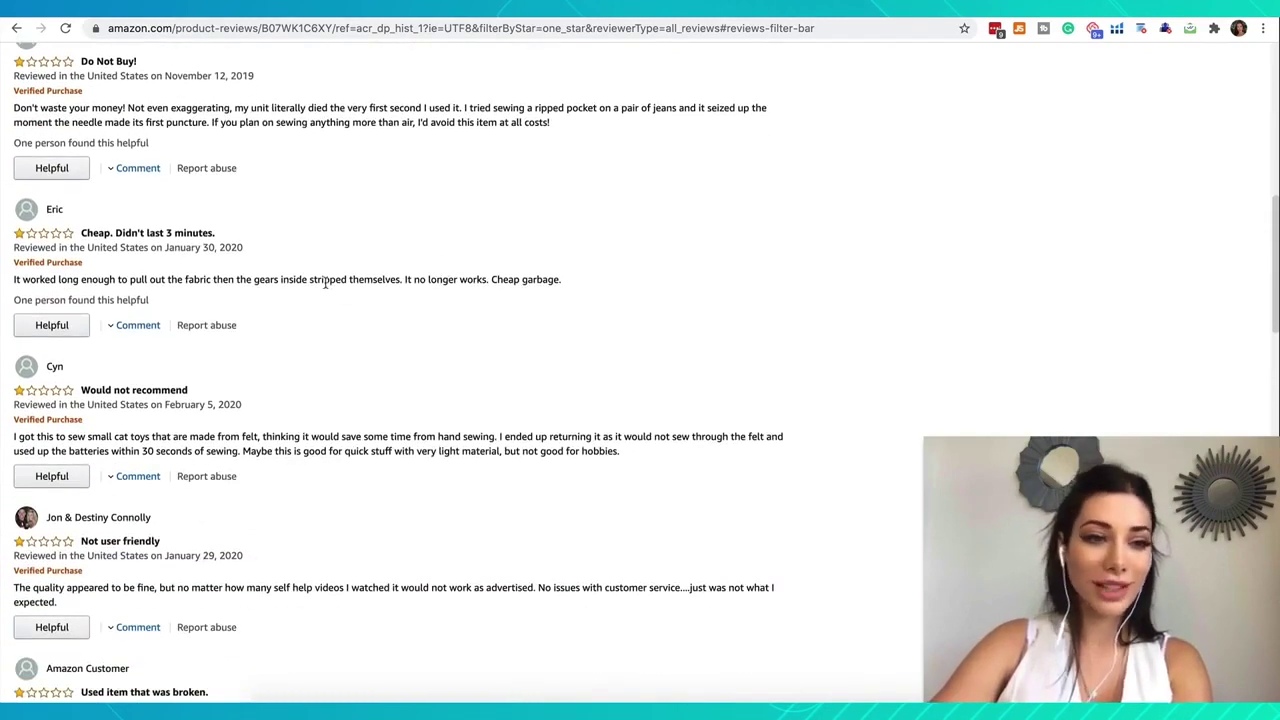
{"action": "scroll", "coordinate": [324, 282], "scroll_direction": "down", "scroll_amount": 1}
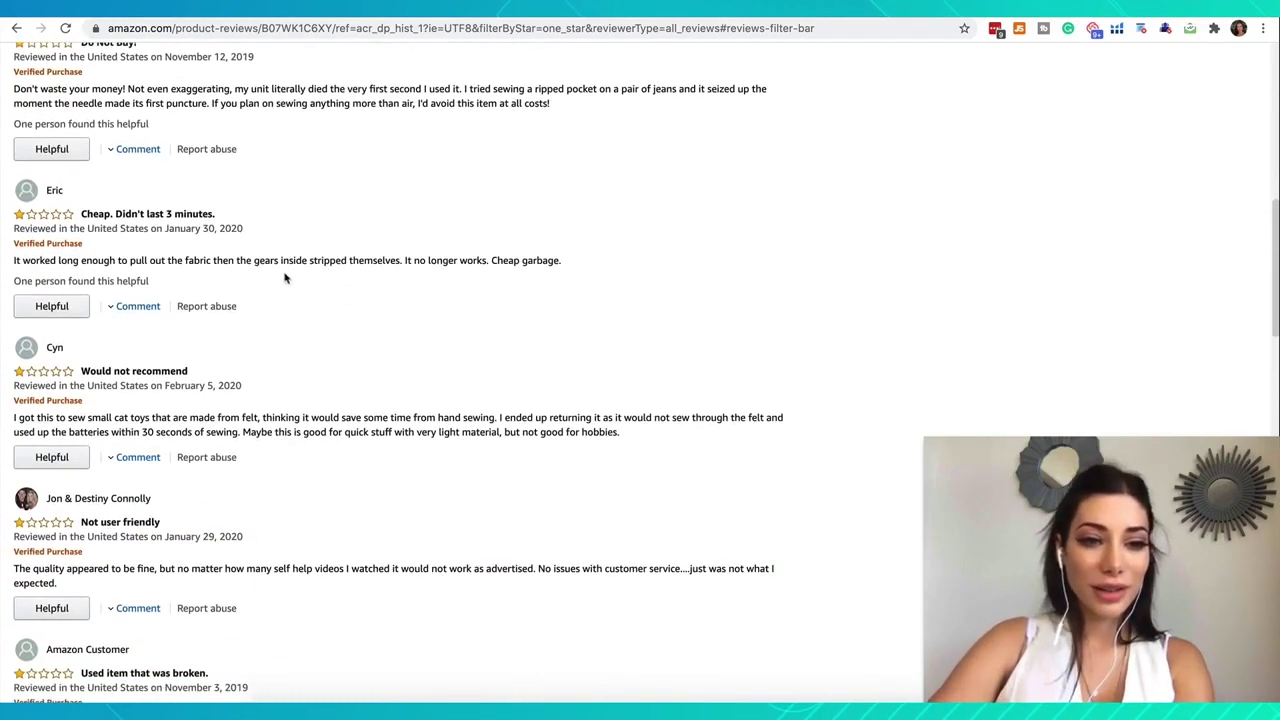
{"action": "scroll", "coordinate": [381, 268], "scroll_direction": "down", "scroll_amount": 2}
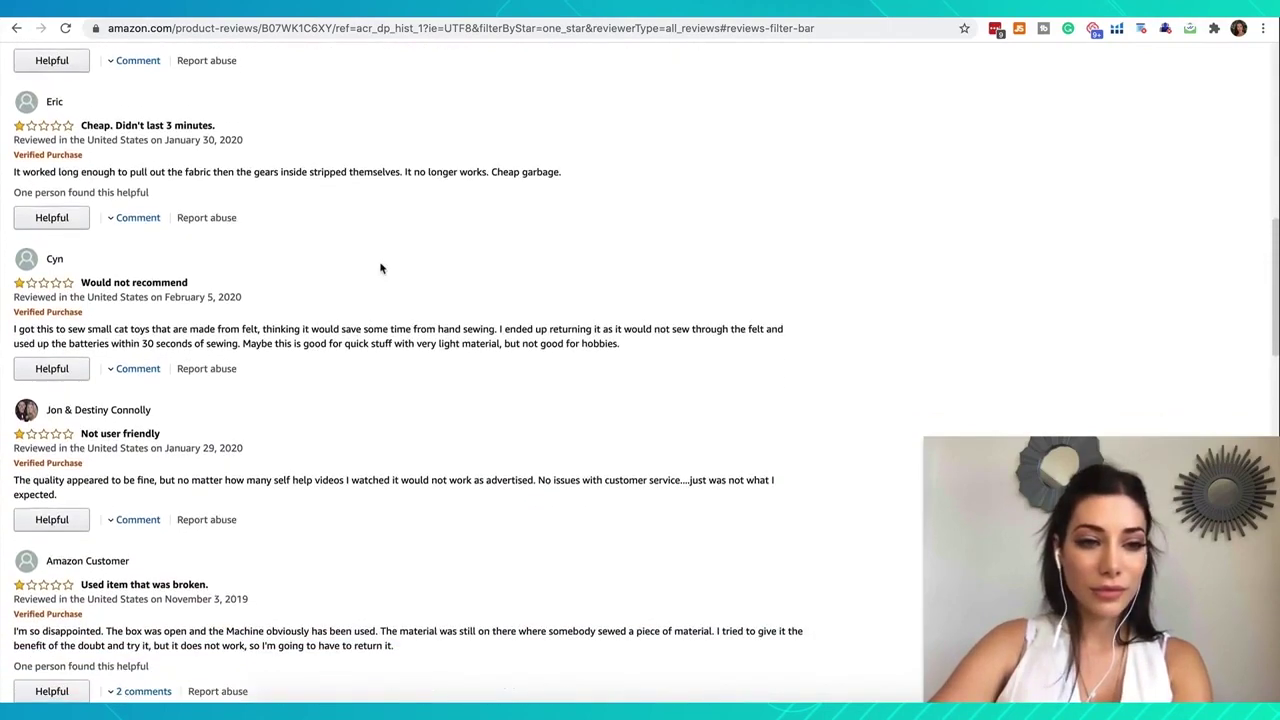
{"action": "scroll", "coordinate": [292, 343], "scroll_direction": "down", "scroll_amount": 1}
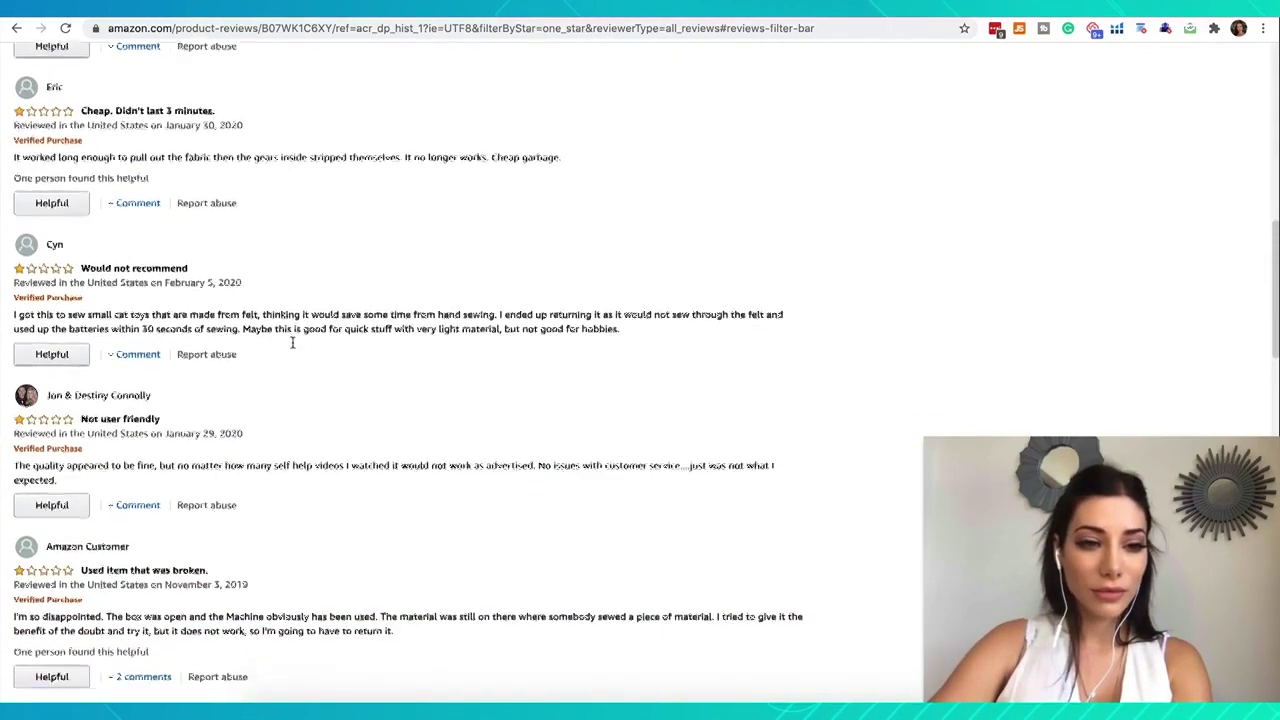
{"action": "scroll", "coordinate": [292, 343], "scroll_direction": "down", "scroll_amount": 1}
{"action": "scroll", "coordinate": [380, 329], "scroll_direction": "down", "scroll_amount": 2}
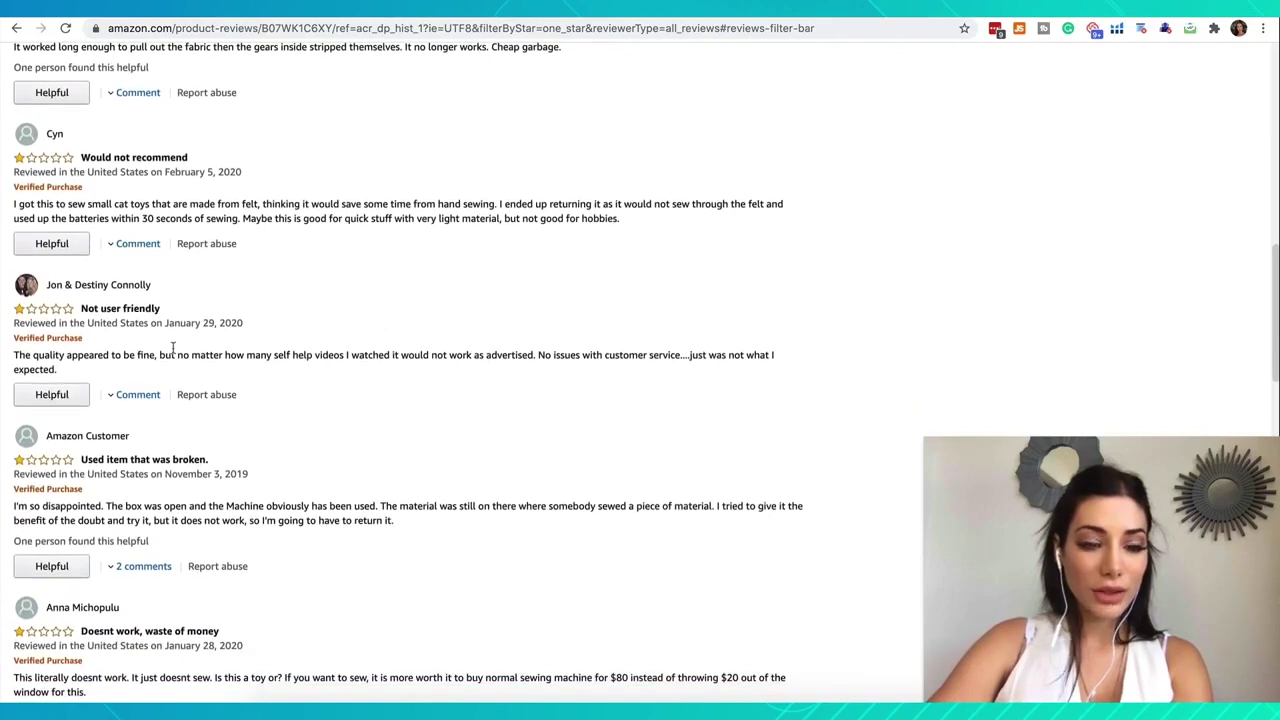
{"action": "scroll", "coordinate": [409, 368], "scroll_direction": "down", "scroll_amount": 3}
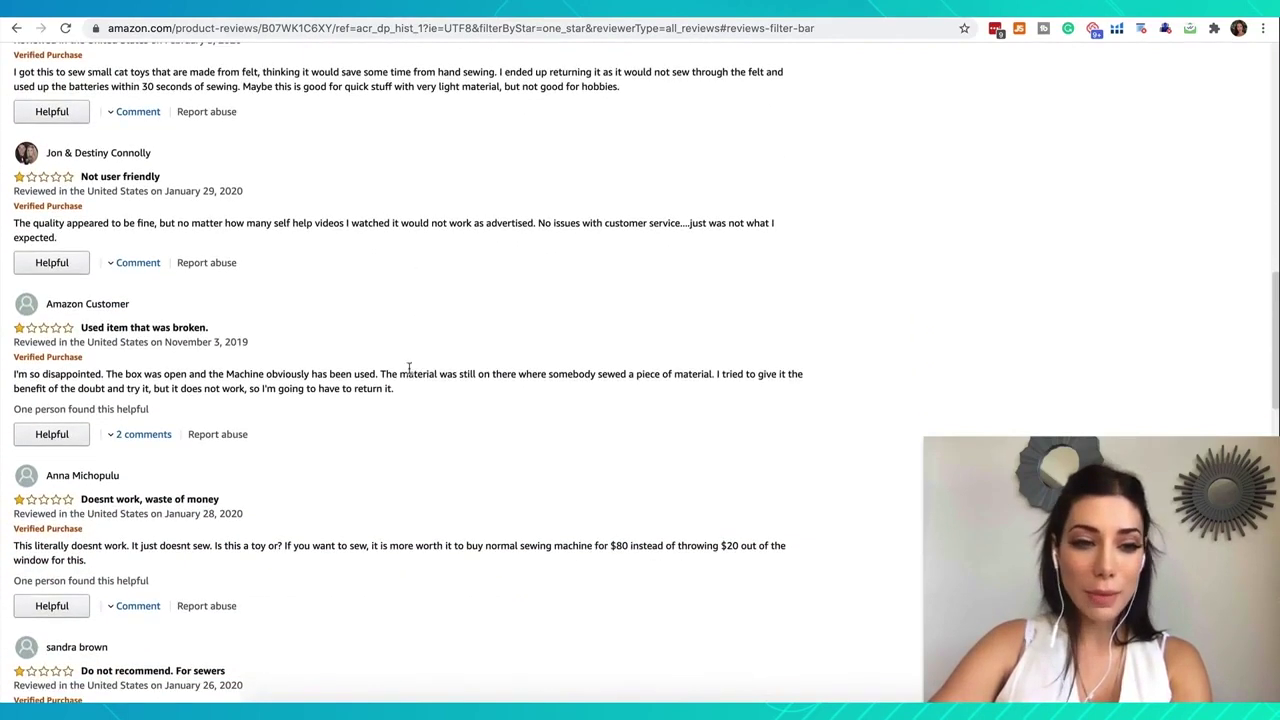
{"action": "scroll", "coordinate": [328, 392], "scroll_direction": "down", "scroll_amount": 3}
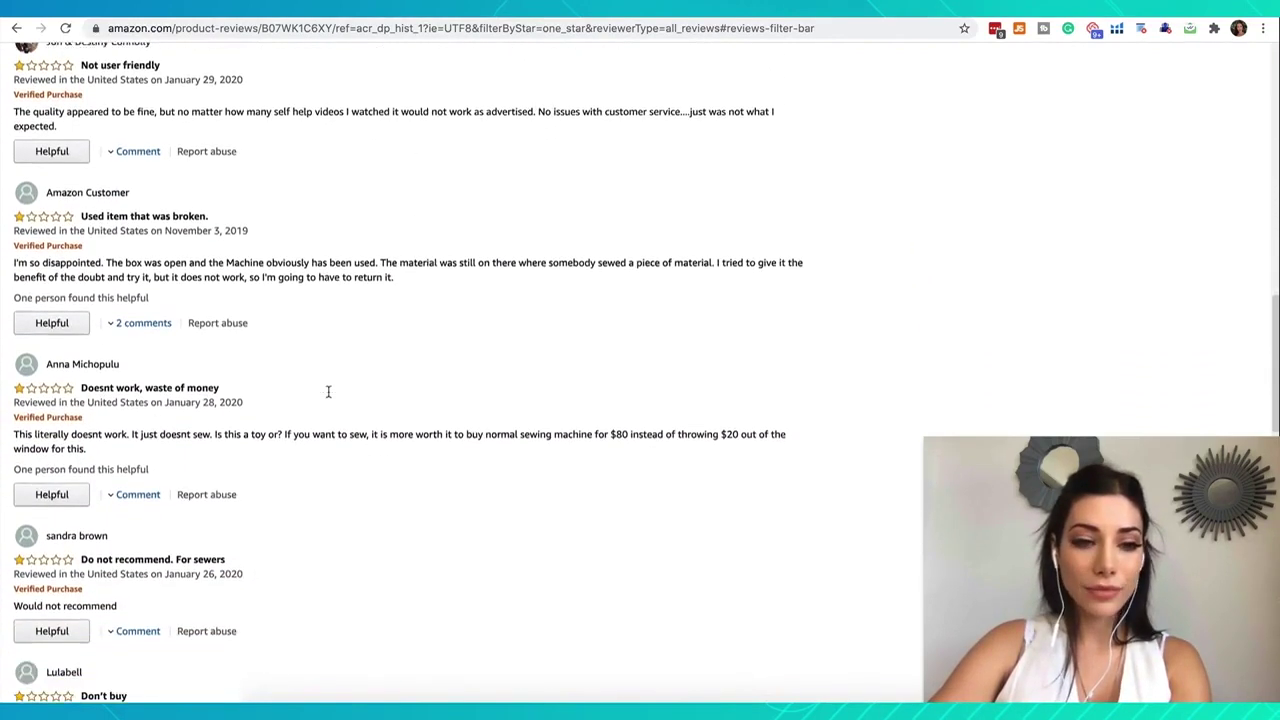
{"action": "scroll", "coordinate": [329, 394], "scroll_direction": "down", "scroll_amount": 3}
{"action": "scroll", "coordinate": [328, 397], "scroll_direction": "down", "scroll_amount": 3}
{"action": "scroll", "coordinate": [328, 397], "scroll_direction": "up", "scroll_amount": 15}
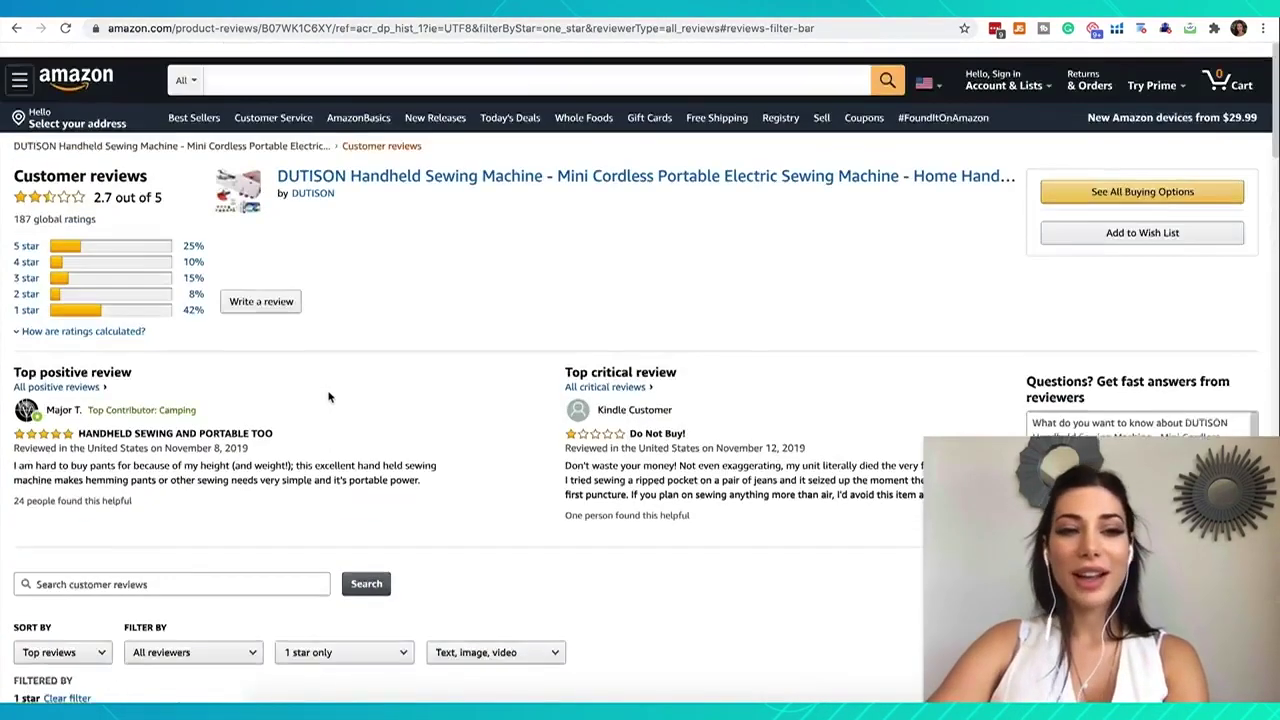
{"action": "scroll", "coordinate": [328, 397], "scroll_direction": "down", "scroll_amount": 3}
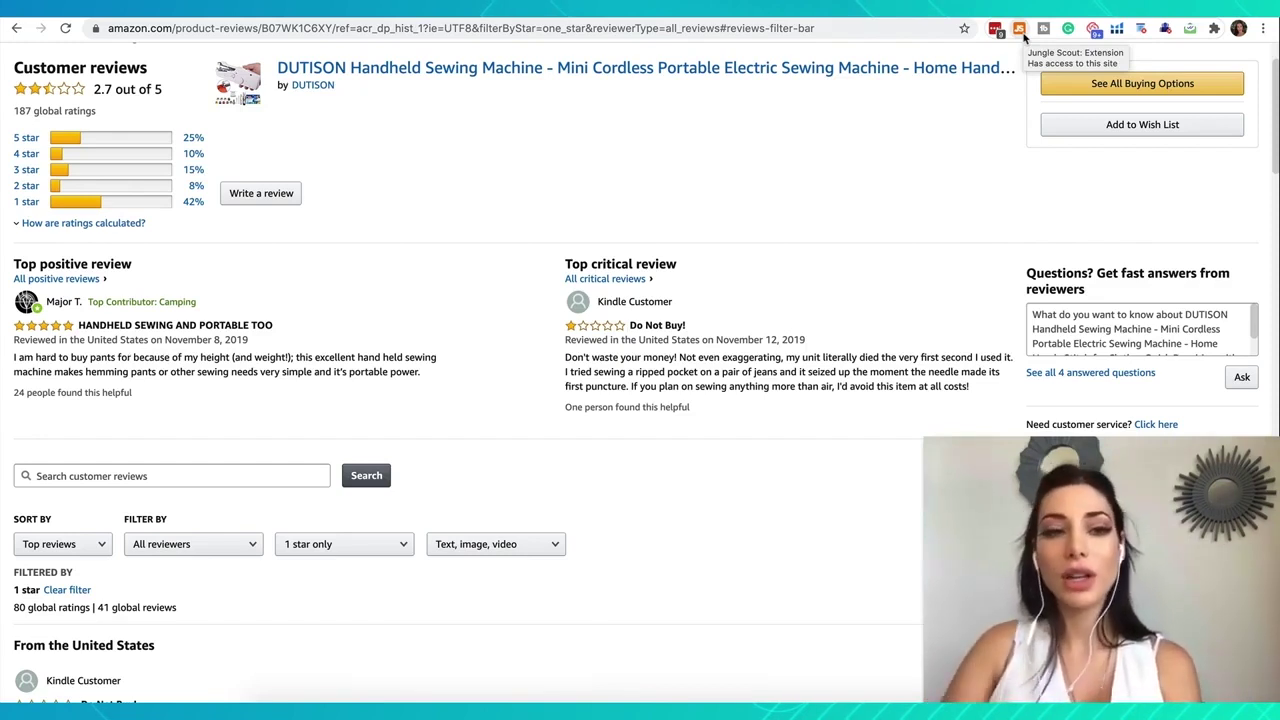
{"action": "scroll", "coordinate": [511, 230], "scroll_direction": "up", "scroll_amount": 2}
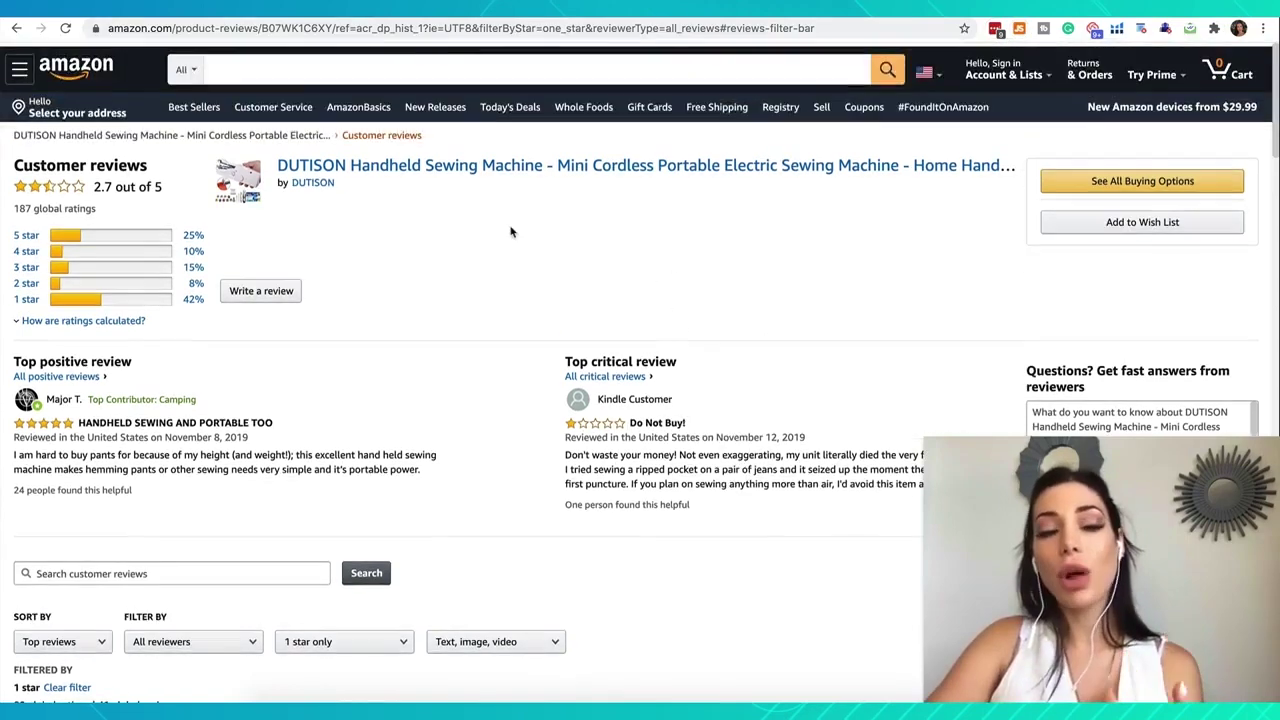